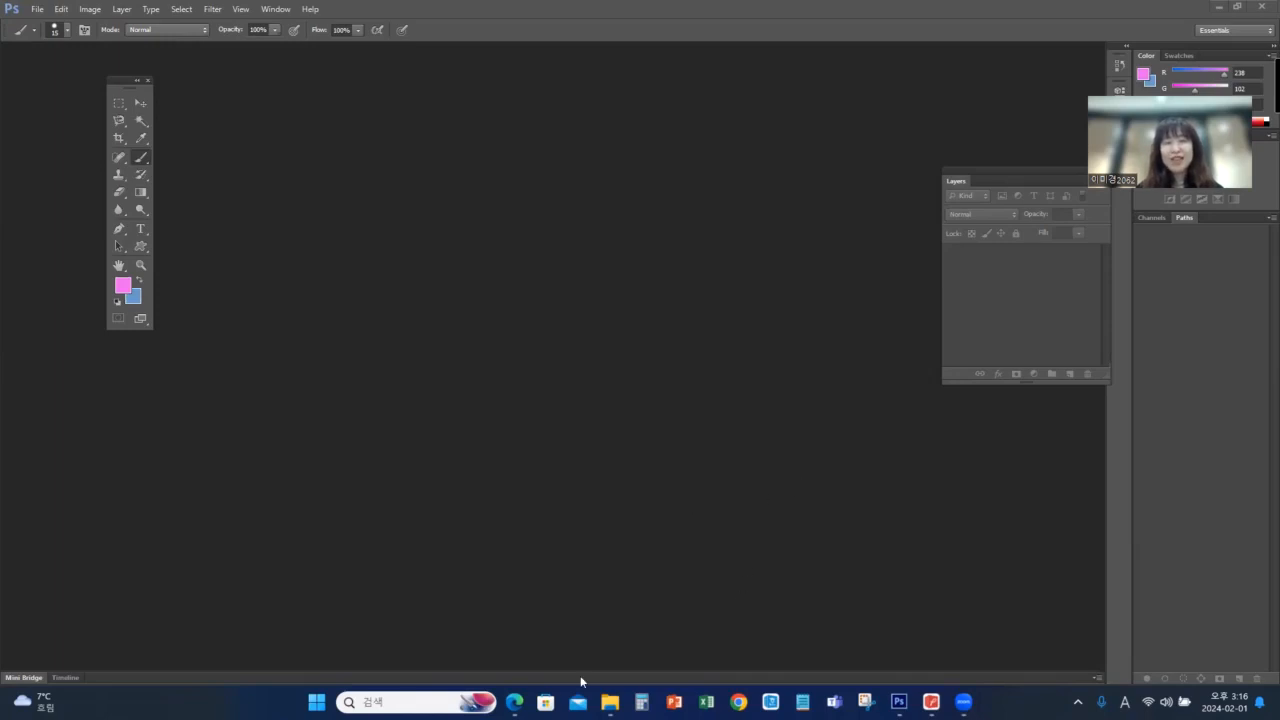
# Switch to the Edge browser and search Naver for "kpc자격"
pyautogui.click(514, 701)
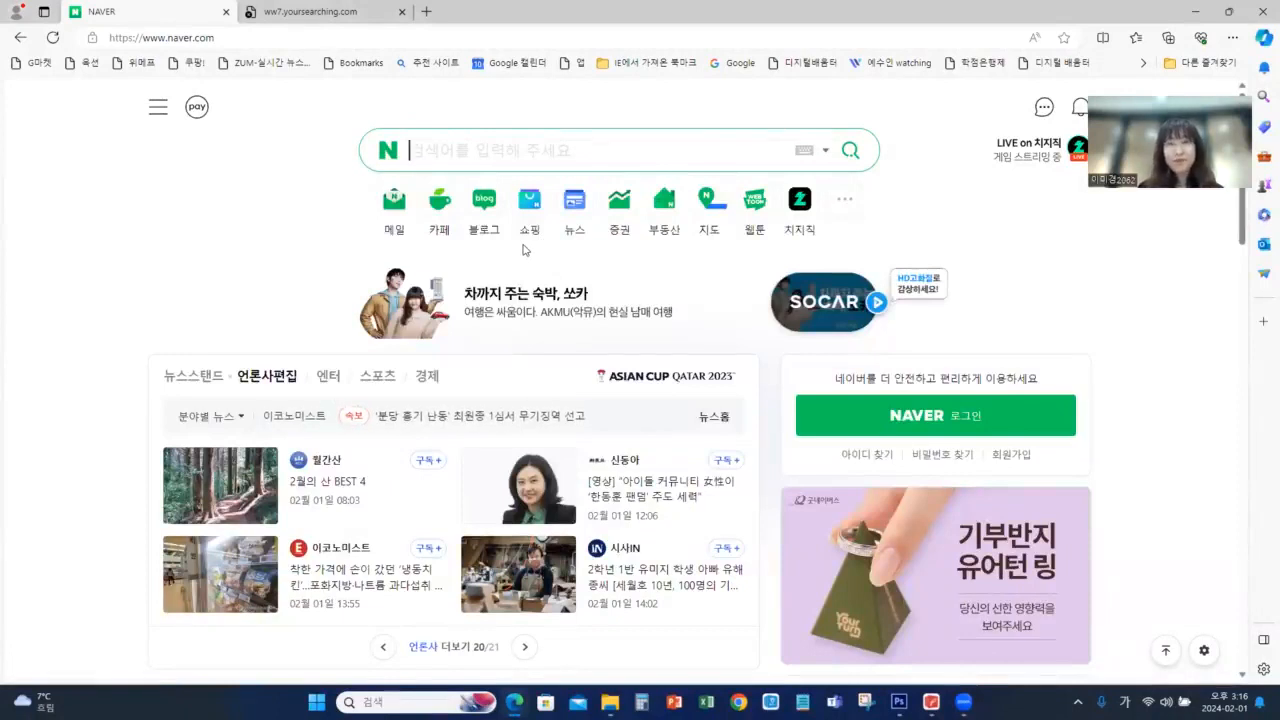
pyautogui.write('ㅏ네')
pyautogui.press('BackSpace')
pyautogui.press('BackSpace')
pyautogui.press('Hangul')
pyautogui.write('kpc')
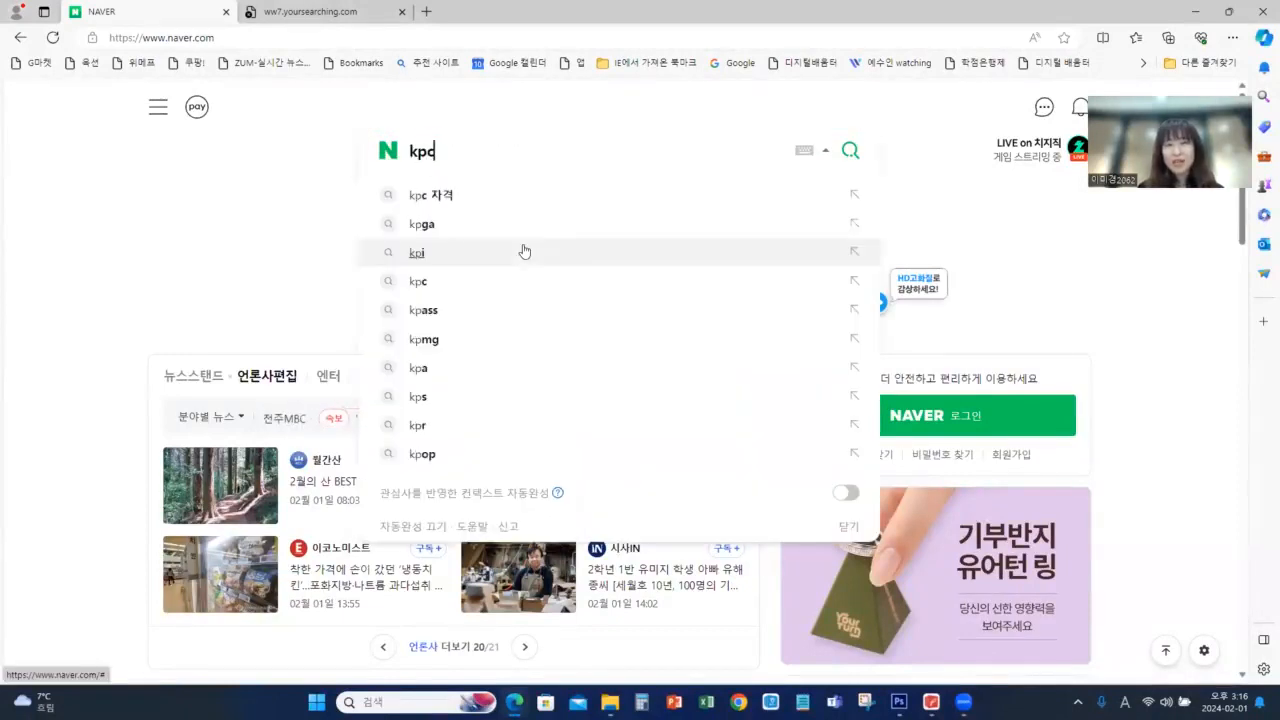
pyautogui.press('Hangul')
pyautogui.write('자격')
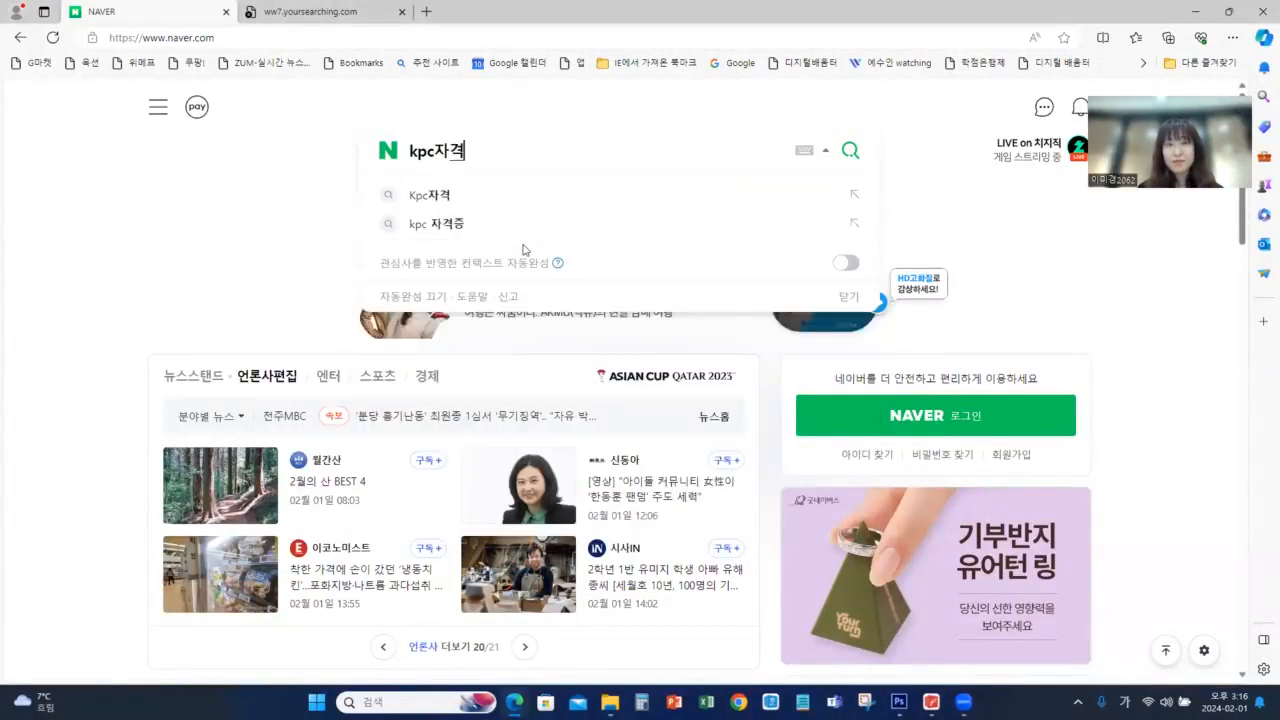
pyautogui.press('Return')
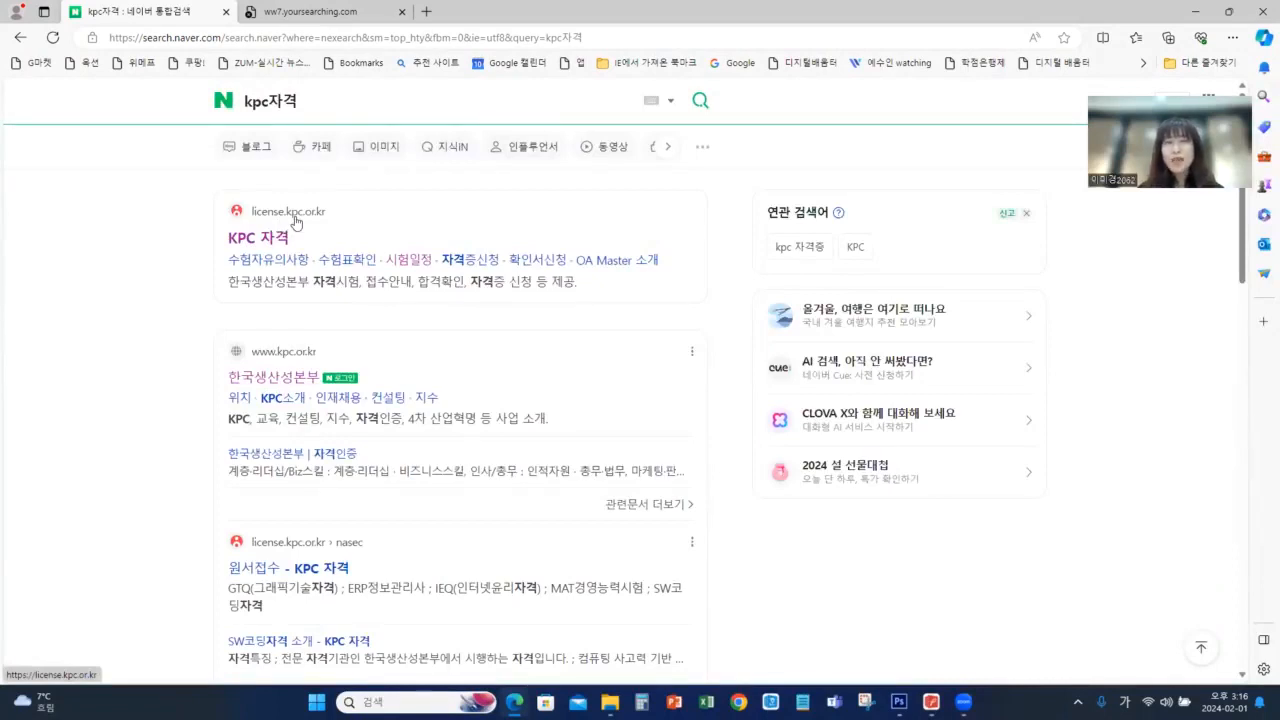
# Open the KPC 자격 site, close its notice popup and go to the 기출/샘플문제 page
pyautogui.click(293, 220)
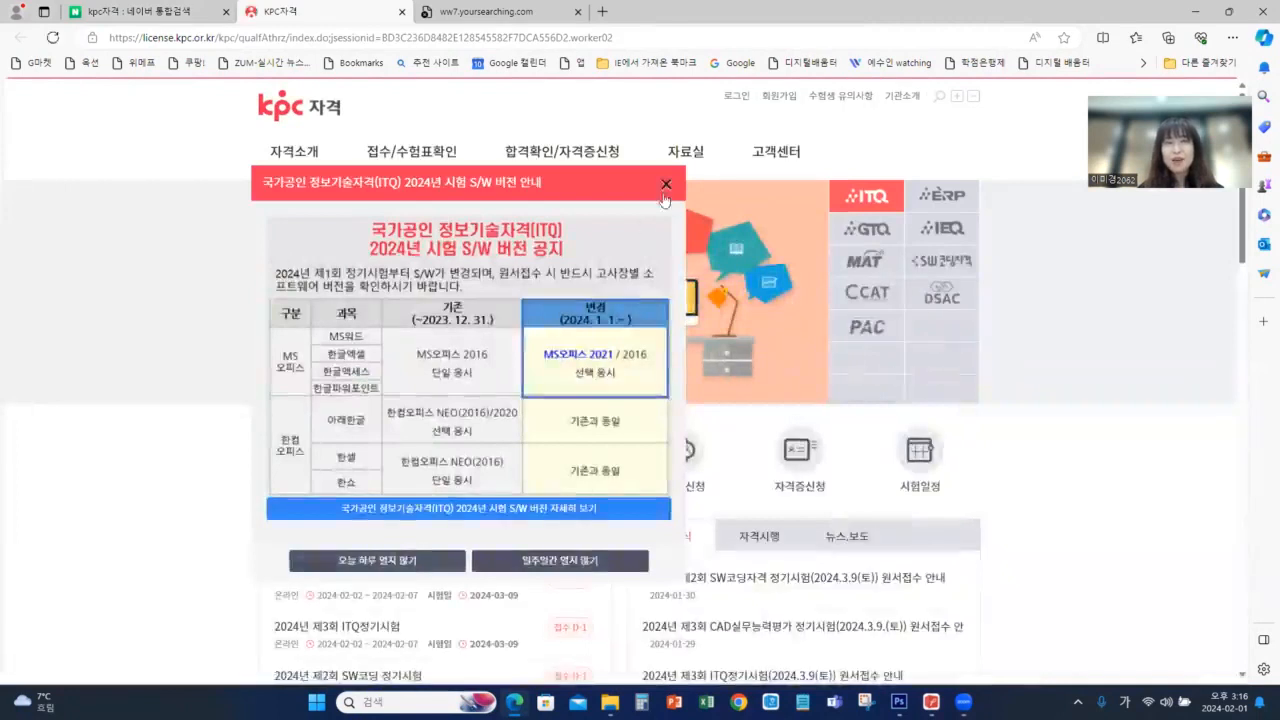
pyautogui.click(666, 190)
pyautogui.moveTo(694, 154)
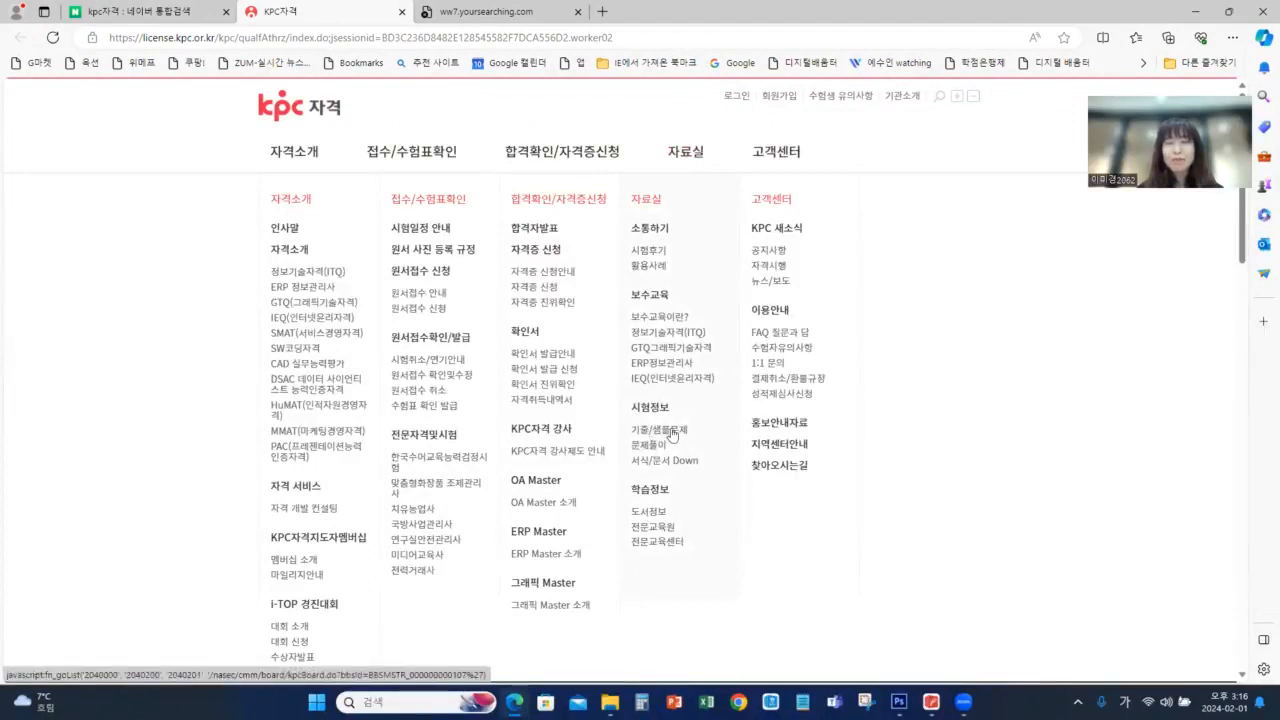
pyautogui.click(656, 435)
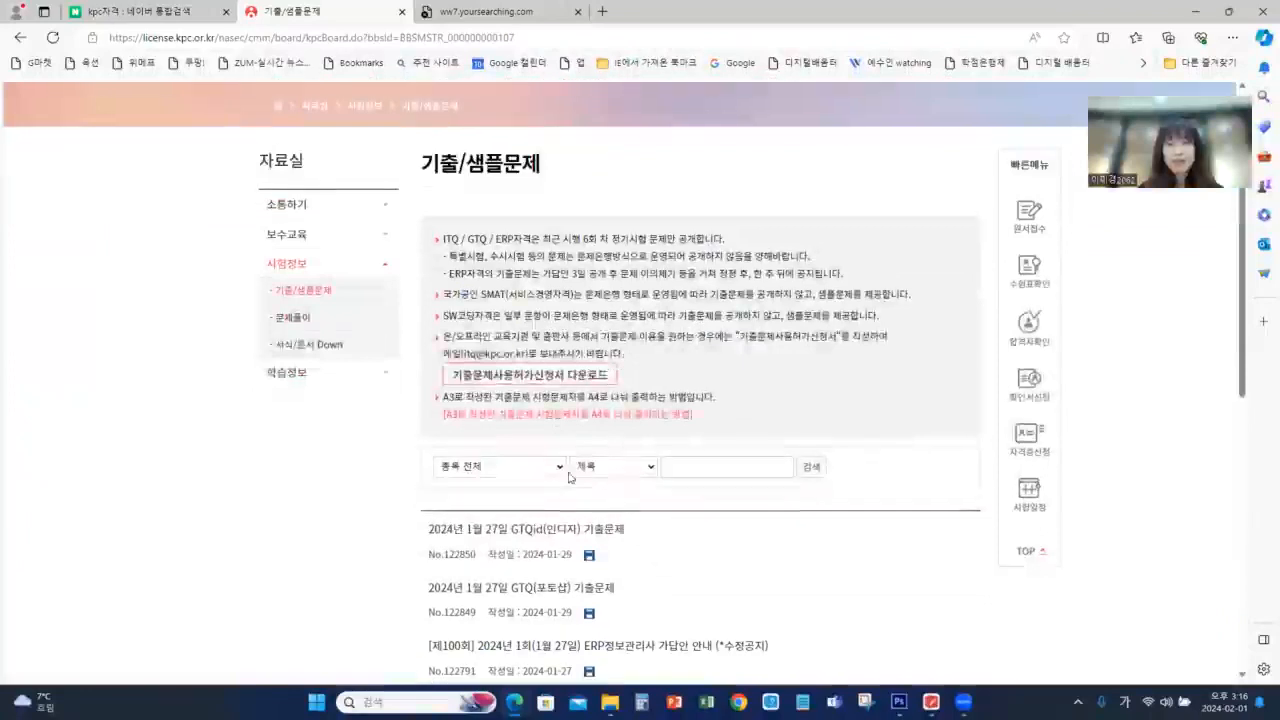
# Filter the past exams by GTQ(그래픽기술자격) and open the 2023년 12월 23일 GTQ(포토샵) 기출문제 post
pyautogui.click(520, 466)
pyautogui.click(533, 513)
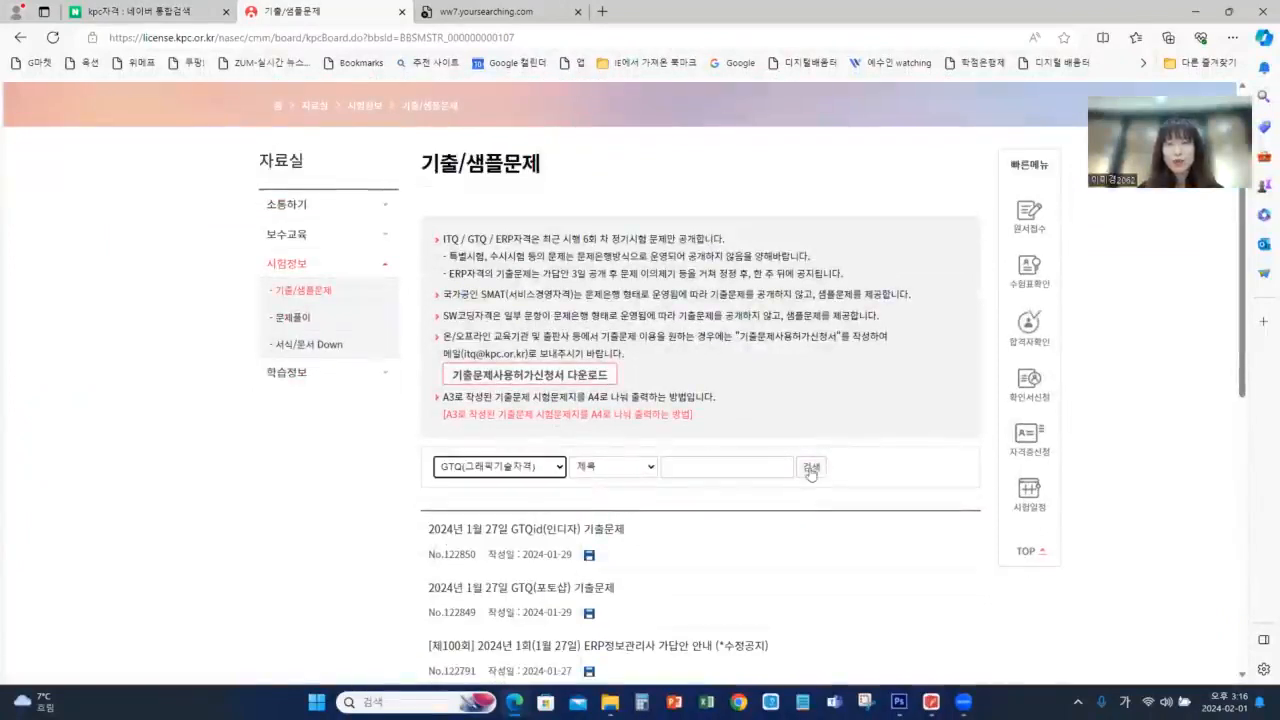
pyautogui.click(811, 467)
pyautogui.scroll(-2, 750, 566)
pyautogui.scroll(-2, 750, 566)
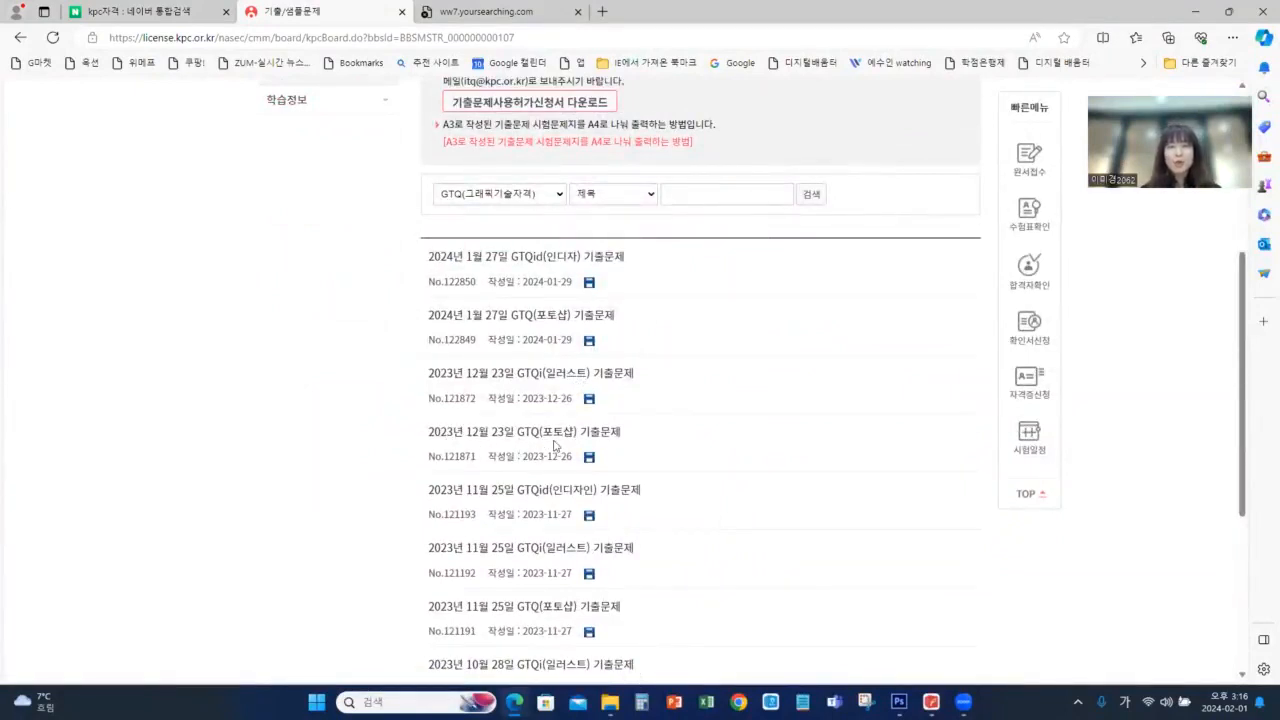
pyautogui.click(557, 441)
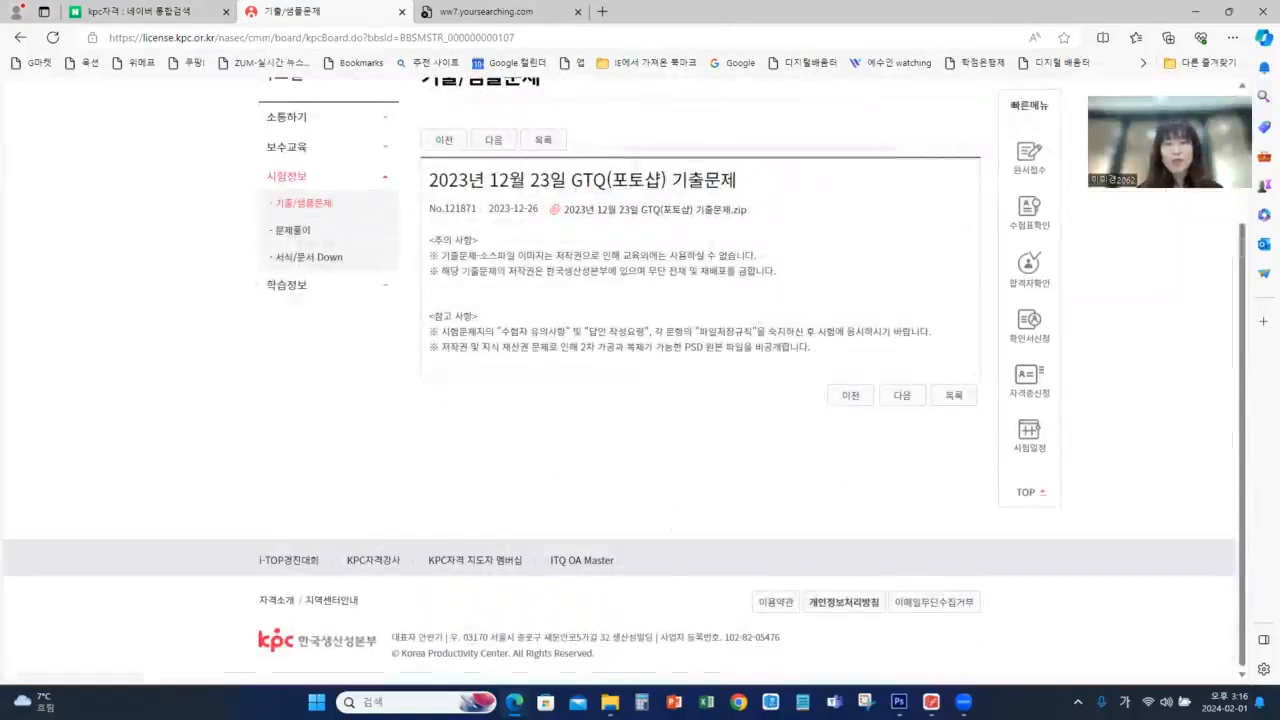
# Switch to File Explorer and open the G12-2B exam PDF from the G12-2B exam set's 문제파일 folder
pyautogui.click(610, 702)
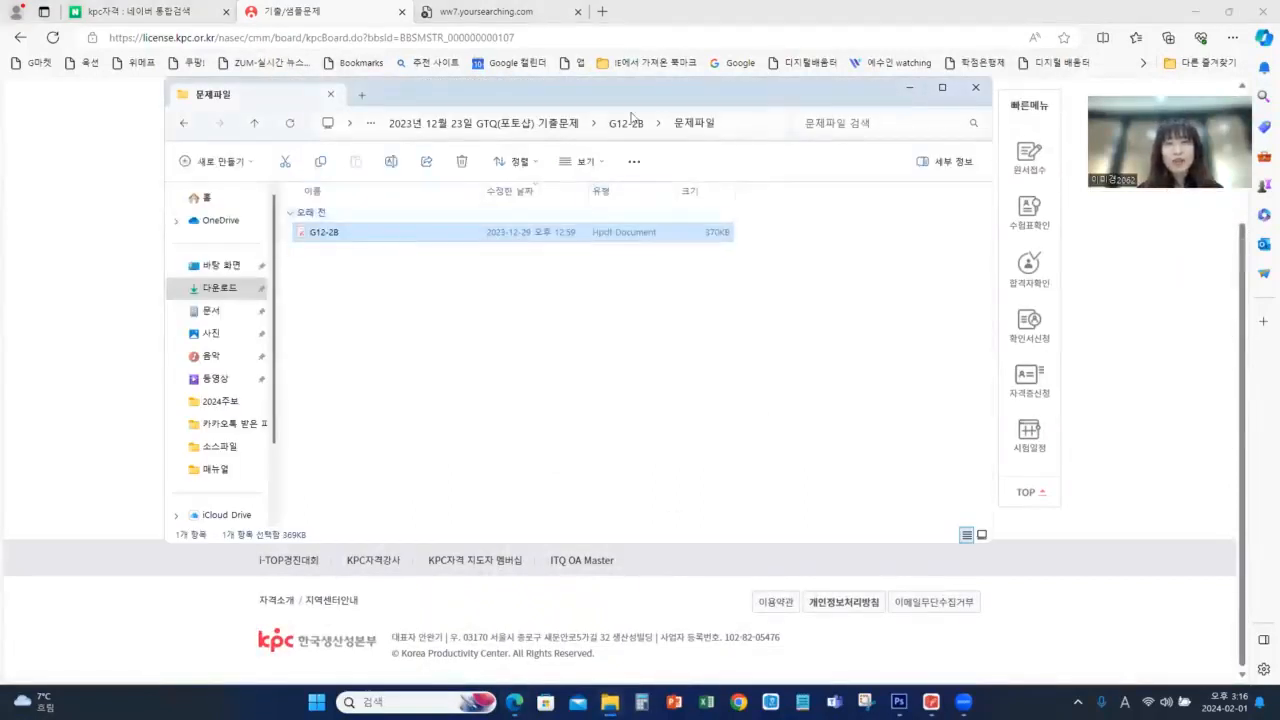
pyautogui.click(546, 128)
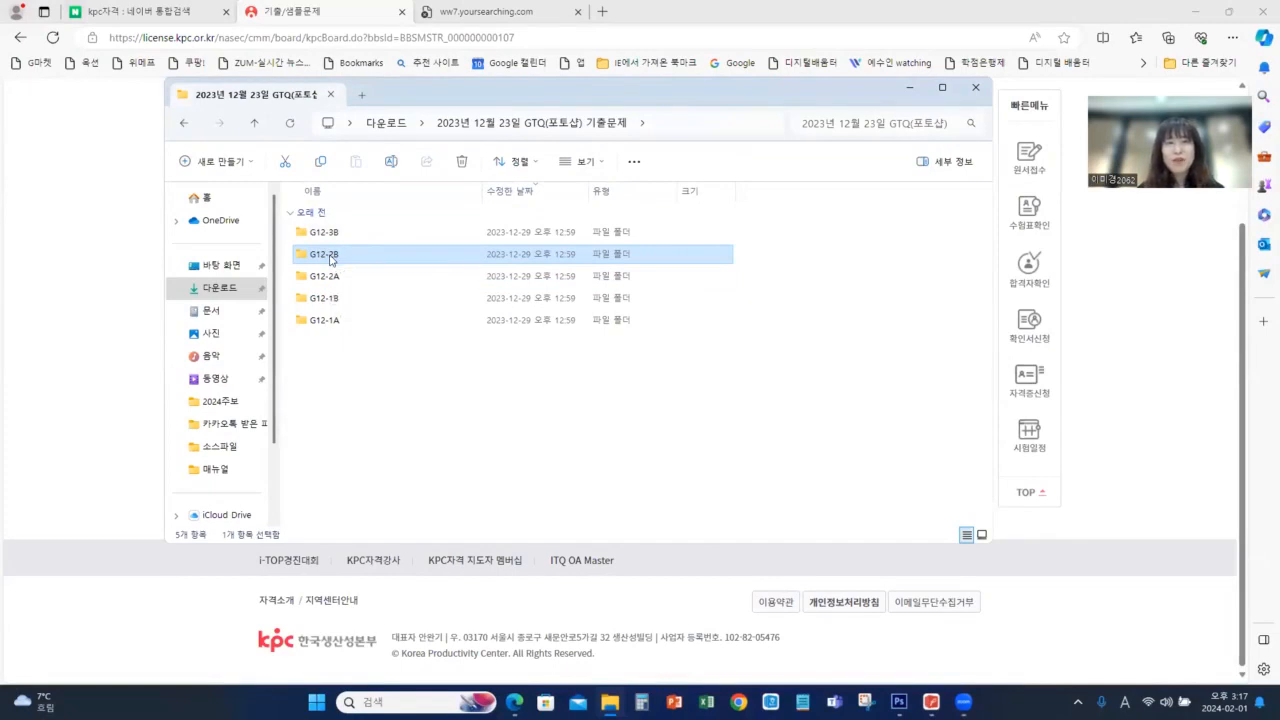
pyautogui.doubleClick(329, 255)
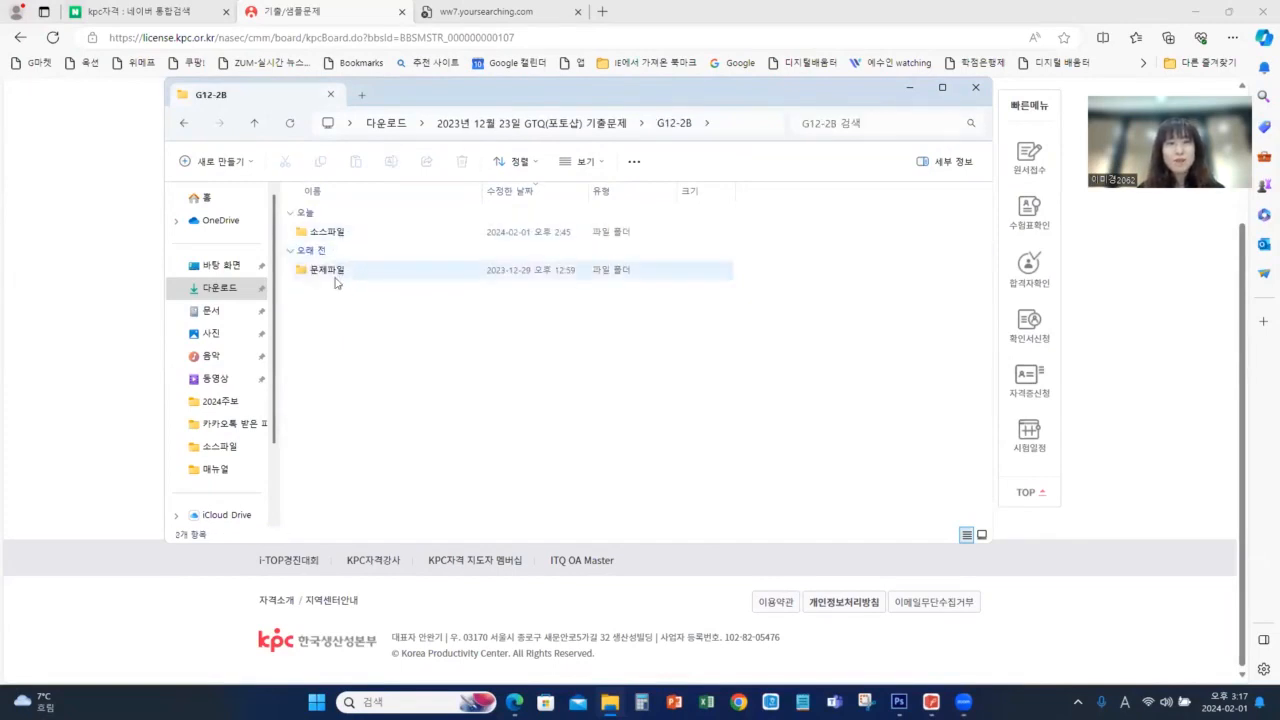
pyautogui.doubleClick(333, 271)
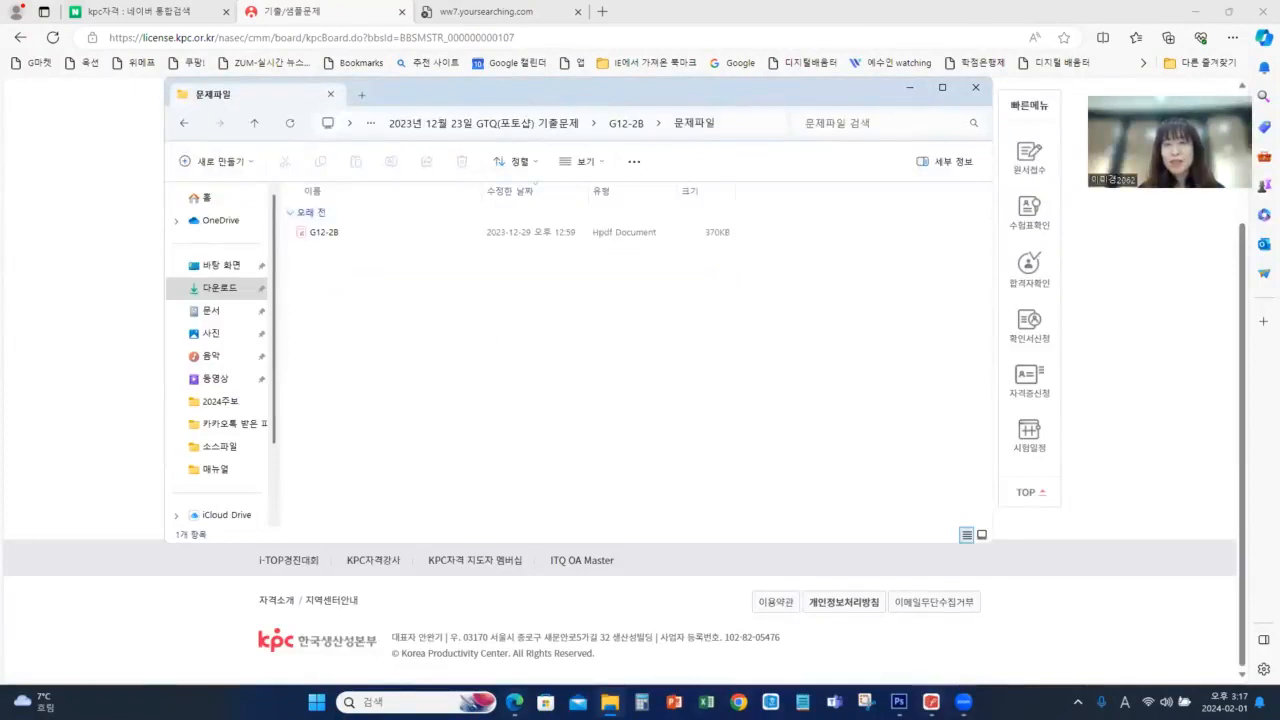
pyautogui.doubleClick(322, 232)
# Look over both pages of the G12-2B exam PDF and magnify the first page's questions
pyautogui.click(86, 296)
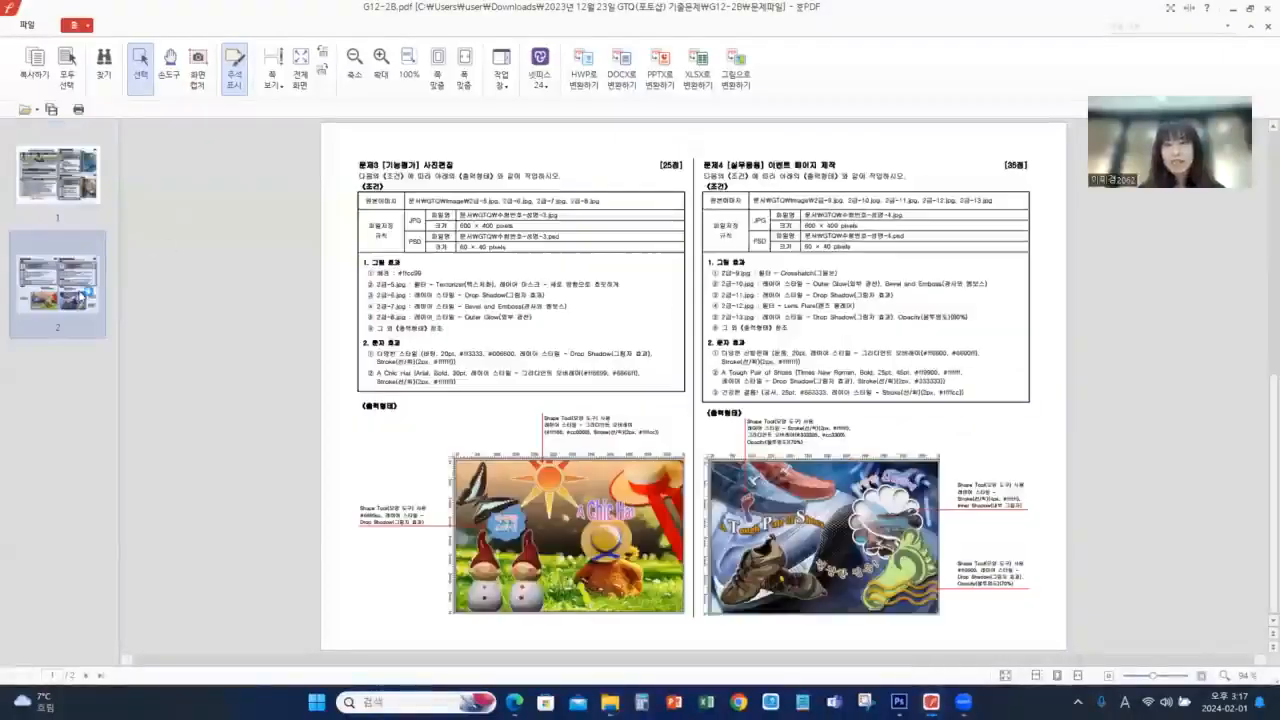
pyautogui.click(53, 204)
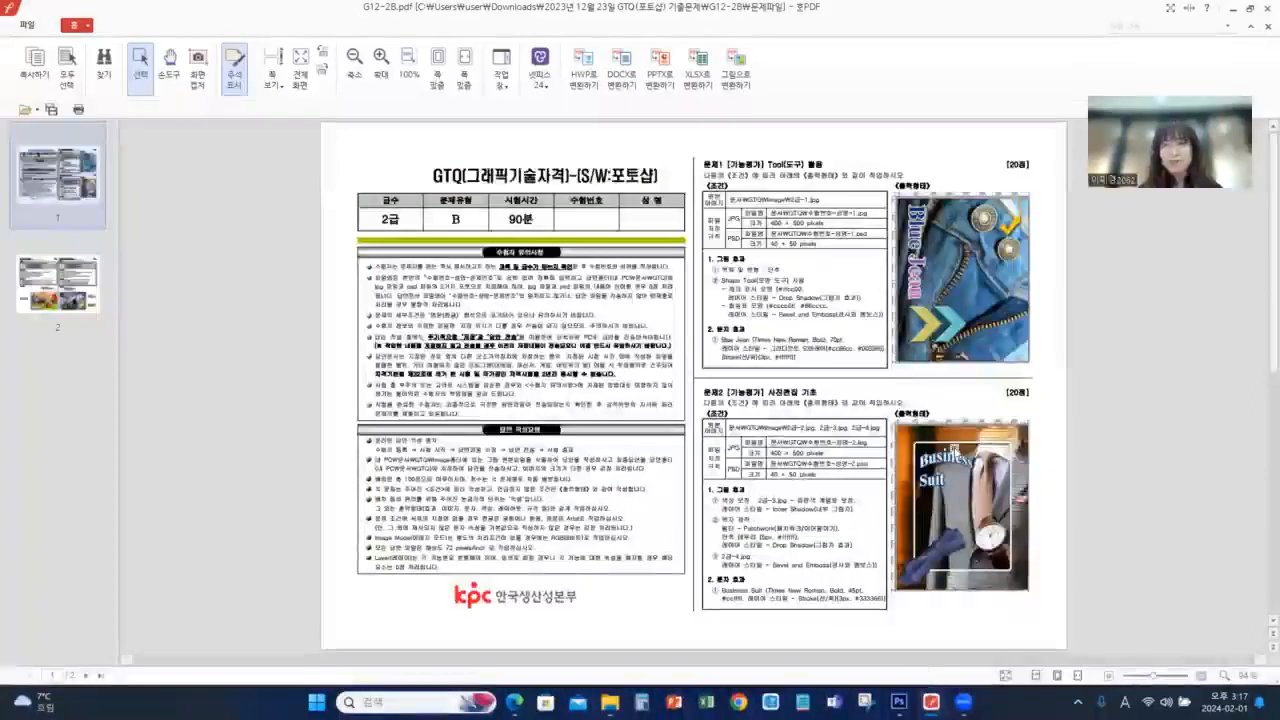
pyautogui.scroll(5, 826, 450)
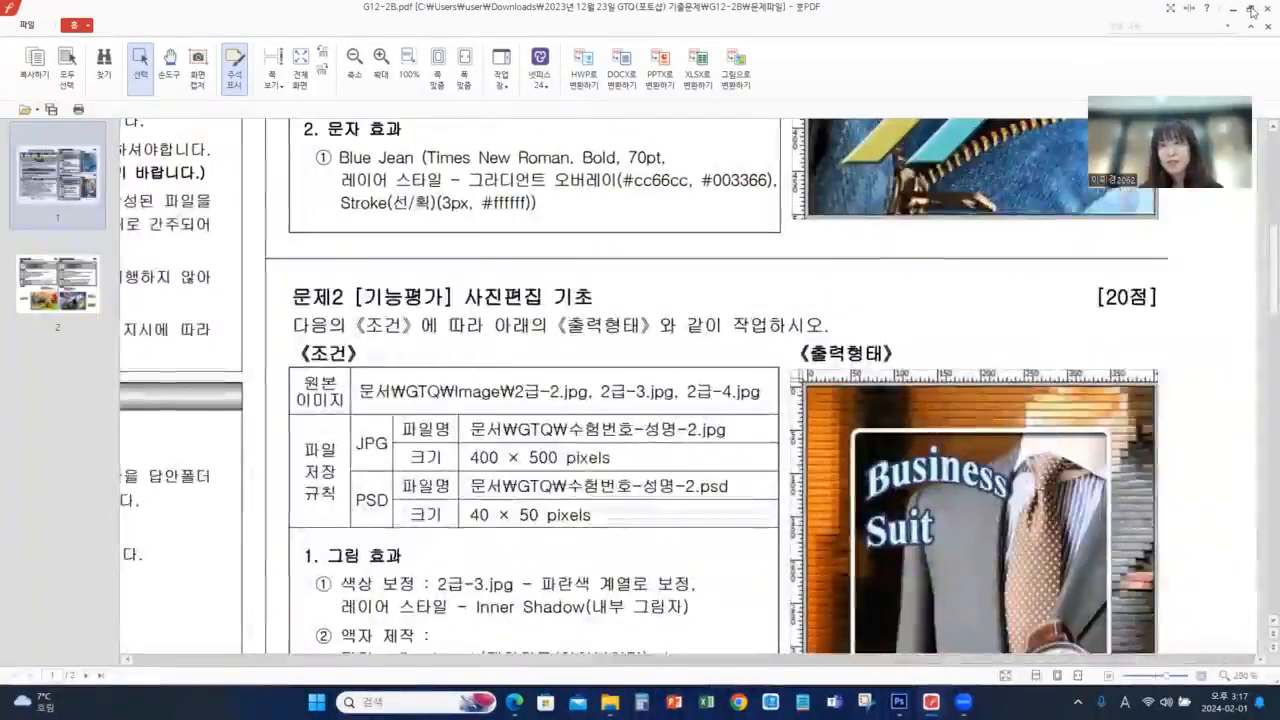
# Restore the exam PDF to a smaller window, then position and size it to show all of 문제1 with its output image
pyautogui.click(1249, 8)
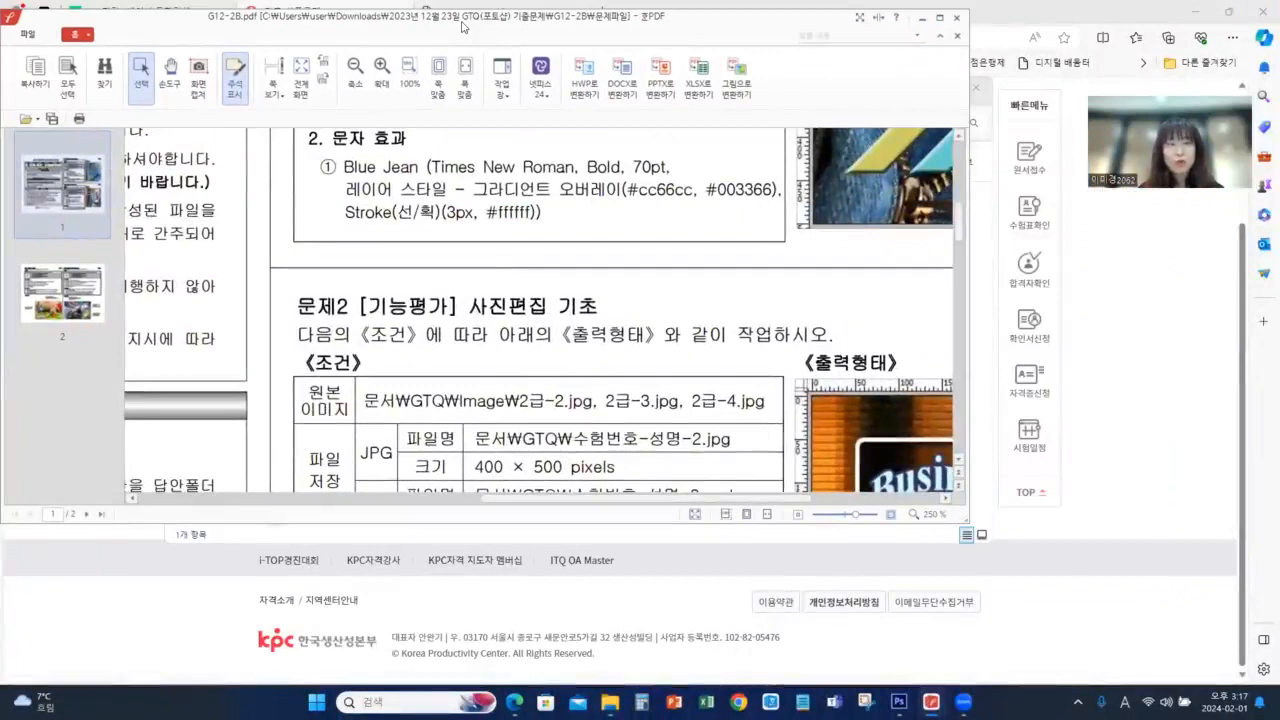
pyautogui.moveTo(463, 26); pyautogui.dragTo(189, 40)
pyautogui.scroll(3, 345, 300)
pyautogui.scroll(5, 519, 410)
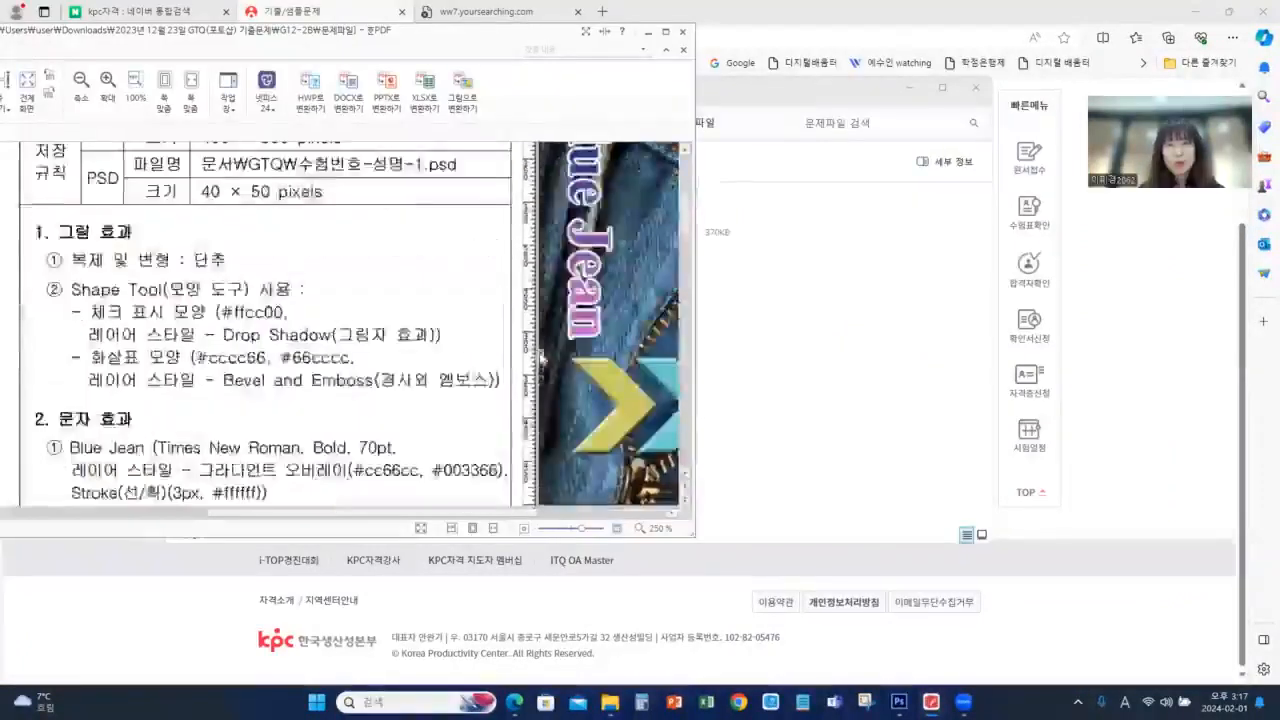
pyautogui.hscroll(-2, 519, 410)
pyautogui.hscroll(-3, 519, 410)
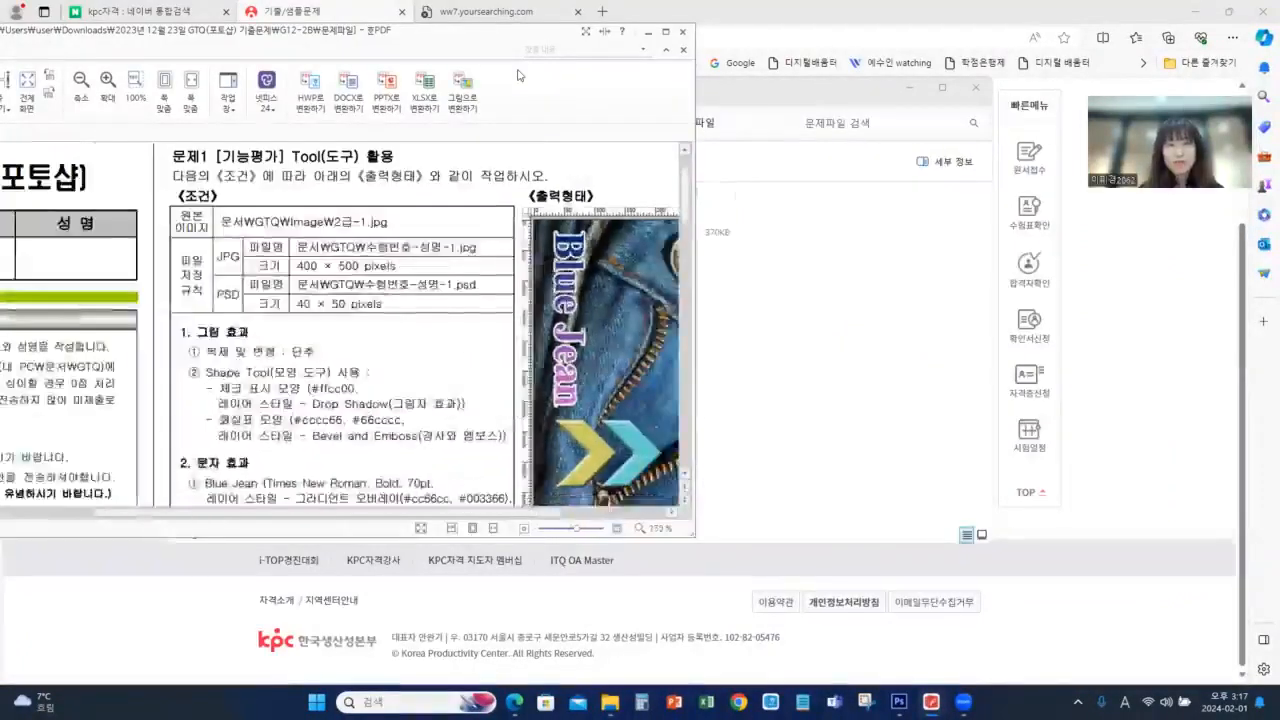
pyautogui.click(347, 15)
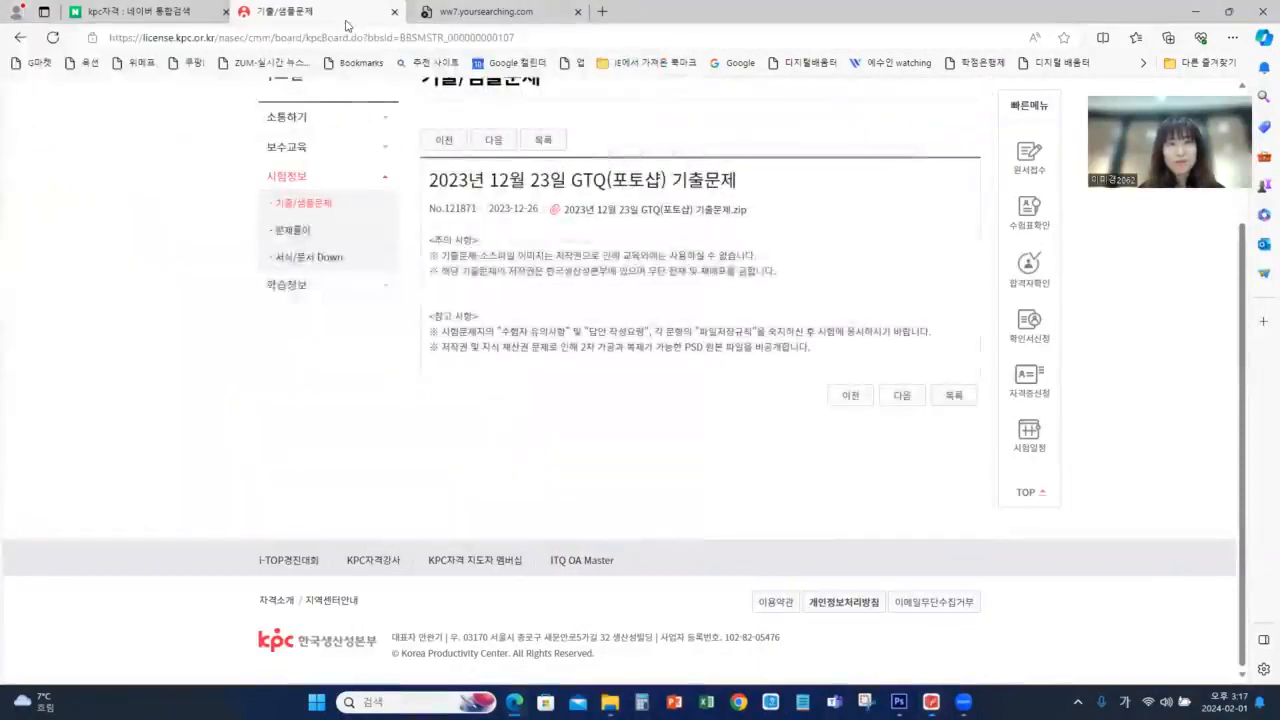
pyautogui.hotkey('alt', 'Tab')
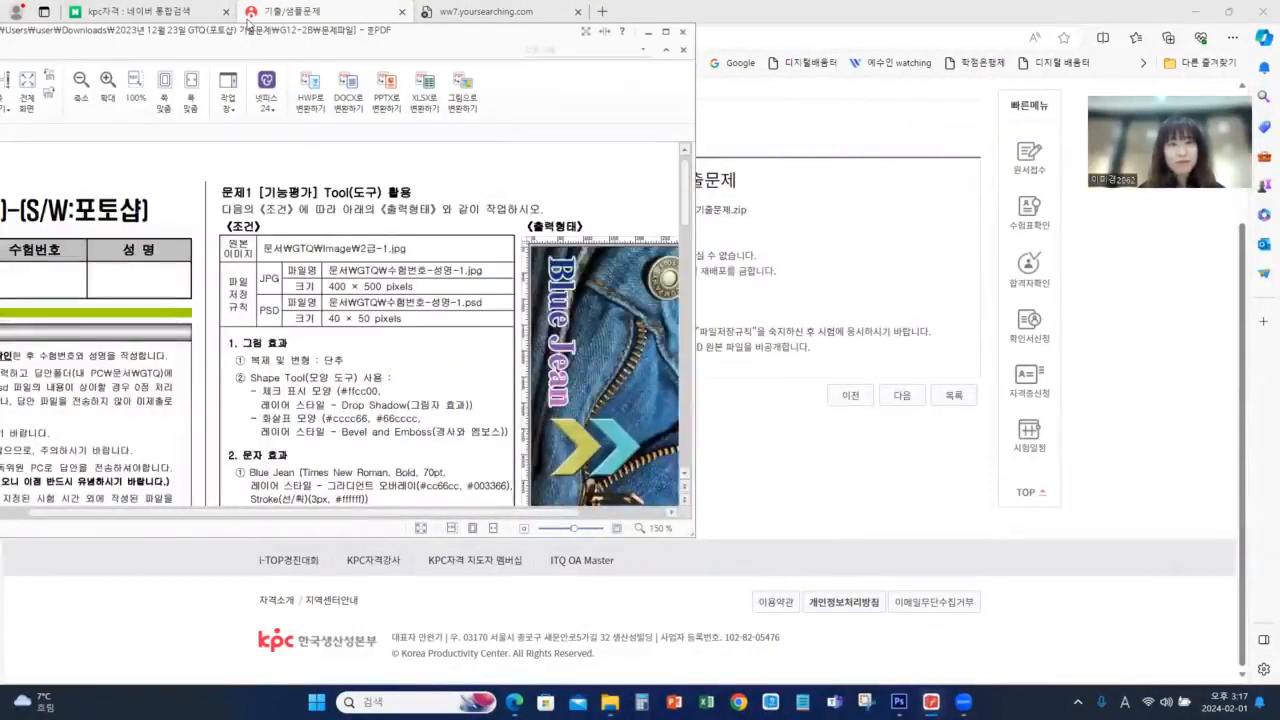
pyautogui.moveTo(692, 535); pyautogui.dragTo(760, 555)
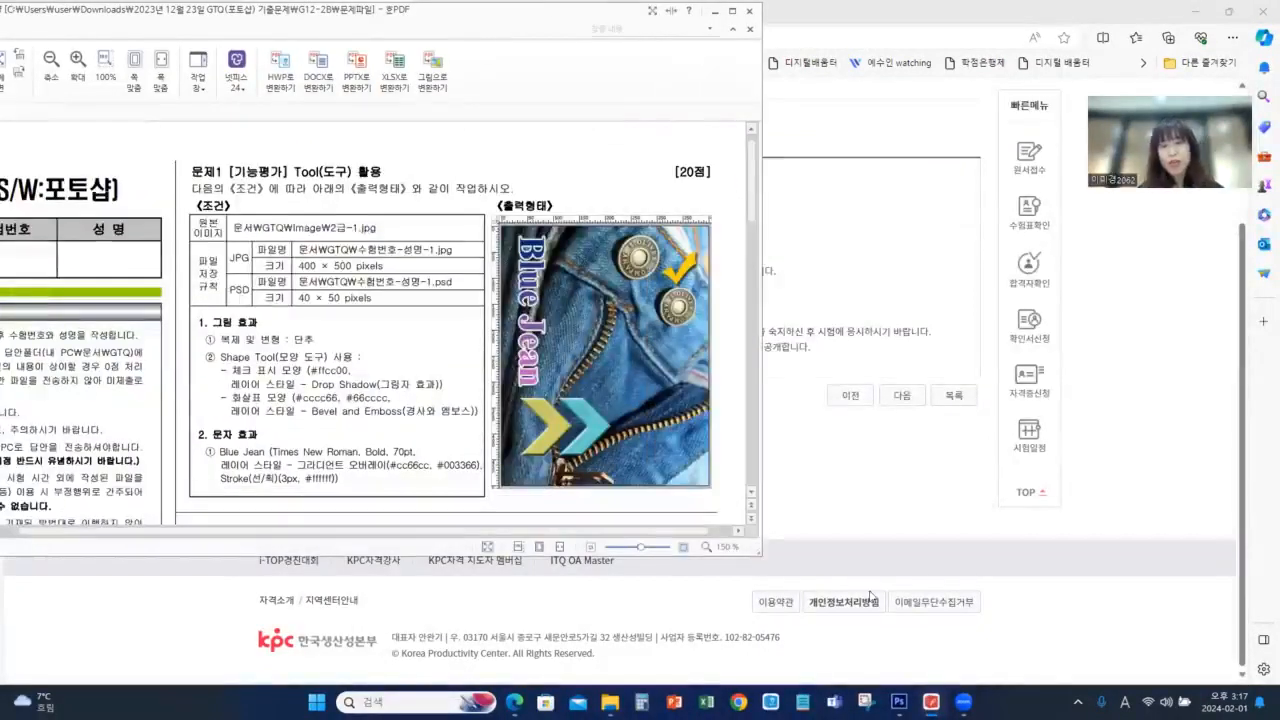
# Switch to Photoshop, reposition the floating toolbox and check the 문제1 conditions in the exam PDF
pyautogui.click(899, 702)
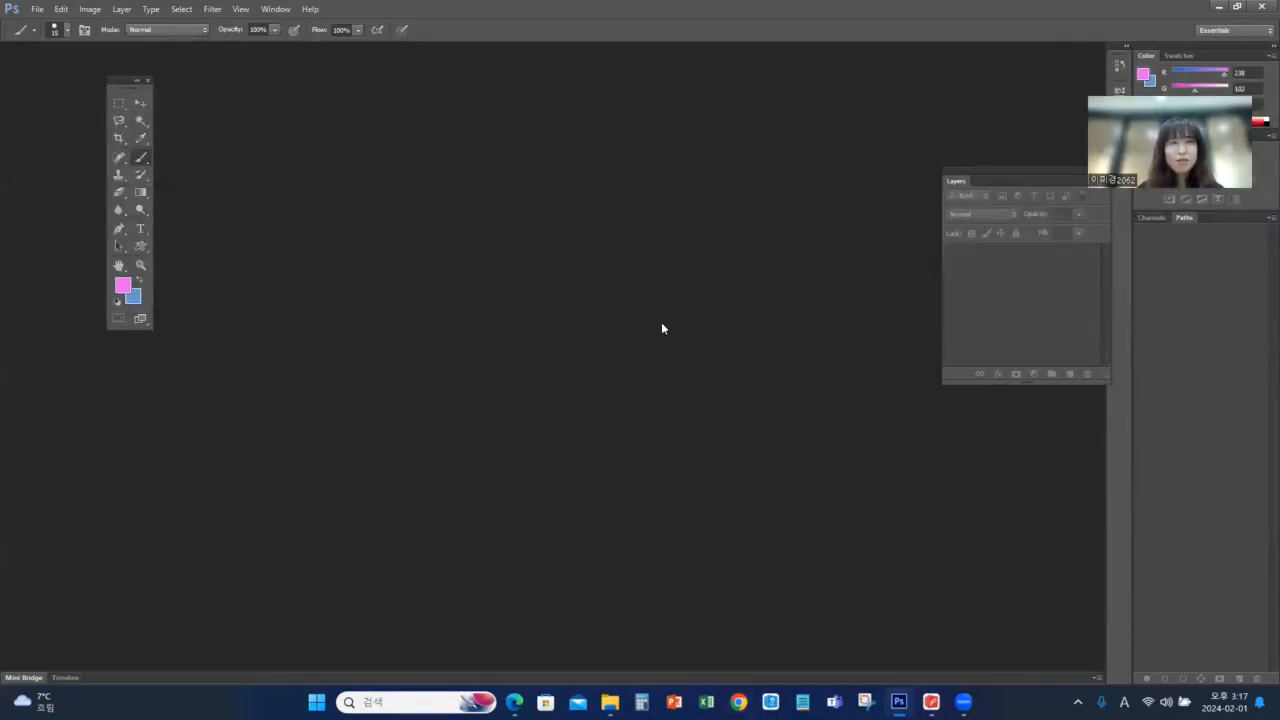
pyautogui.moveTo(118, 88); pyautogui.dragTo(101, 117)
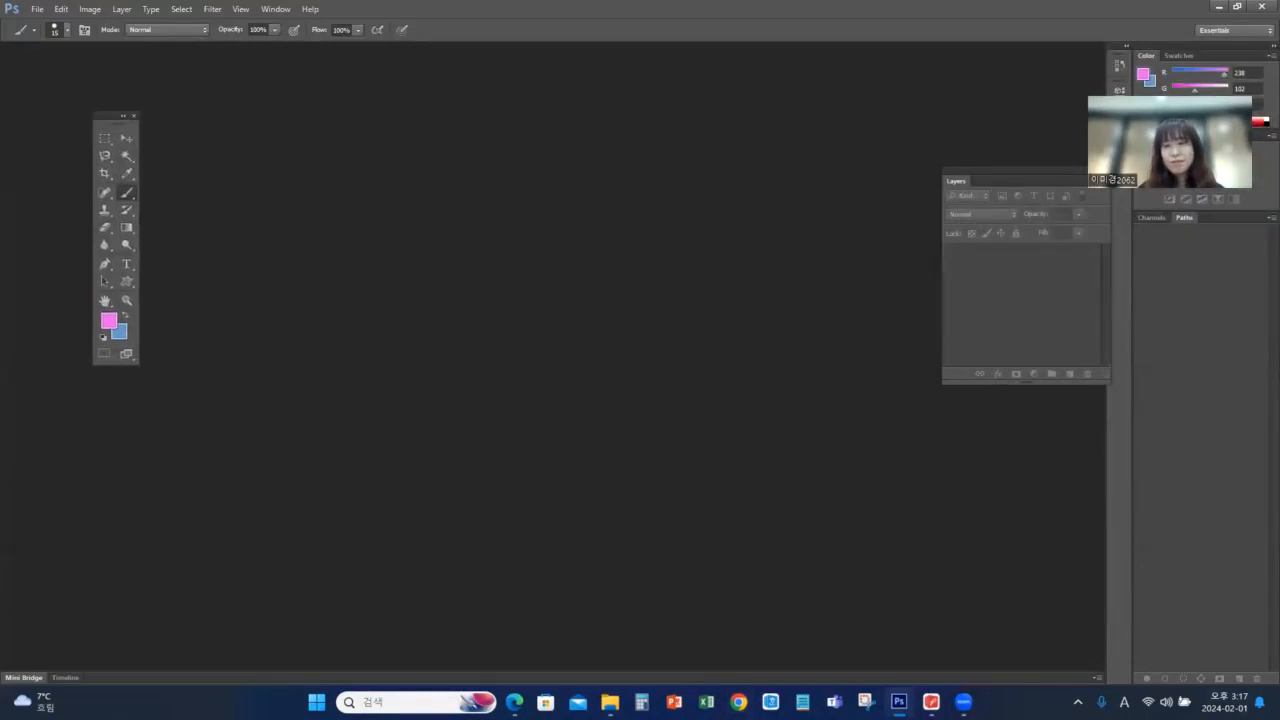
pyautogui.click(931, 702)
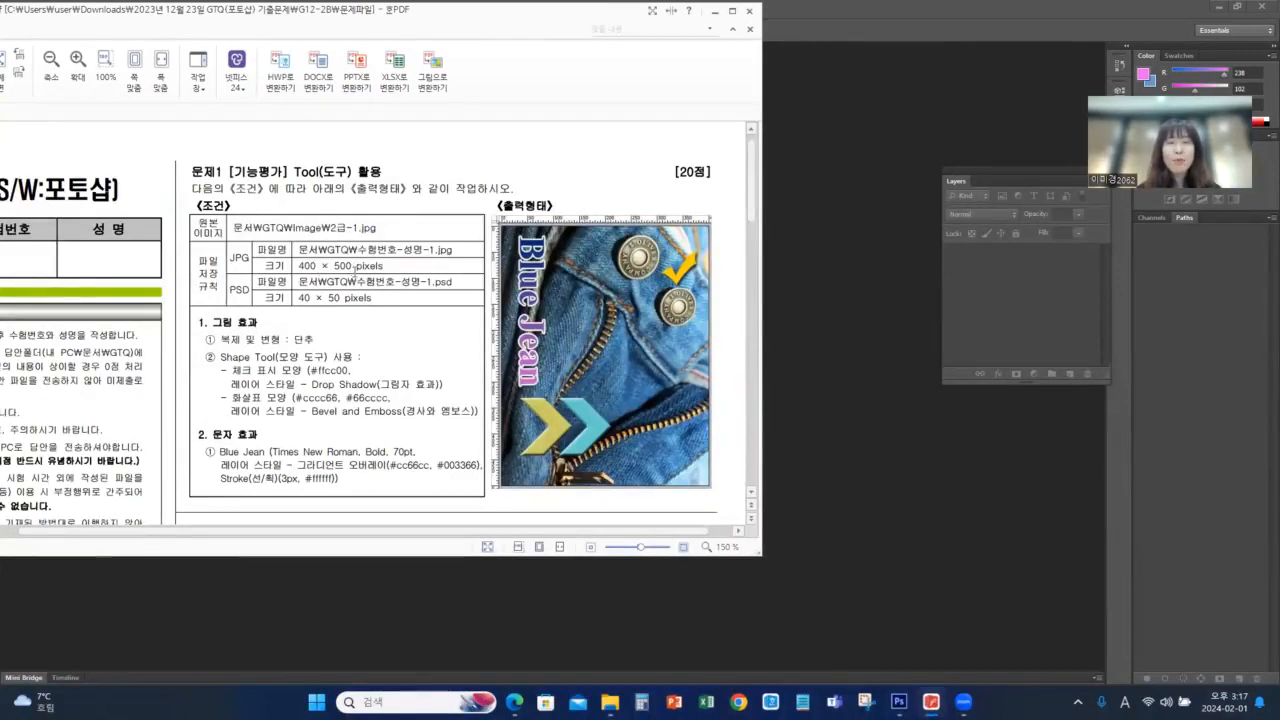
pyautogui.click(874, 214)
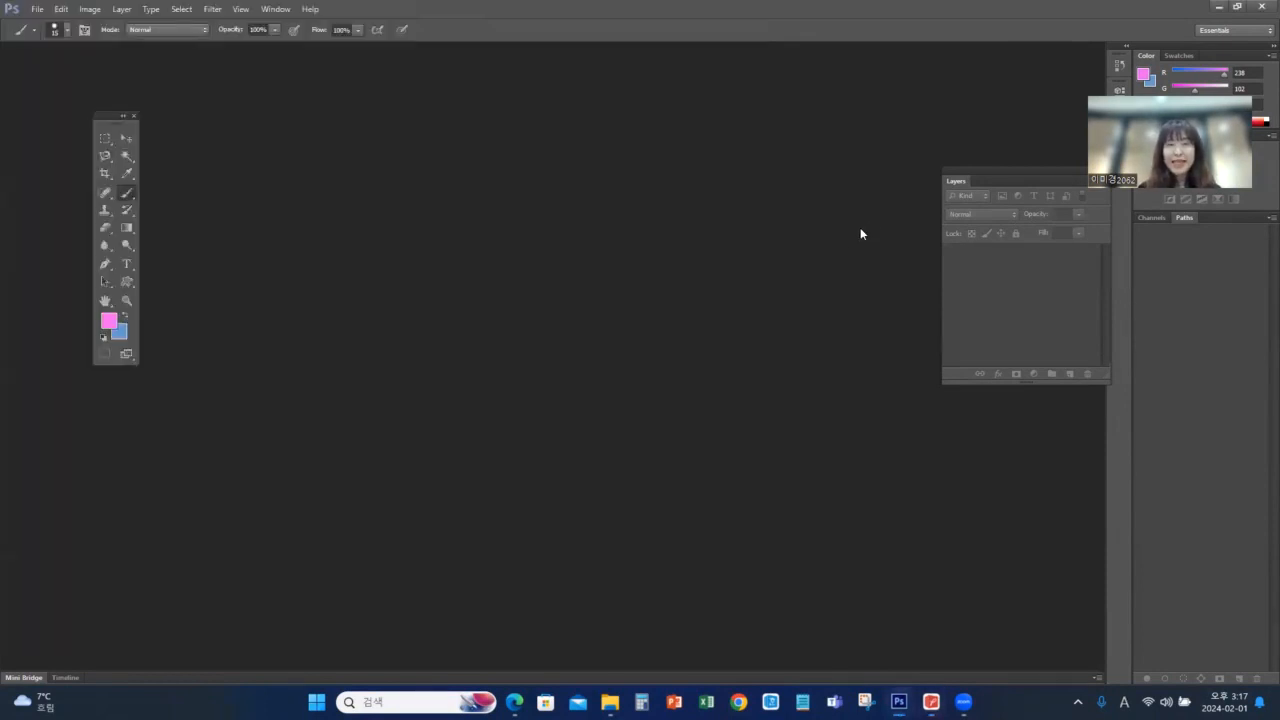
# Create a 400 × 500 pixel, 72 pixels/inch RGB document with white background, named with the exam number, the examinee's name and -1
pyautogui.hotkey('ctrl', 'n')
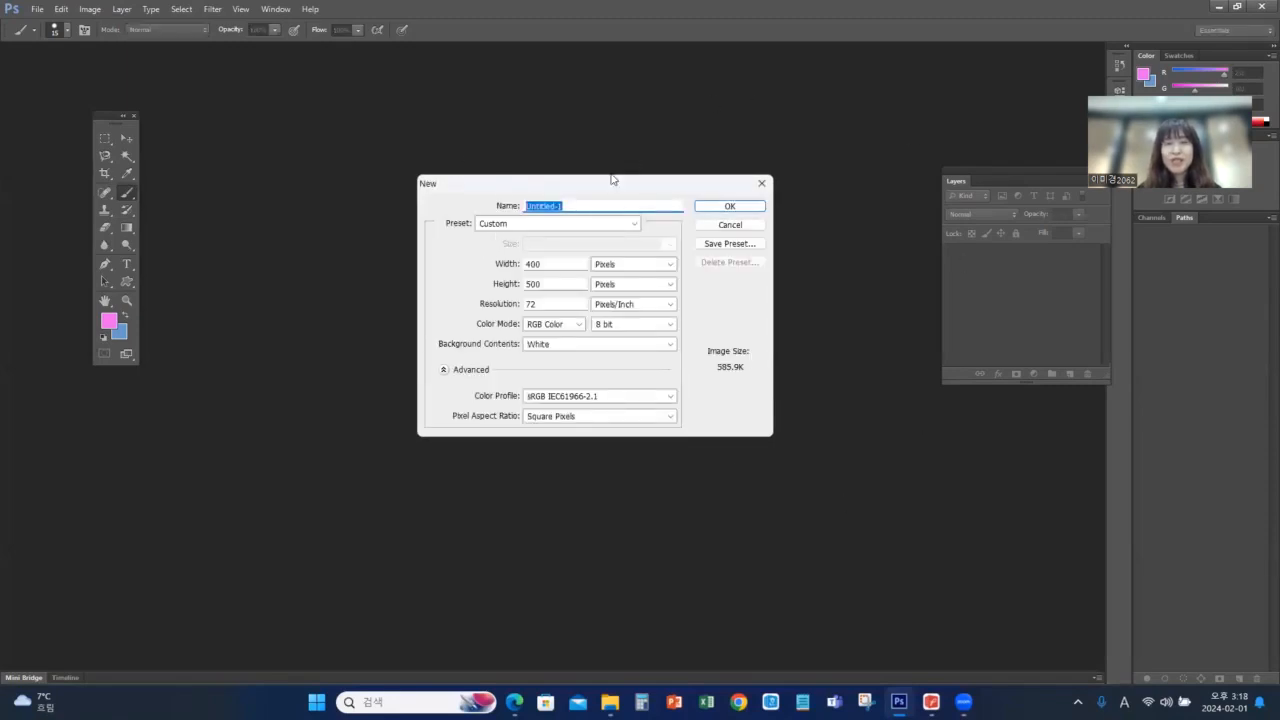
pyautogui.click(931, 701)
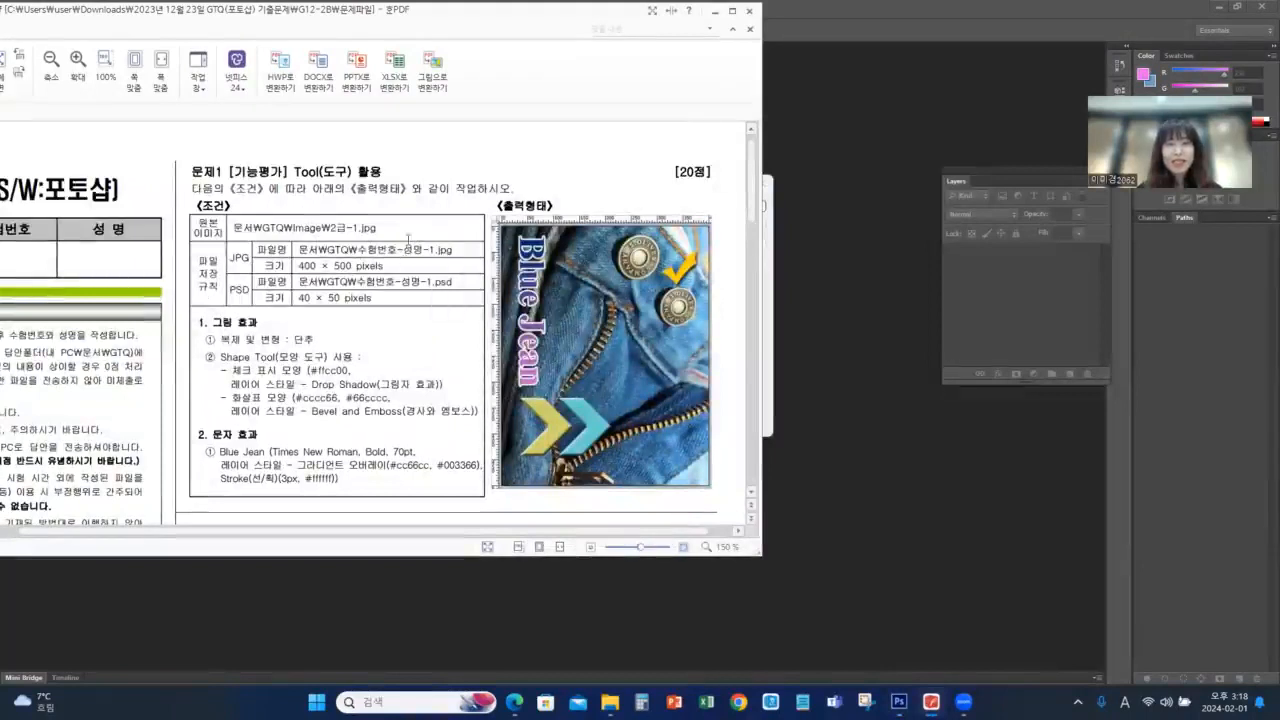
pyautogui.click(880, 277)
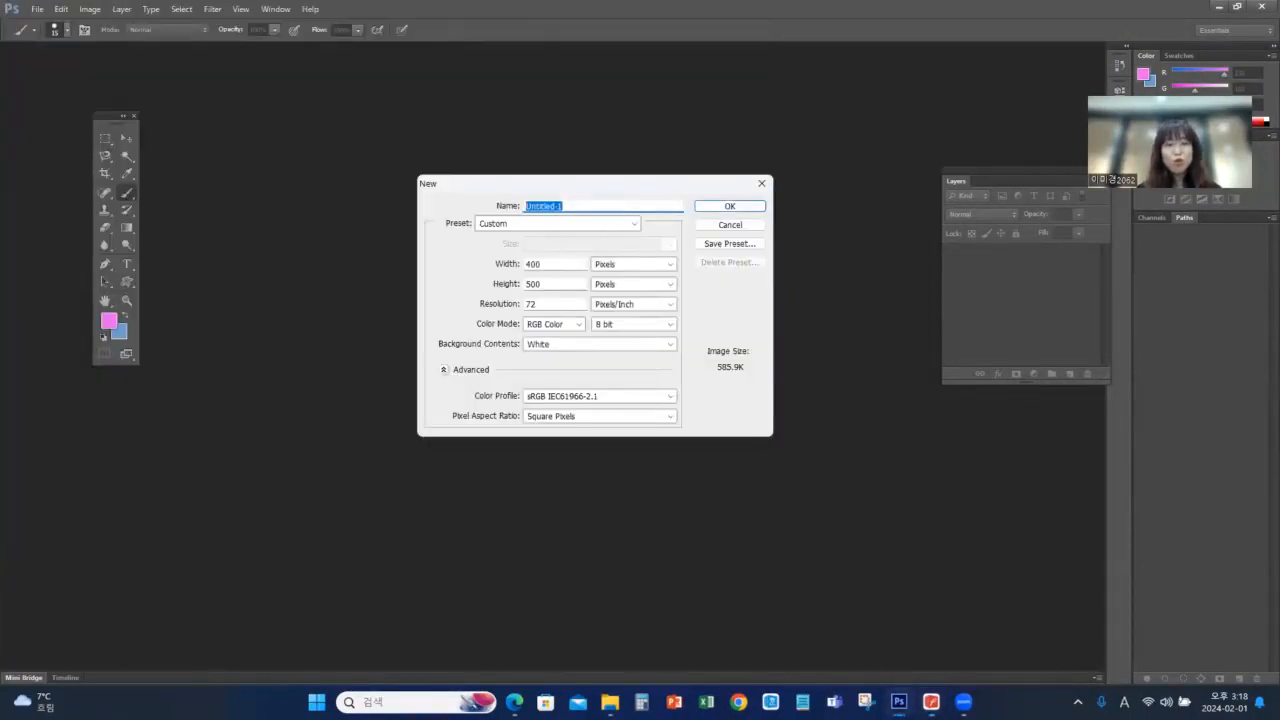
pyautogui.write('123456-이미')
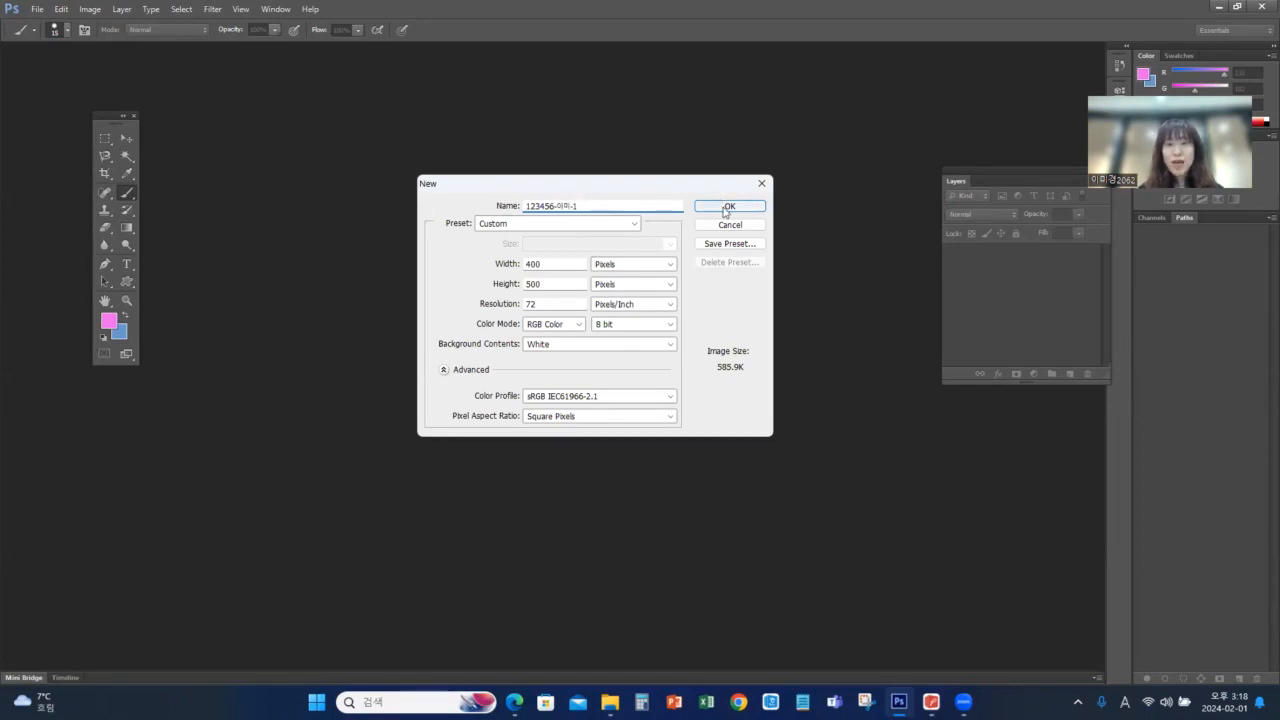
pyautogui.click(726, 207)
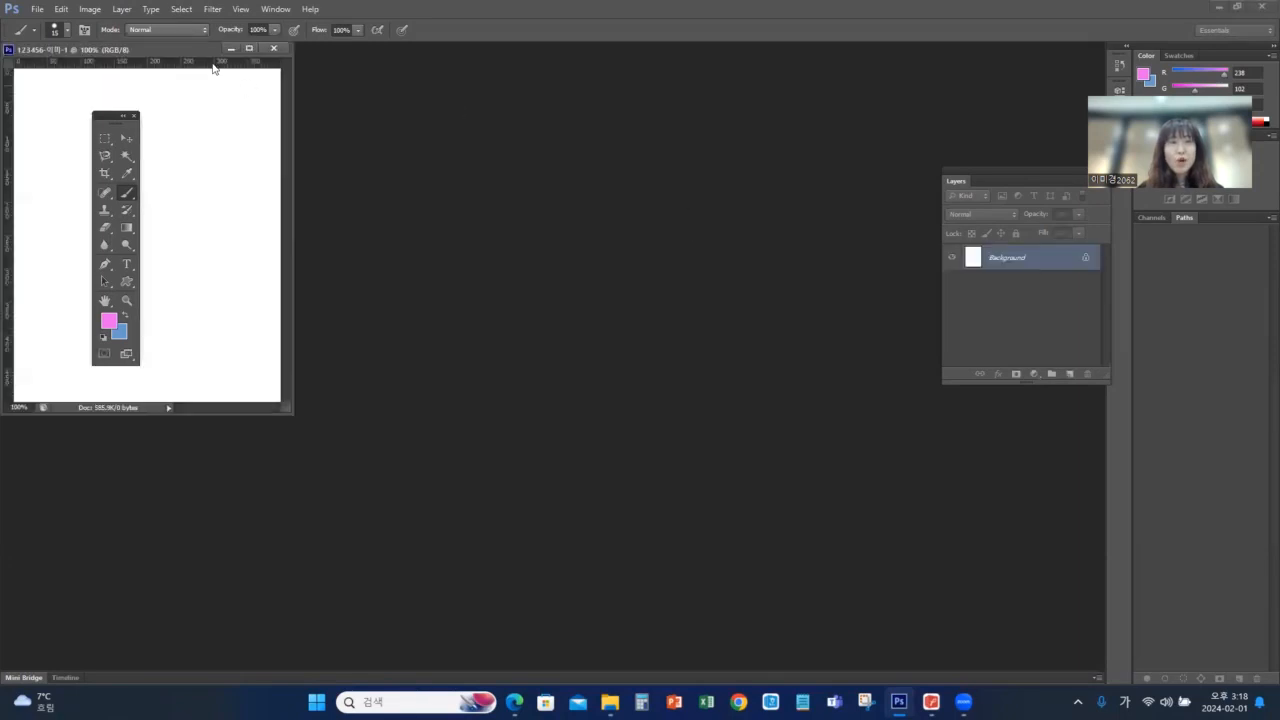
# Move the new document window beside the Layers panel and compare it with the 문제1 exam sheet
pyautogui.moveTo(228, 55); pyautogui.dragTo(830, 156)
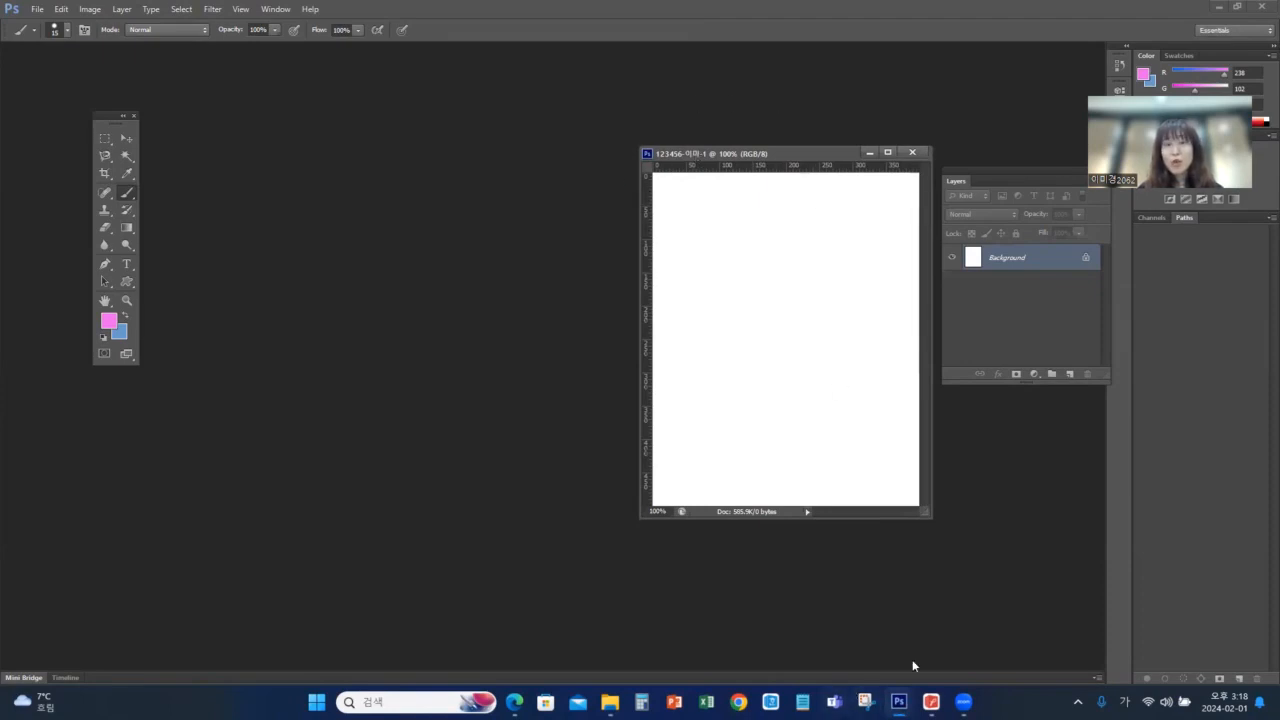
pyautogui.click(931, 701)
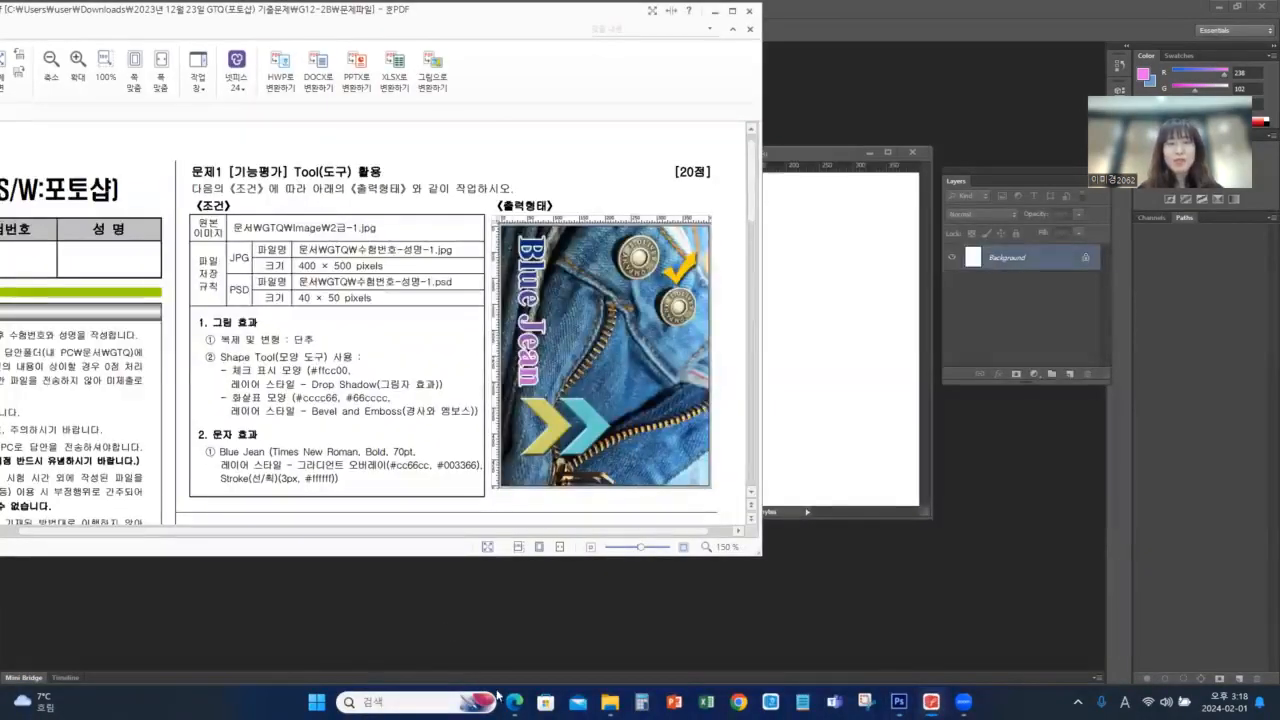
pyautogui.click(444, 624)
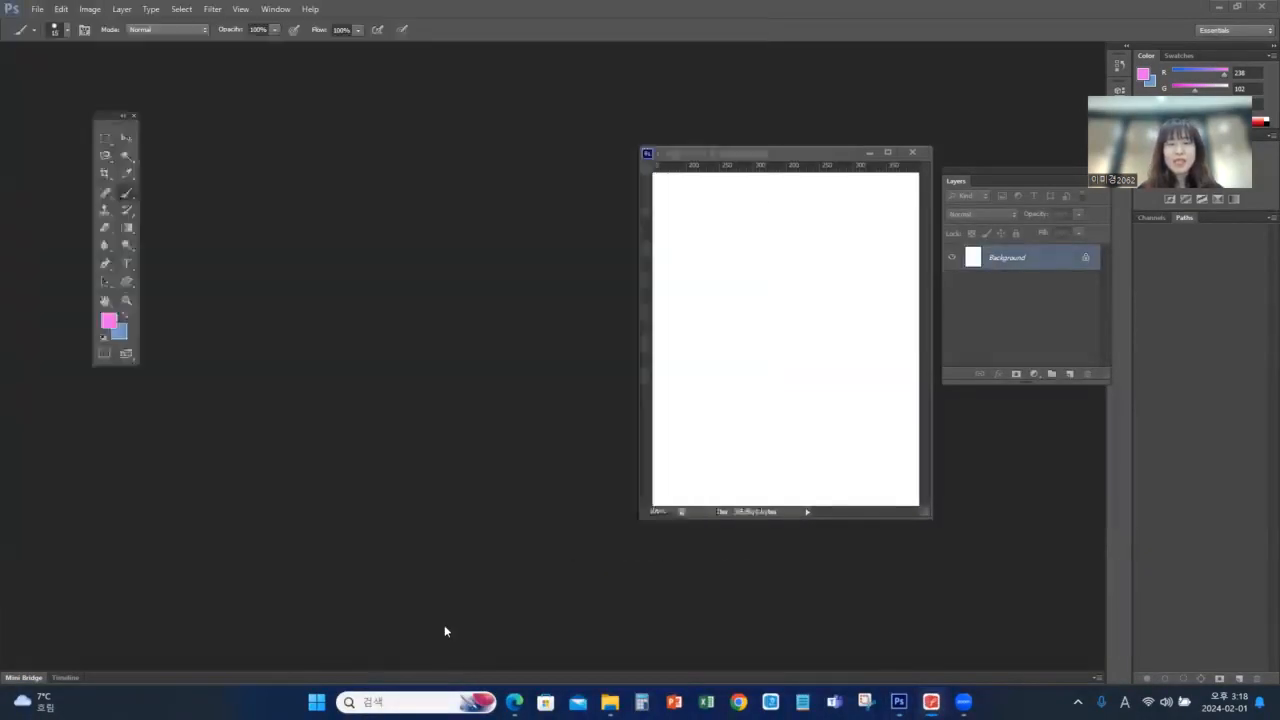
# Open the source image 2급-1 and move its window beside the blank exam document
pyautogui.doubleClick(366, 386)
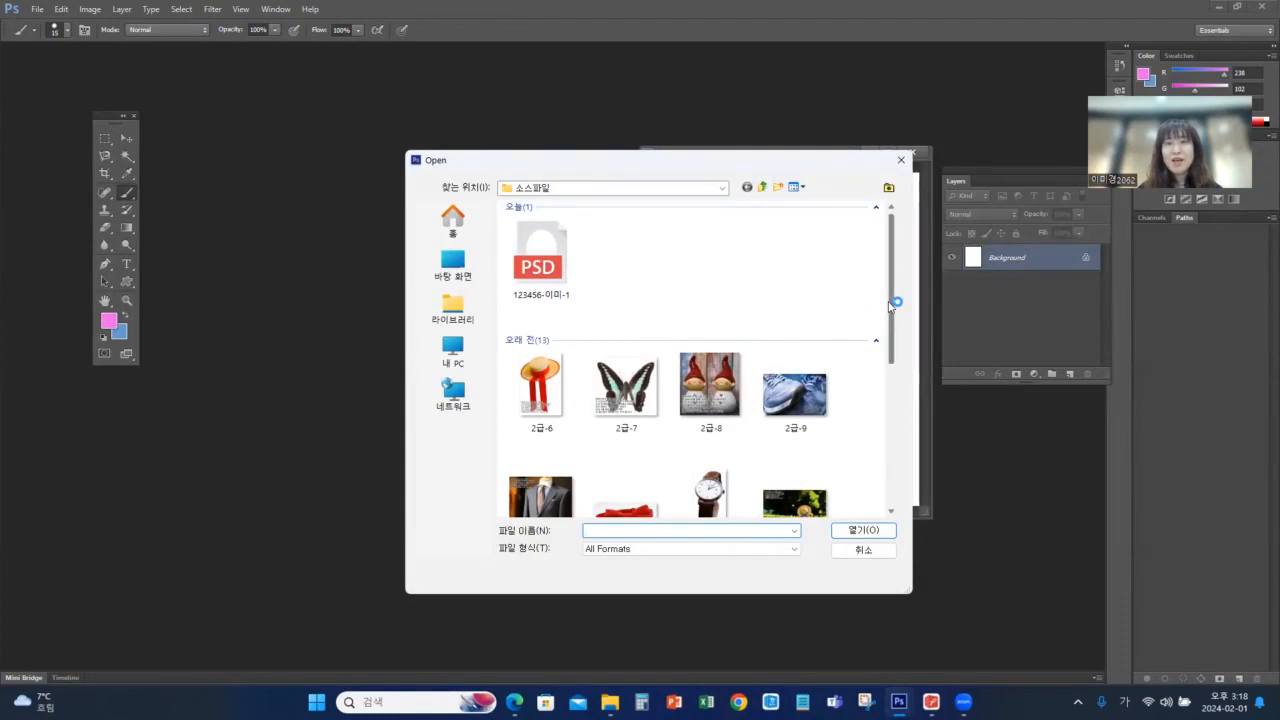
pyautogui.moveTo(892, 310); pyautogui.dragTo(892, 403)
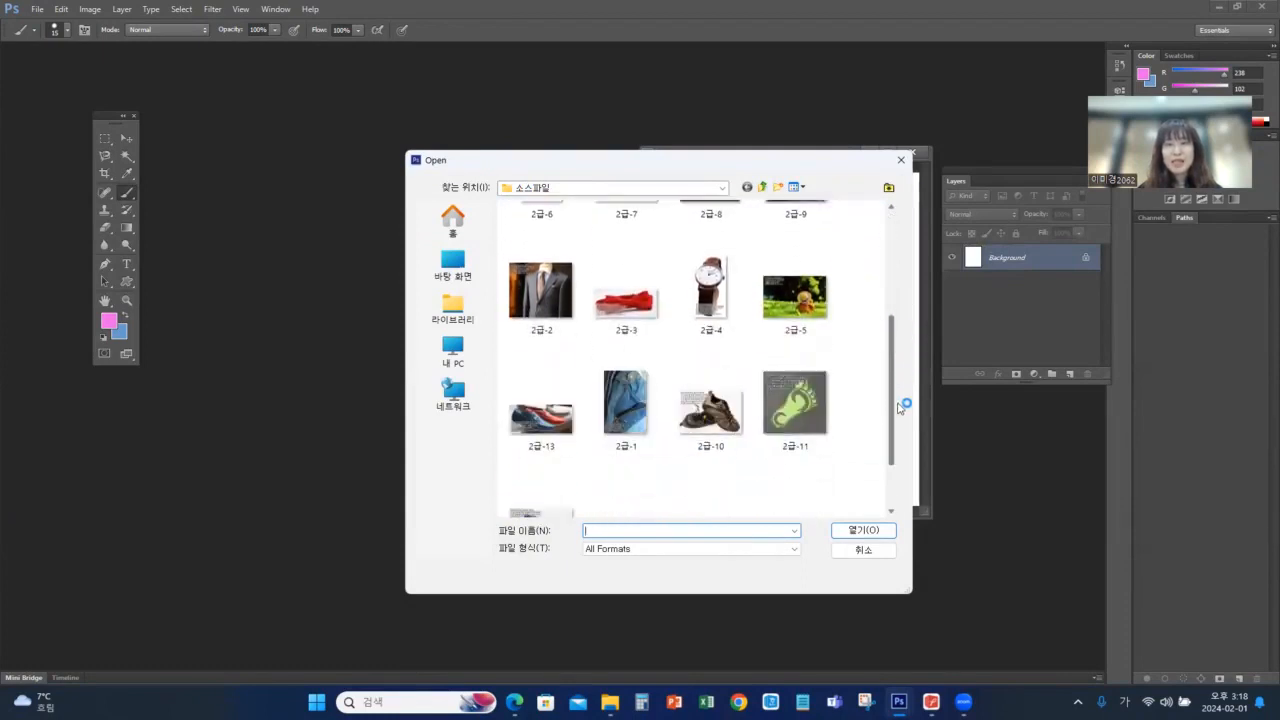
pyautogui.click(642, 425)
pyautogui.click(858, 530)
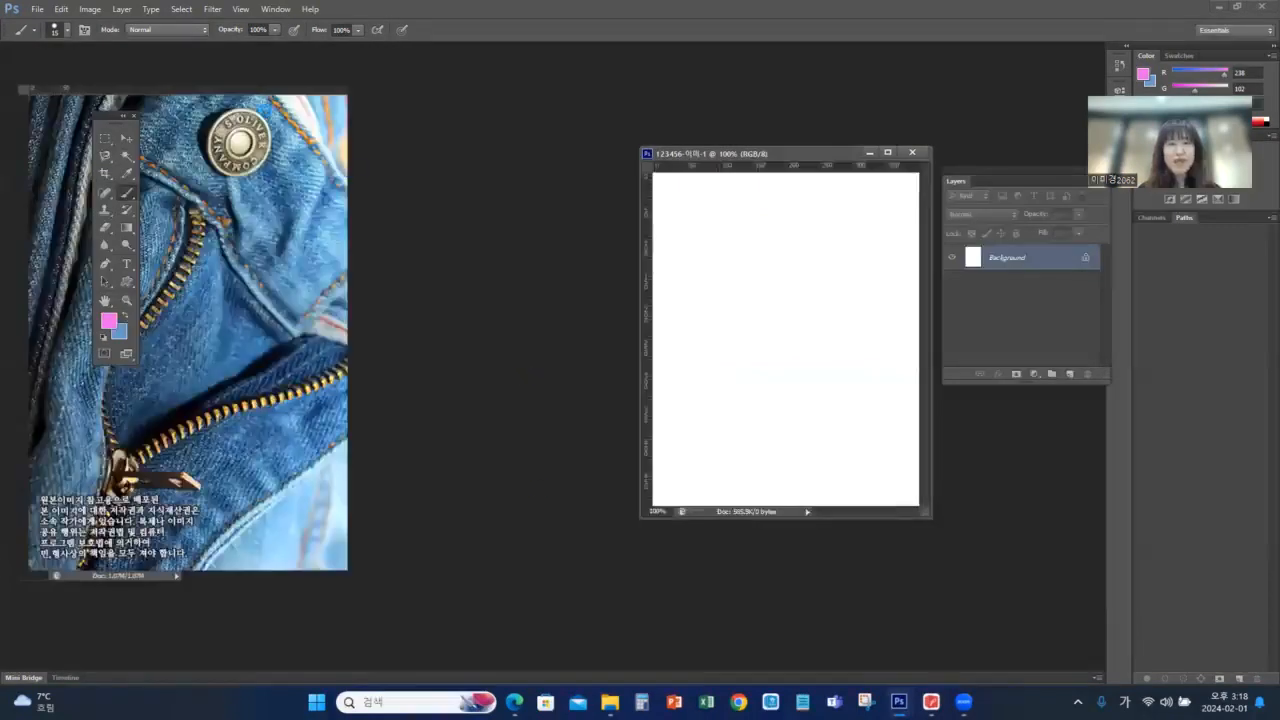
pyautogui.moveTo(192, 67); pyautogui.dragTo(412, 95)
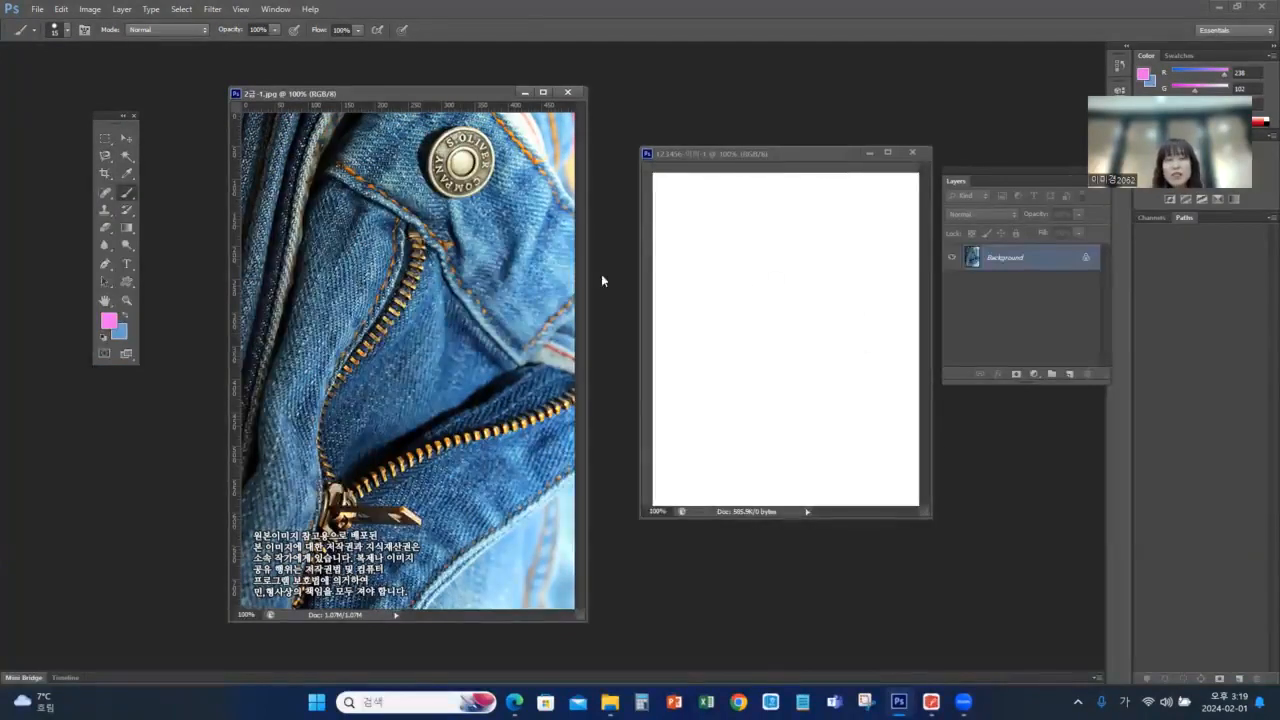
# Copy the jeans image into the exam document with the Move Tool and close the source image
pyautogui.click(132, 139)
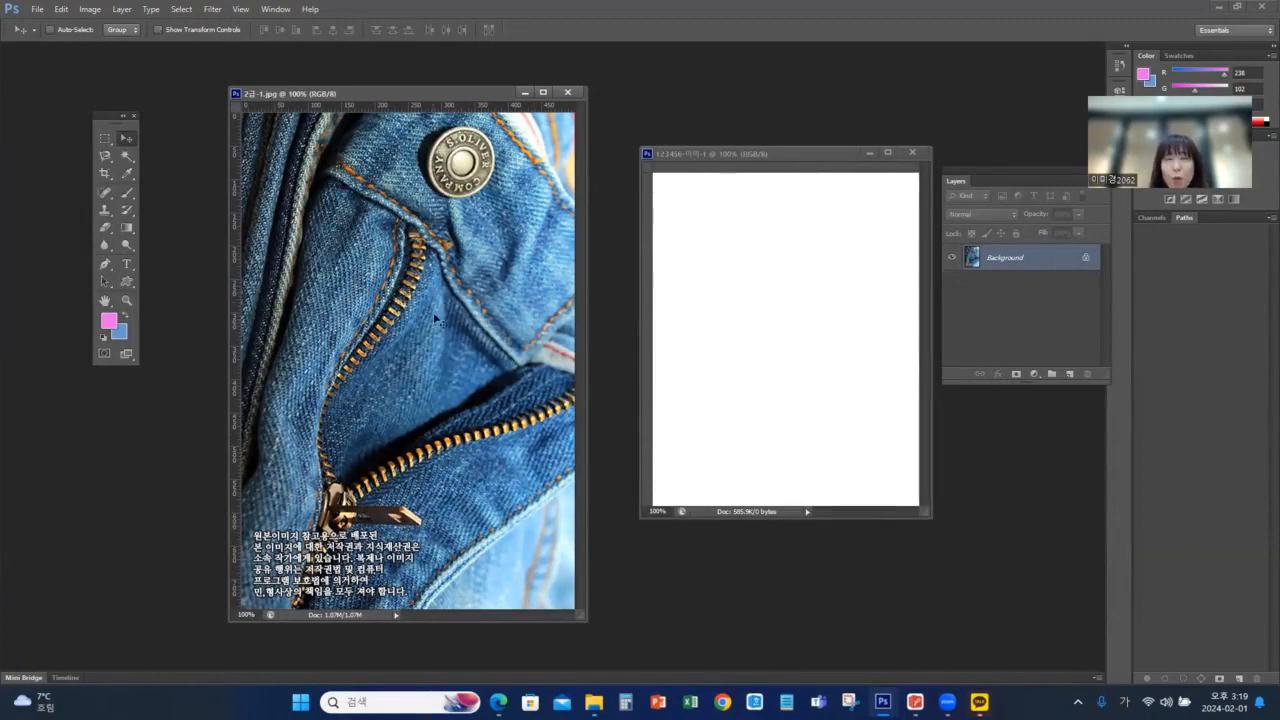
pyautogui.moveTo(432, 329); pyautogui.dragTo(786, 359)
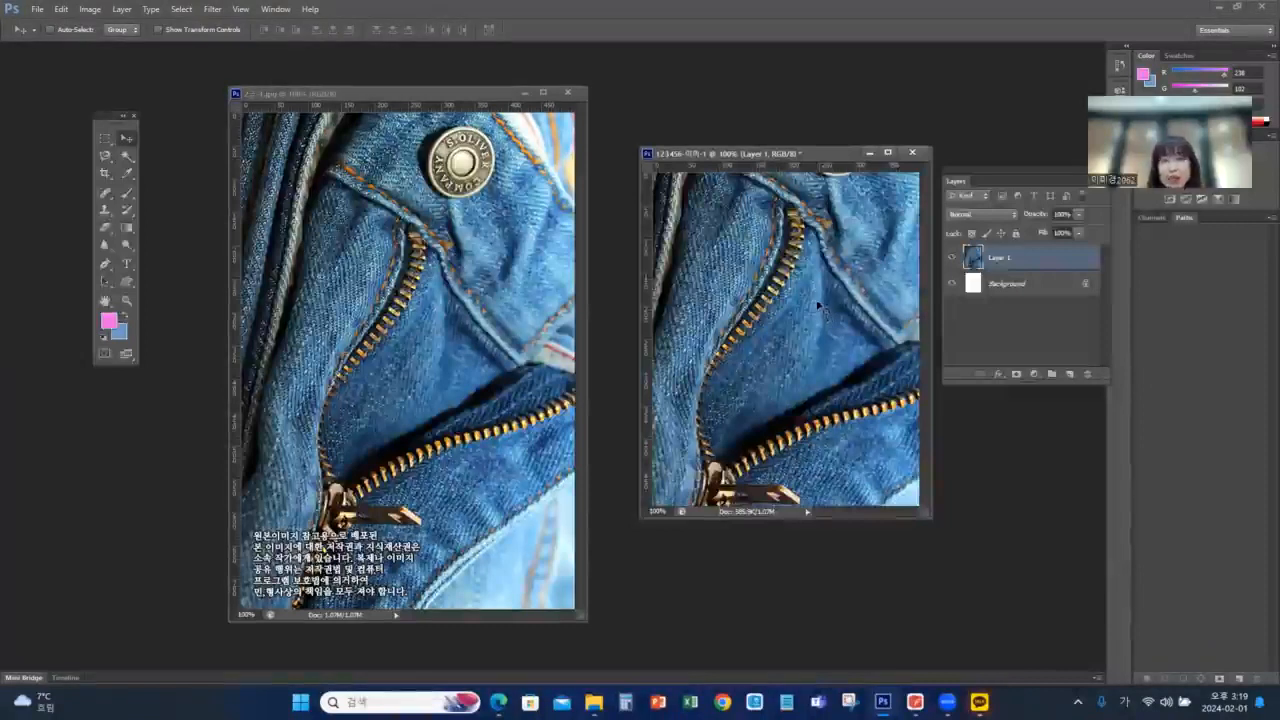
pyautogui.click(472, 91)
pyautogui.click(567, 92)
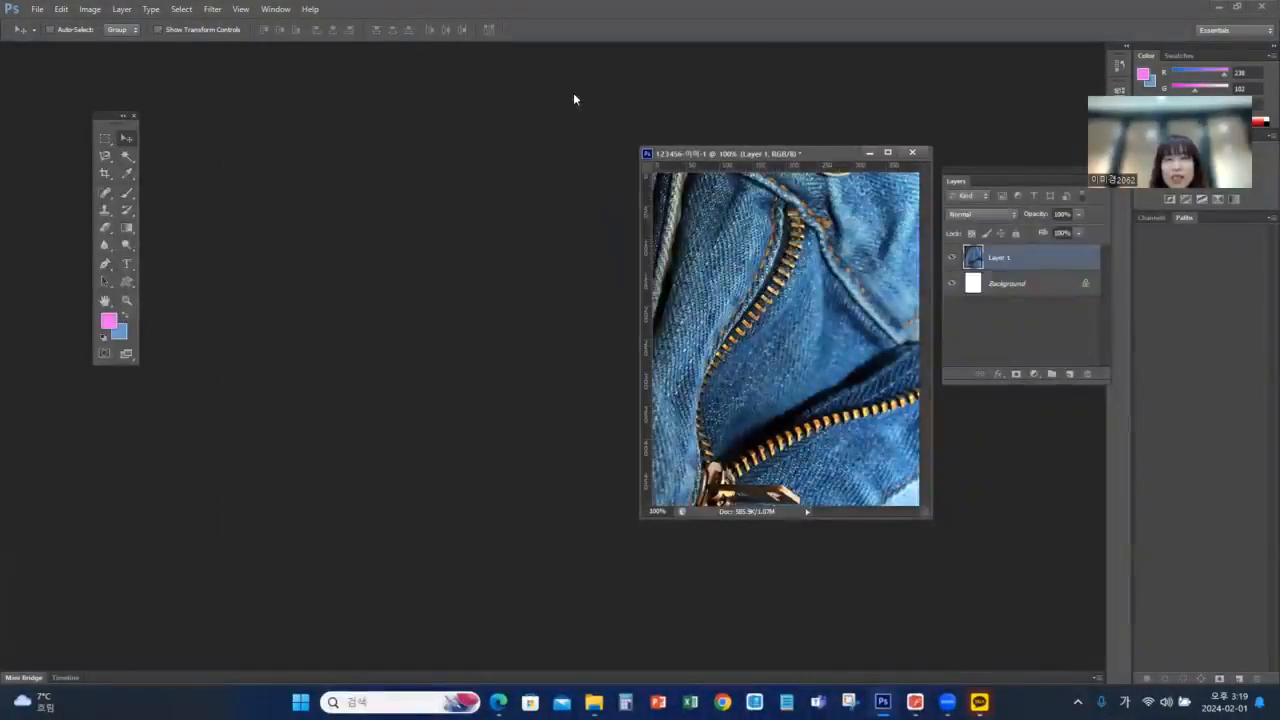
# Maximize the exam document and scale the jeans layer down proportionally about its centre to the canvas width, using the exam's output image as reference
pyautogui.moveTo(813, 152); pyautogui.dragTo(658, 153)
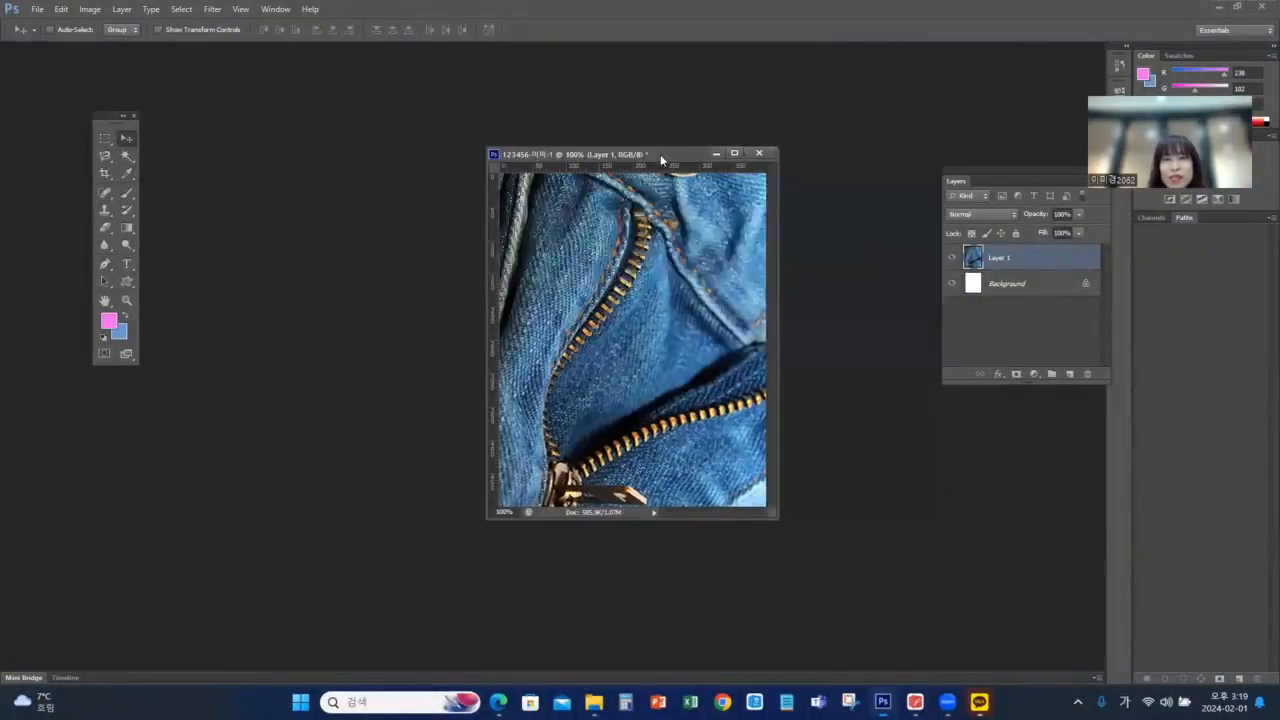
pyautogui.click(734, 155)
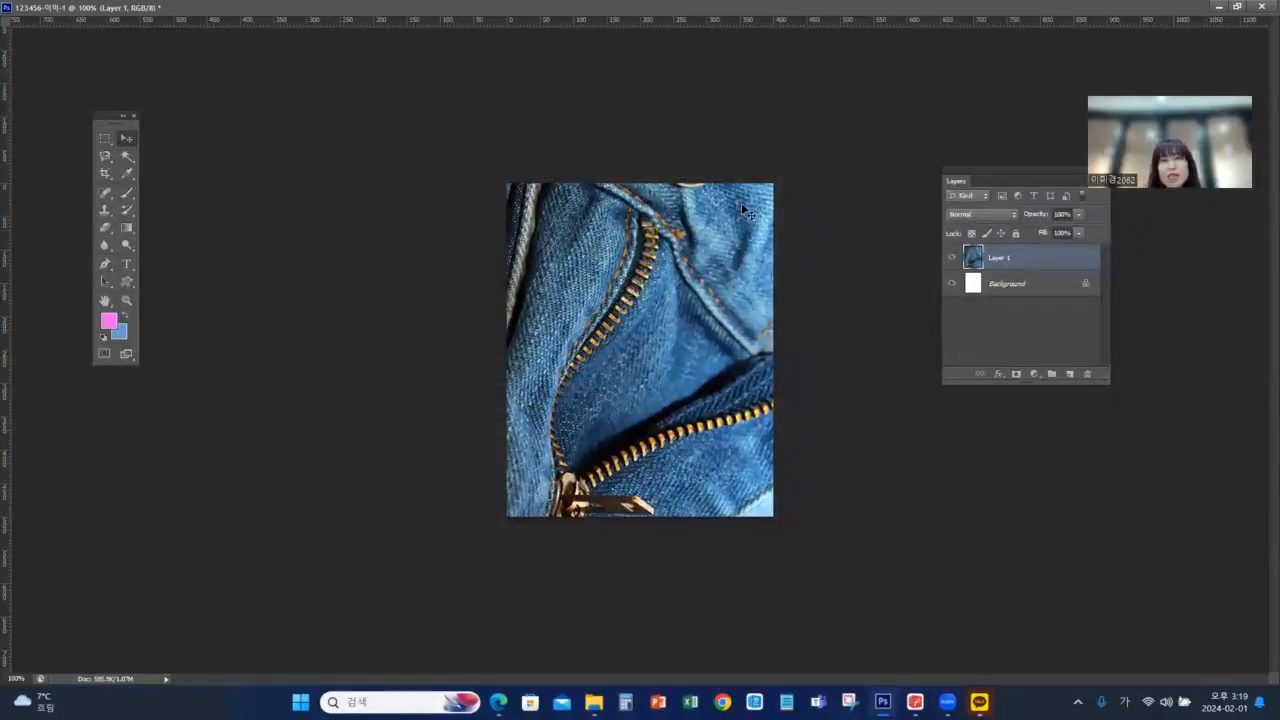
pyautogui.hotkey('ctrl', 't')
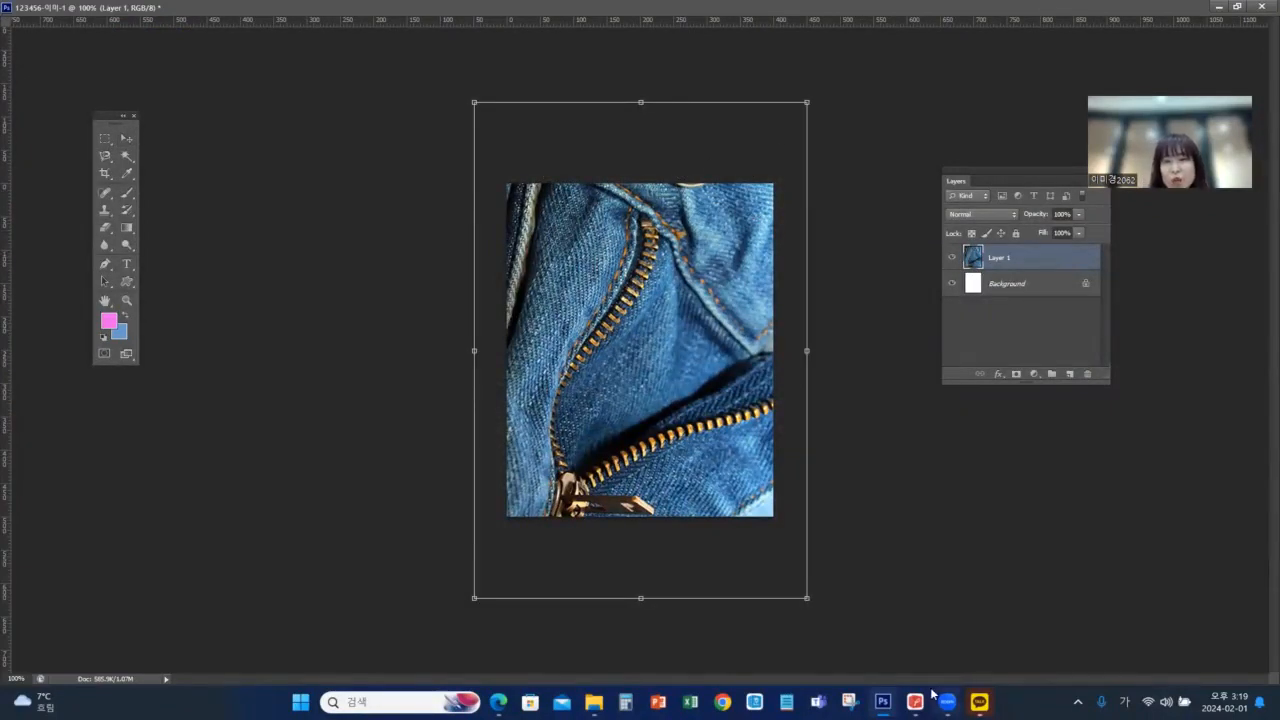
pyautogui.click(812, 625)
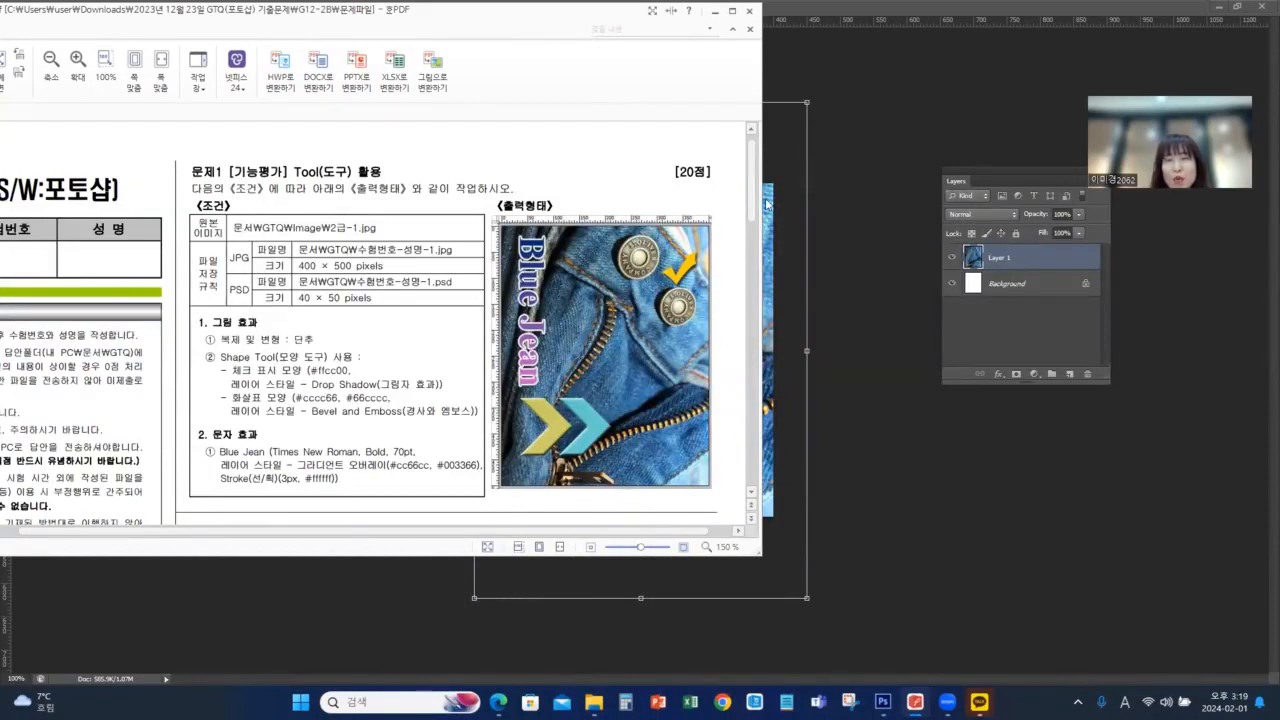
pyautogui.click(1161, 13)
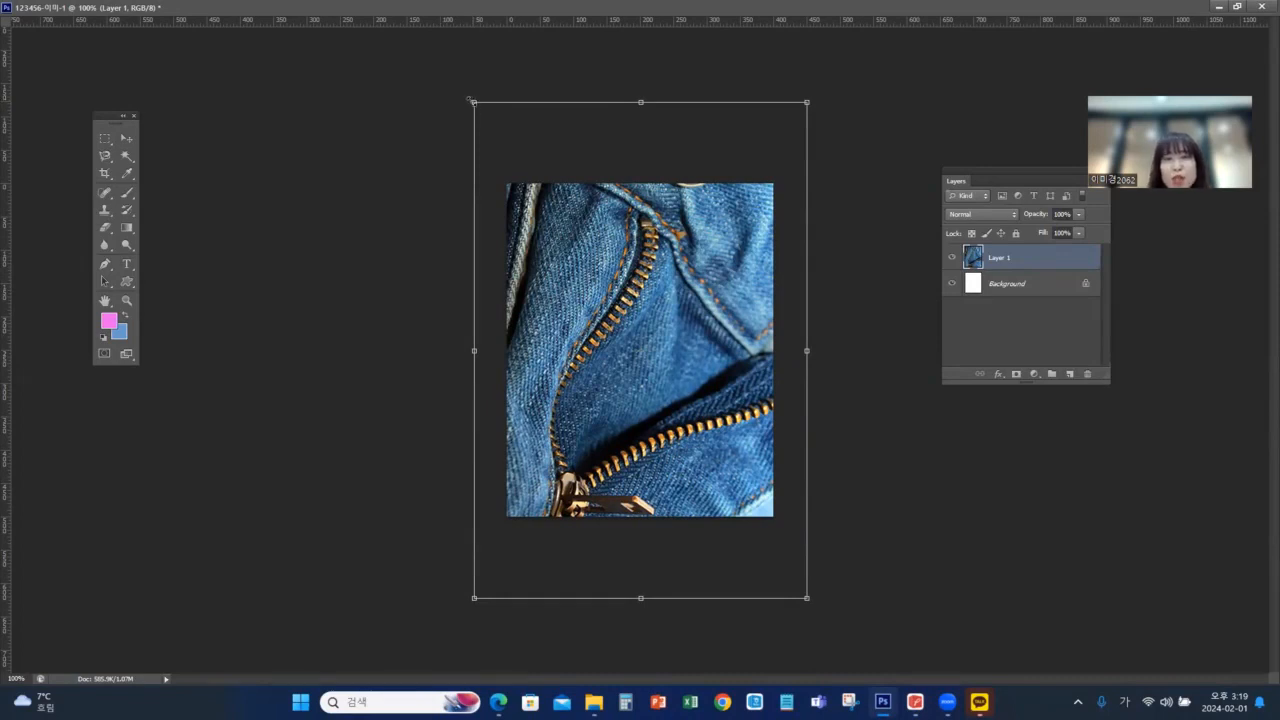
pyautogui.moveTo(470, 100)
pyautogui.mouseDown()
pyautogui.moveTo(496, 144)
pyautogui.moveTo(465, 101)
pyautogui.moveTo(490, 128)
pyautogui.moveTo(457, 109)
pyautogui.mouseUp()
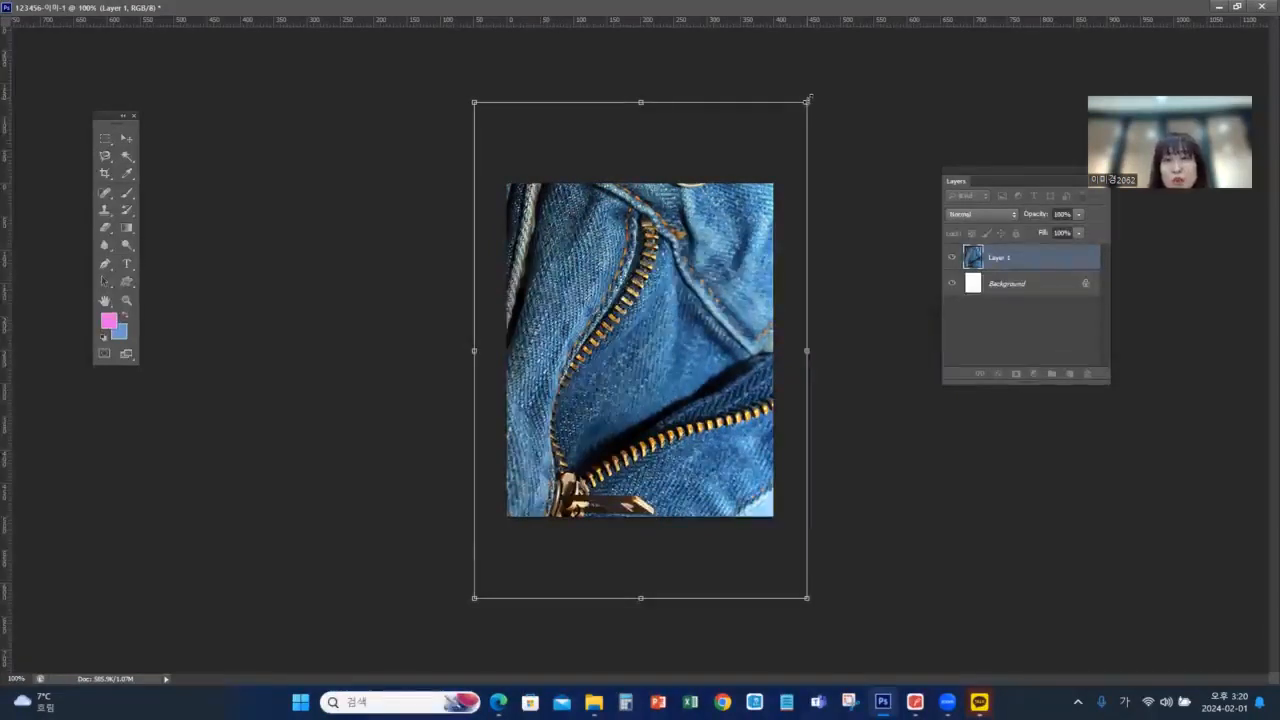
pyautogui.moveTo(808, 100); pyautogui.dragTo(774, 139)
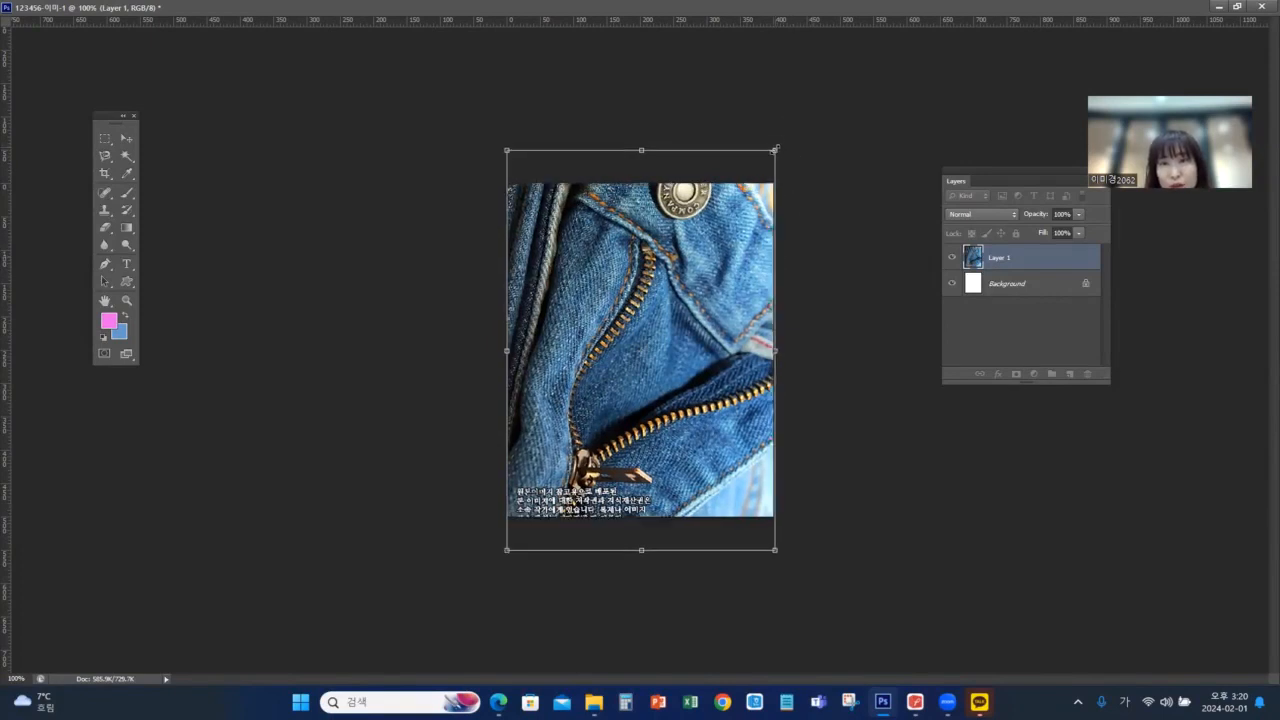
pyautogui.moveTo(778, 146); pyautogui.dragTo(776, 148)
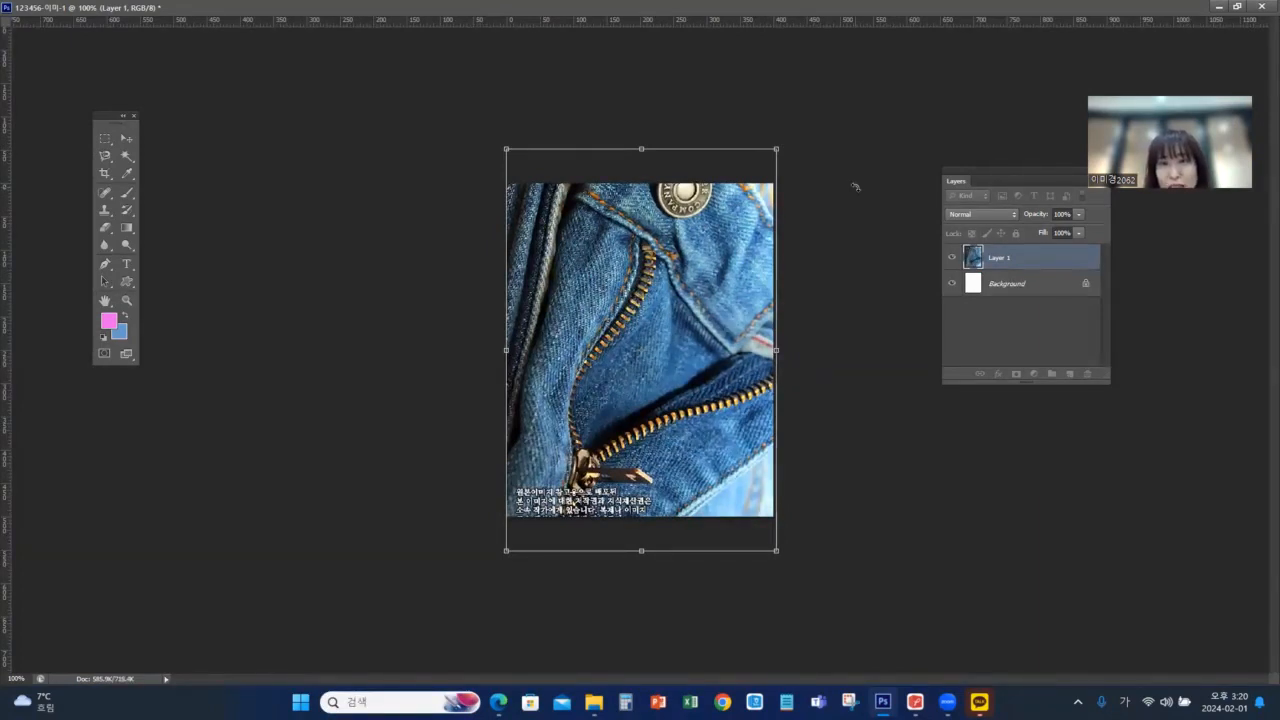
# Nudge the jeans layer left and down until its upper edge meets the canvas edge and the copyright text falls outside the canvas
pyautogui.press('Left')
pyautogui.press('Left')
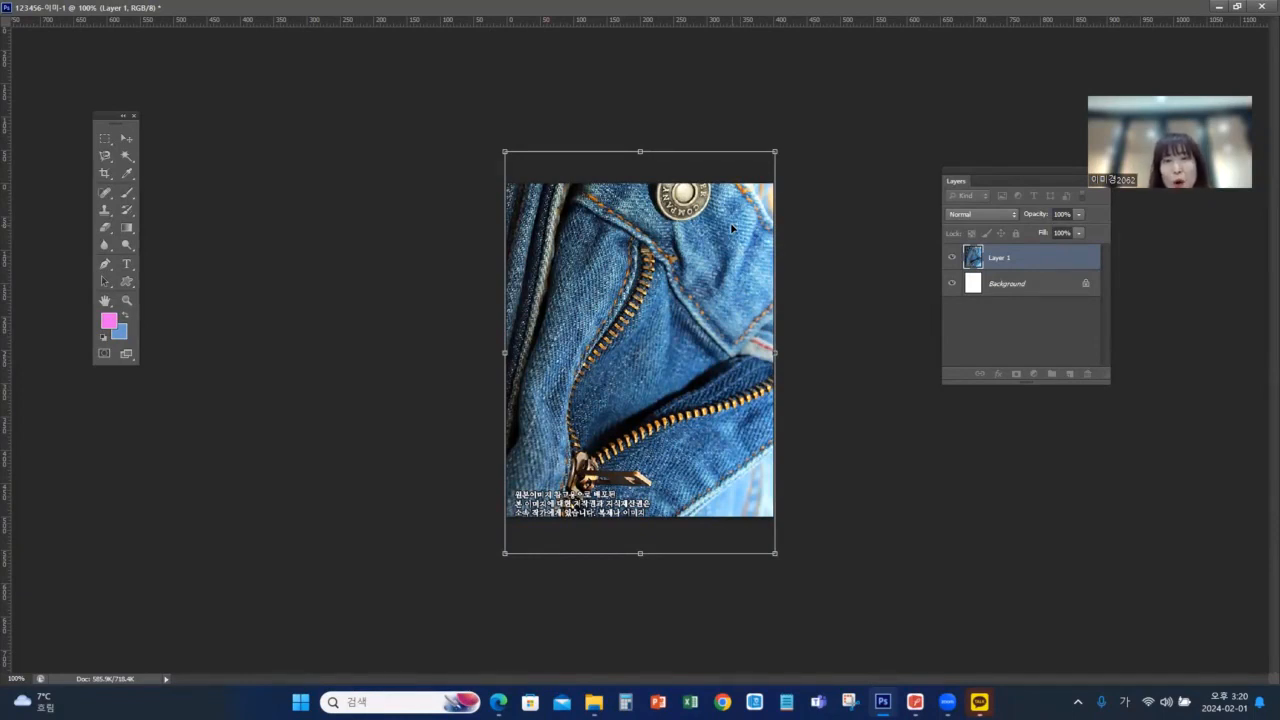
pyautogui.hotkey('shift', 'Down')
pyautogui.hotkey('shift', 'Down')
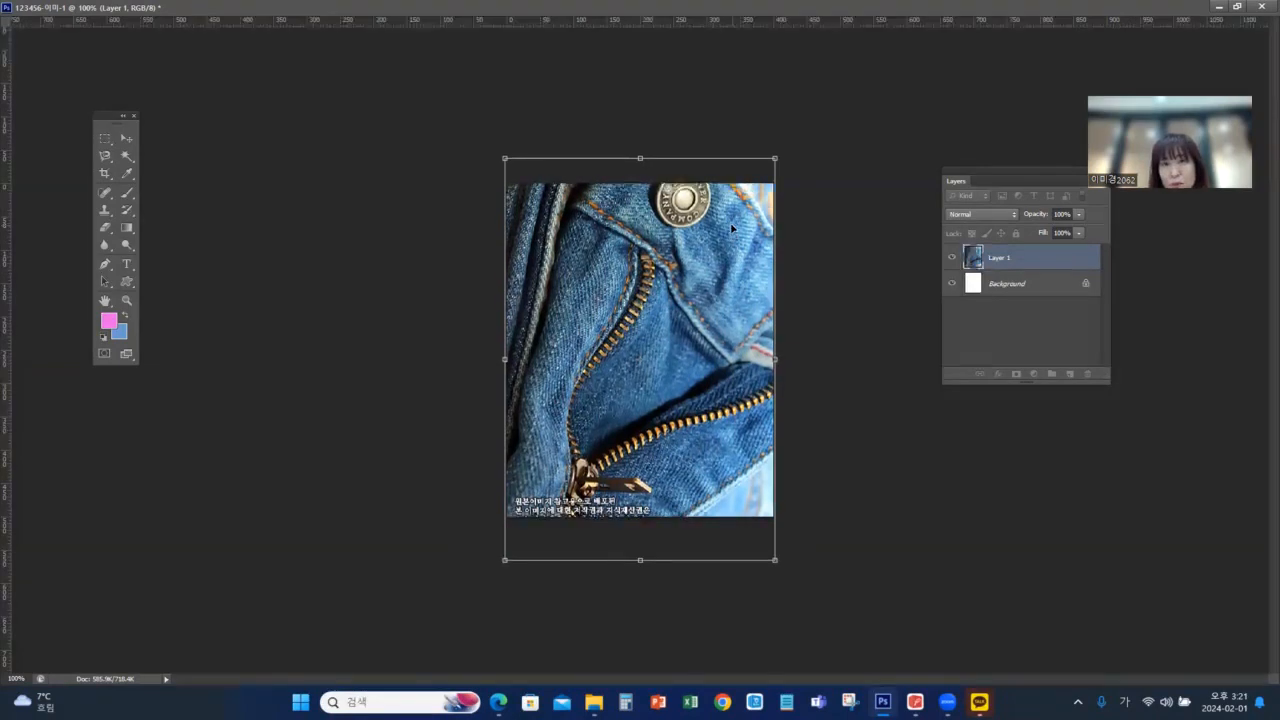
pyautogui.hotkey('shift', 'Down')
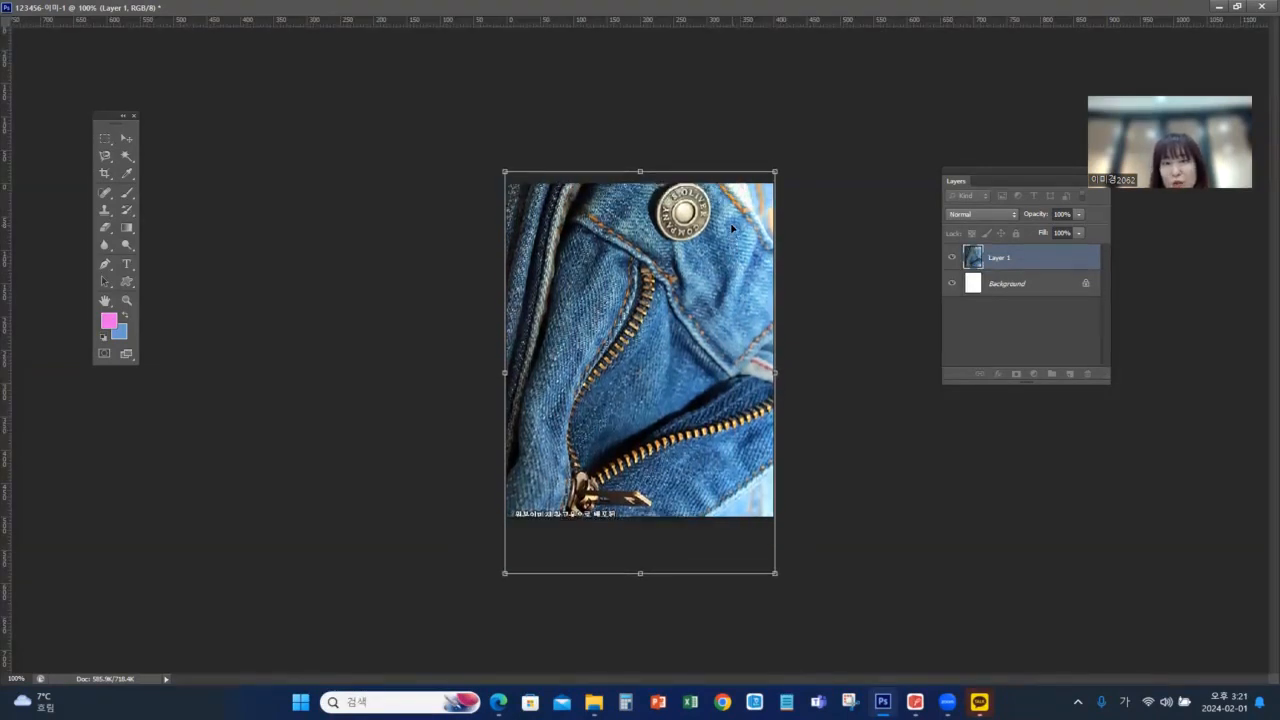
pyautogui.hotkey('shift', 'Down')
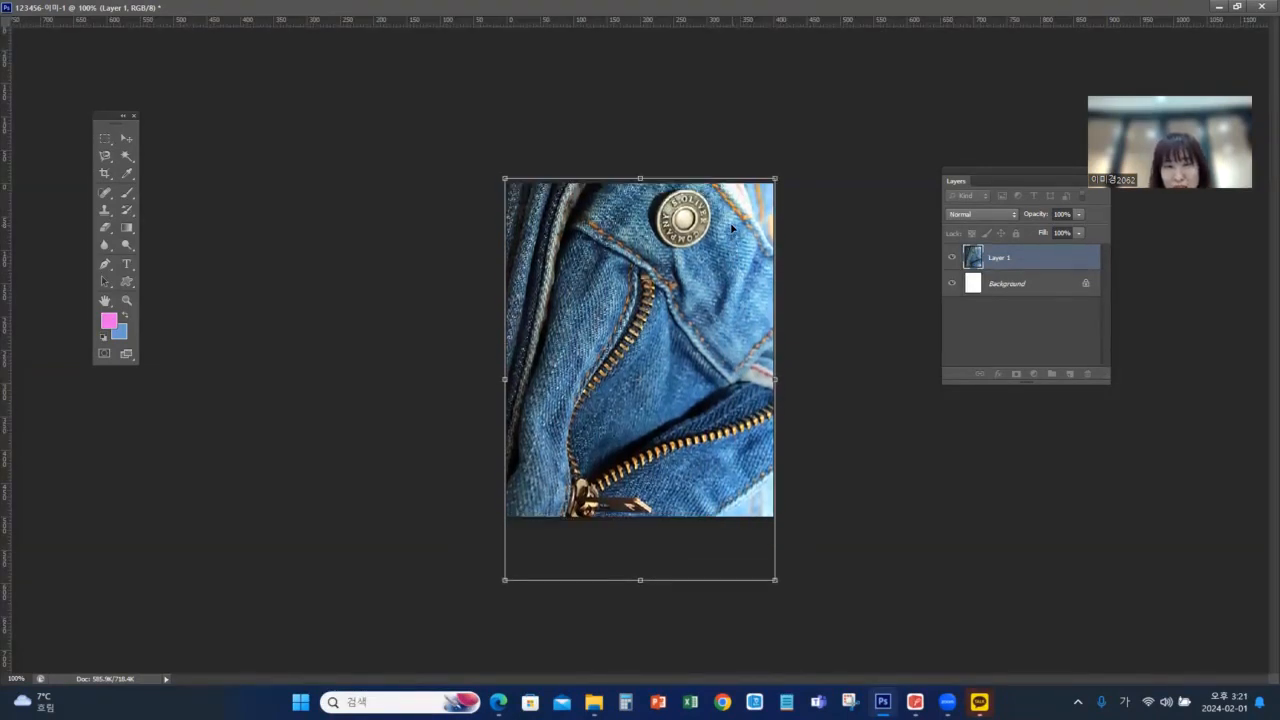
pyautogui.hotkey('shift', 'Down')
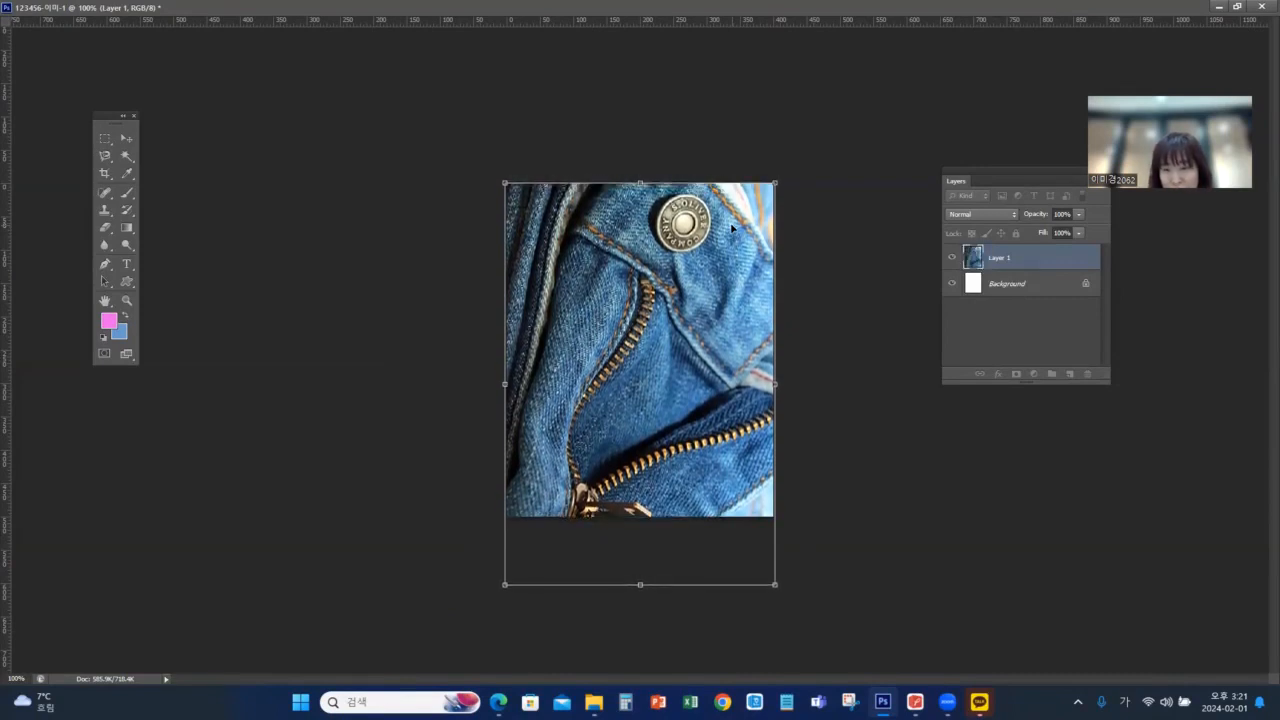
pyautogui.press('Up')
pyautogui.press('Up')
pyautogui.press('Up')
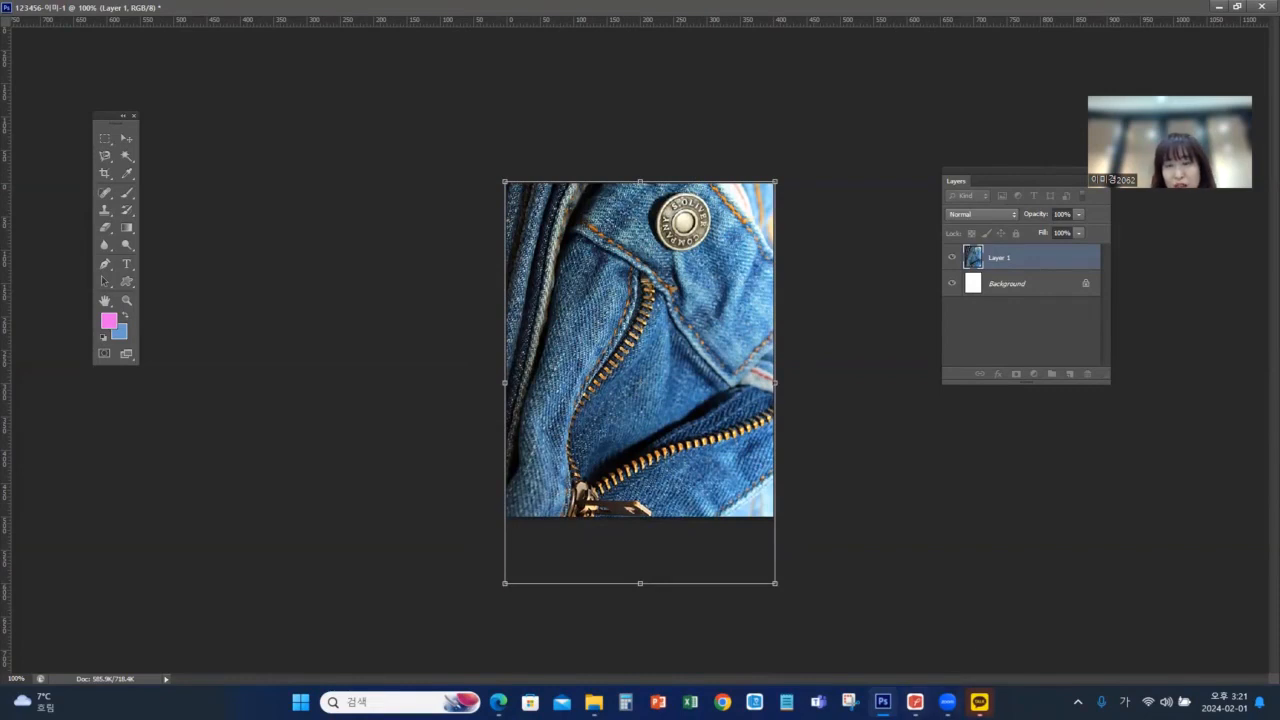
# Compare the jeans placement with the 문제1 output image in the exam PDF and apply the transform
pyautogui.hotkey('alt', 'Tab')
pyautogui.hotkey('alt', 'Tab')
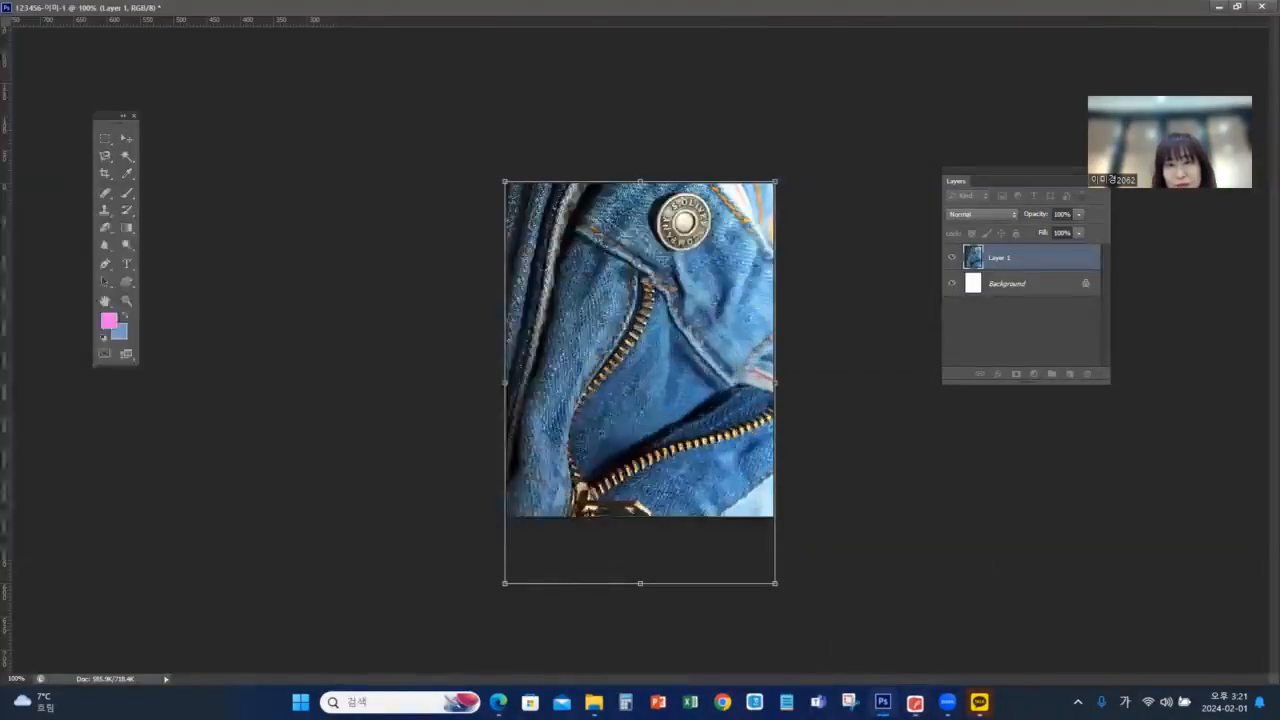
pyautogui.hotkey('alt', 'Tab')
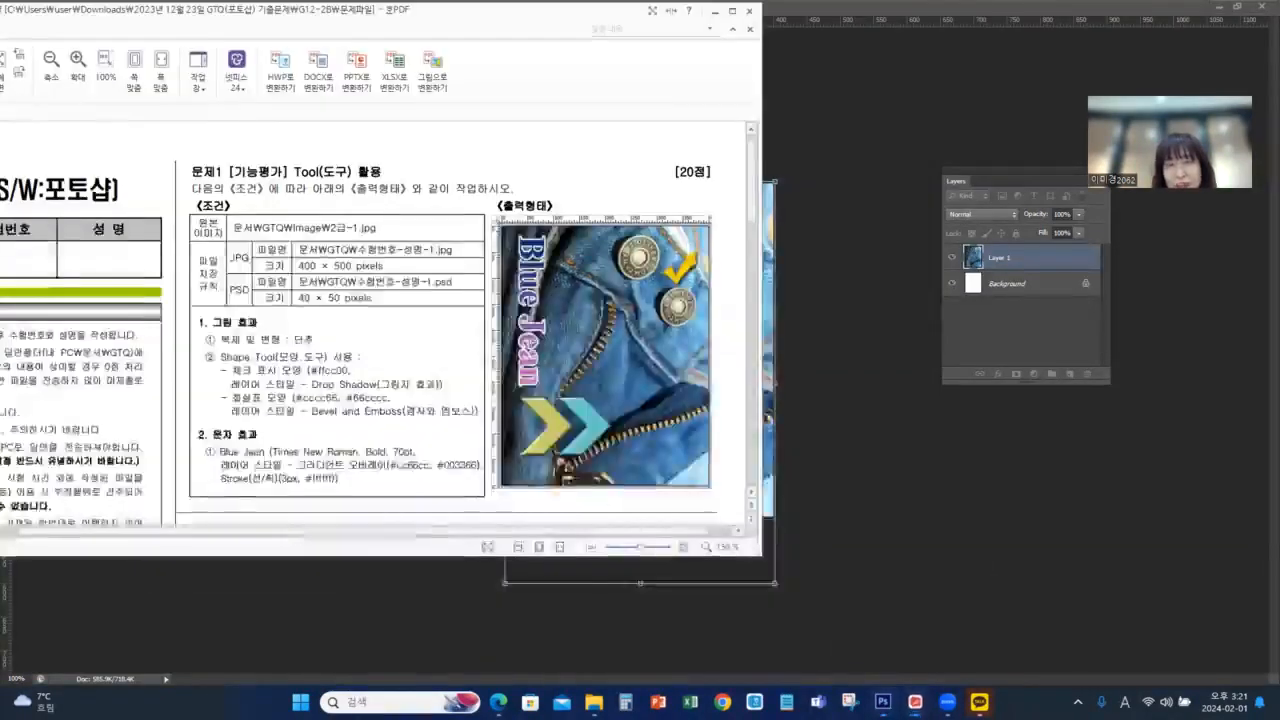
pyautogui.hotkey('alt', 'Tab')
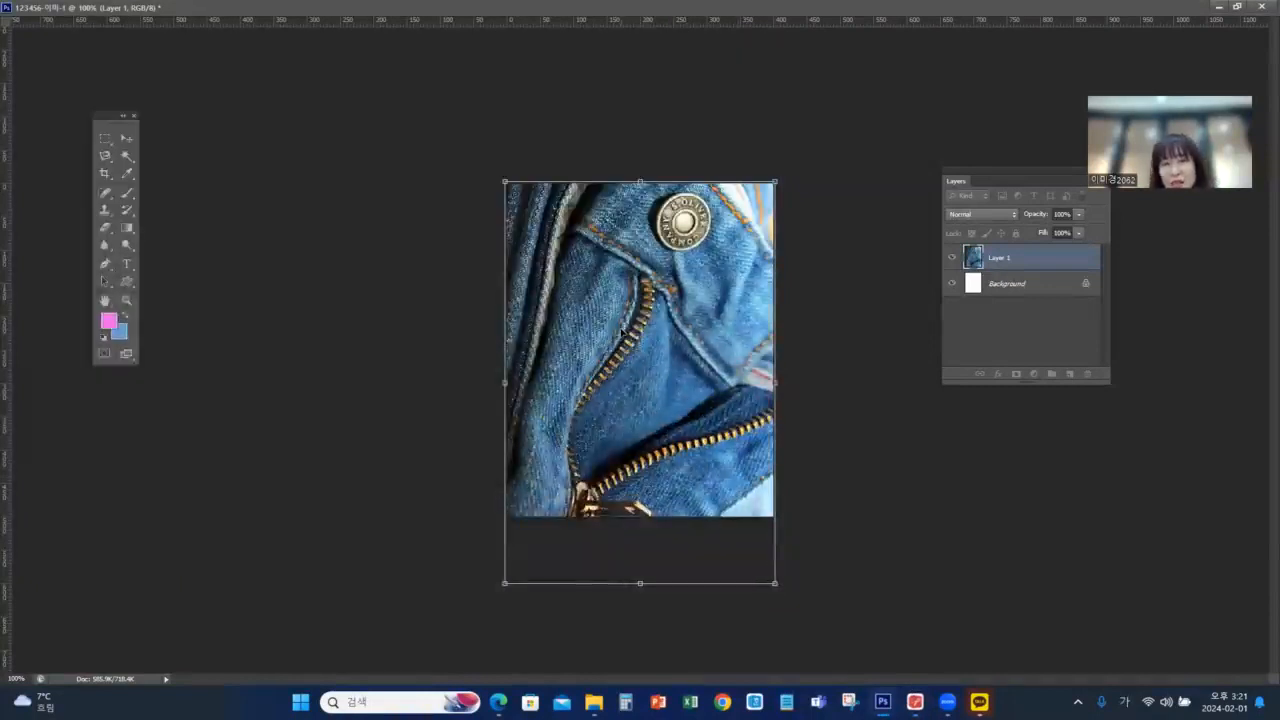
pyautogui.press('Return')
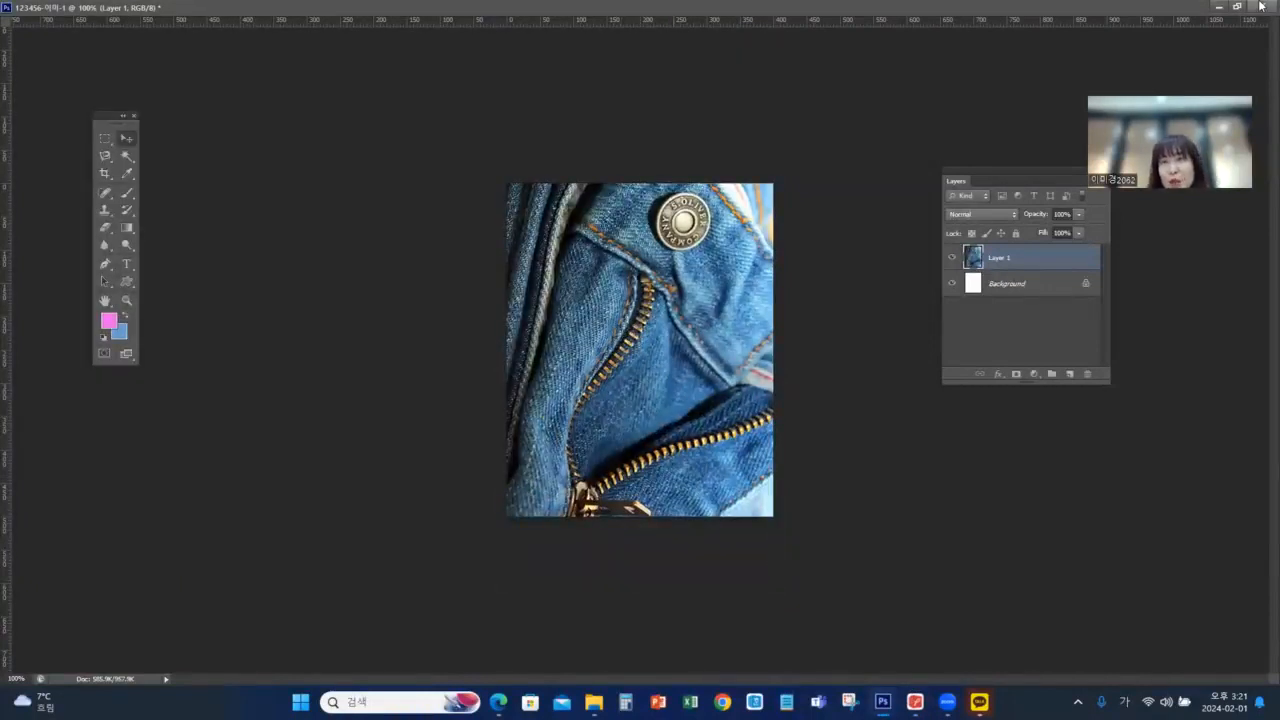
# Restore the exam document to a floating window and check the button duplication condition in the exam PDF
pyautogui.click(1238, 7)
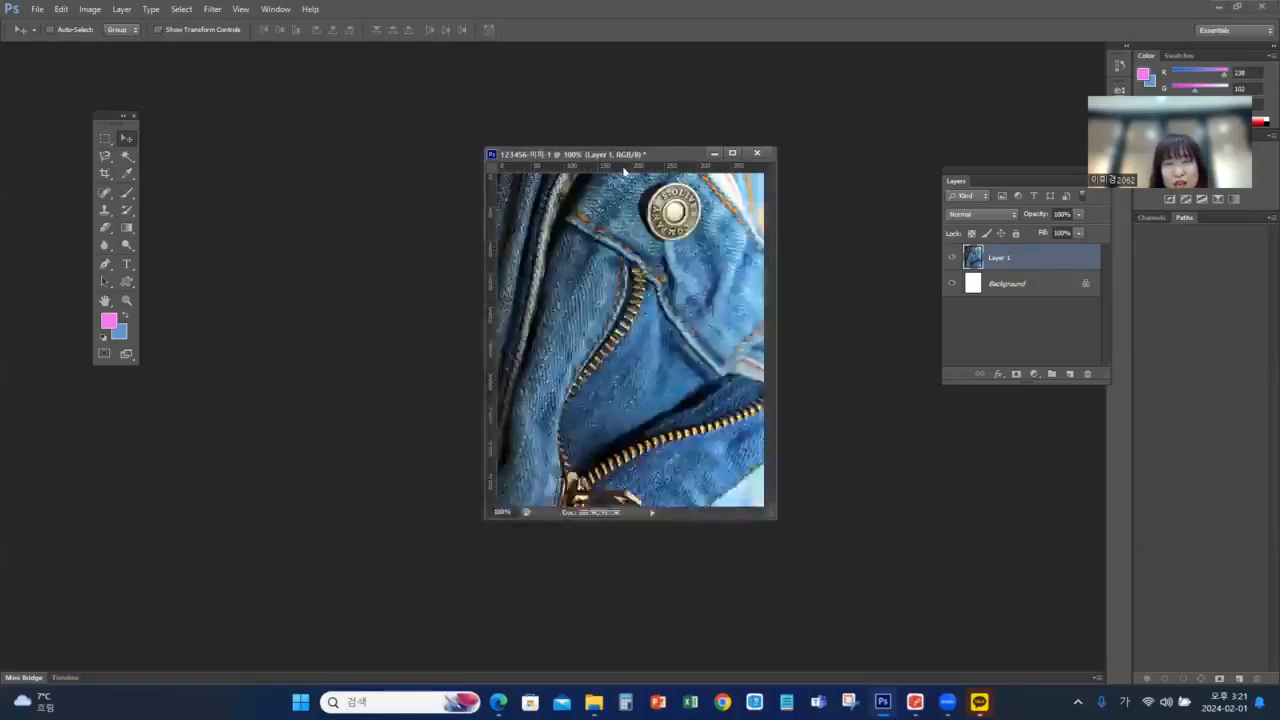
pyautogui.click(915, 702)
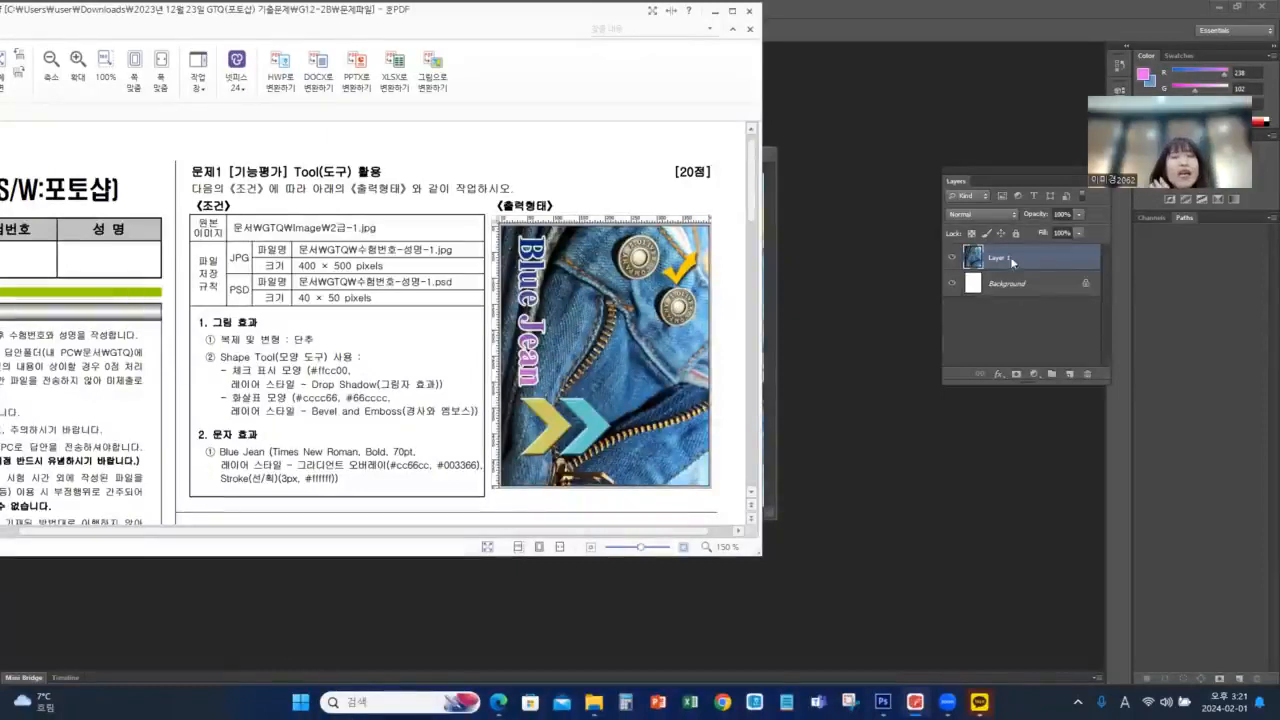
pyautogui.click(1061, 12)
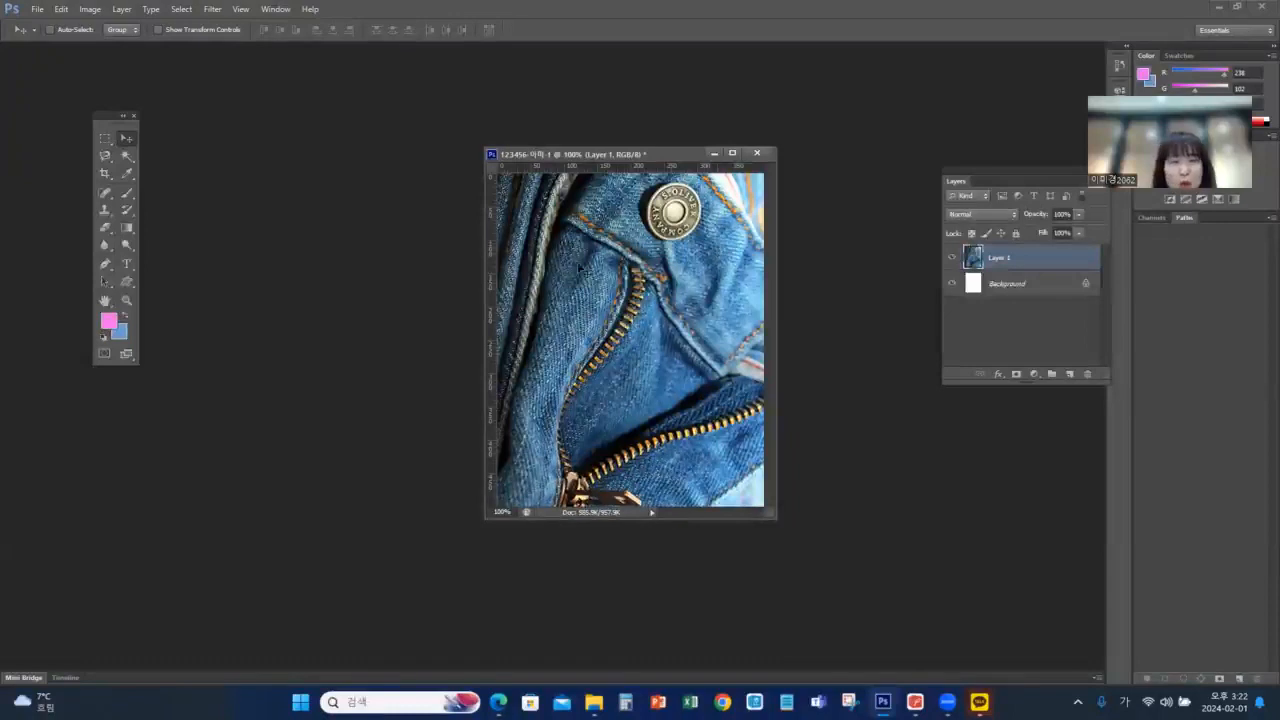
# Select the jeans button together with its dark shadow edge by tracing its outline with the Magnetic Lasso tool
pyautogui.click(107, 157)
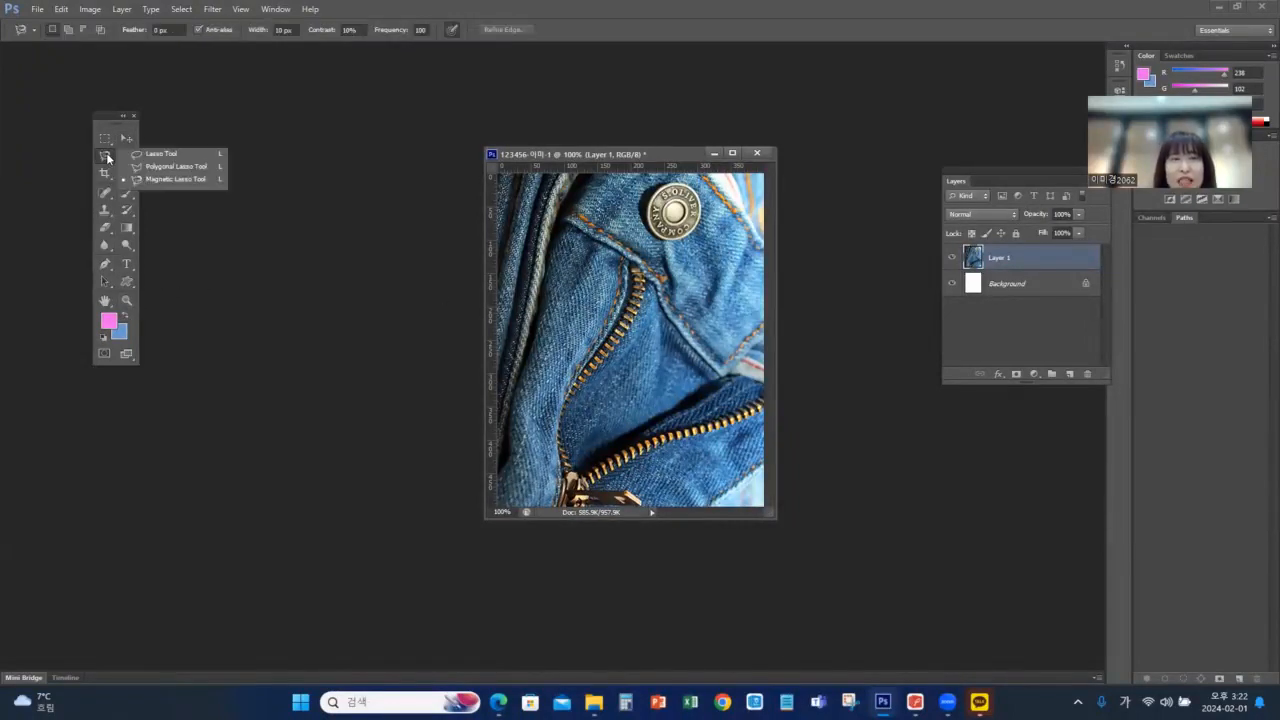
pyautogui.click(173, 180)
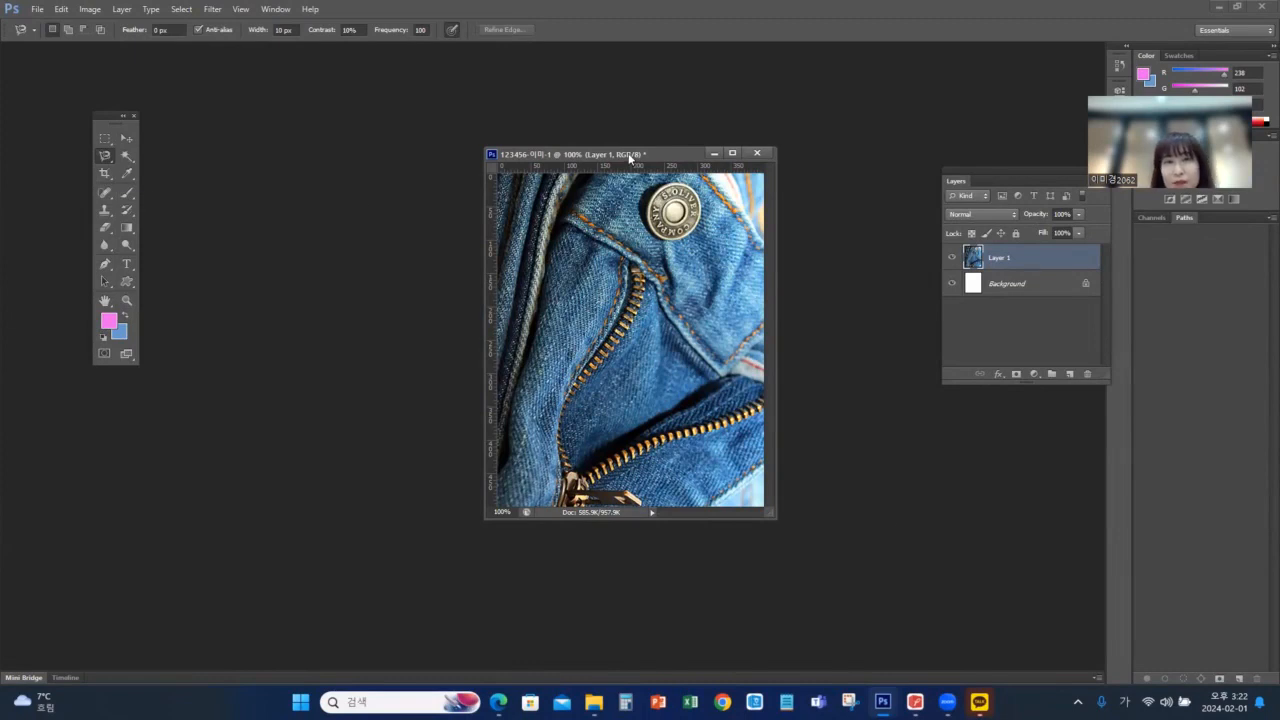
pyautogui.moveTo(537, 160); pyautogui.dragTo(455, 162)
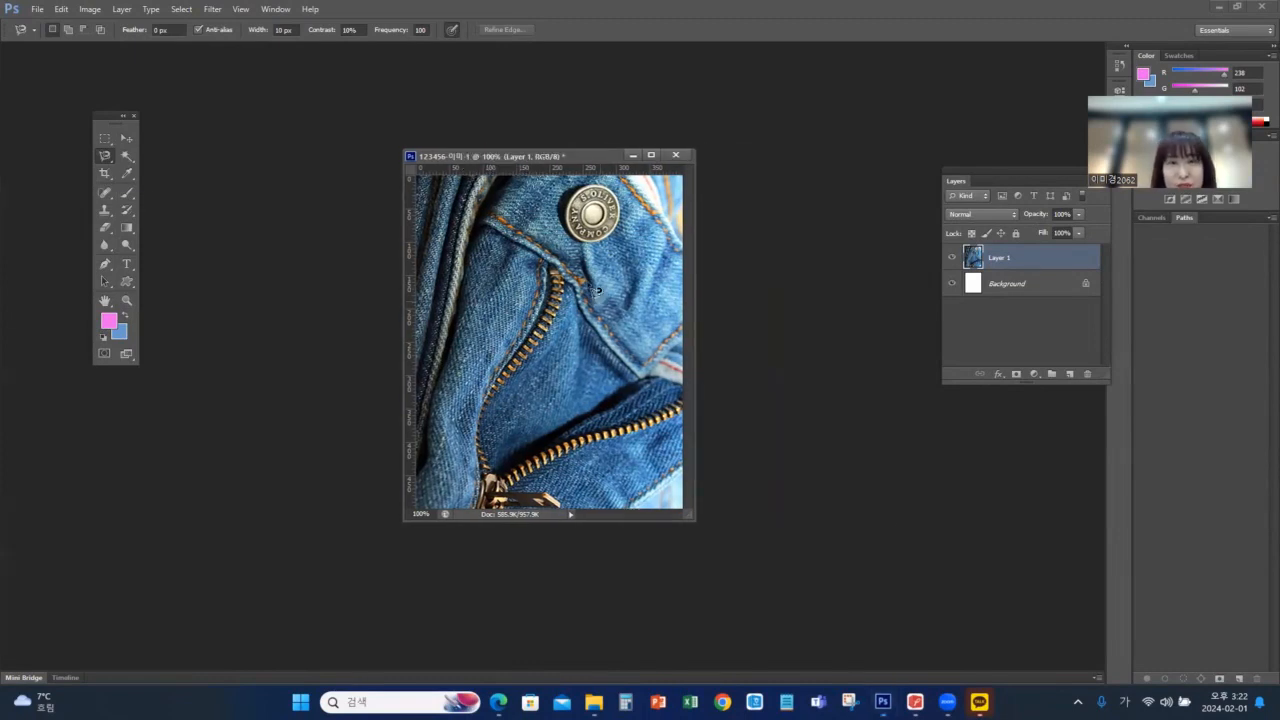
pyautogui.click(128, 301)
pyautogui.click(614, 214)
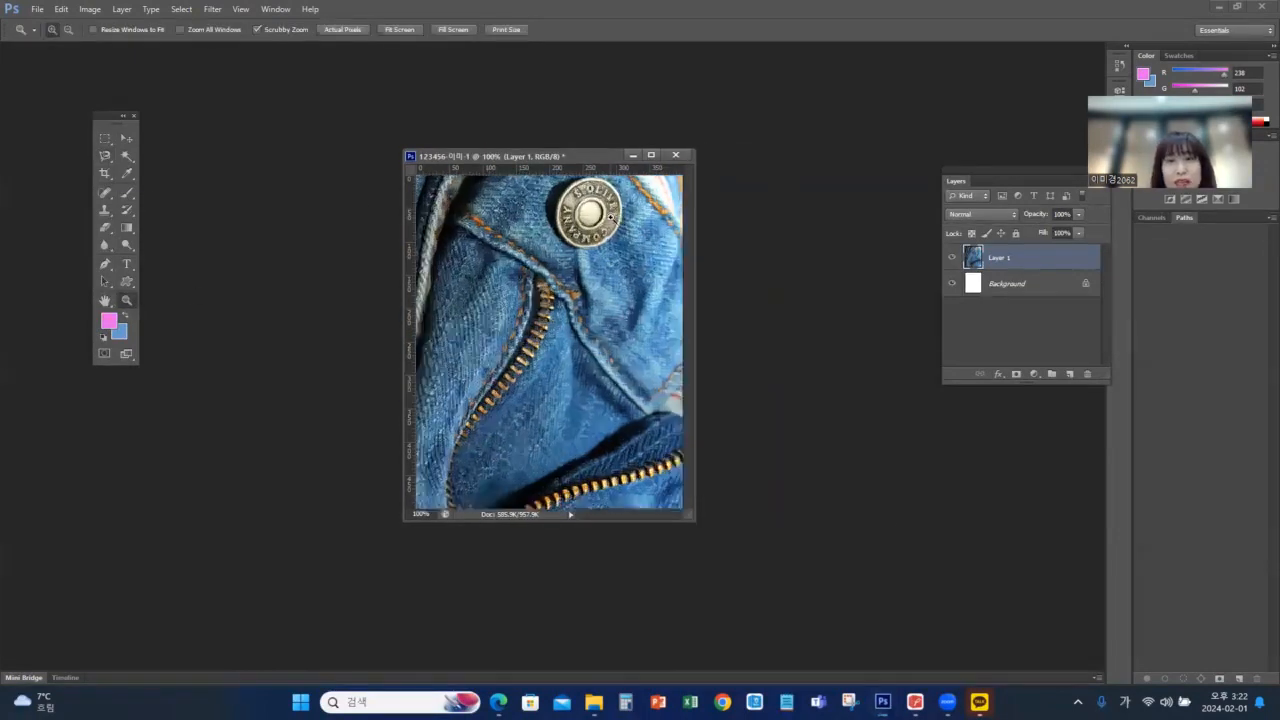
pyautogui.moveTo(575, 218); pyautogui.dragTo(572, 256)
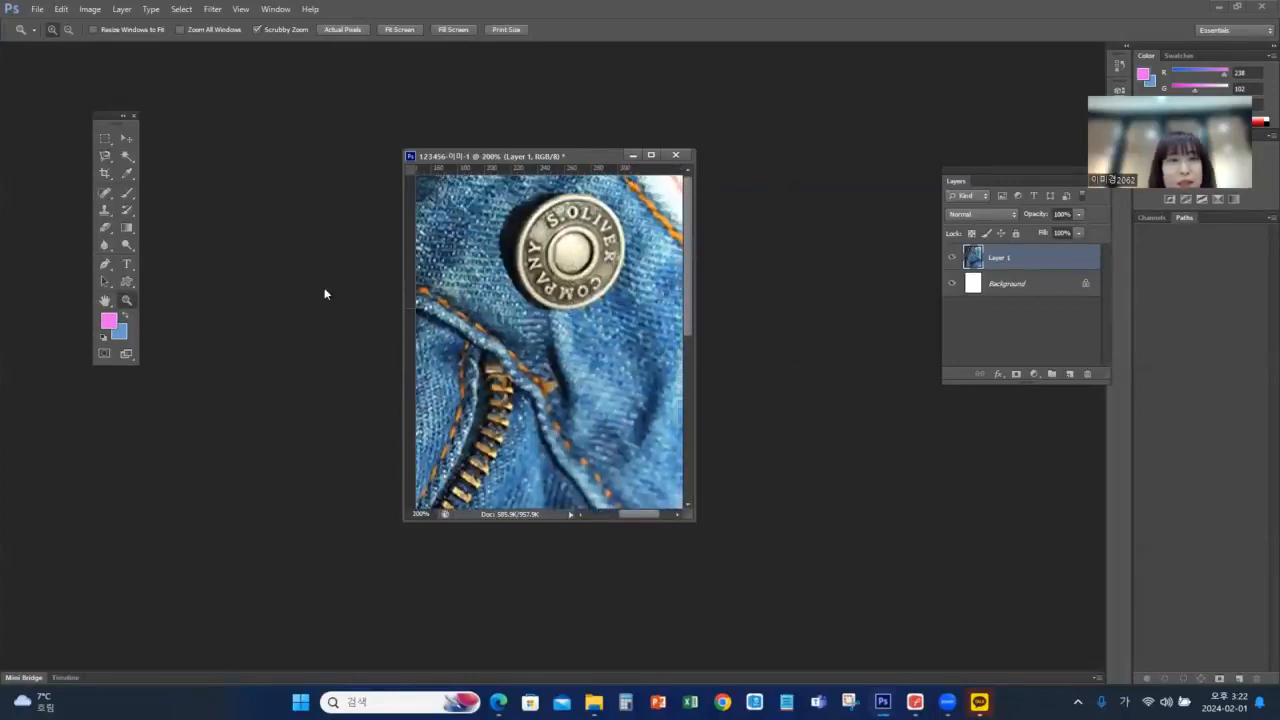
pyautogui.click(588, 262)
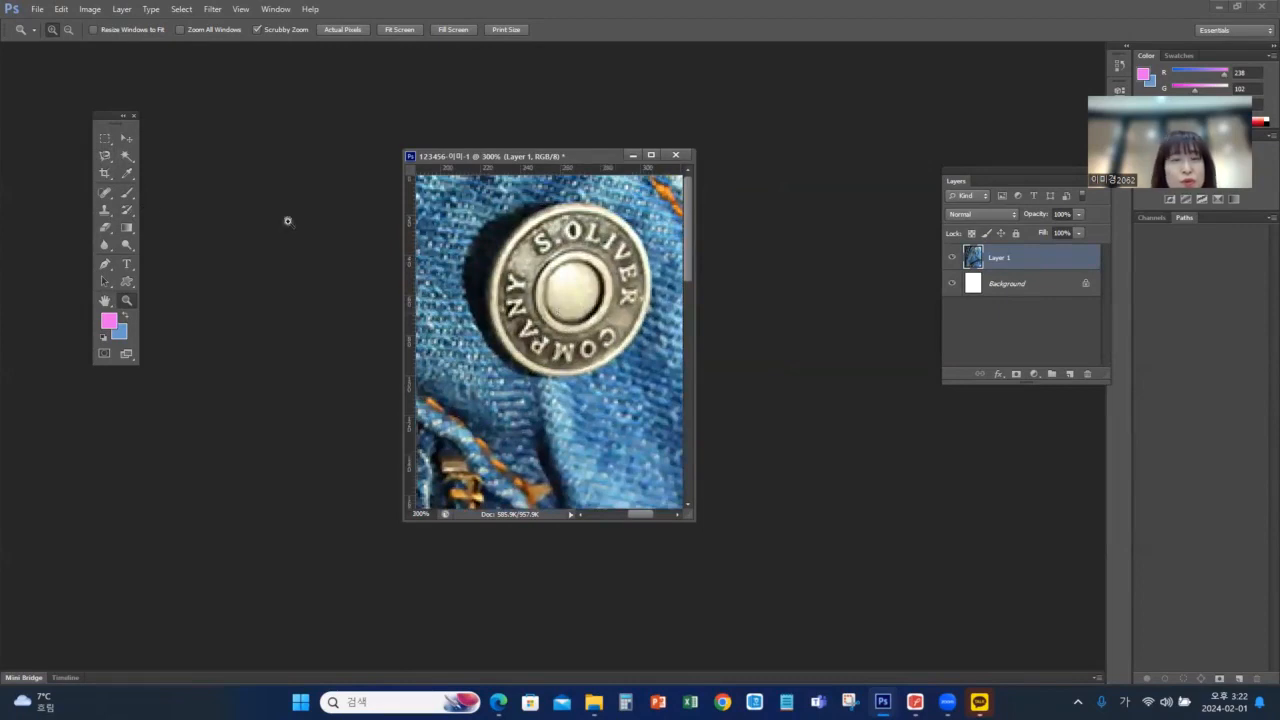
pyautogui.click(105, 155)
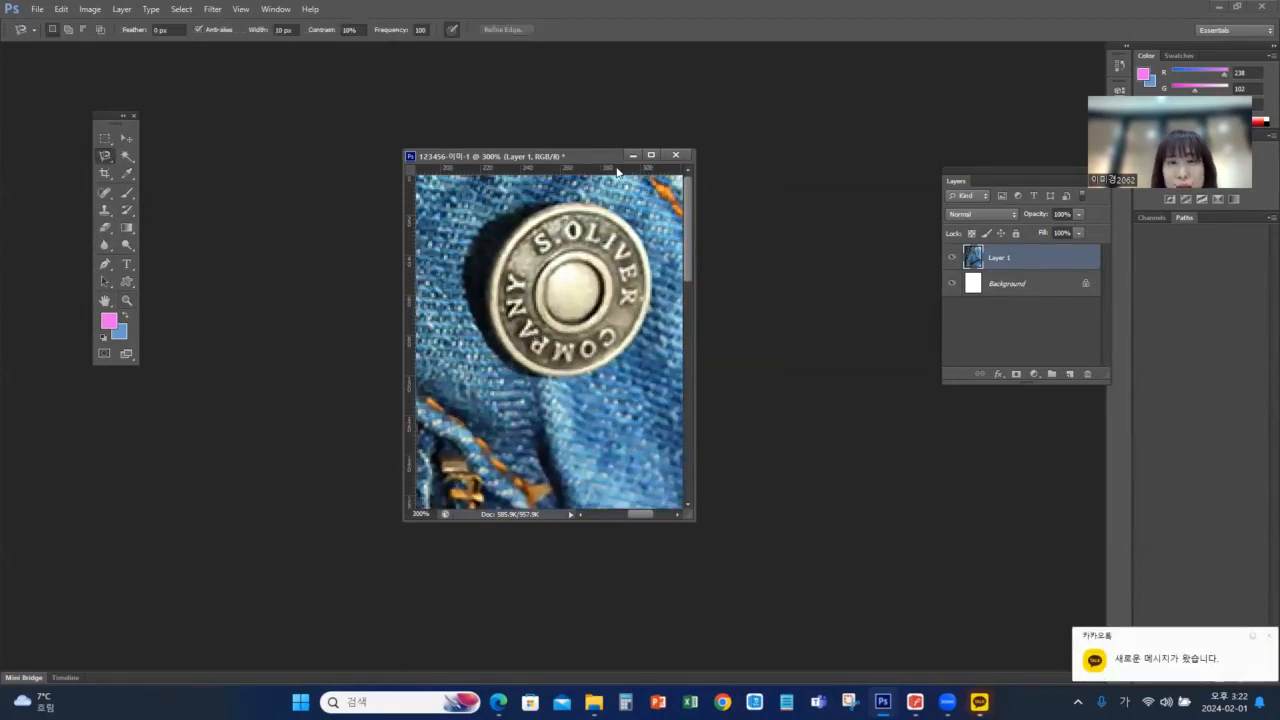
pyautogui.click(581, 205)
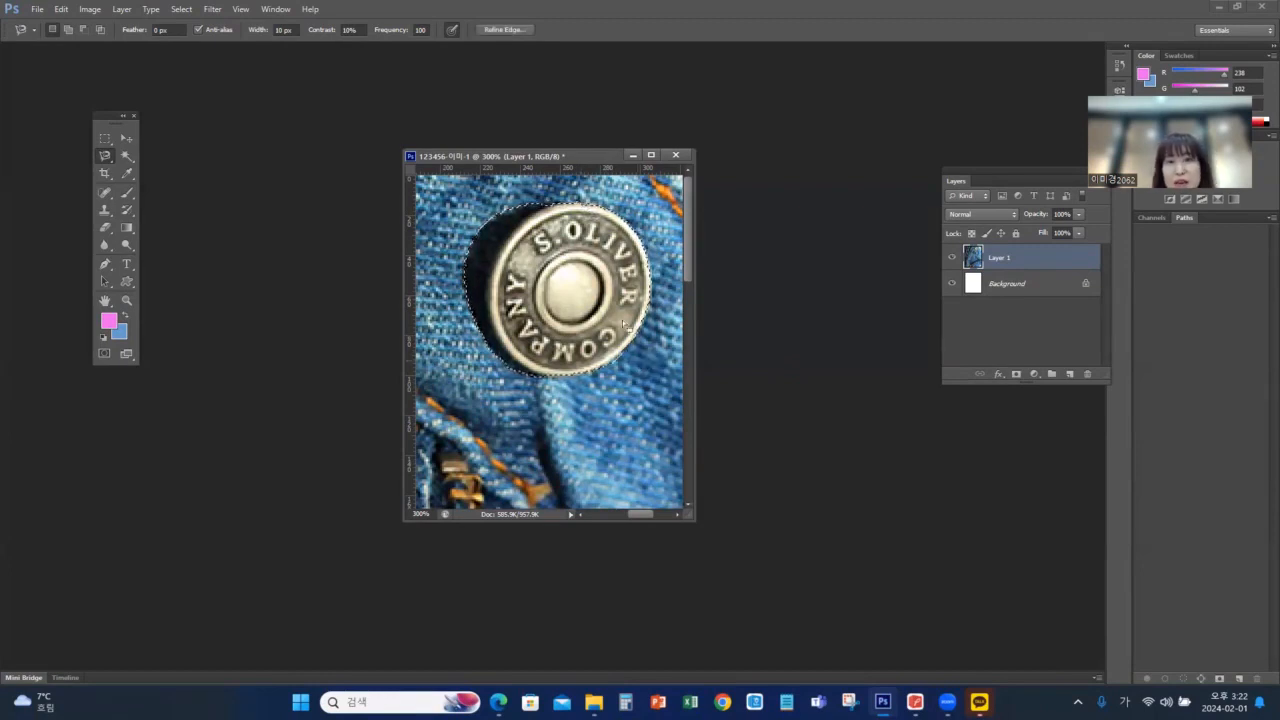
pyautogui.click(517, 231)
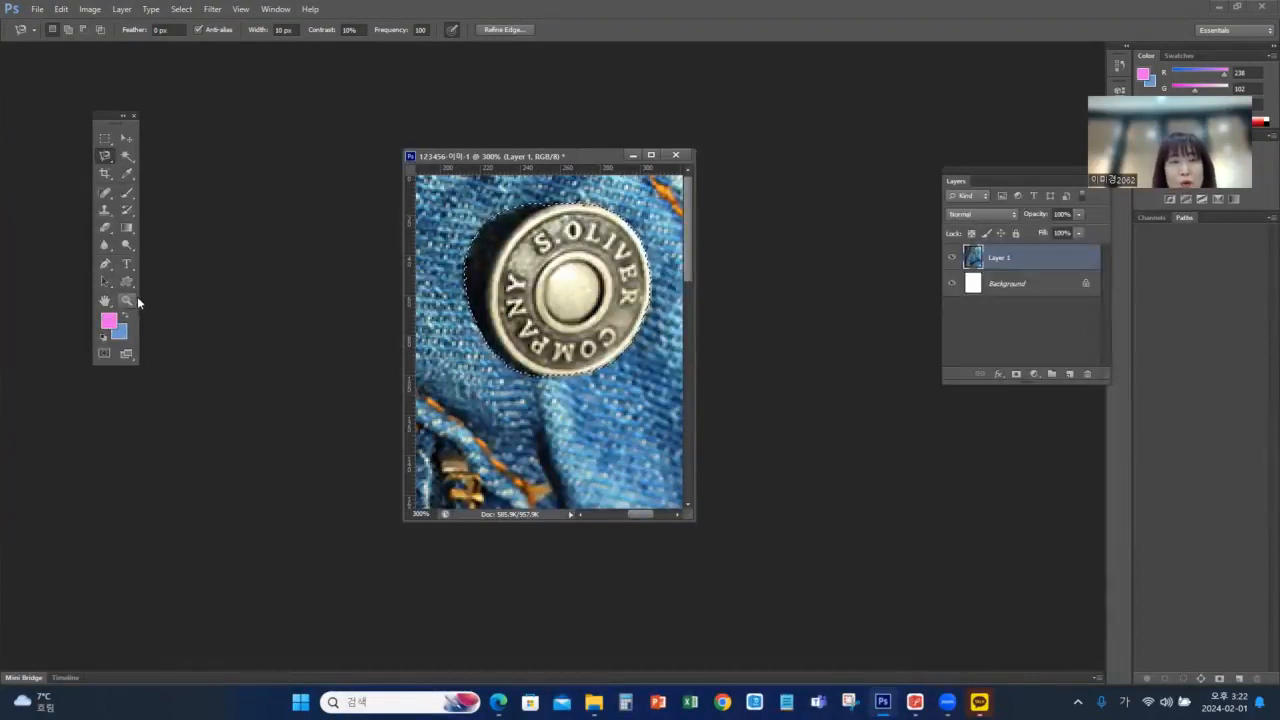
# Copy the selected button to a new layer and check the cutout by hiding and reshowing the jeans layer
pyautogui.doubleClick(127, 301)
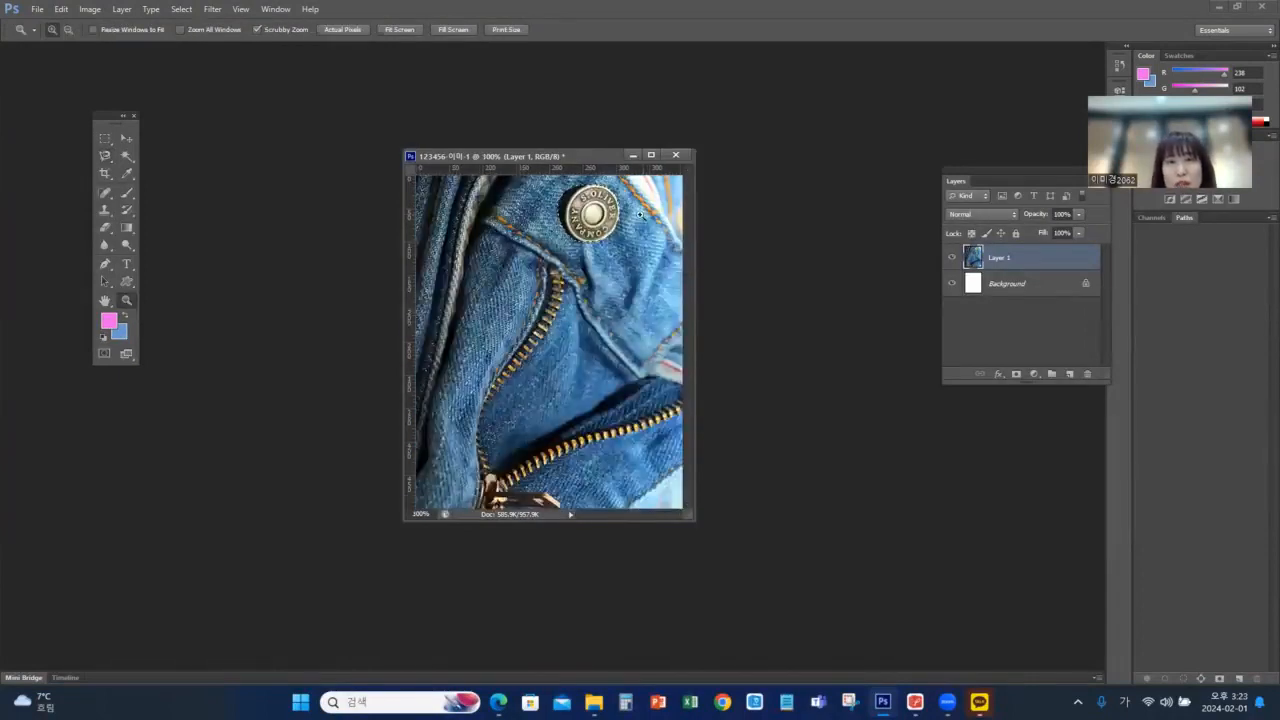
pyautogui.click(126, 140)
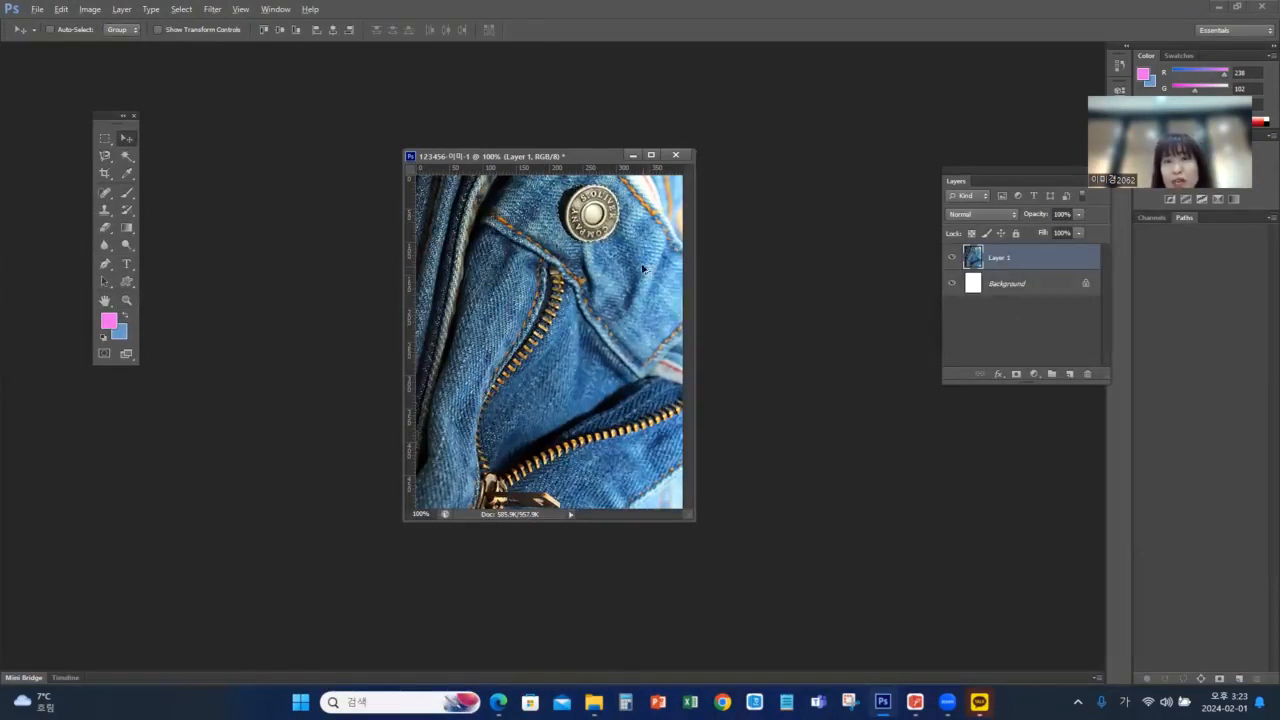
pyautogui.press('alt')
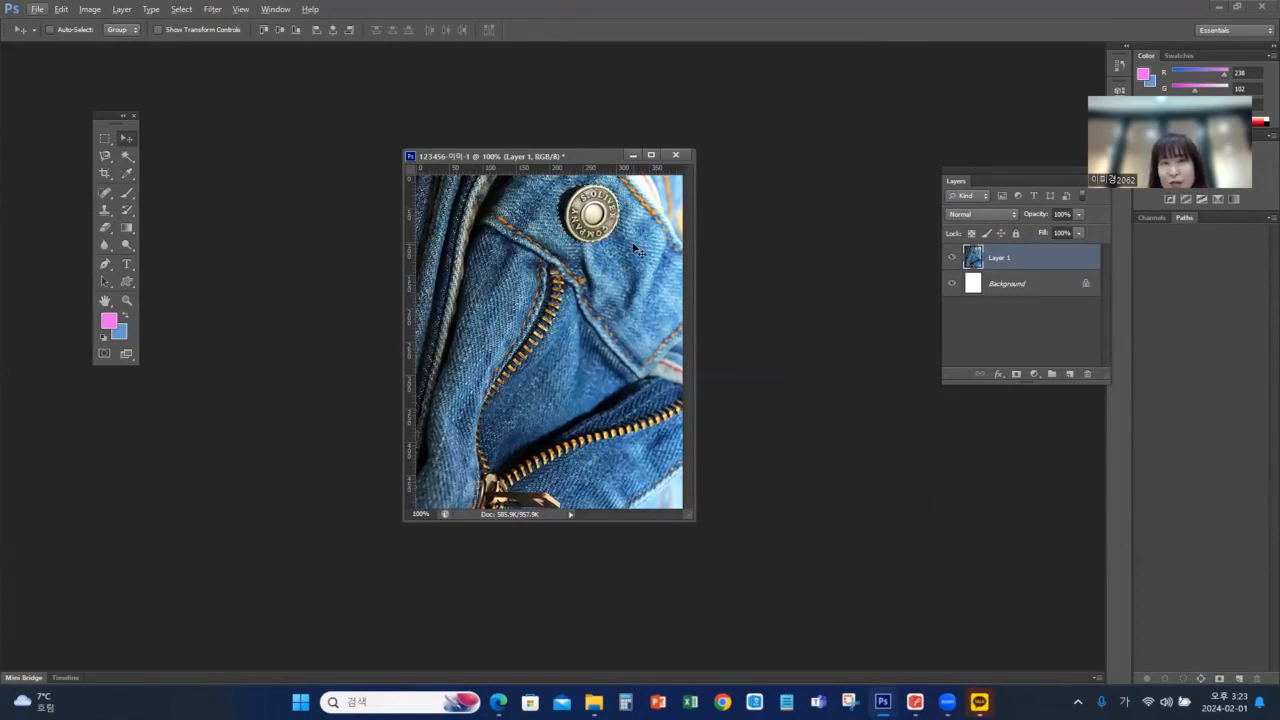
pyautogui.hotkey('ctrl', 'shift', 'alt', 'n')
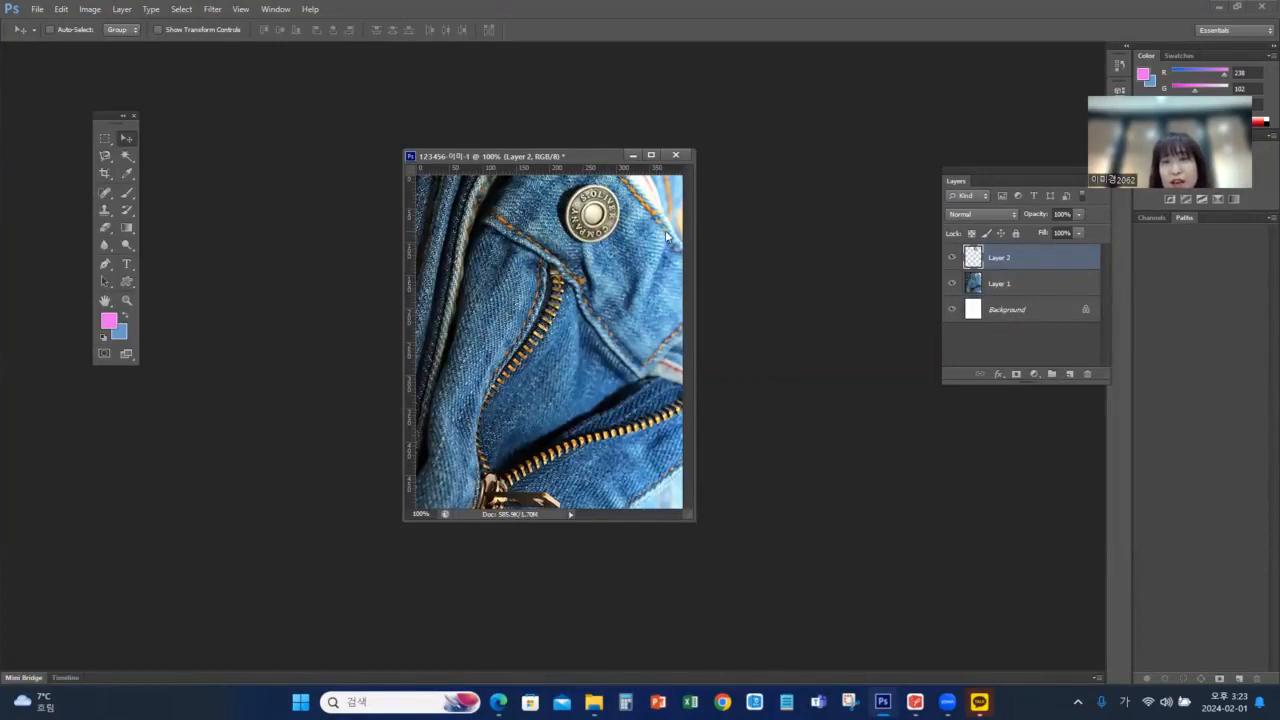
pyautogui.click(953, 284)
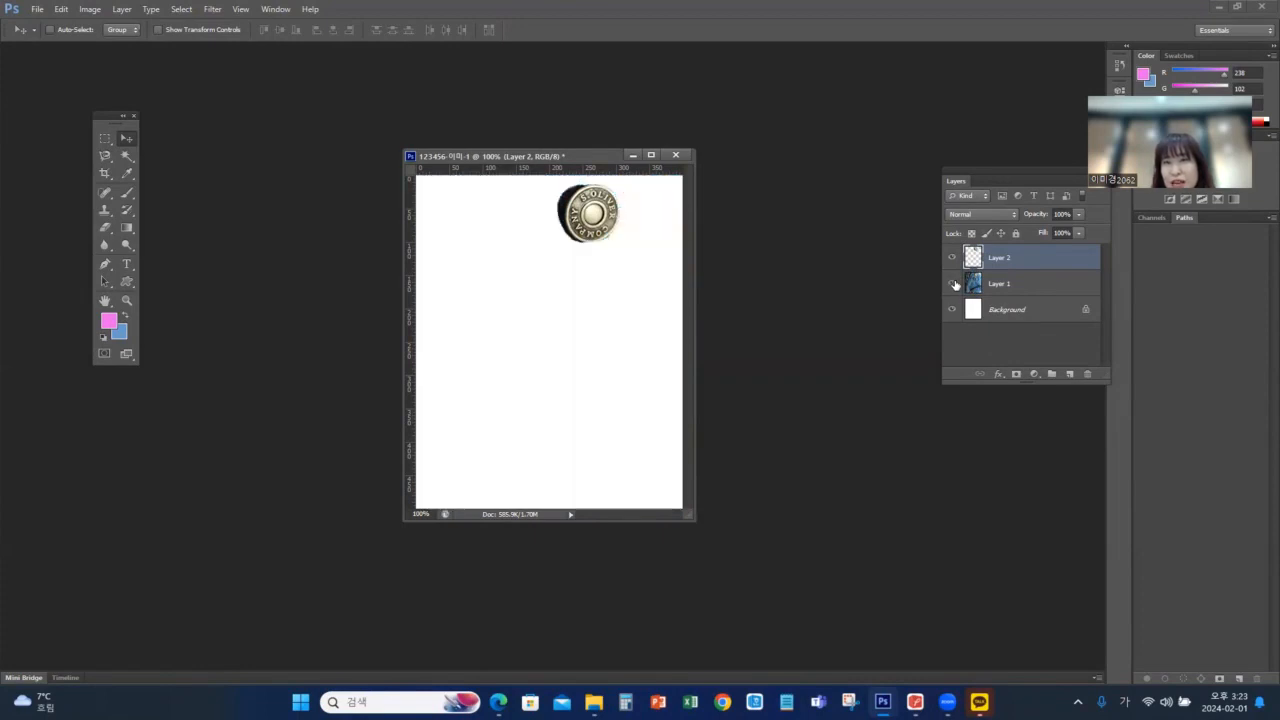
pyautogui.click(953, 284)
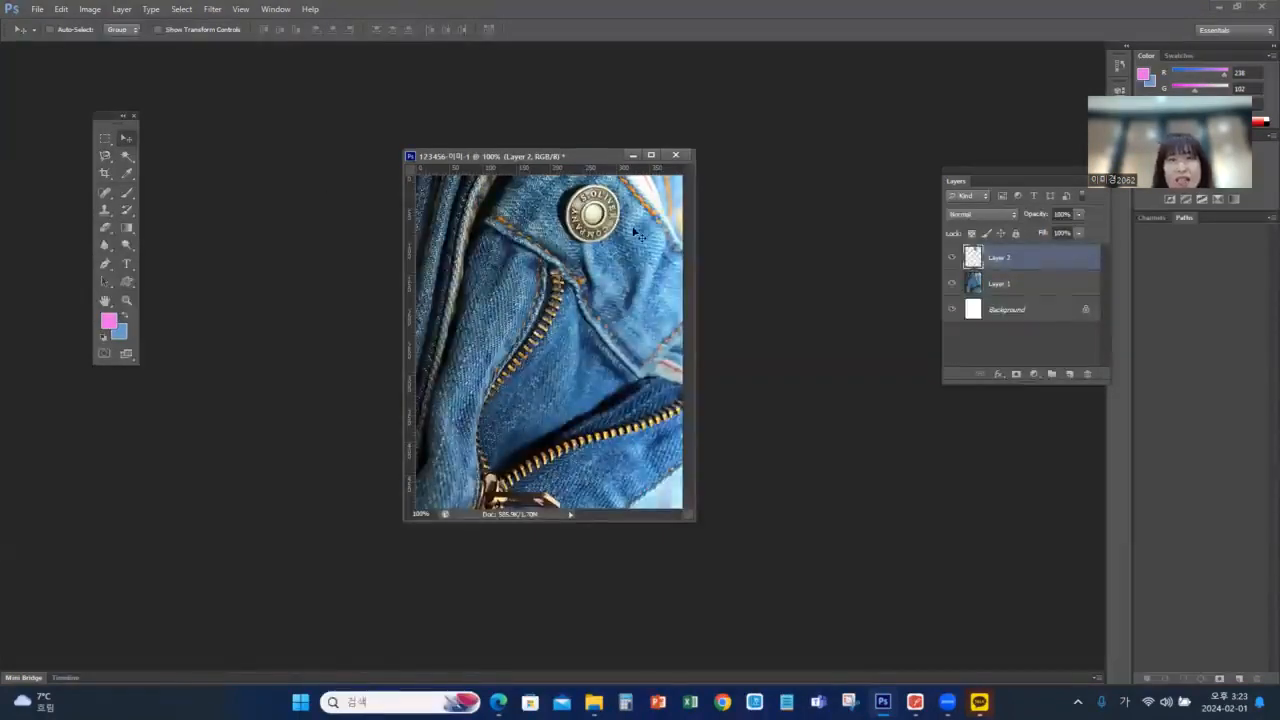
# Move the copied button below and to the right of the original and scale it down to about 85%
pyautogui.moveTo(609, 219); pyautogui.dragTo(664, 284)
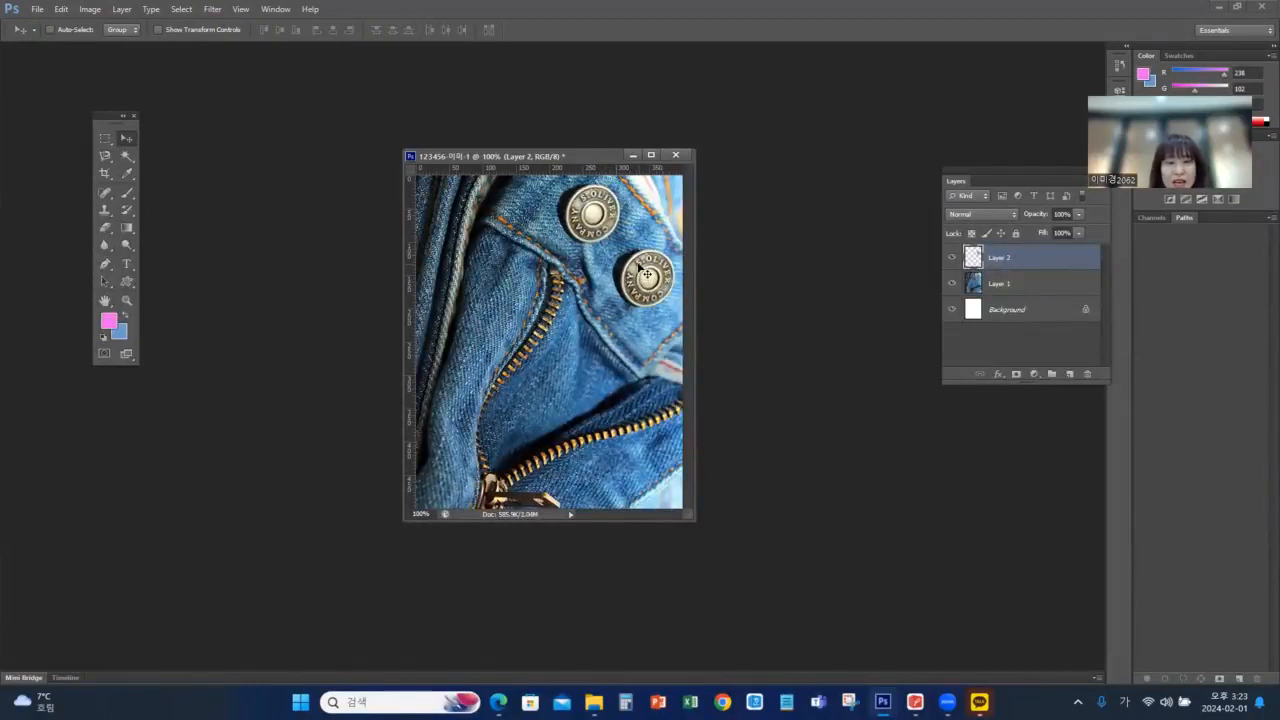
pyautogui.hotkey('ctrl', 't')
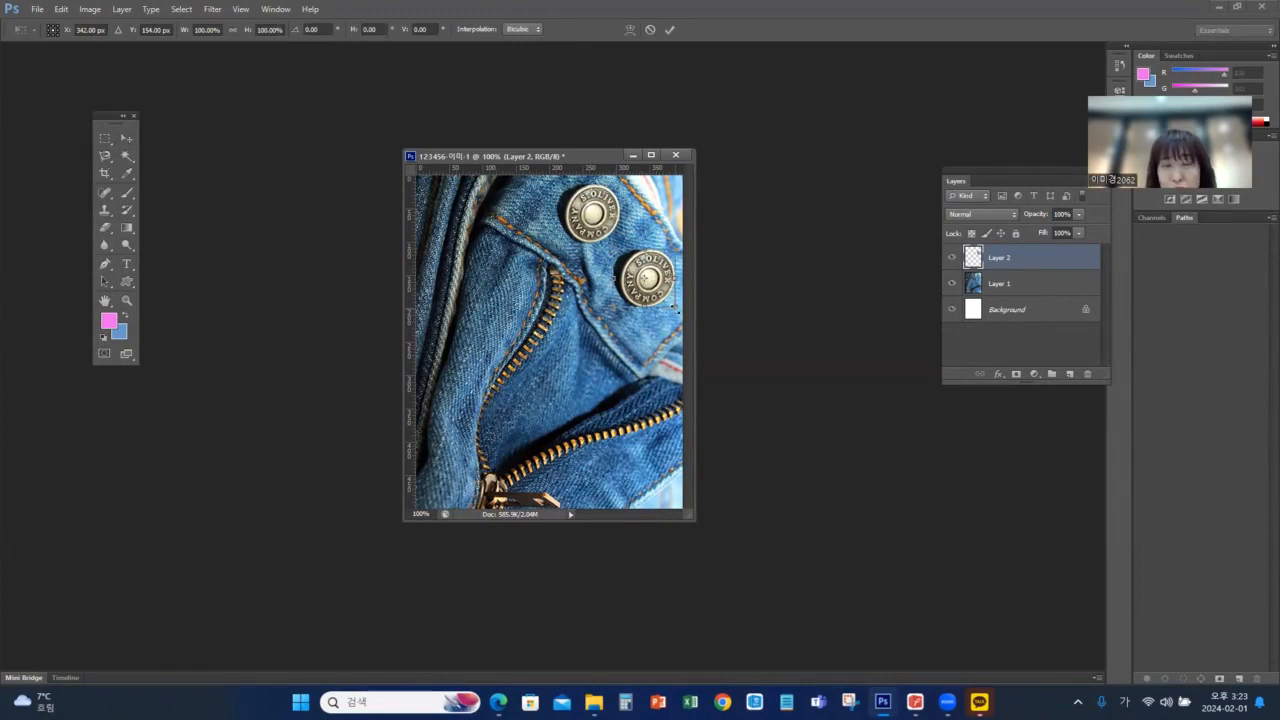
pyautogui.moveTo(675, 308); pyautogui.dragTo(666, 298)
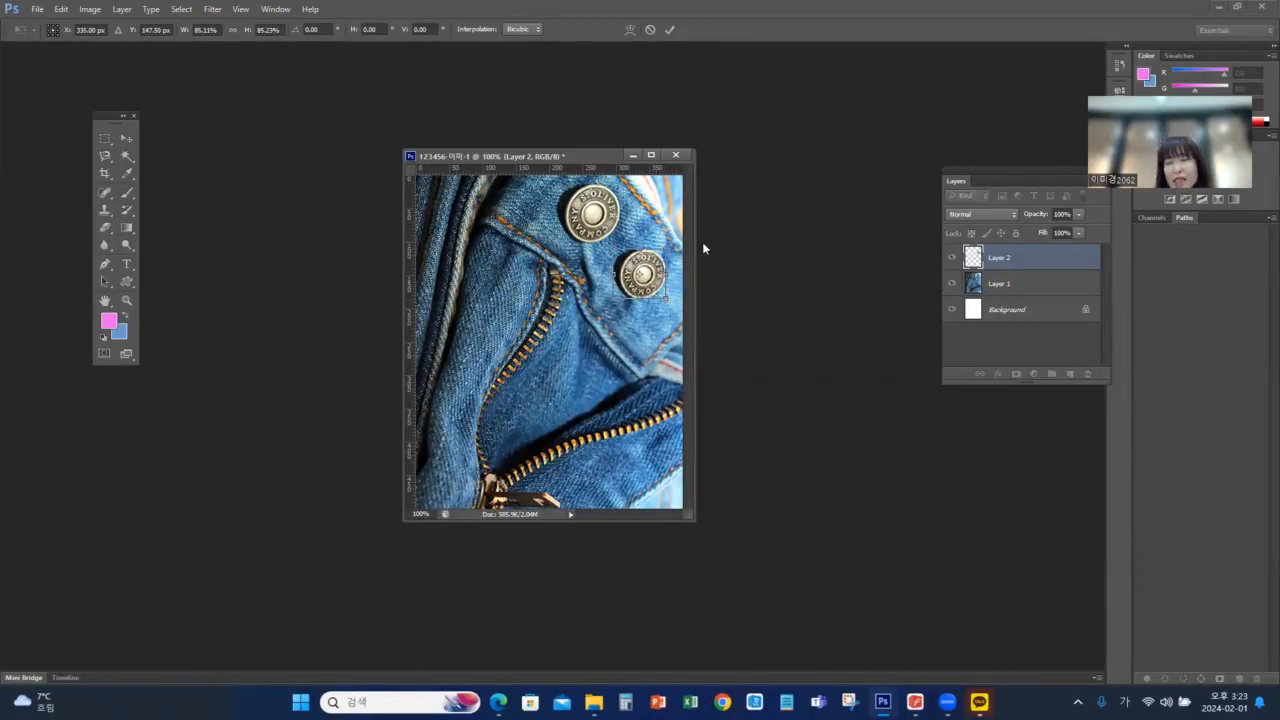
pyautogui.press('Return')
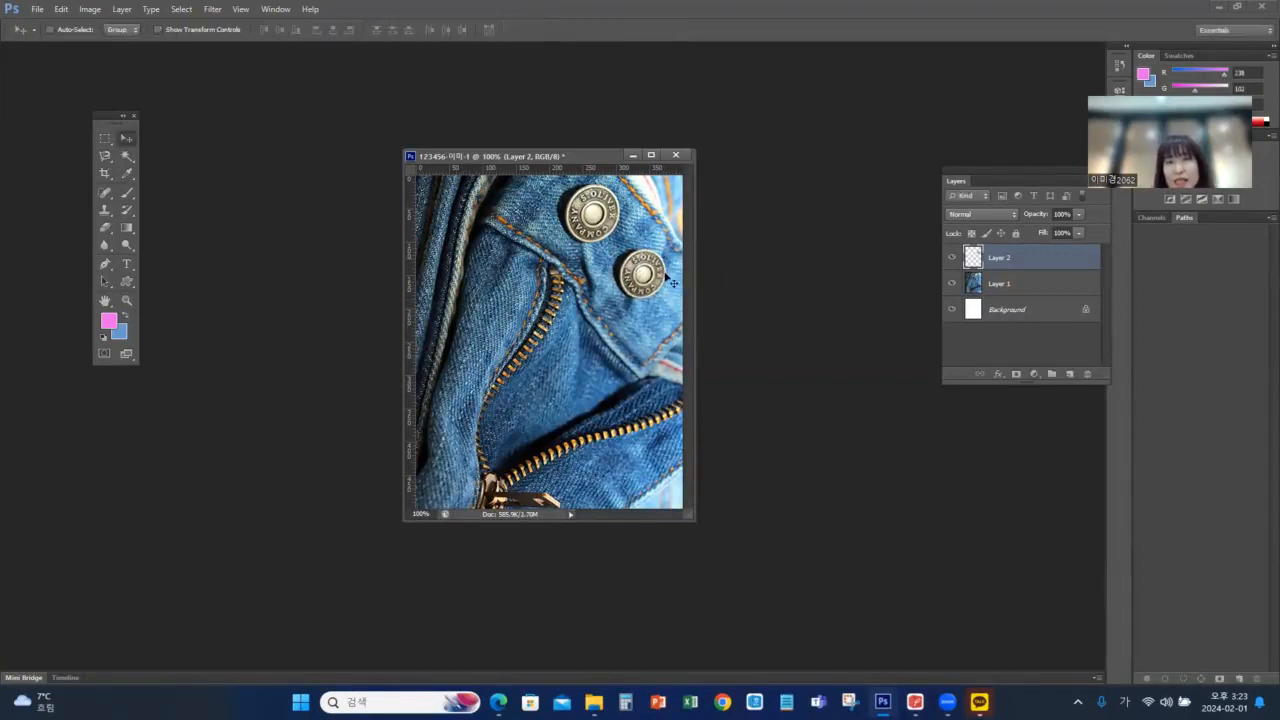
# Compare the copied button with the 문제1 output image in the exam PDF and check the check mark shape required there
pyautogui.click(915, 701)
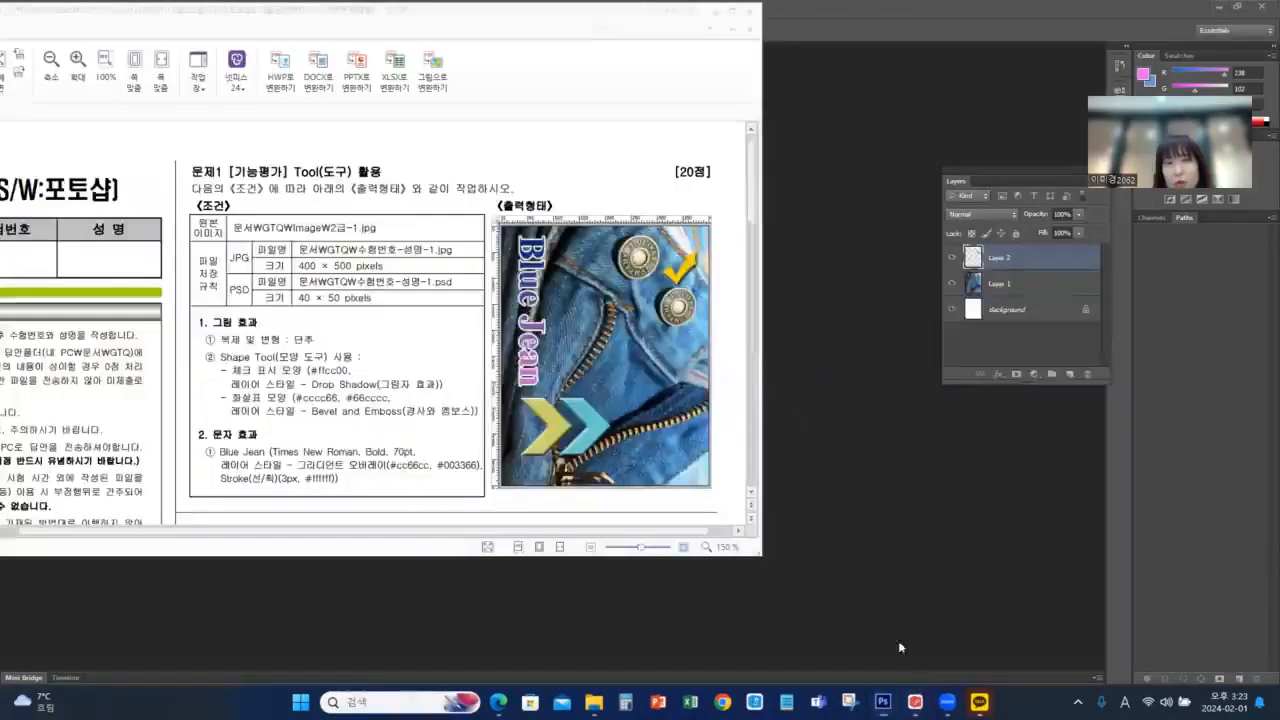
pyautogui.click(857, 327)
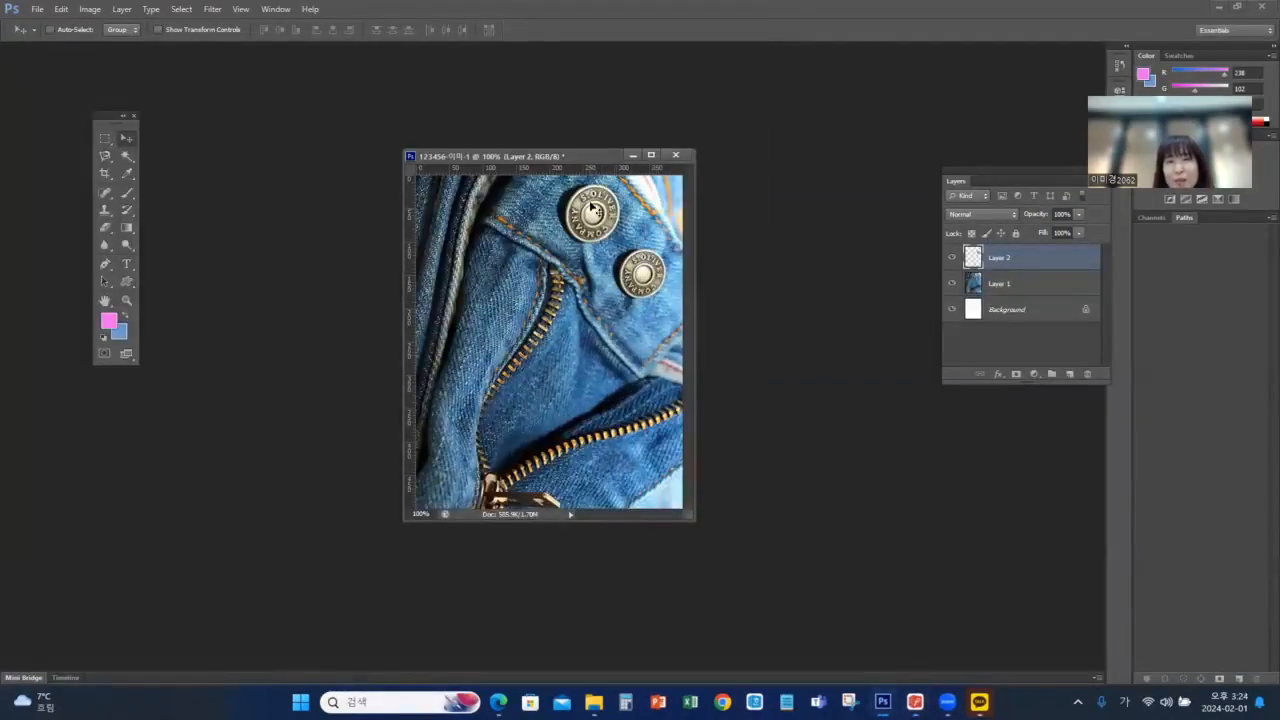
pyautogui.click(915, 701)
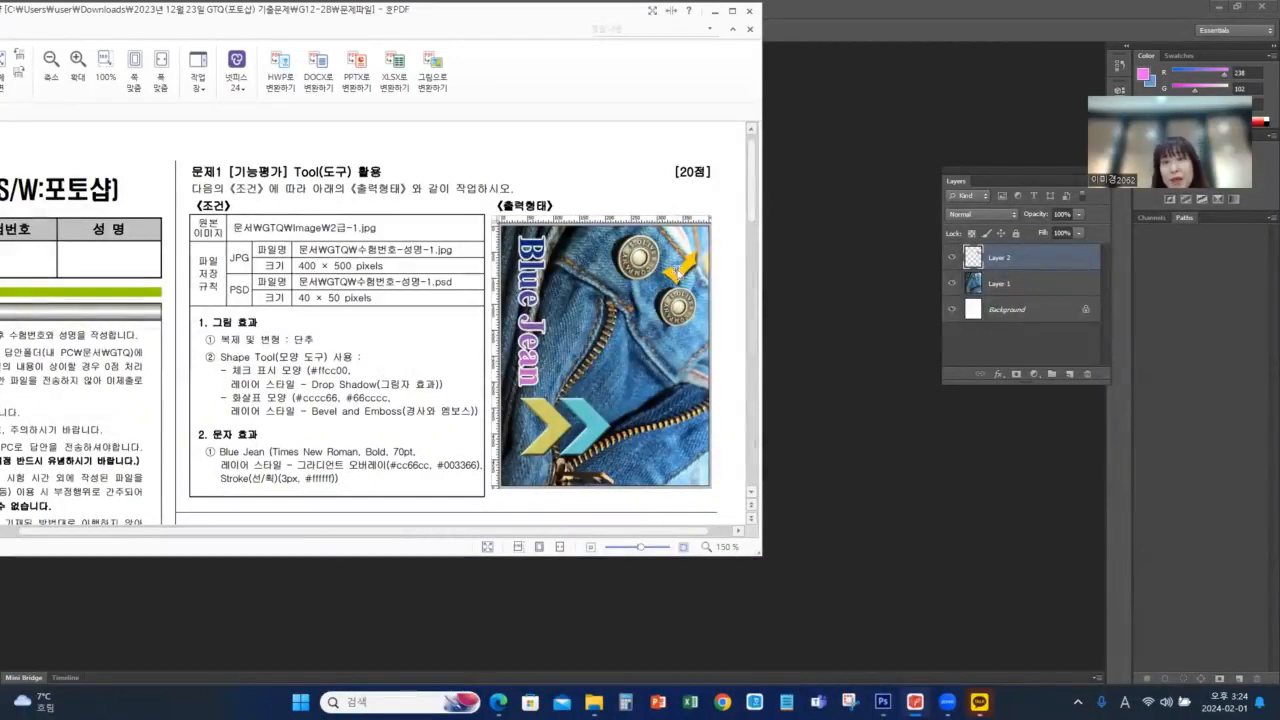
pyautogui.click(1136, 15)
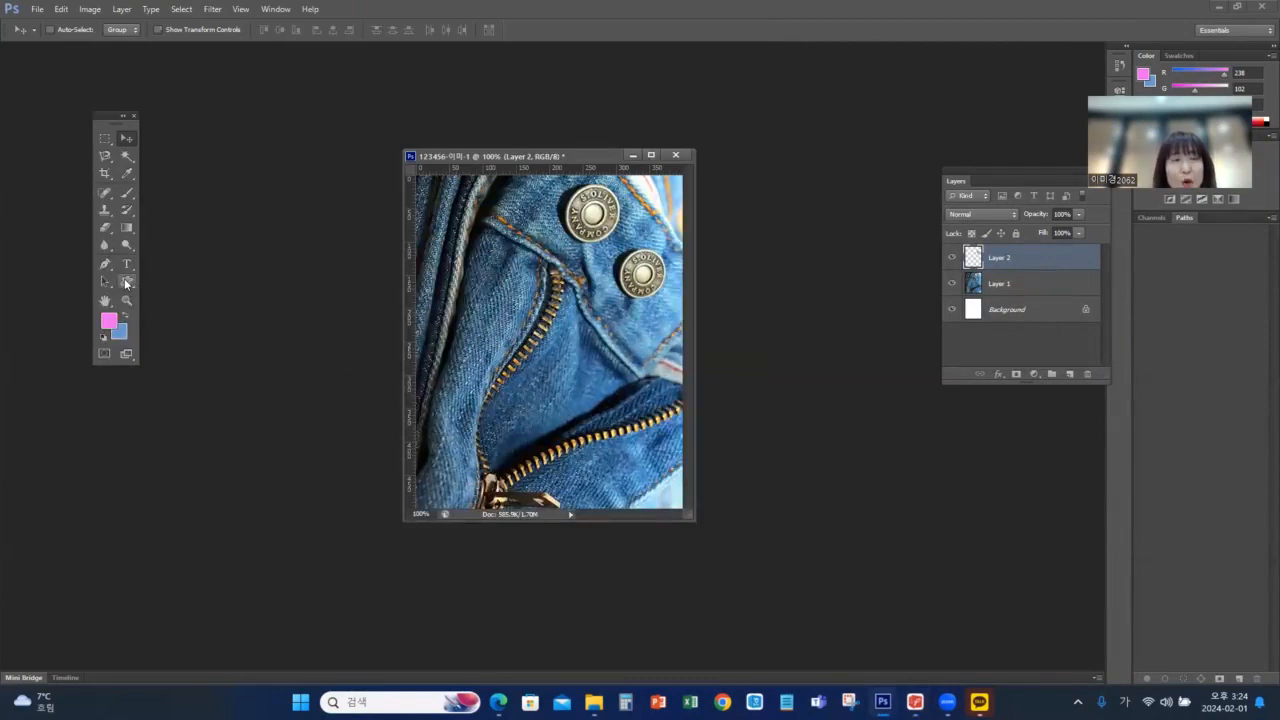
# Activate the Custom Shape tool and choose the solid check mark from the shape library
pyautogui.click(126, 284)
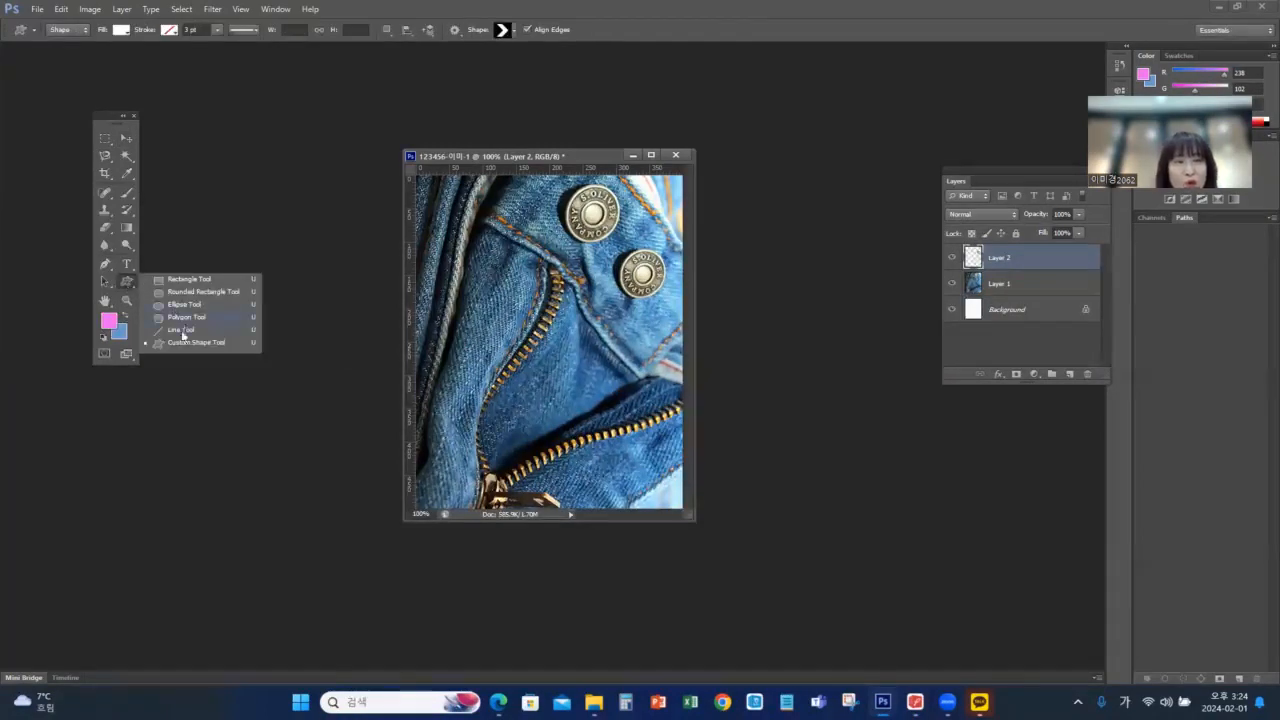
pyautogui.click(184, 346)
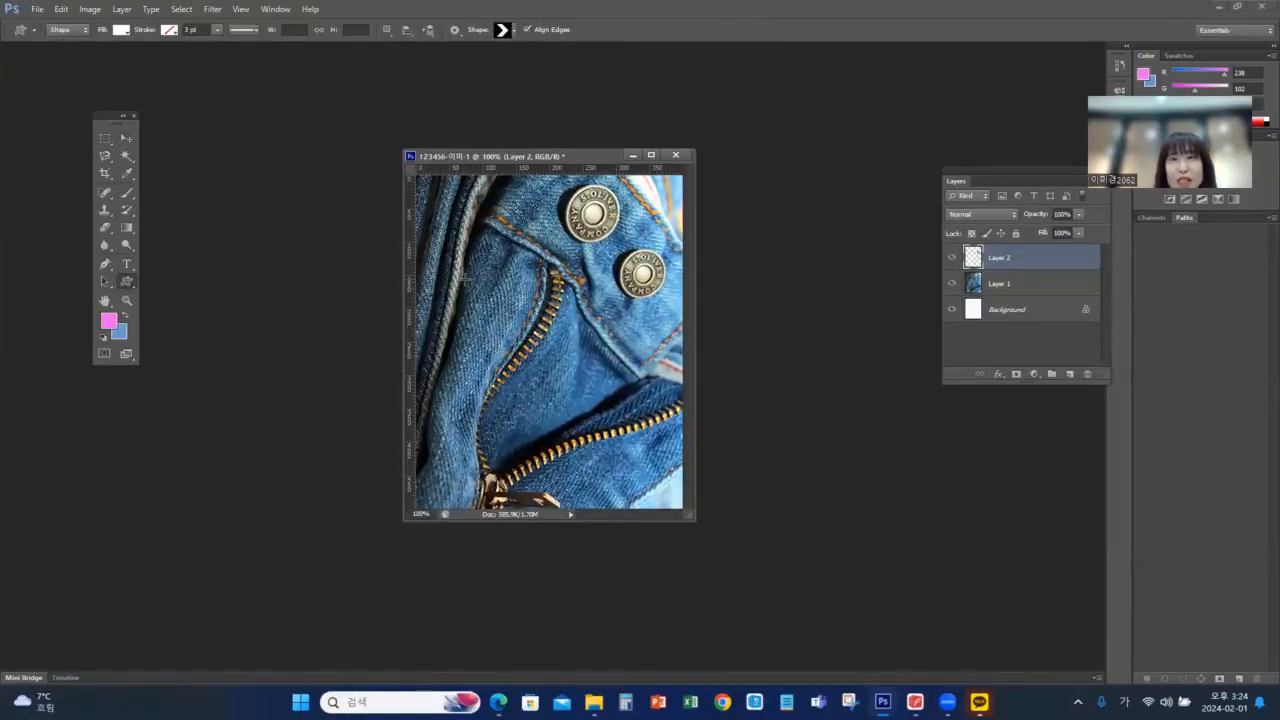
pyautogui.doubleClick(1136, 12)
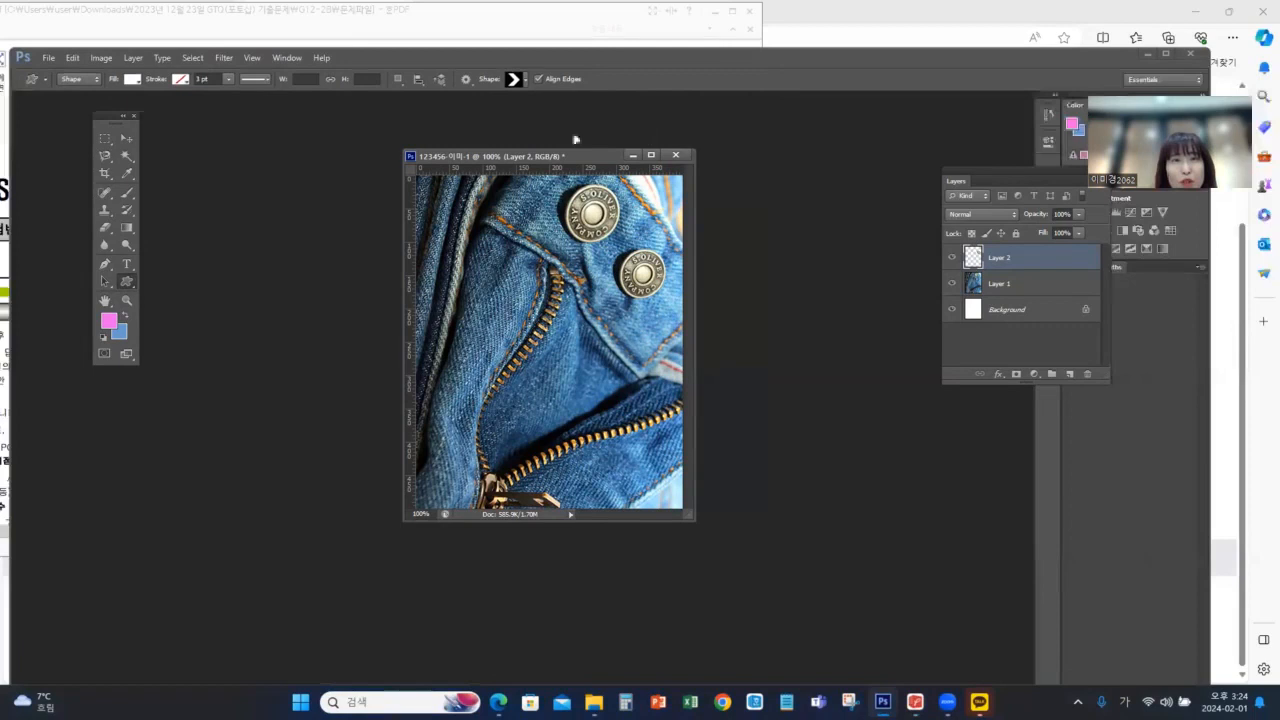
pyautogui.click(524, 80)
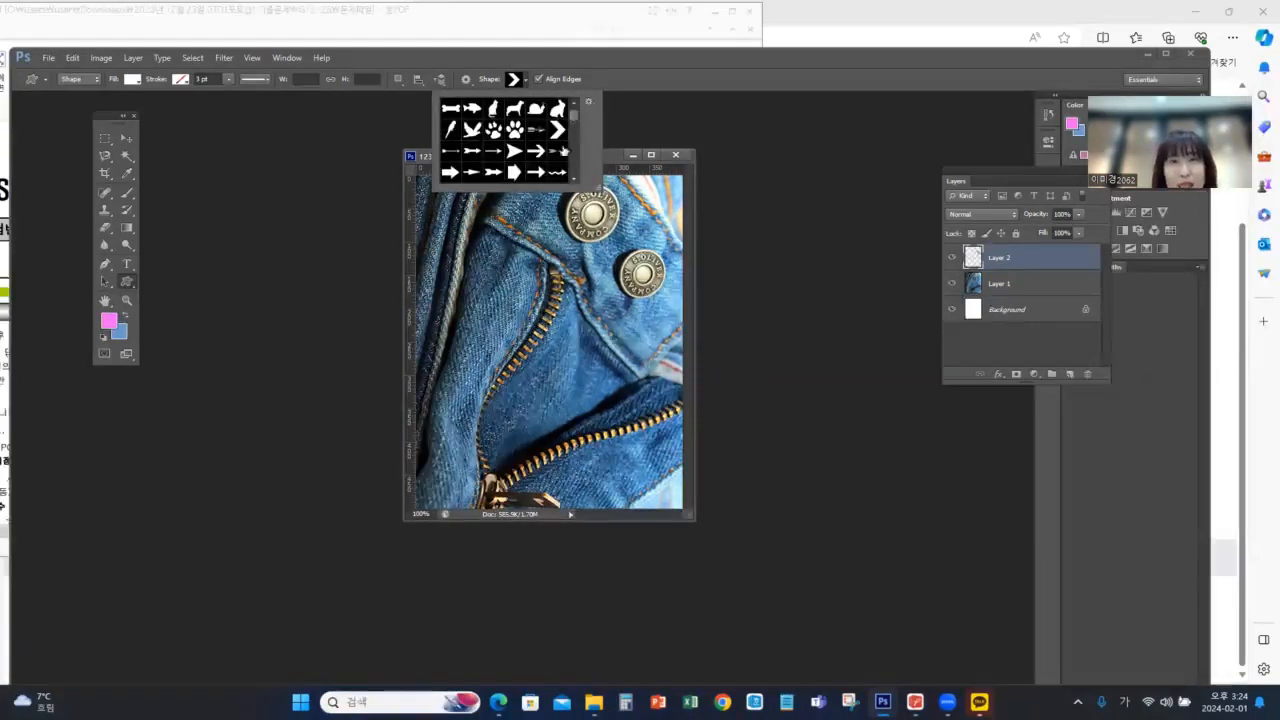
pyautogui.scroll(-6, 556, 162)
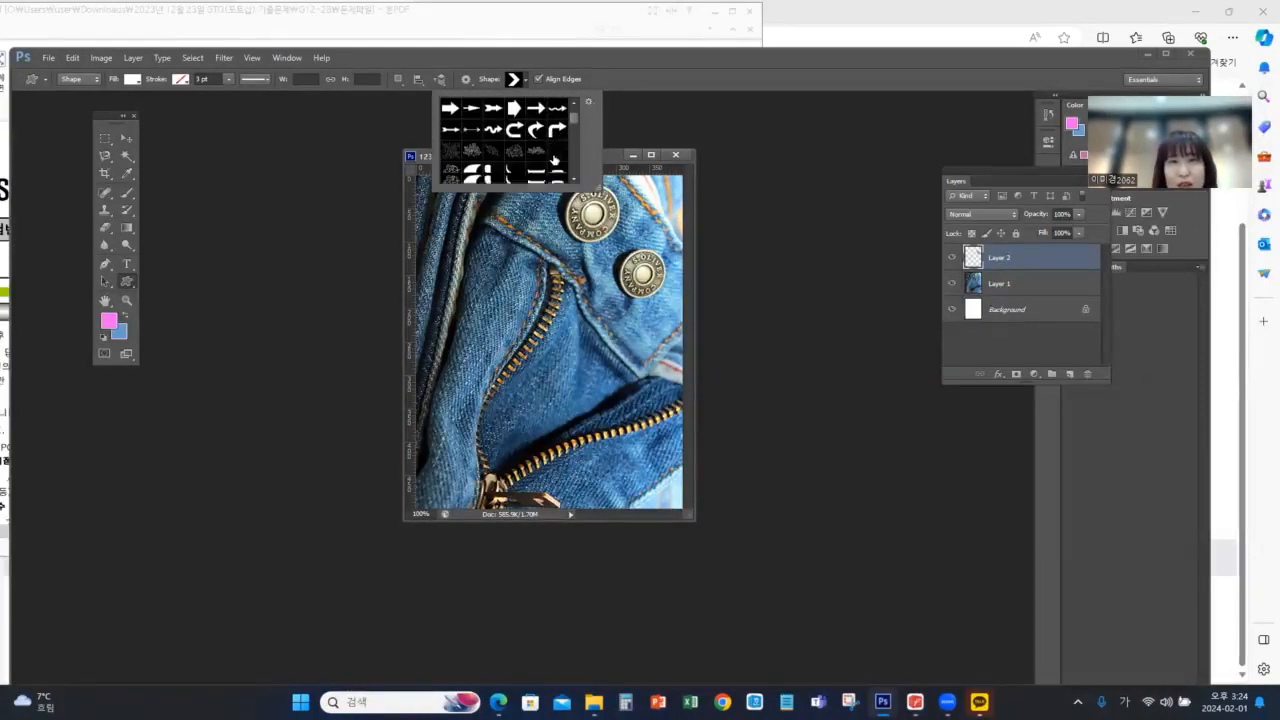
pyautogui.scroll(-8, 556, 155)
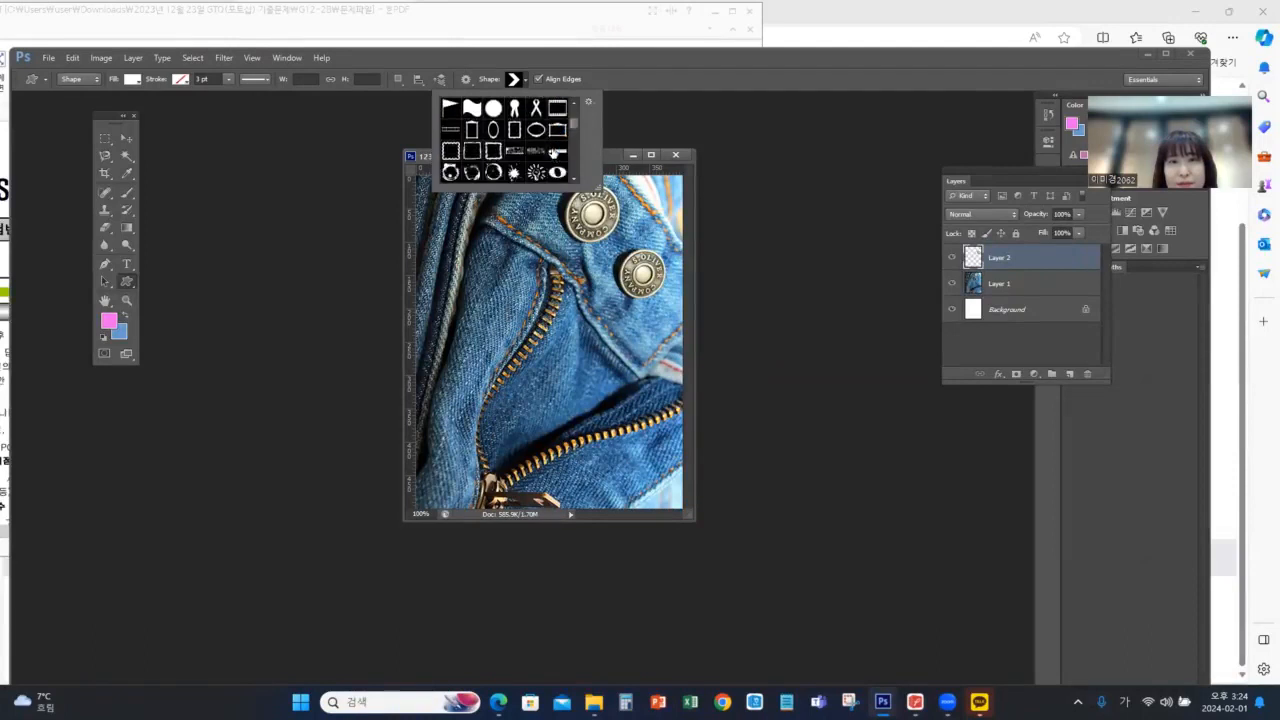
pyautogui.scroll(-8, 557, 152)
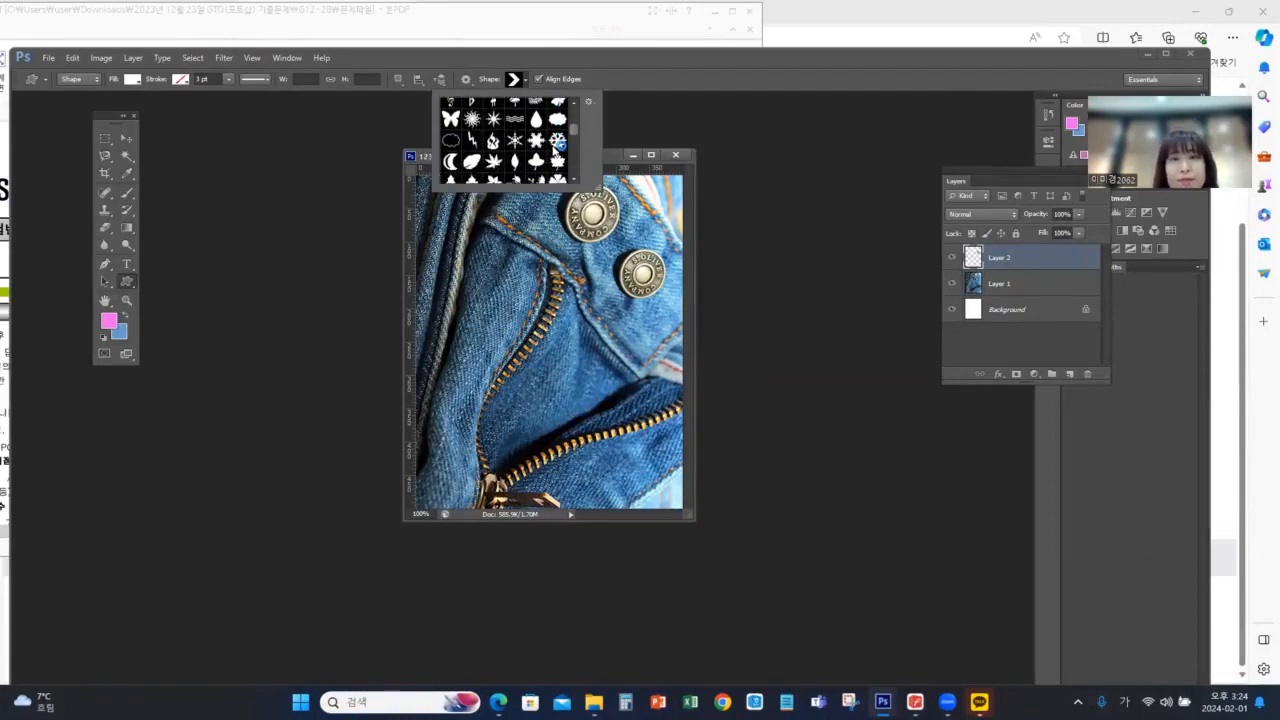
pyautogui.scroll(-8, 558, 148)
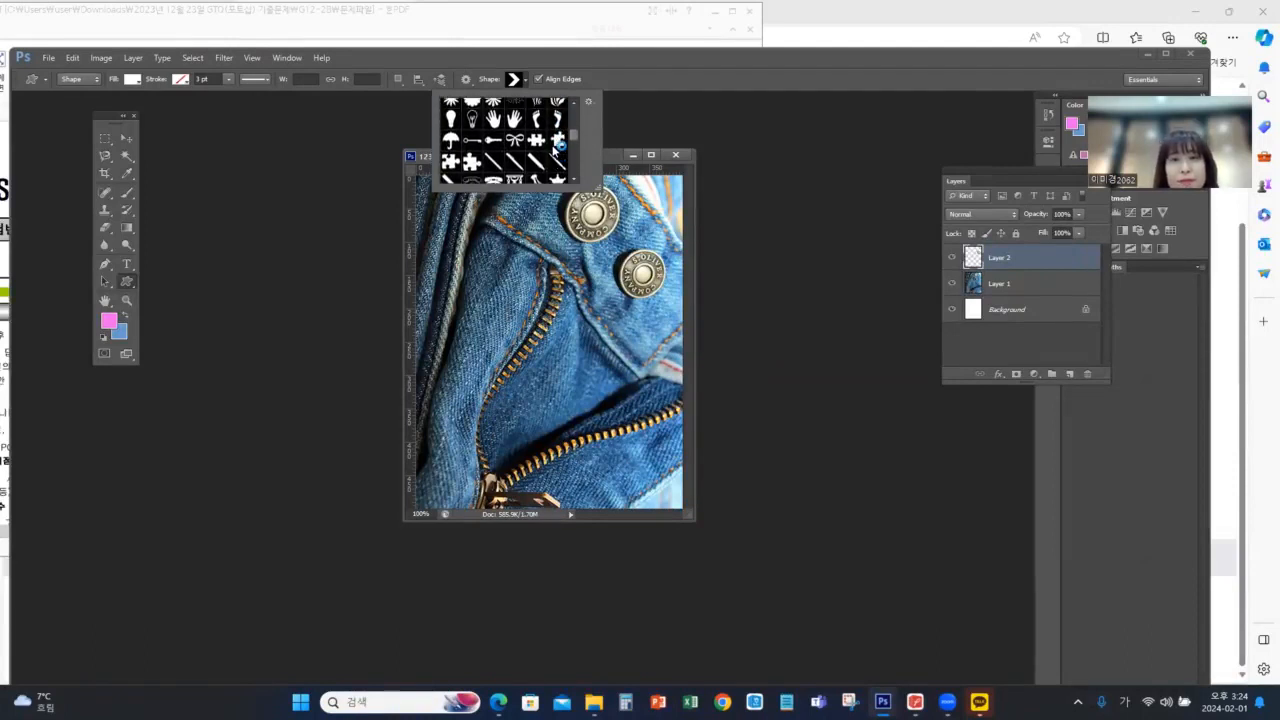
pyautogui.scroll(-8, 557, 148)
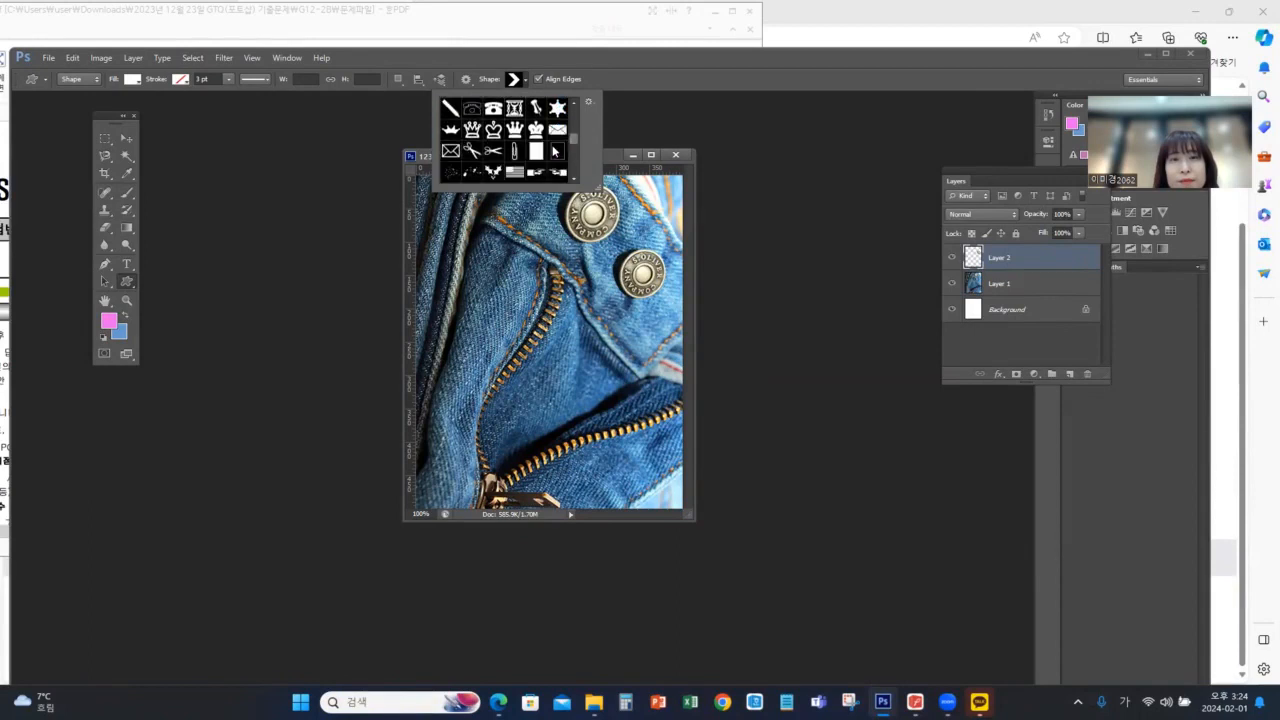
pyautogui.scroll(-8, 557, 150)
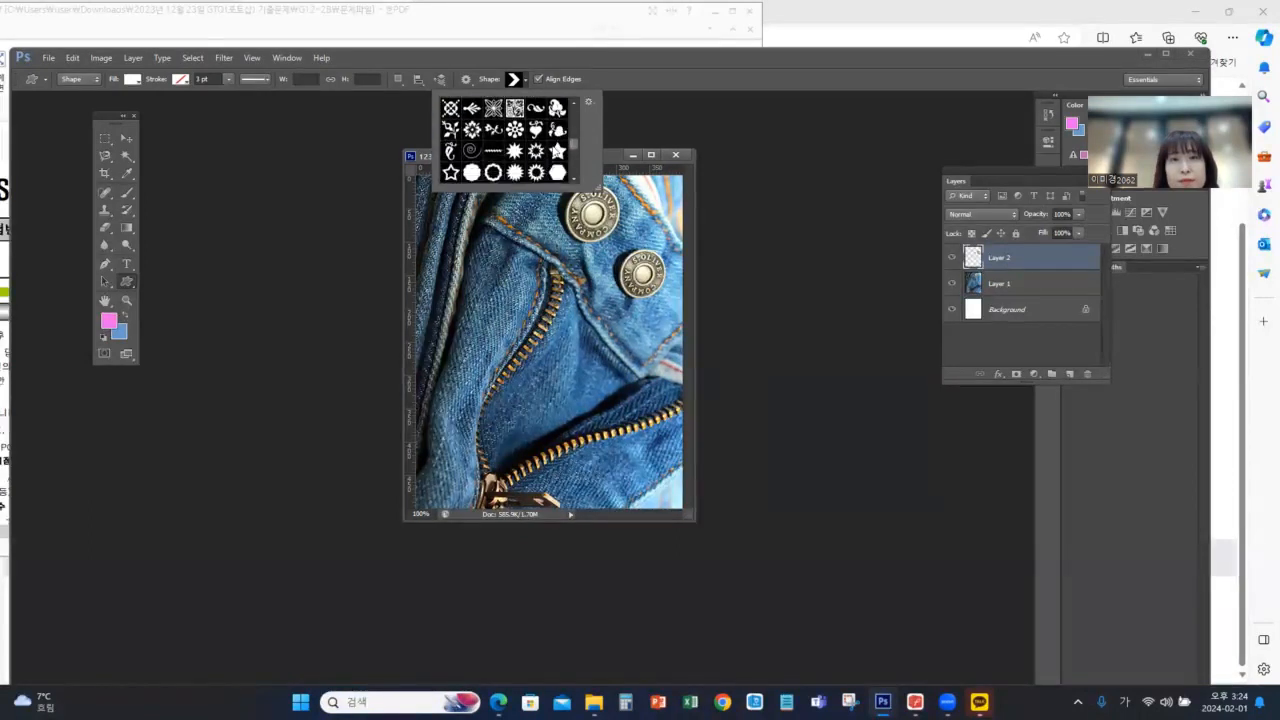
pyautogui.scroll(-8, 557, 150)
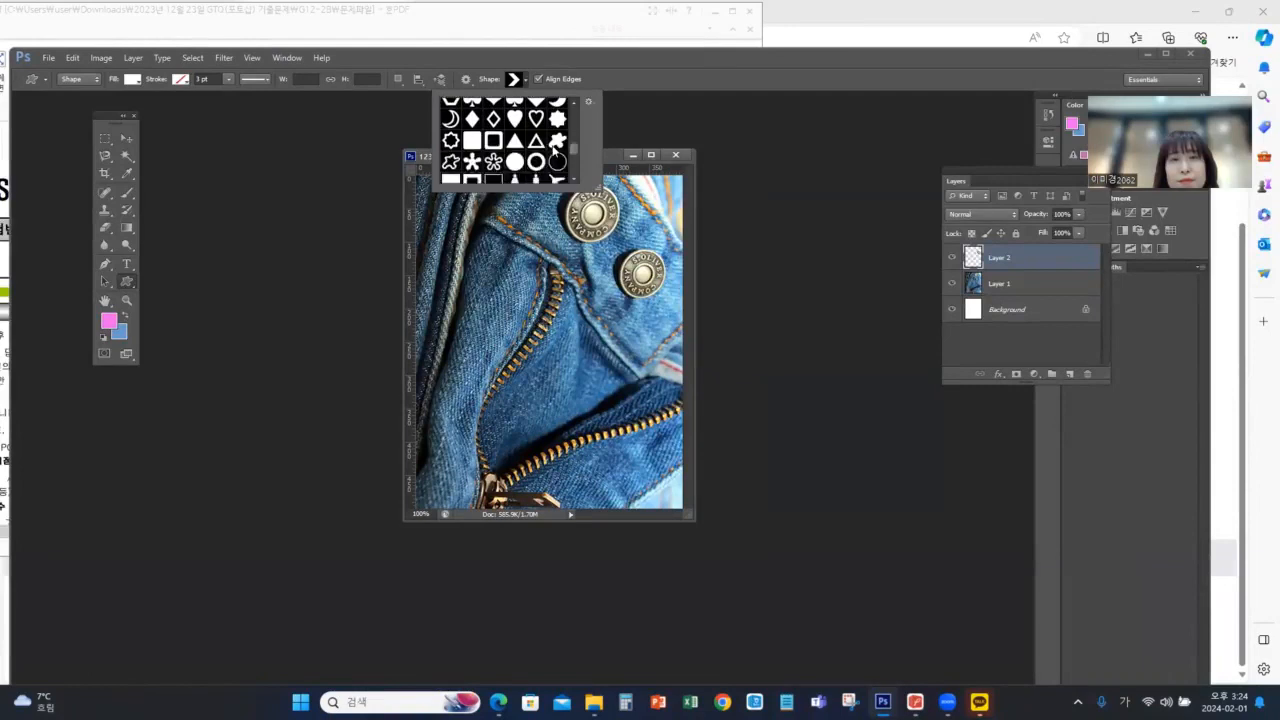
pyautogui.scroll(-1, 556, 149)
pyautogui.scroll(-1, 556, 150)
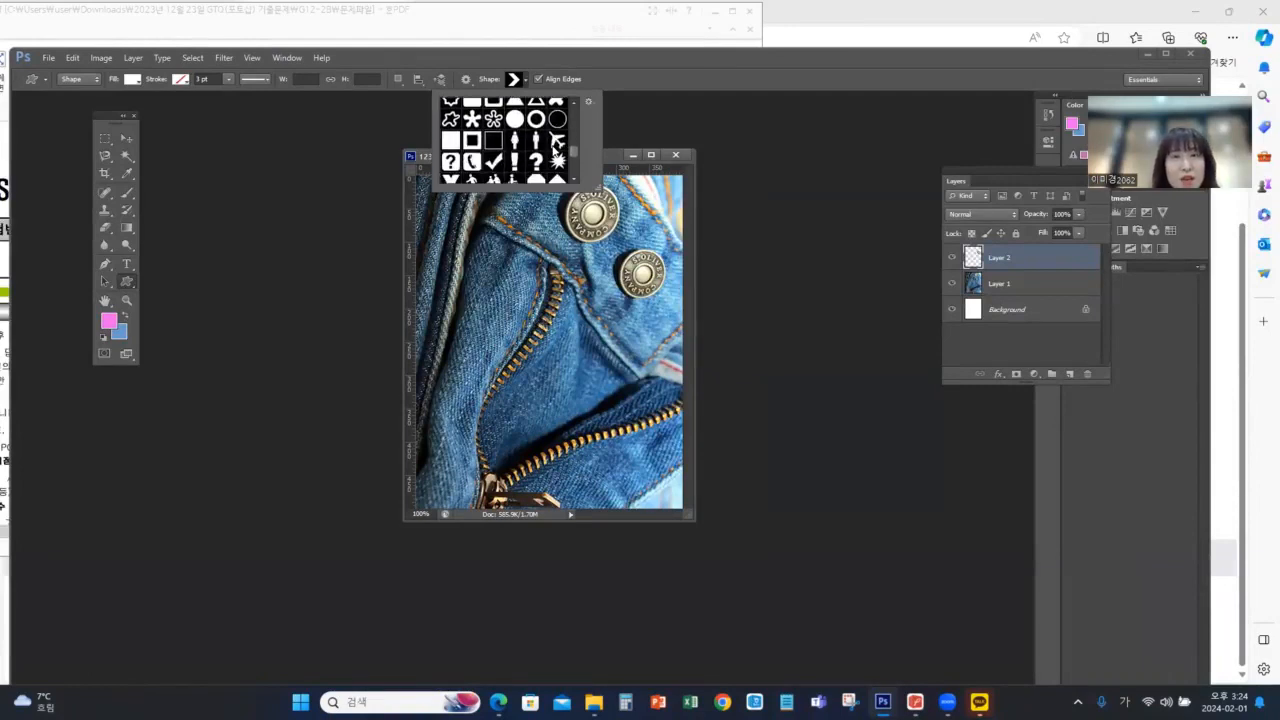
pyautogui.click(492, 165)
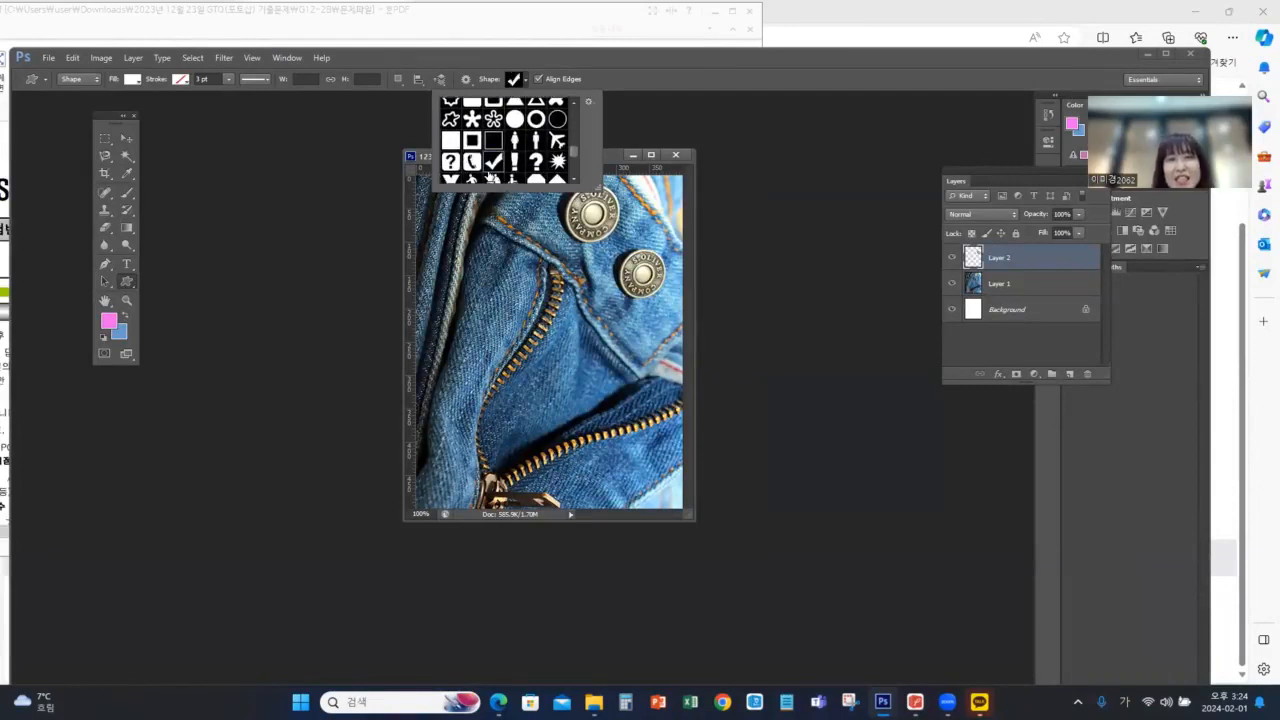
pyautogui.click(609, 158)
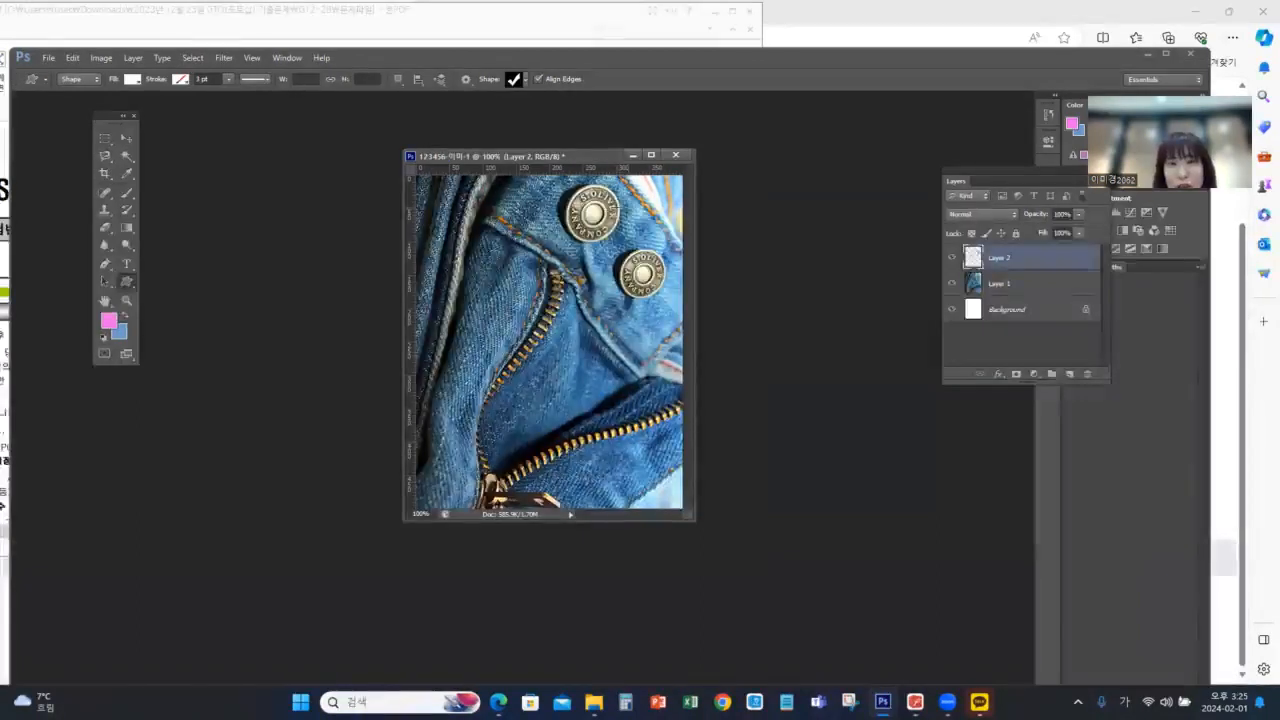
# Draw a check mark about 73 × 71 px between the two jeans buttons and nudge it slightly upward
pyautogui.moveTo(619, 232); pyautogui.dragTo(668, 266)
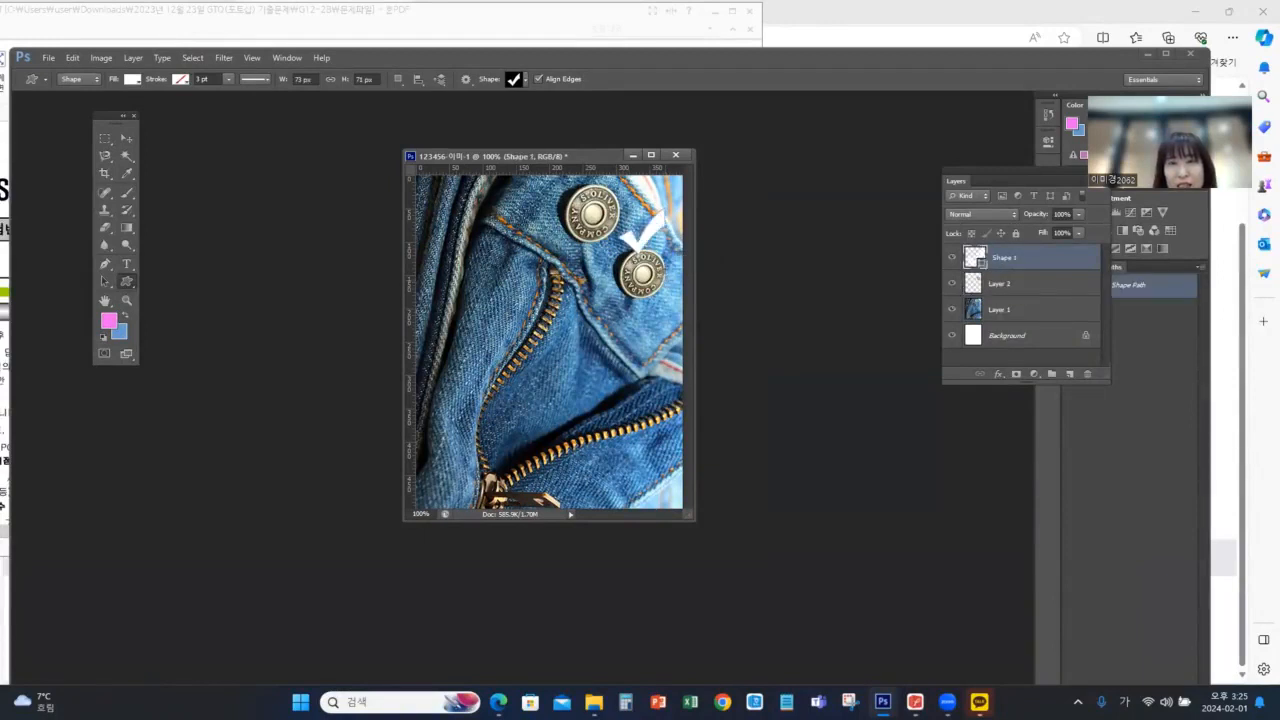
pyautogui.click(127, 138)
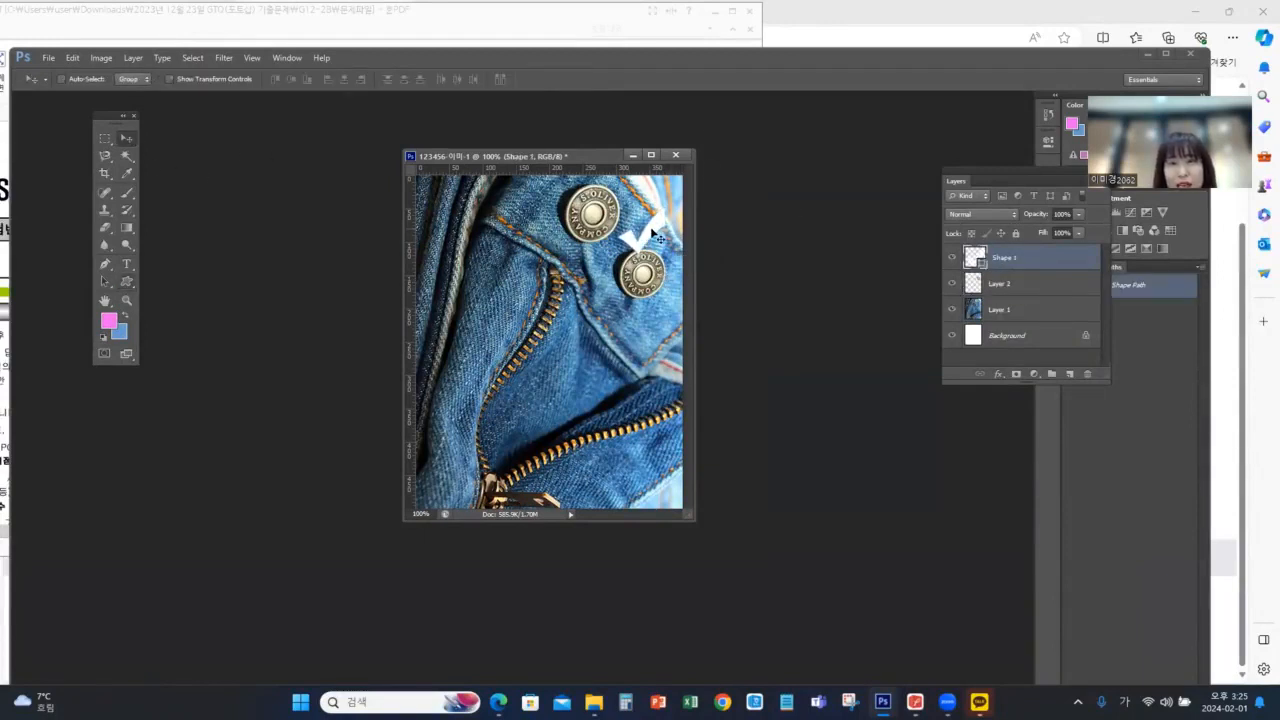
pyautogui.moveTo(652, 232); pyautogui.dragTo(653, 226)
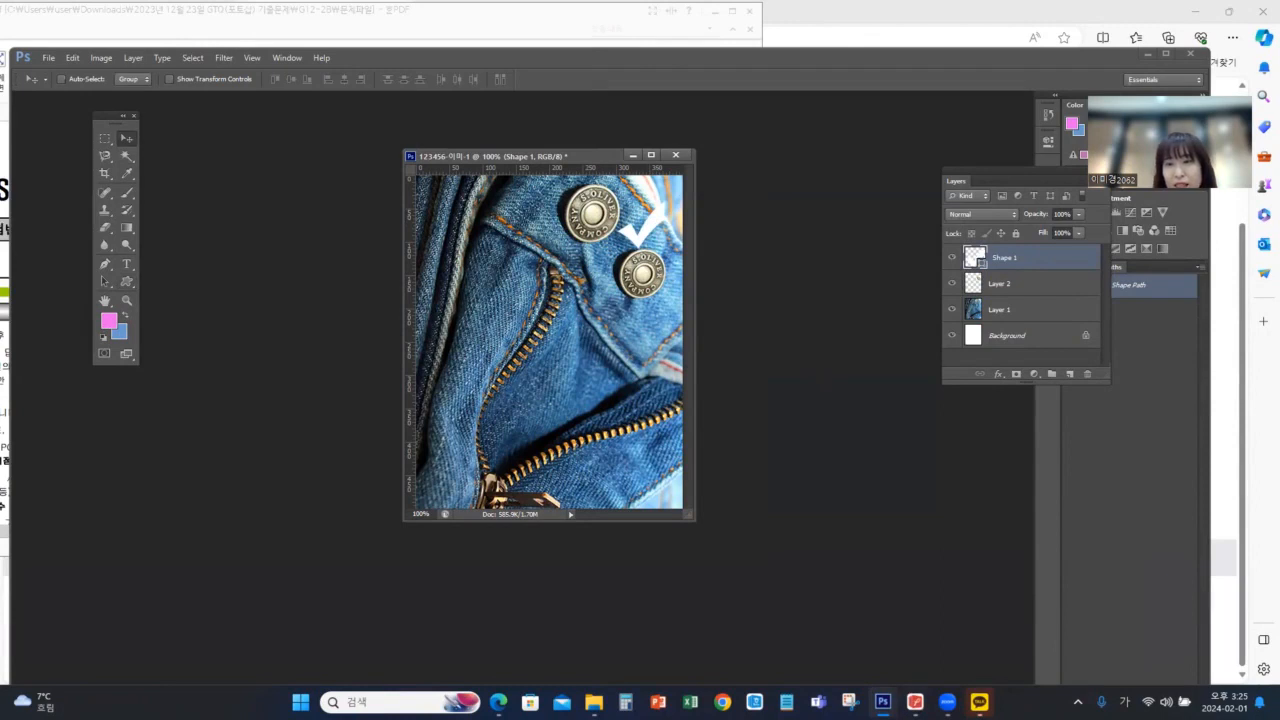
# Compare the check mark with the 문제1 output image in the exam PDF and scale it down to about 92% in Photoshop
pyautogui.hotkey('alt', 'Tab')
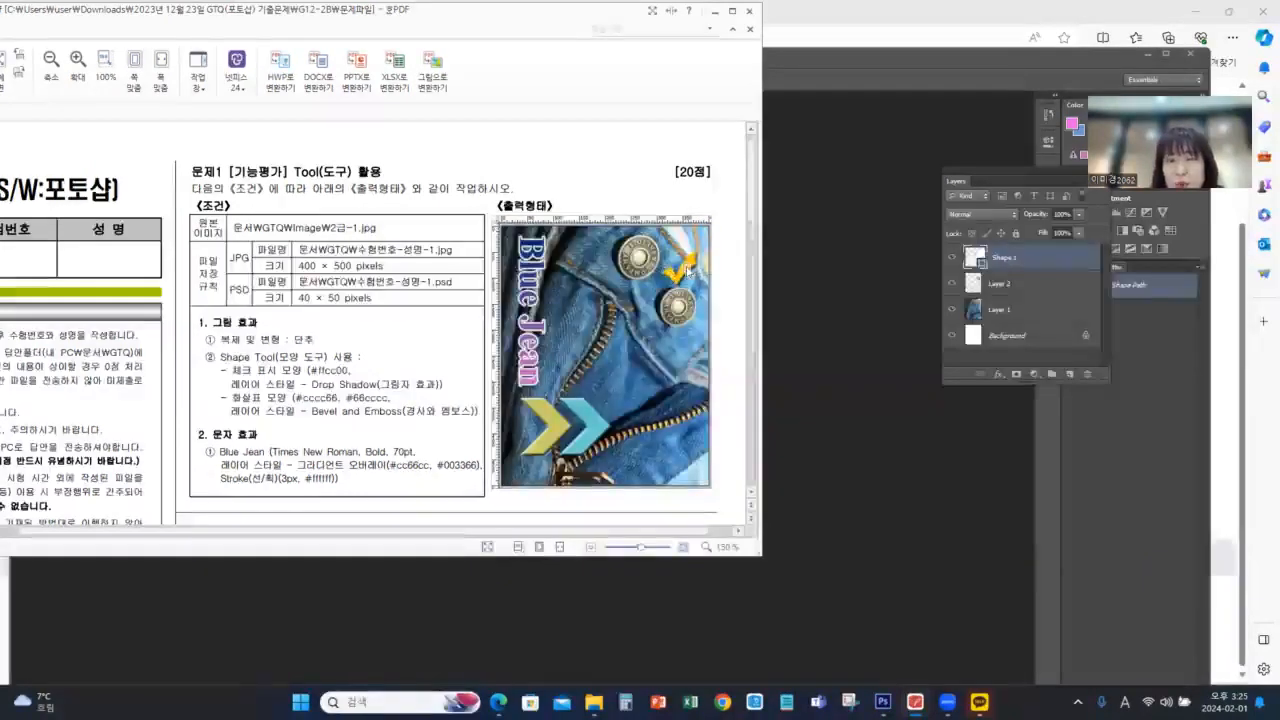
pyautogui.click(1109, 6)
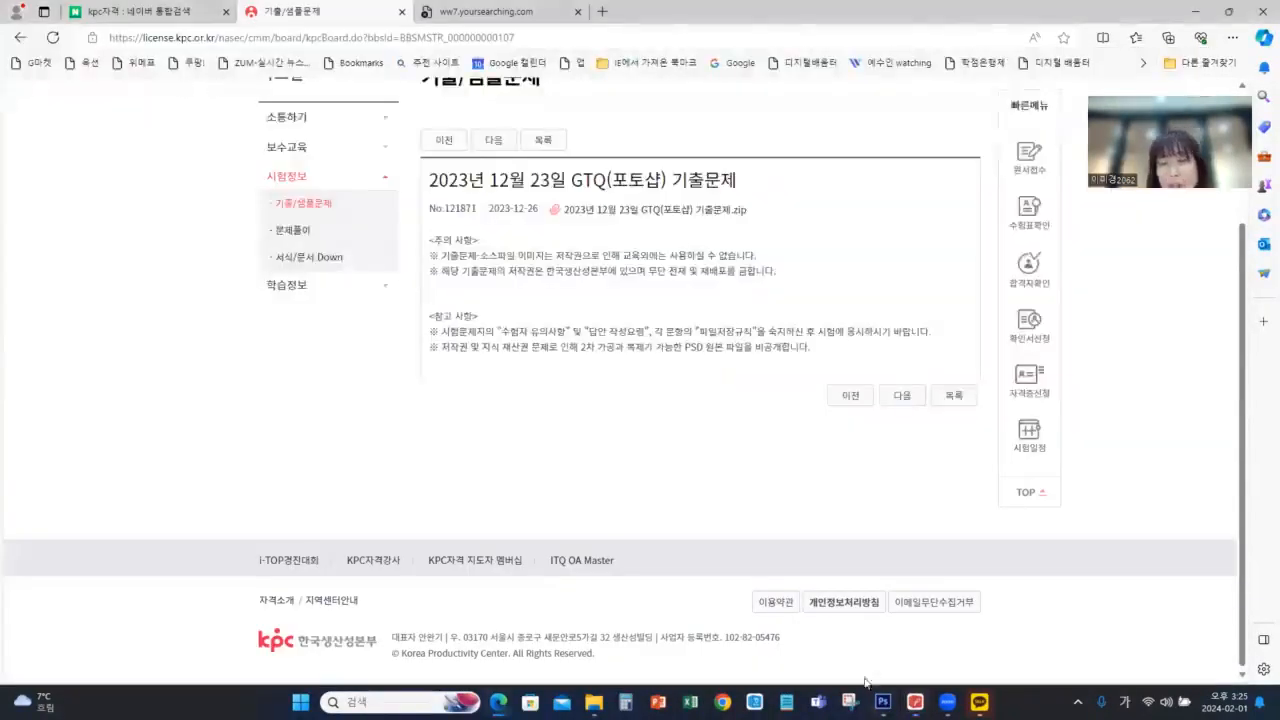
pyautogui.moveTo(883, 700)
pyautogui.click(990, 610)
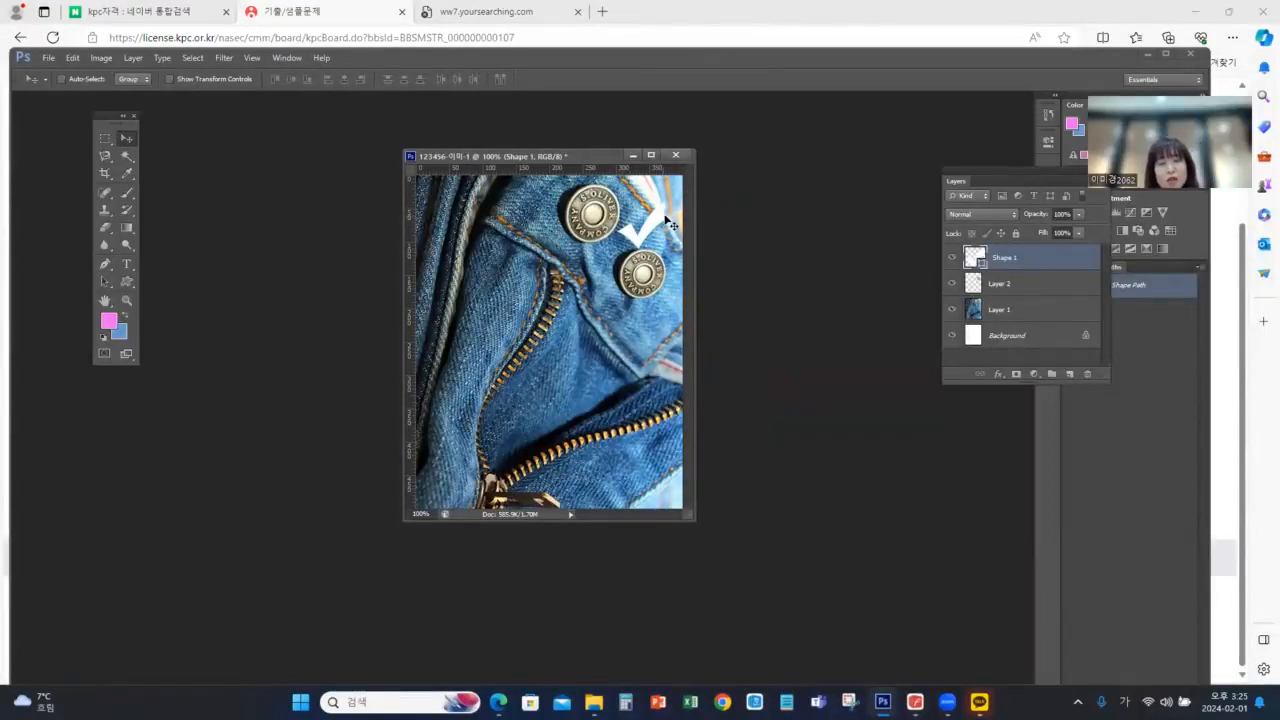
pyautogui.hotkey('ctrl', 't')
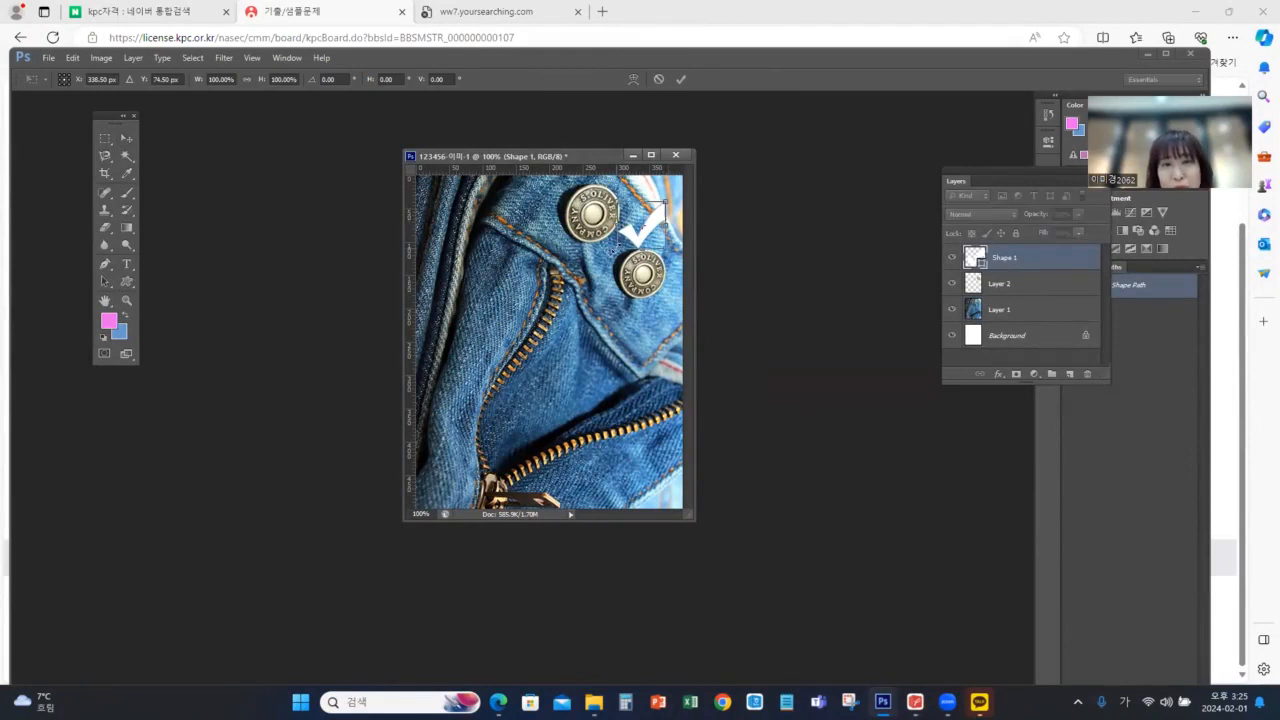
pyautogui.moveTo(614, 246); pyautogui.dragTo(621, 239)
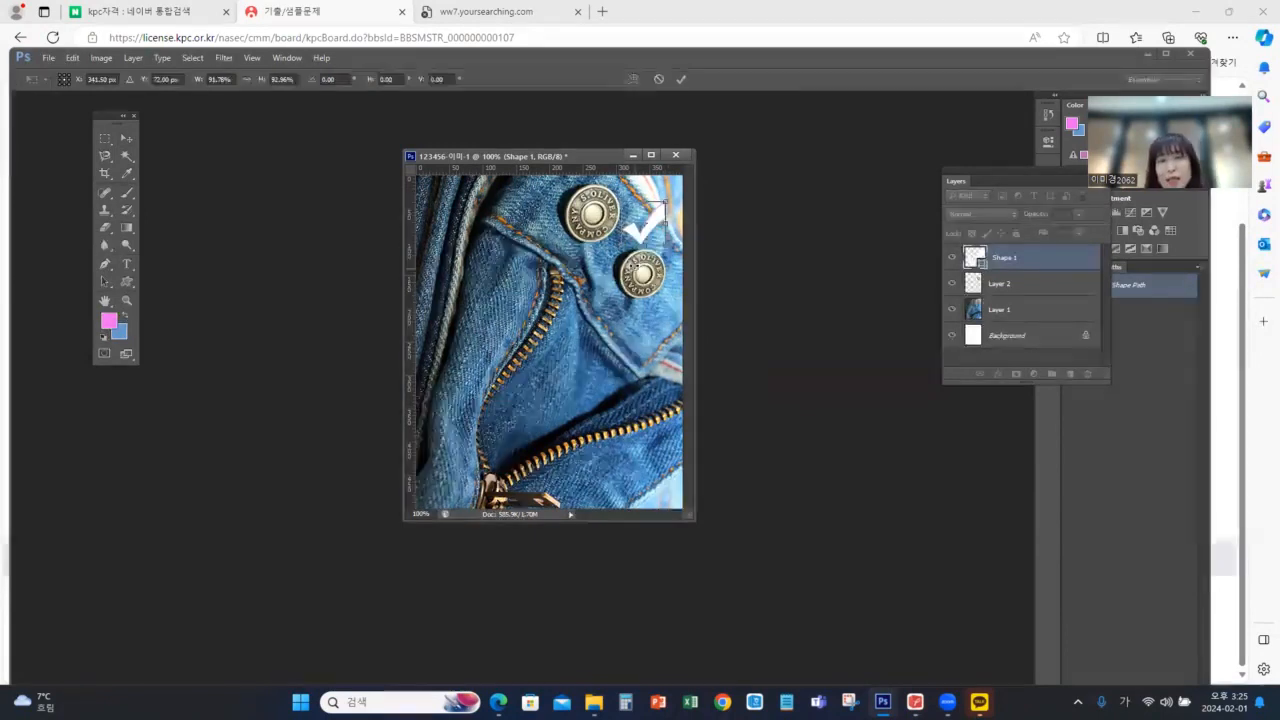
pyautogui.press('Return')
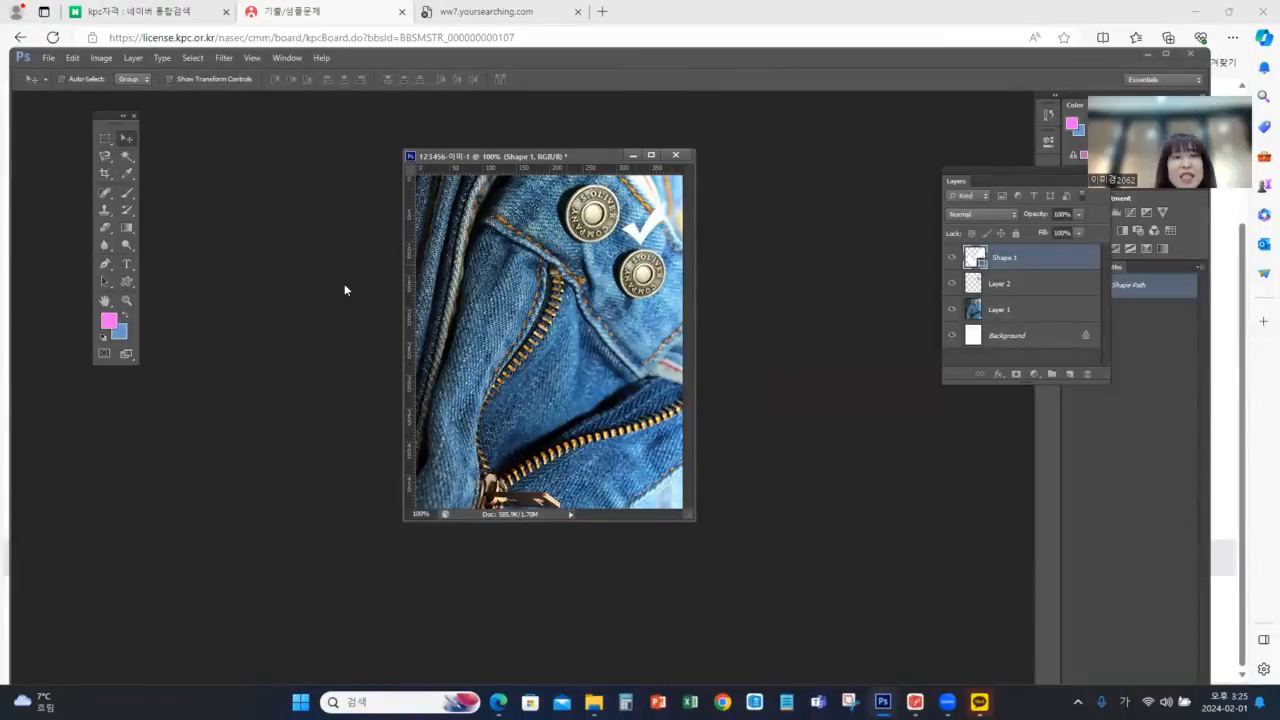
# Set the check mark's fill colour to #ffcc00, as specified in the exam PDF
pyautogui.click(127, 283)
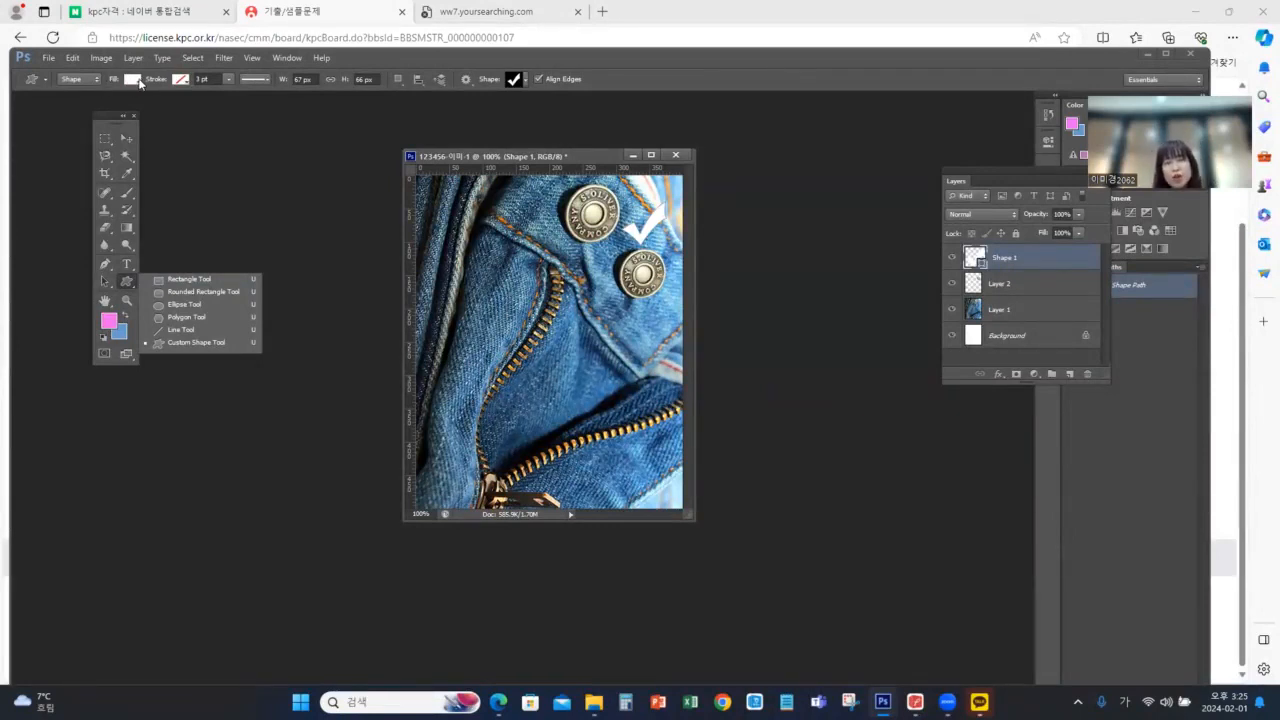
pyautogui.click(132, 79)
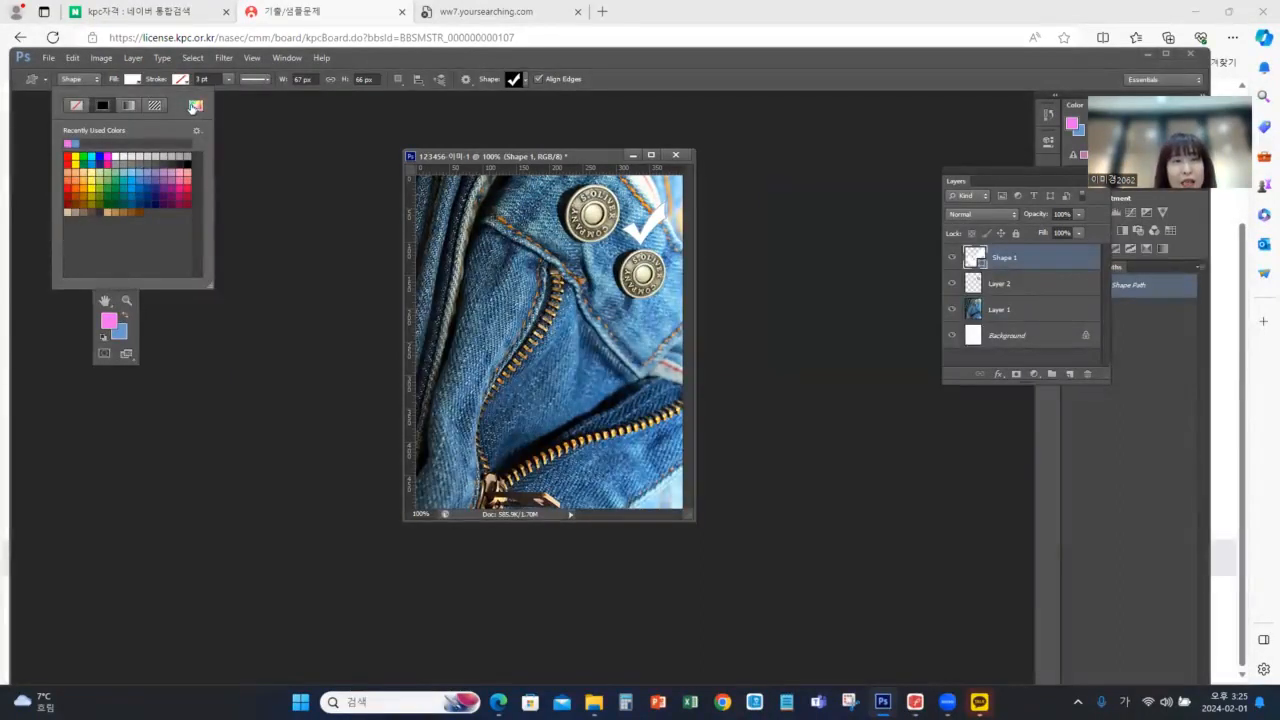
pyautogui.click(195, 107)
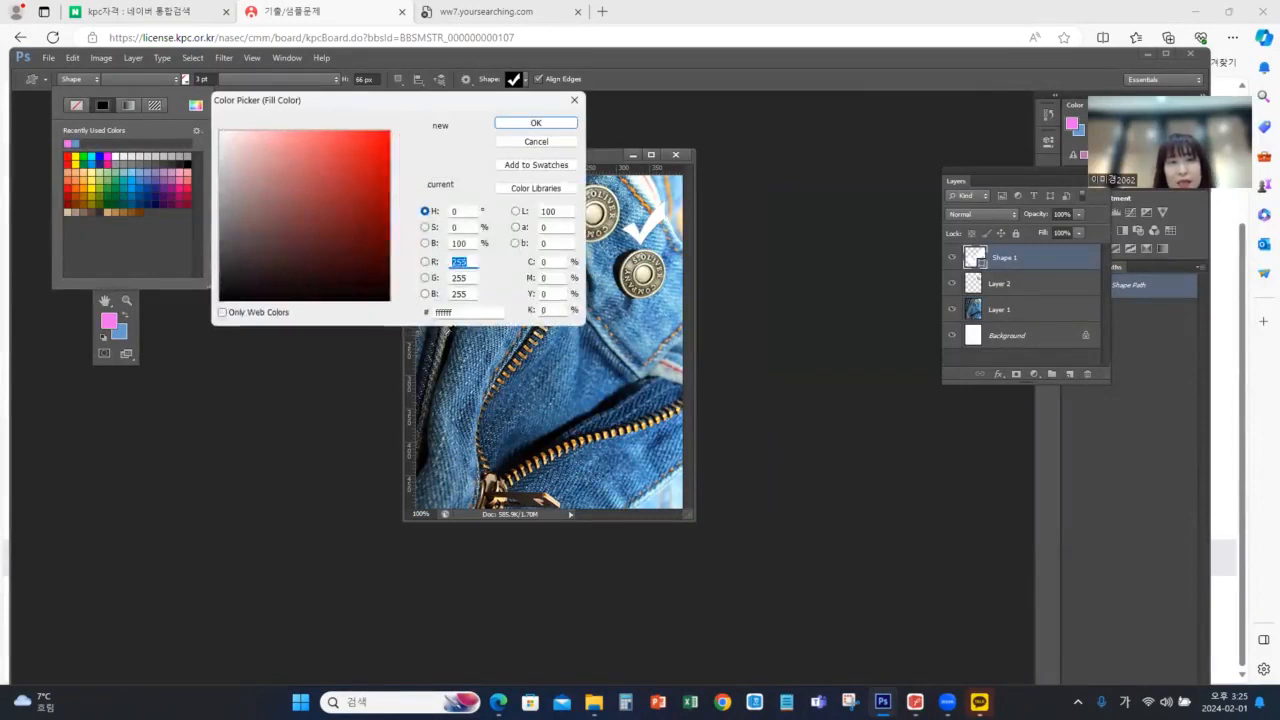
pyautogui.moveTo(466, 312); pyautogui.dragTo(425, 311)
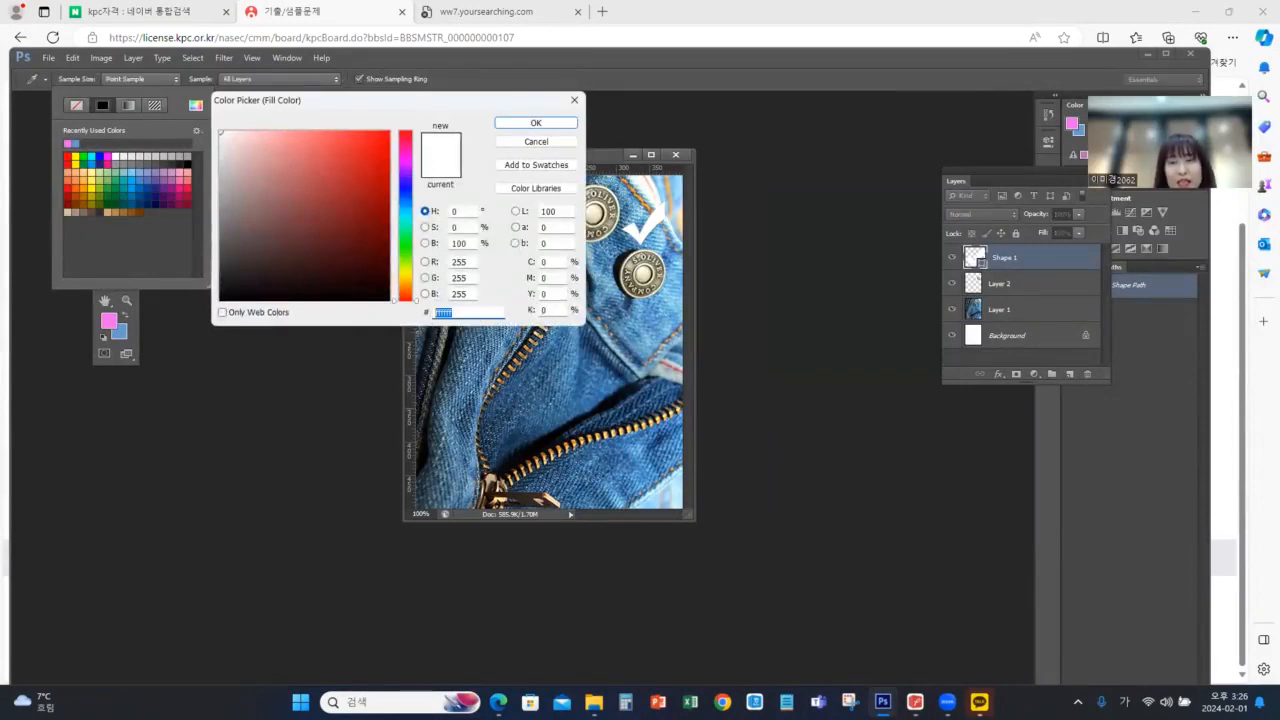
pyautogui.click(915, 702)
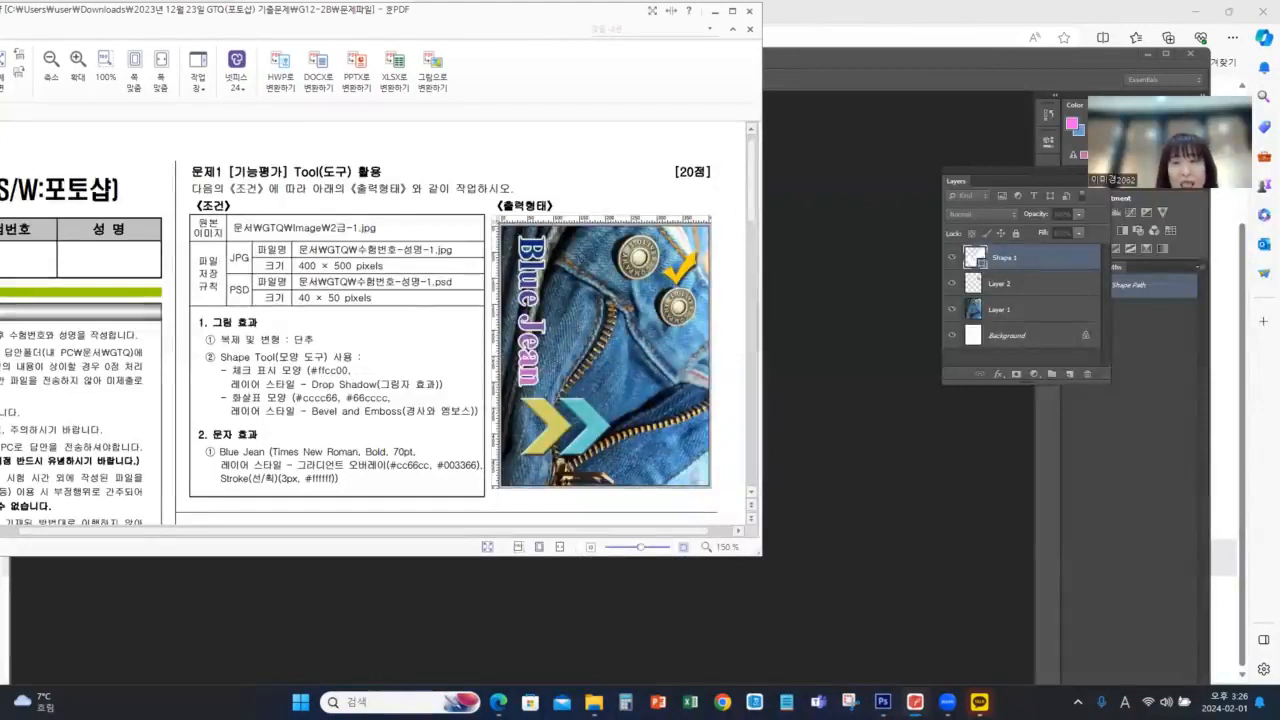
pyautogui.click(724, 50)
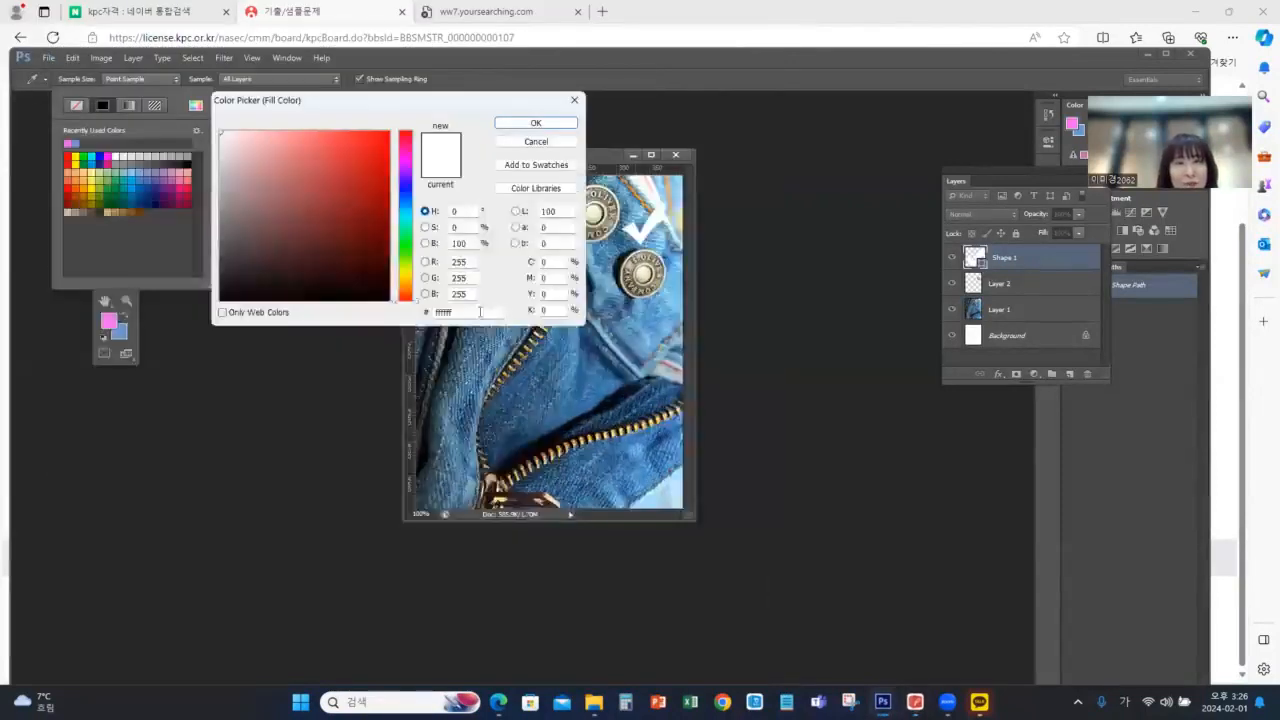
pyautogui.moveTo(479, 313); pyautogui.dragTo(391, 318)
pyautogui.write('ㄹㄹ')
pyautogui.press('BackSpace')
pyautogui.press('BackSpace')
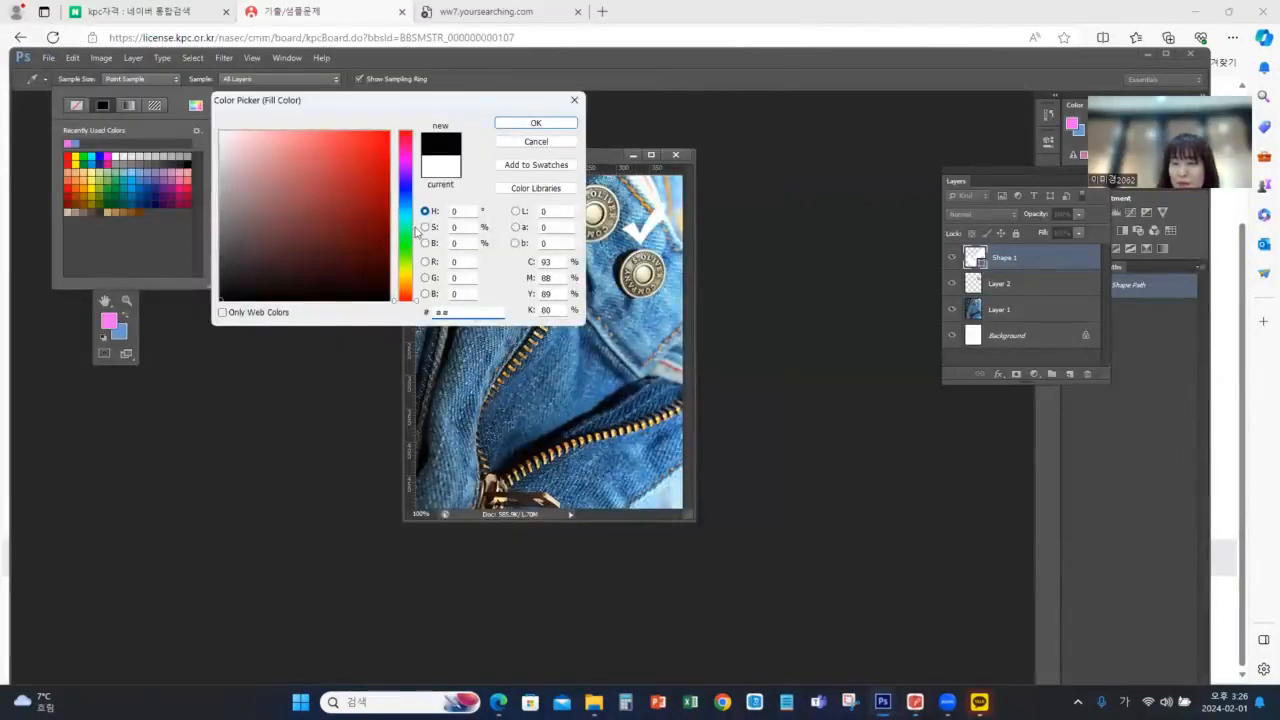
pyautogui.write('ffc')
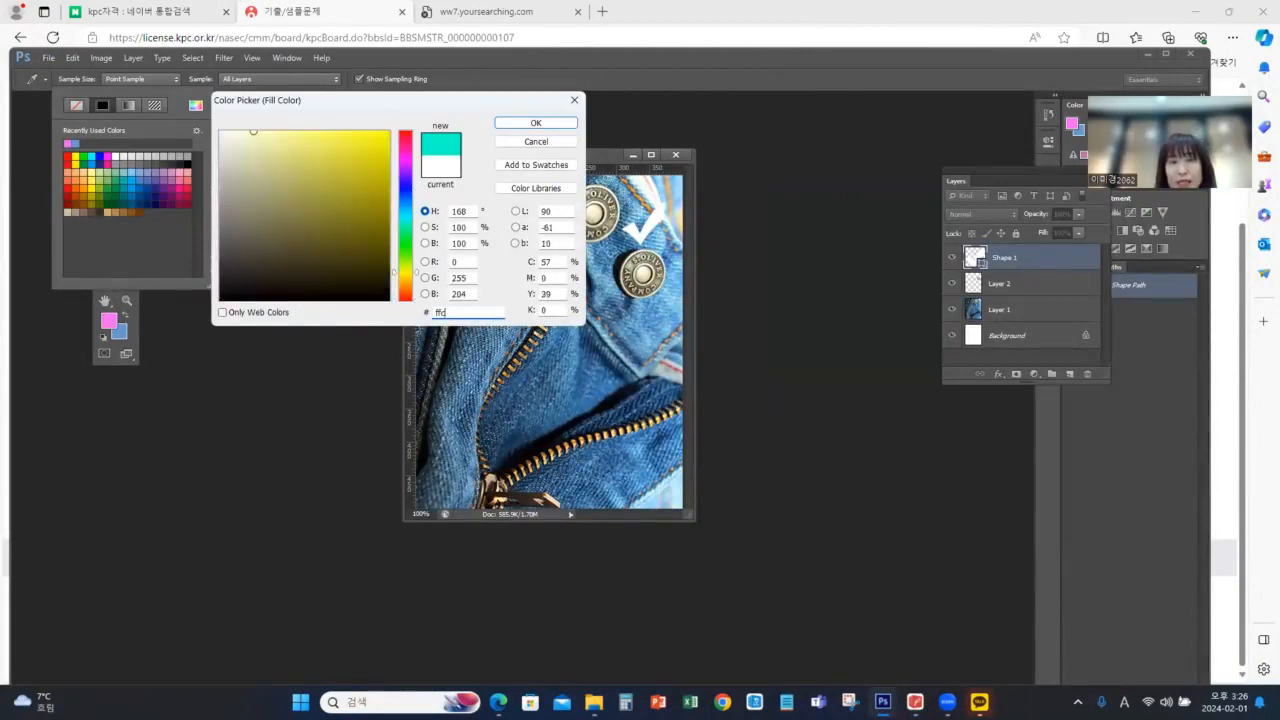
pyautogui.write('c00')
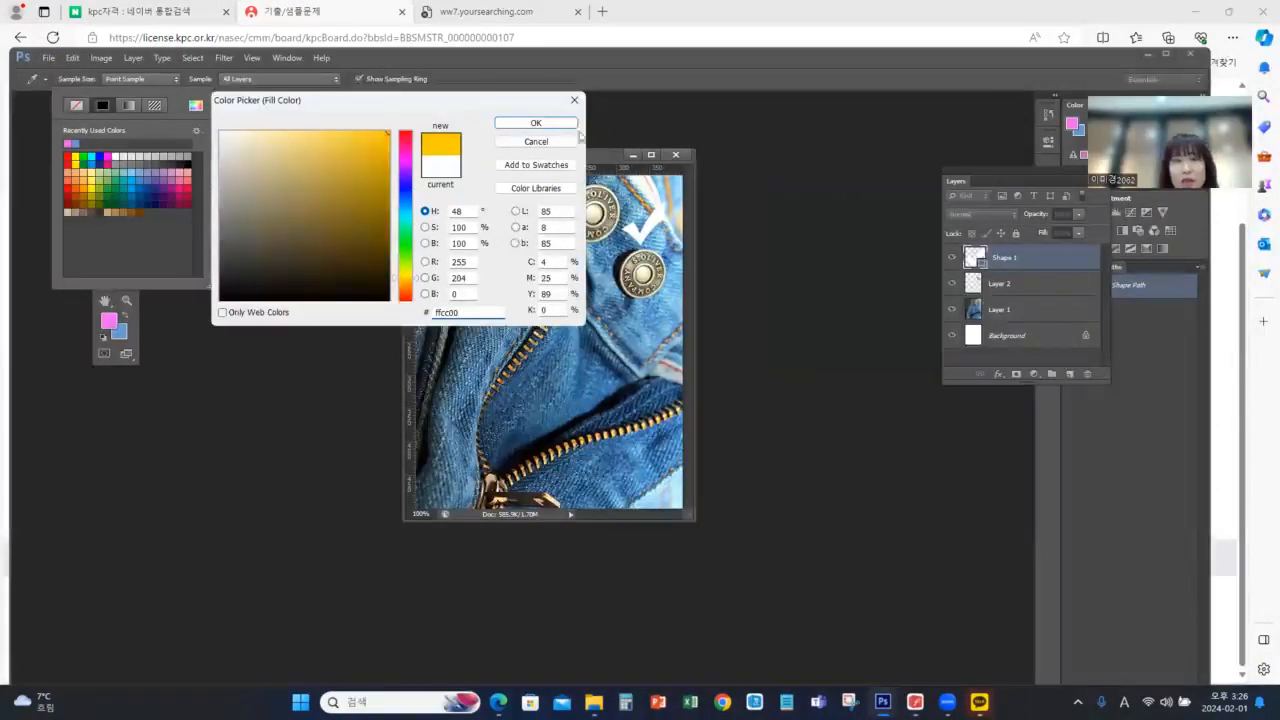
pyautogui.click(537, 123)
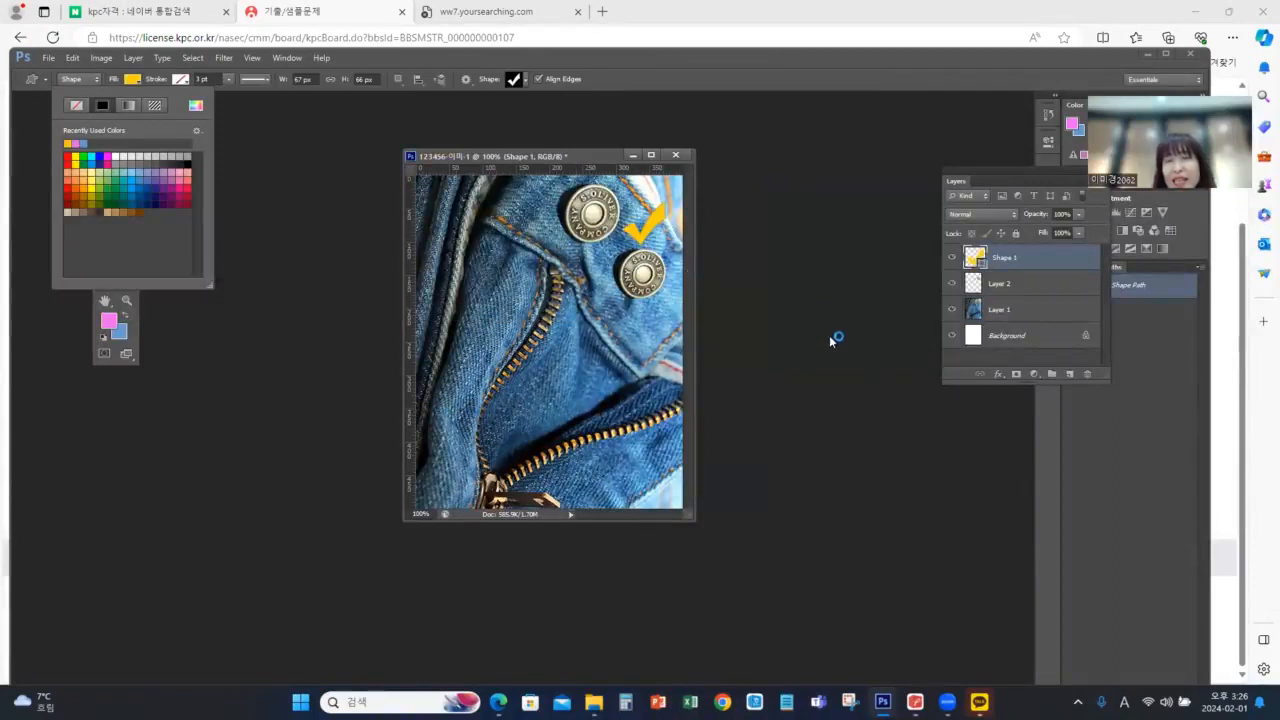
# Add a Drop Shadow layer style with its default settings to the check mark, as required in the exam PDF
pyautogui.click(915, 702)
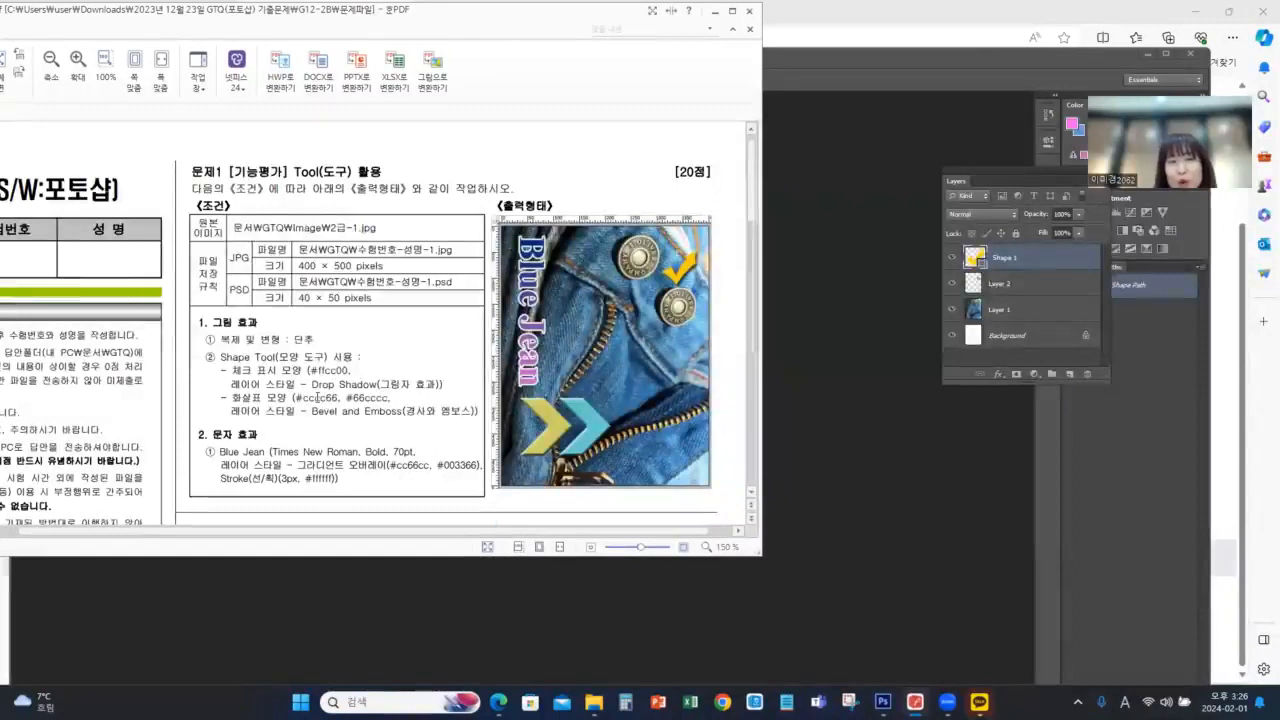
pyautogui.click(993, 376)
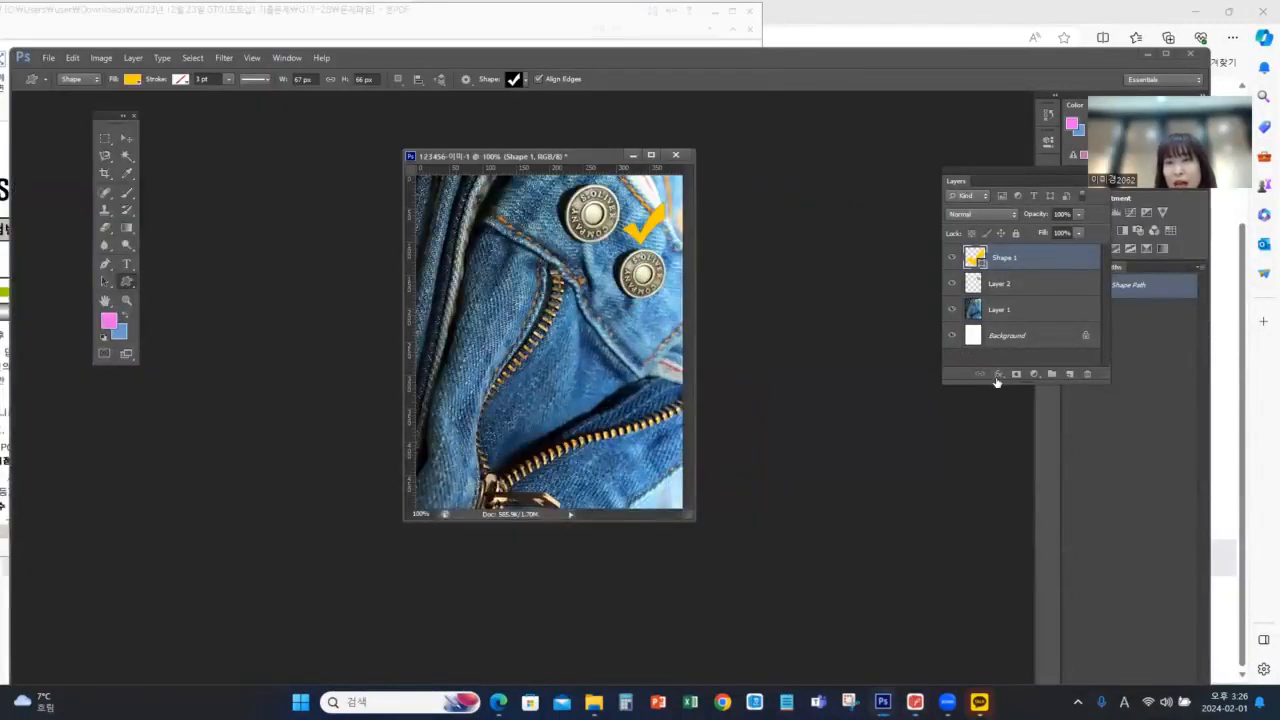
pyautogui.click(997, 375)
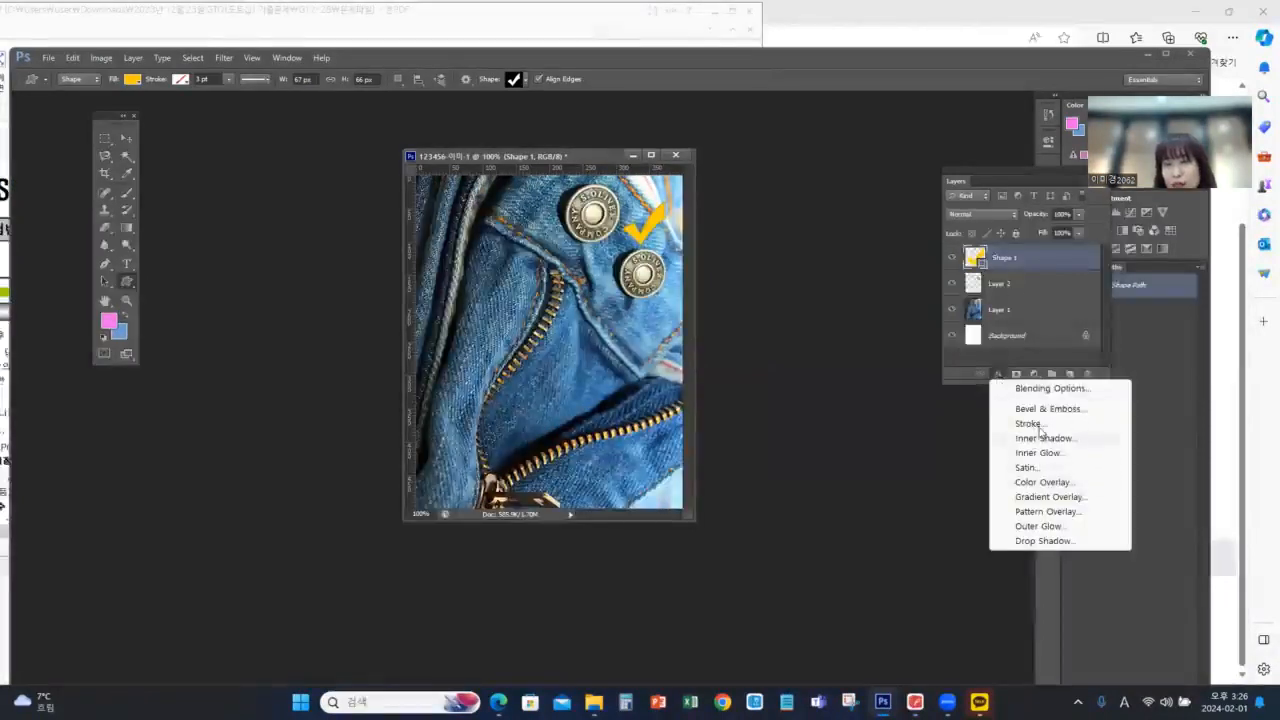
pyautogui.click(1038, 542)
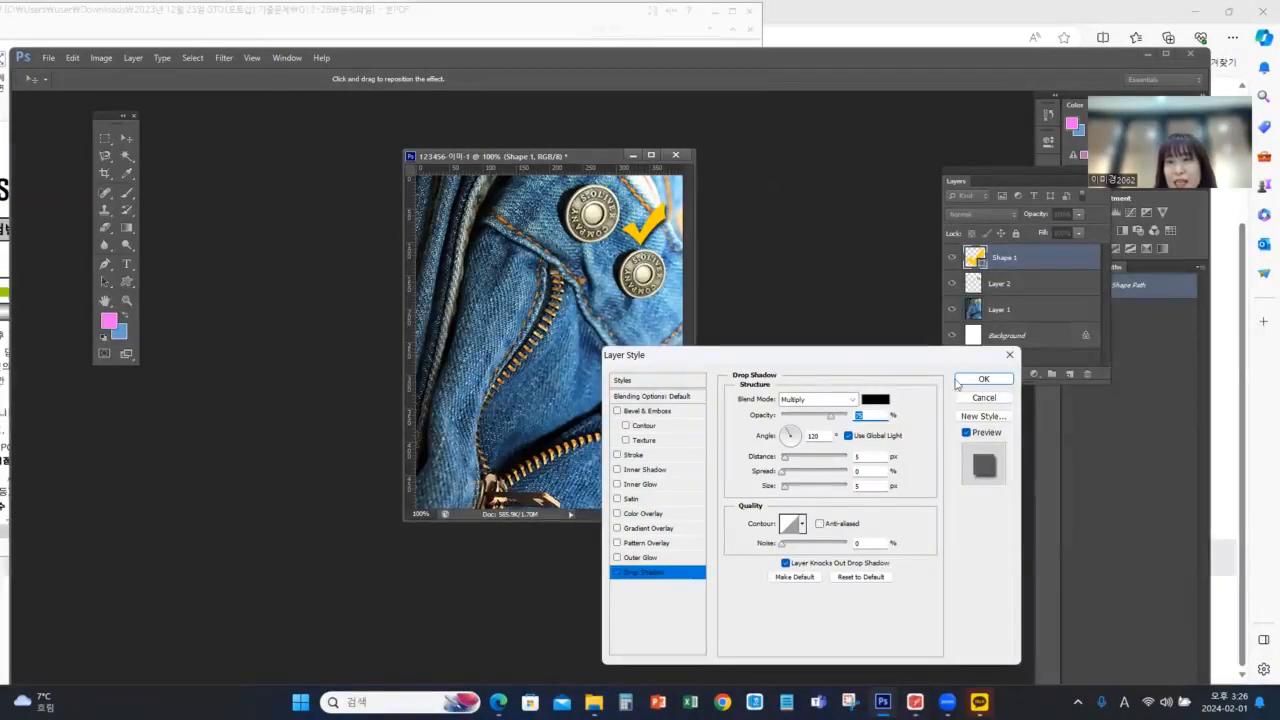
pyautogui.click(980, 380)
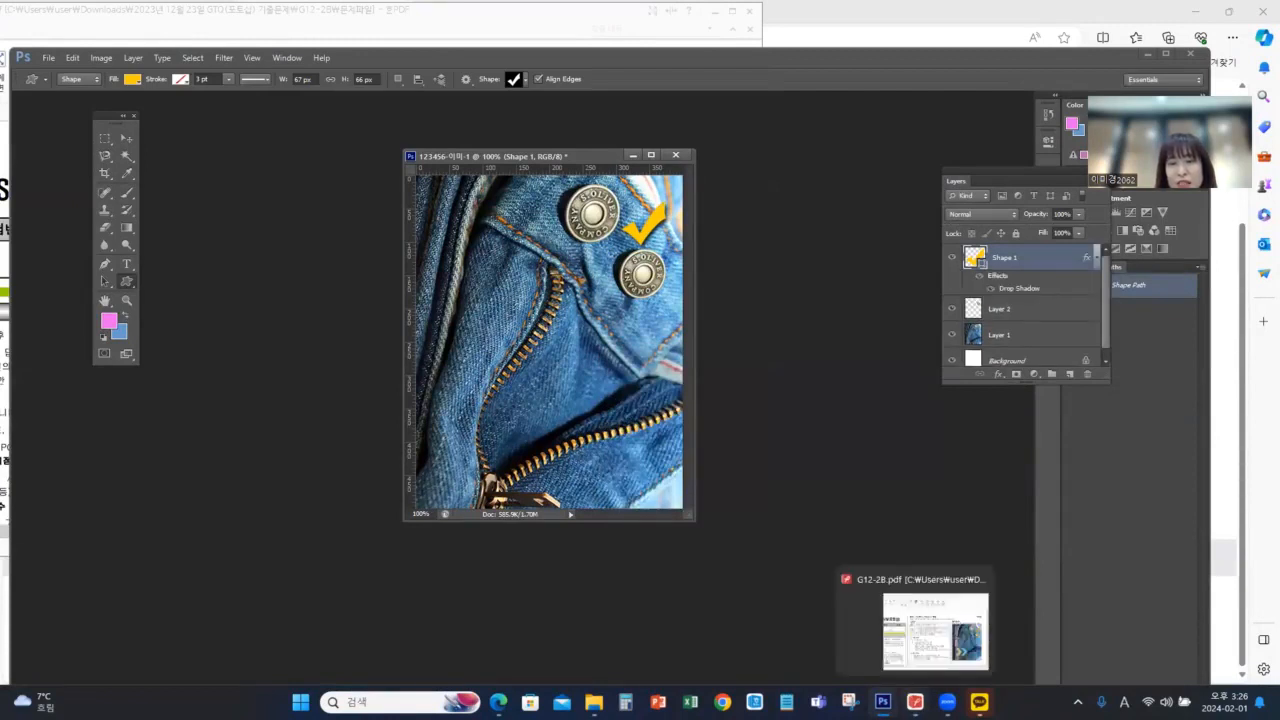
# Check the arrow requirement in the exam PDF and choose the solid chevron arrow from Photoshop's custom shape library
pyautogui.click(915, 701)
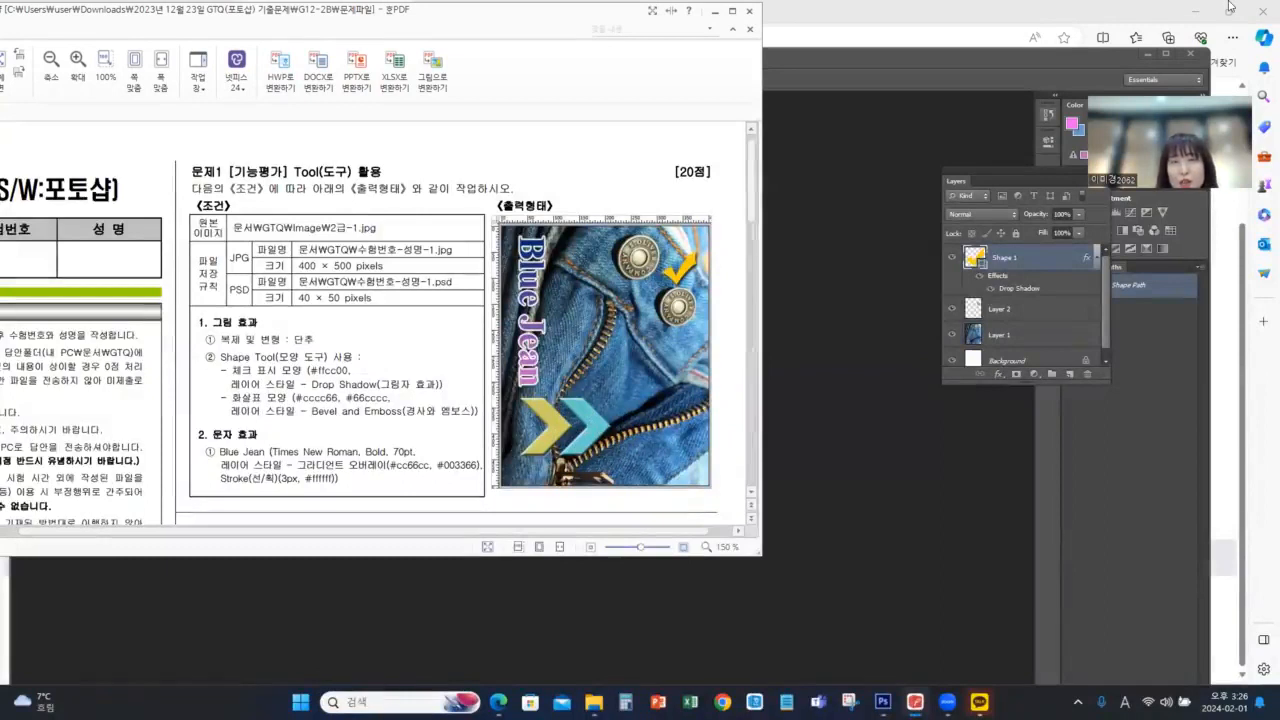
pyautogui.click(994, 62)
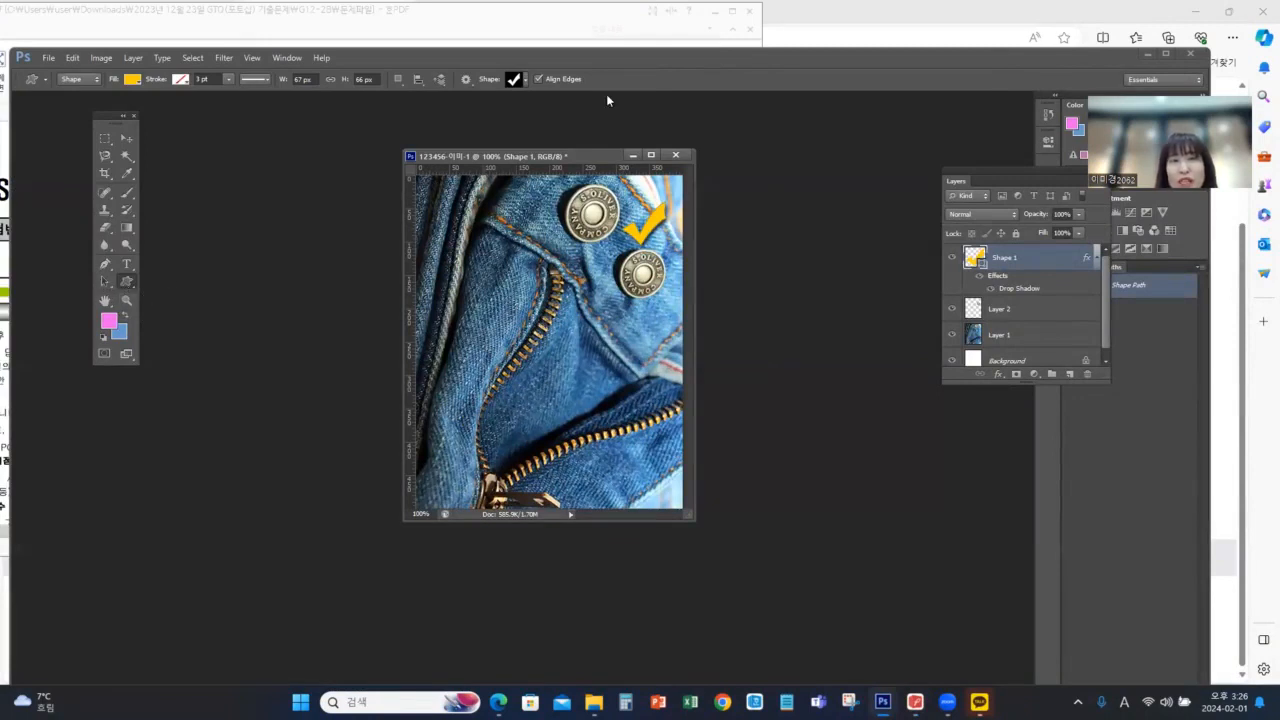
pyautogui.click(525, 79)
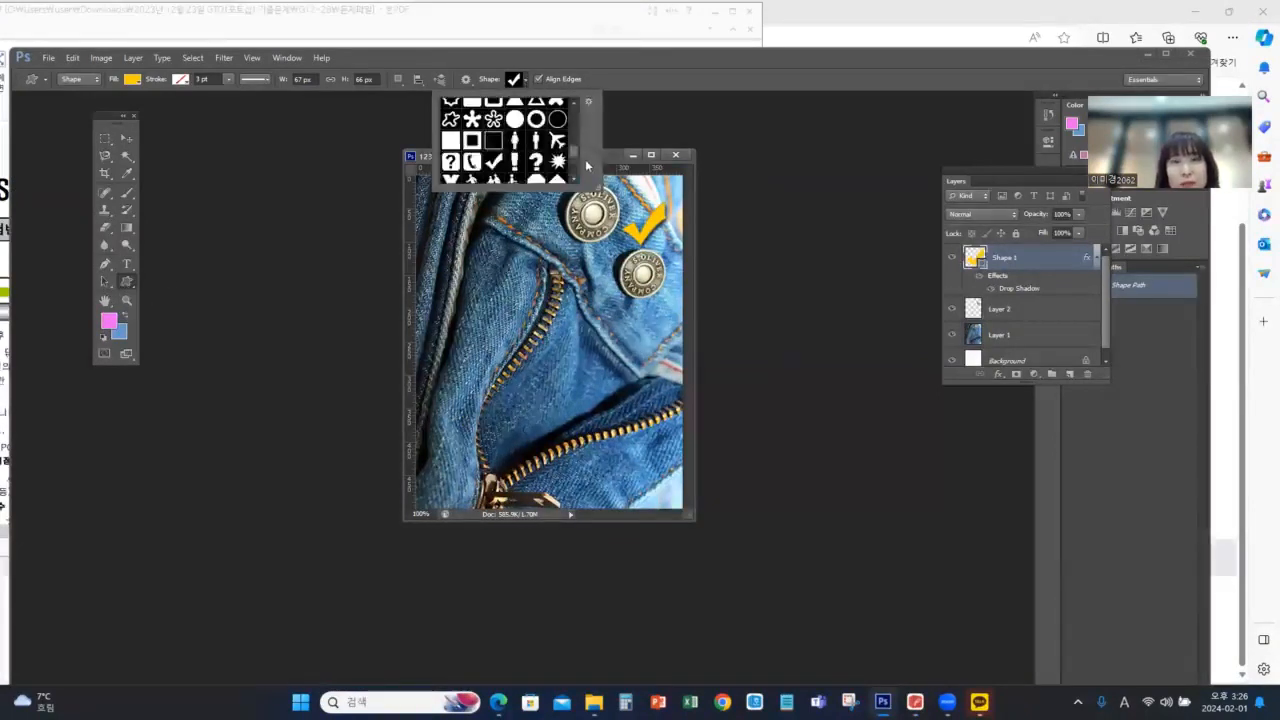
pyautogui.scroll(-10, 569, 152)
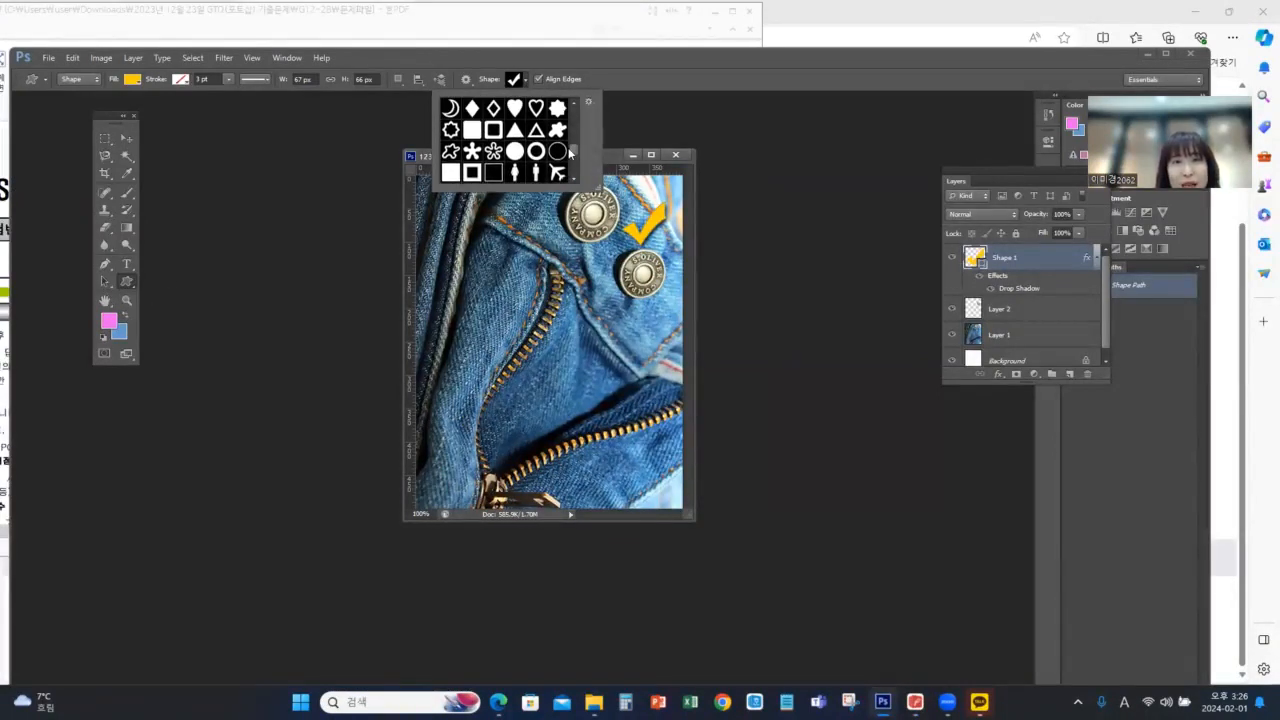
pyautogui.scroll(8, 569, 152)
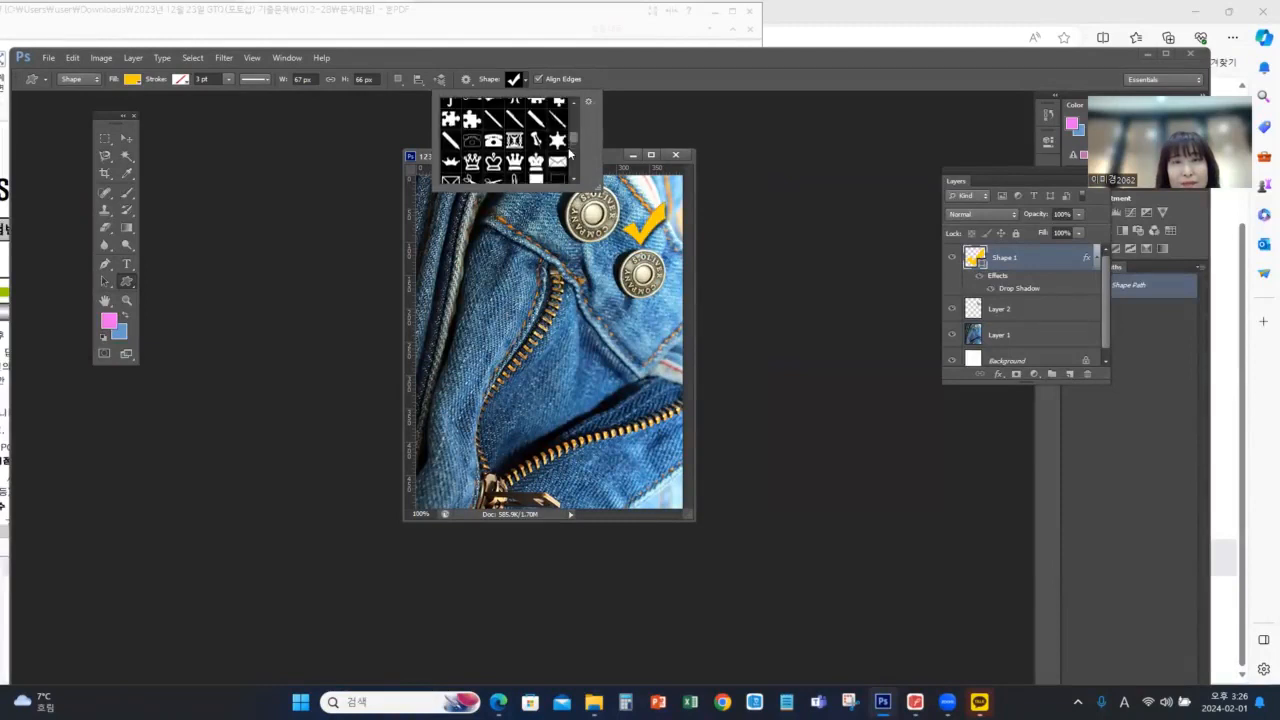
pyautogui.scroll(-8, 569, 152)
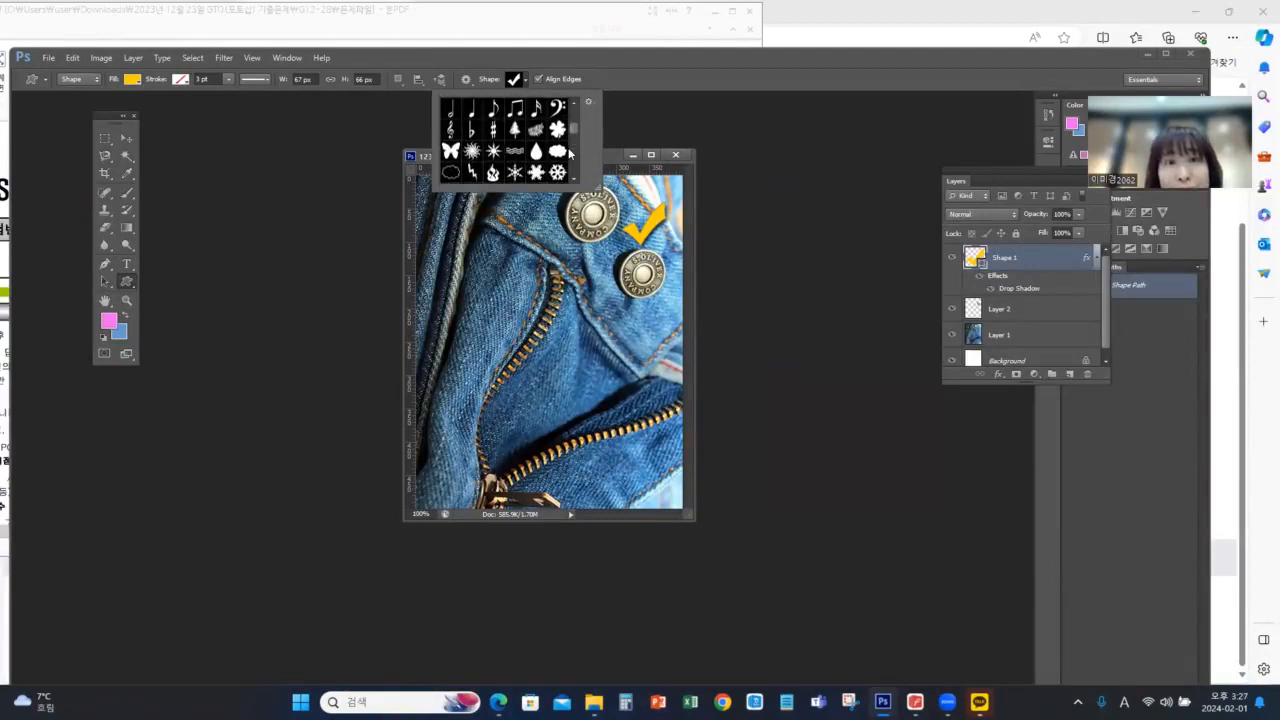
pyautogui.scroll(6, 568, 147)
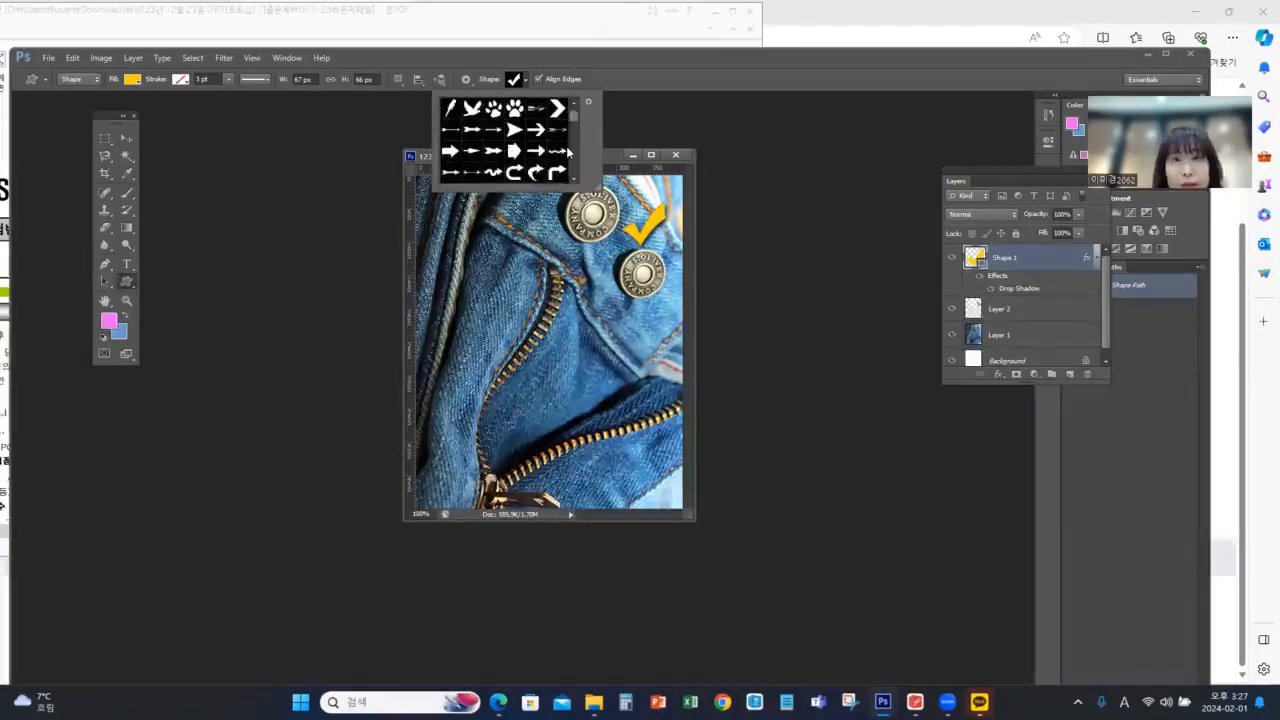
pyautogui.scroll(1, 565, 146)
pyautogui.click(559, 133)
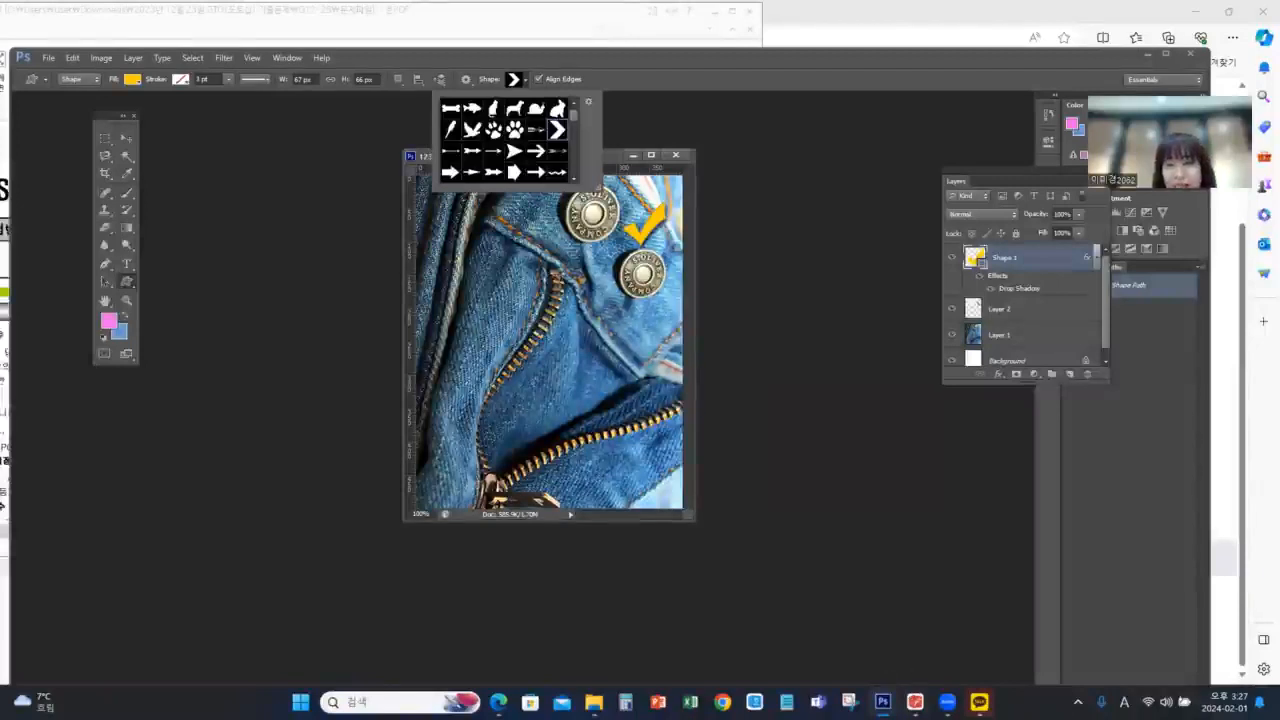
pyautogui.click(915, 702)
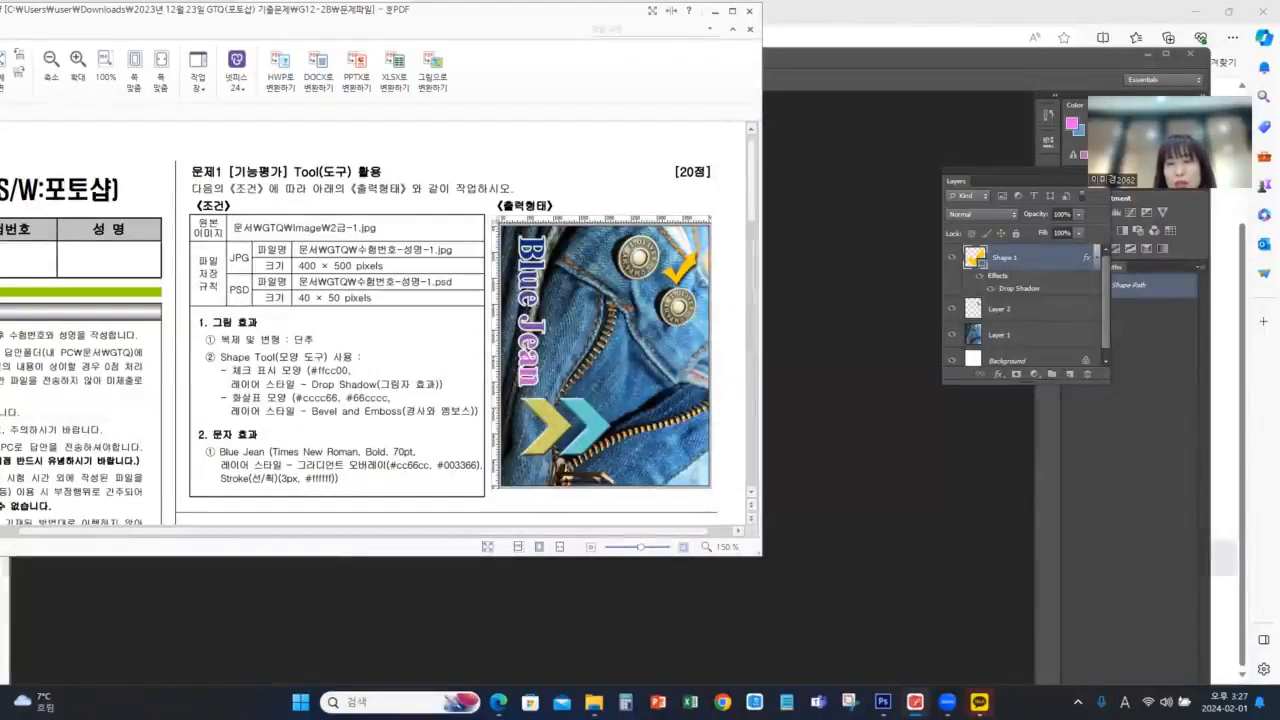
pyautogui.click(915, 702)
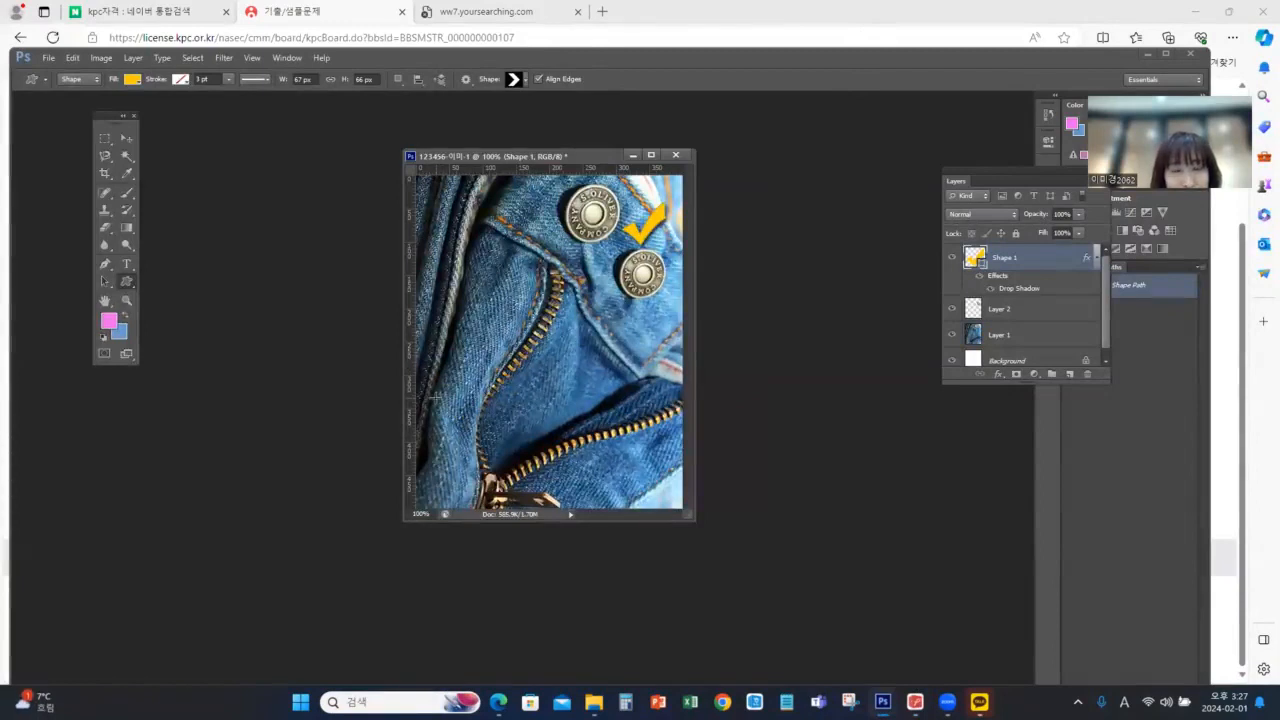
pyautogui.moveTo(430, 392); pyautogui.dragTo(487, 457)
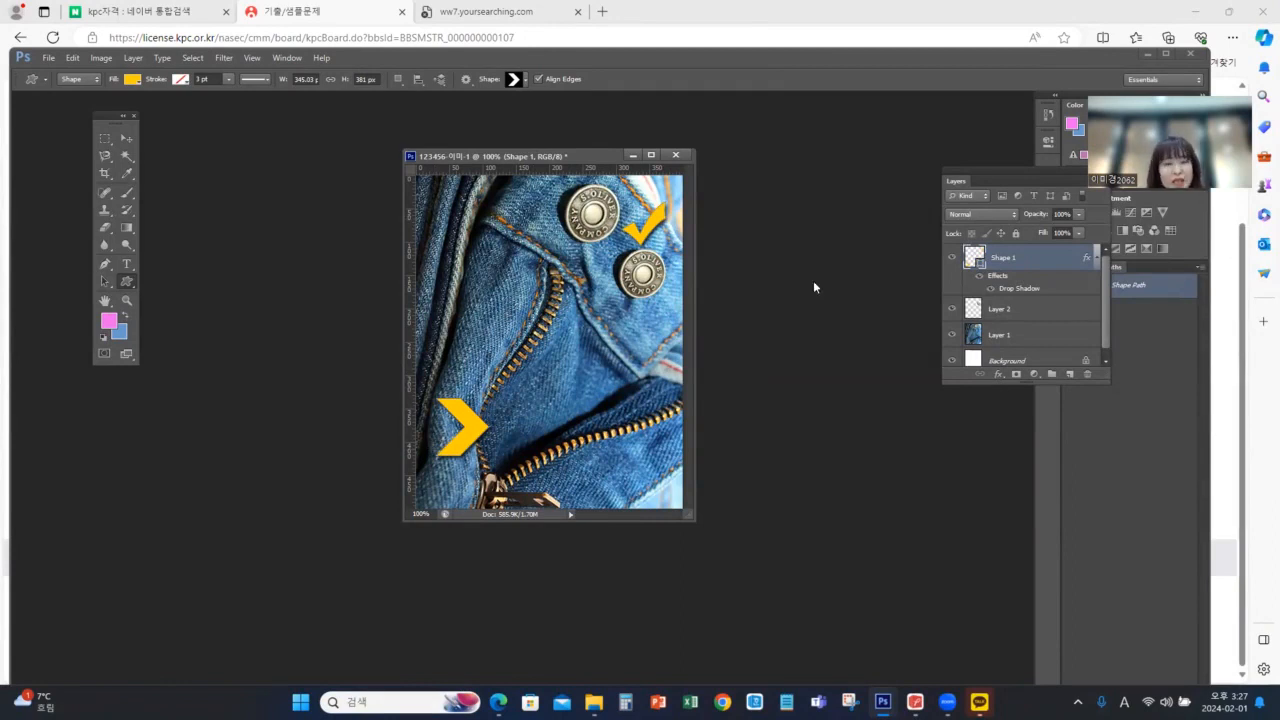
pyautogui.hotkey('ctrl', 'z')
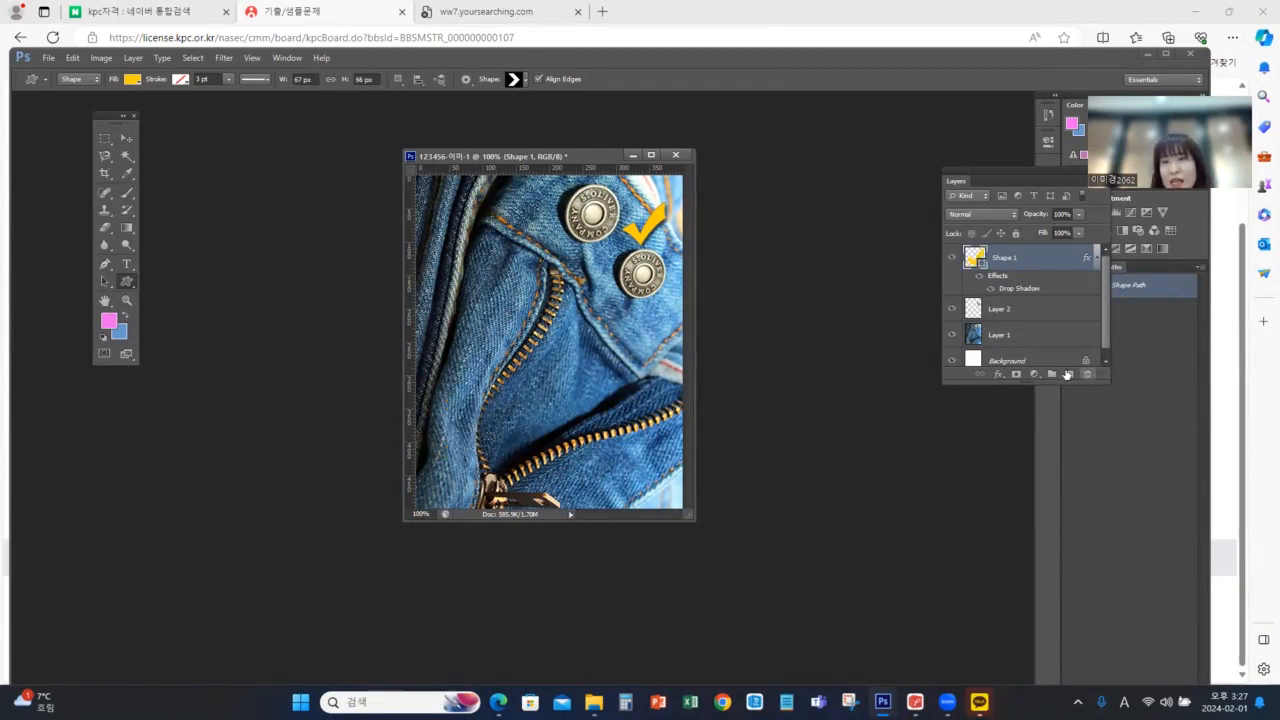
# On a new layer, draw the chevron about 80 × 87 px in the image's lower-left area and enlarge it to about 112%, following the exam PDF
pyautogui.click(1068, 374)
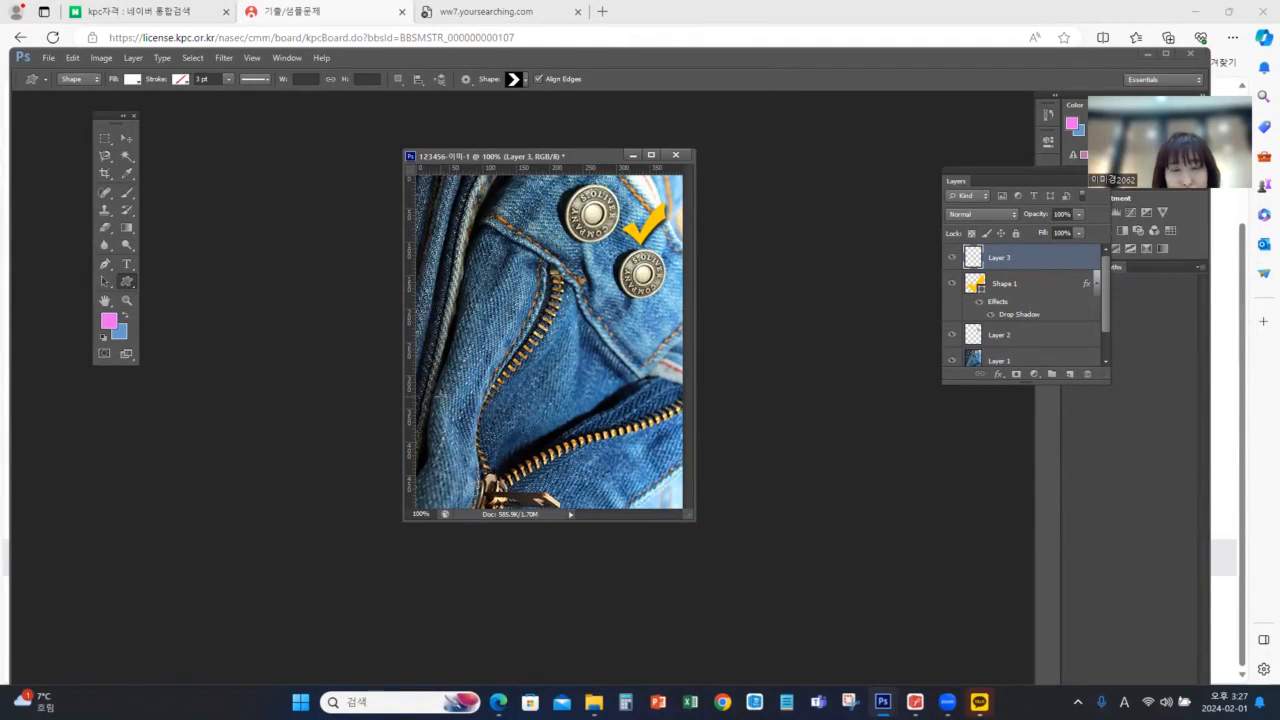
pyautogui.moveTo(440, 395); pyautogui.dragTo(520, 482)
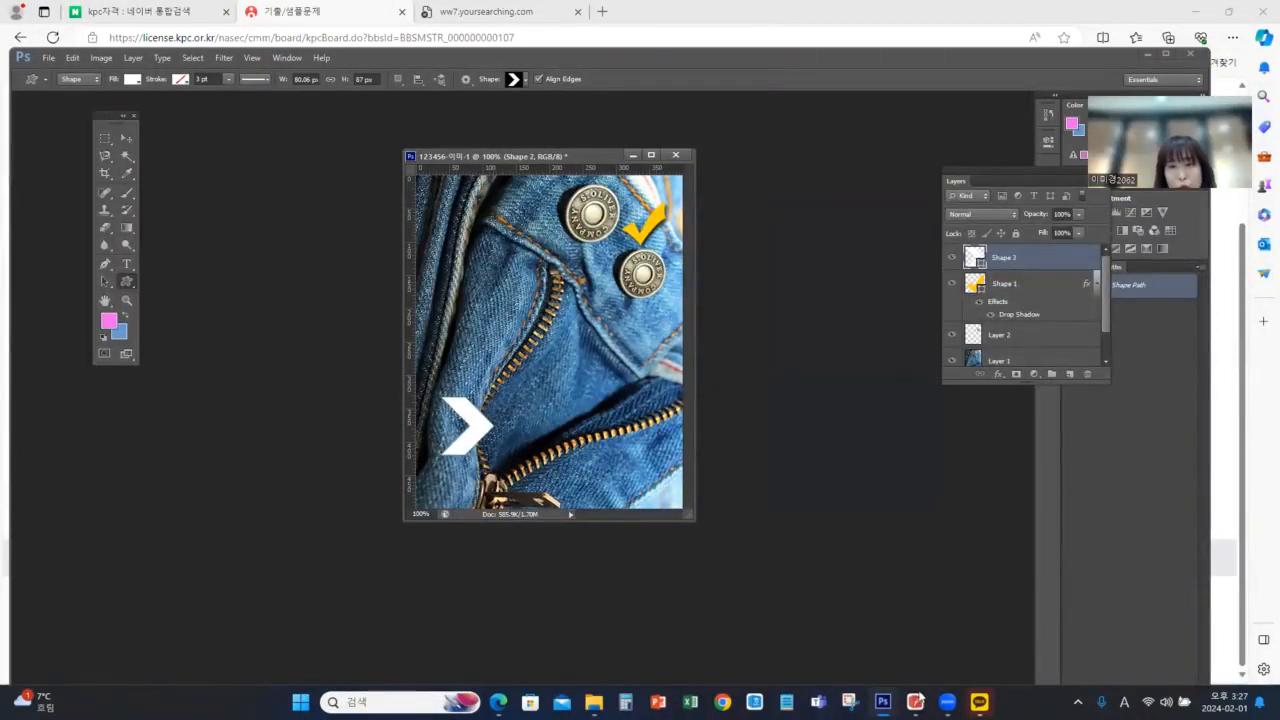
pyautogui.click(915, 702)
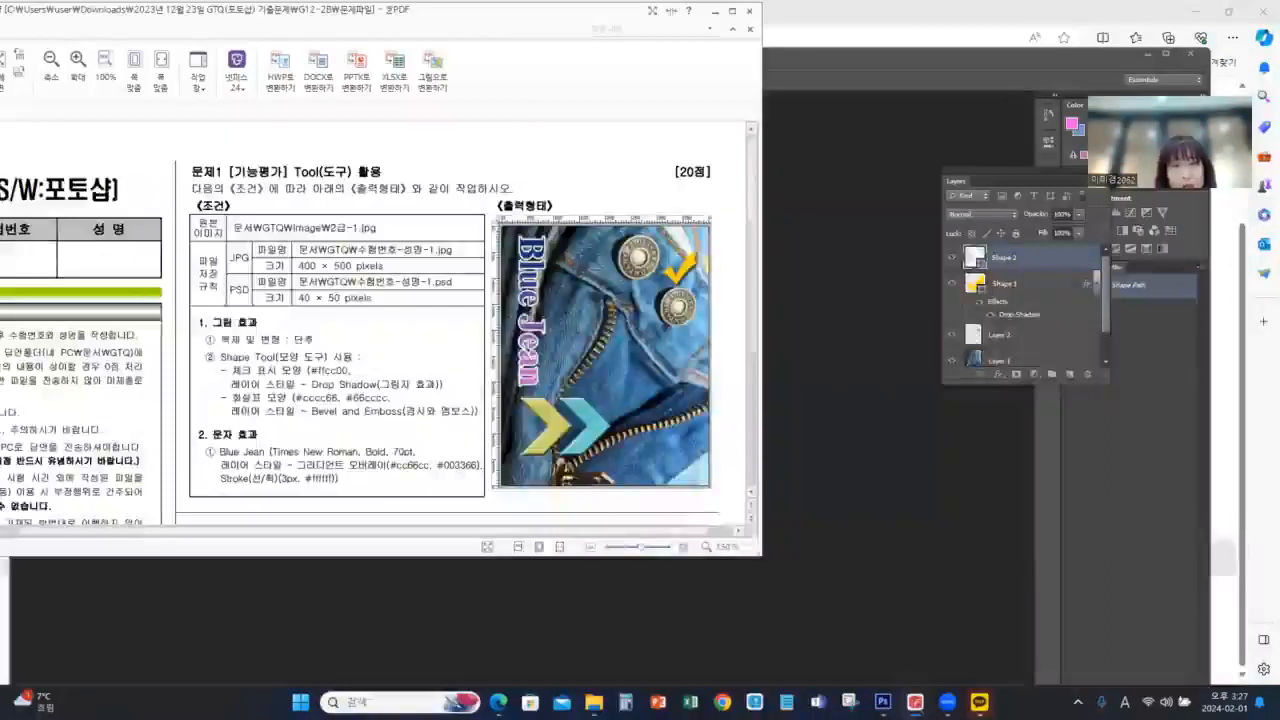
pyautogui.click(915, 702)
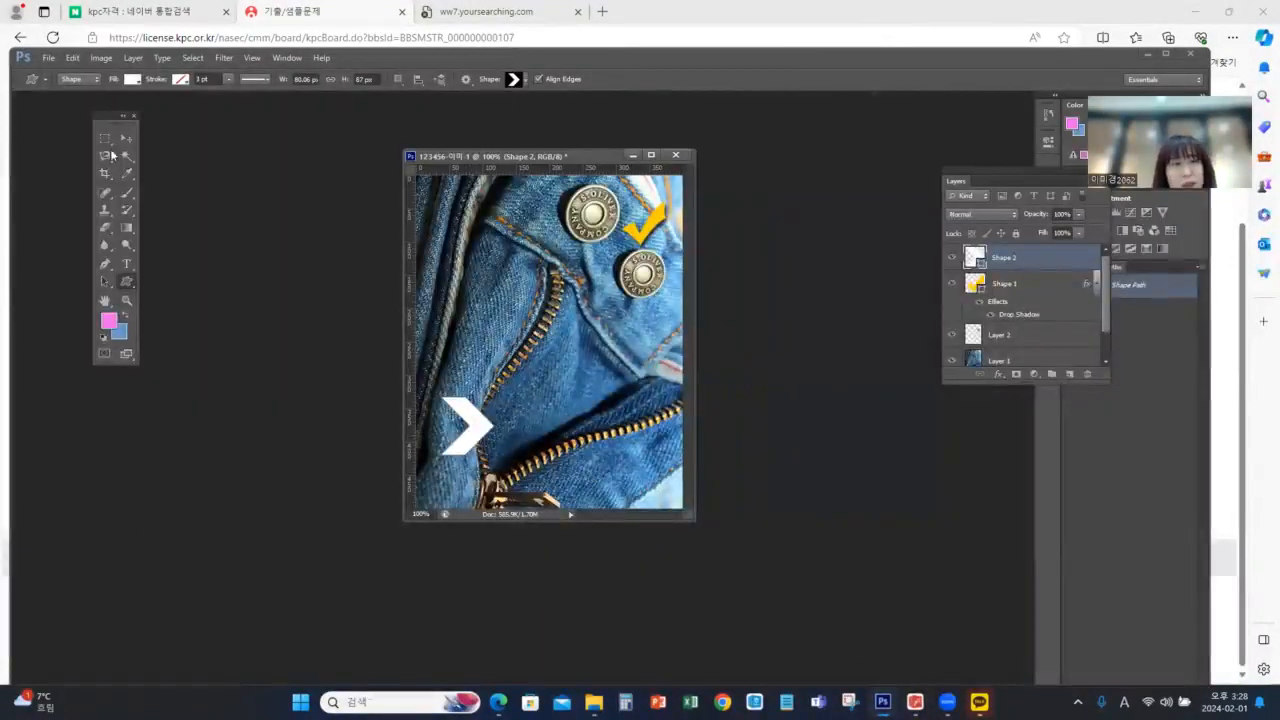
pyautogui.hotkey('ctrl', 't')
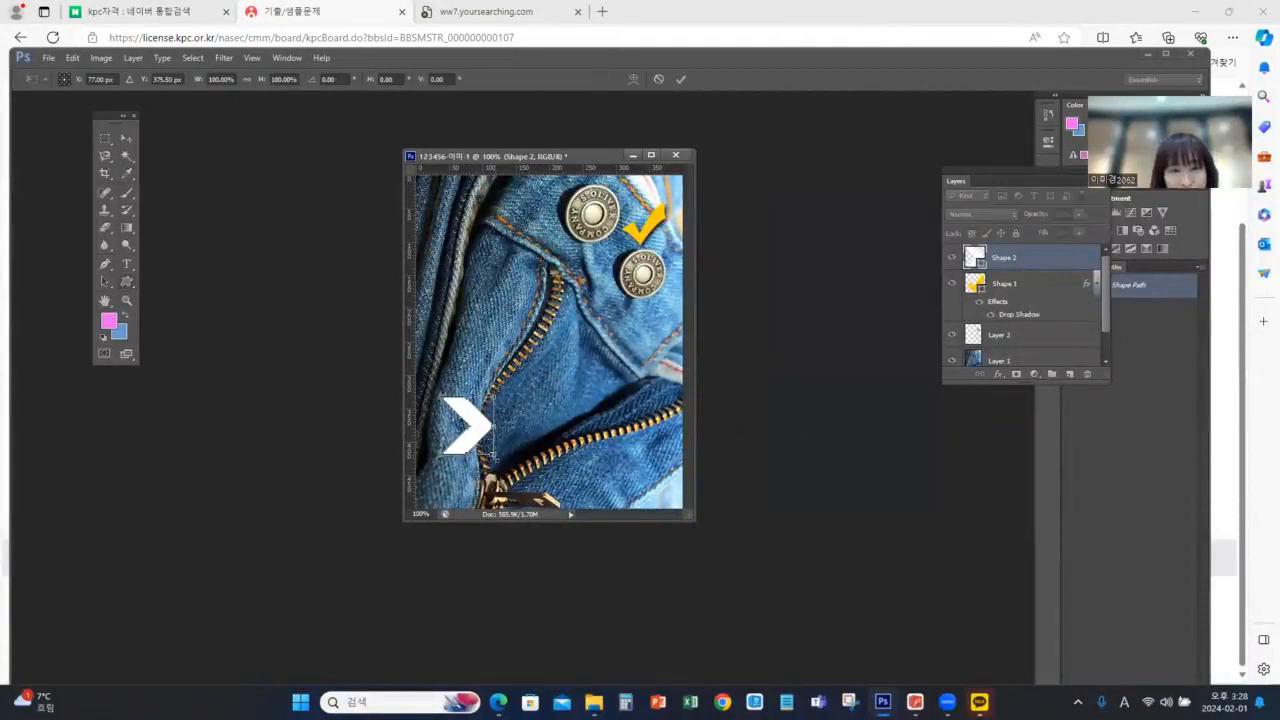
pyautogui.moveTo(491, 456); pyautogui.dragTo(500, 465)
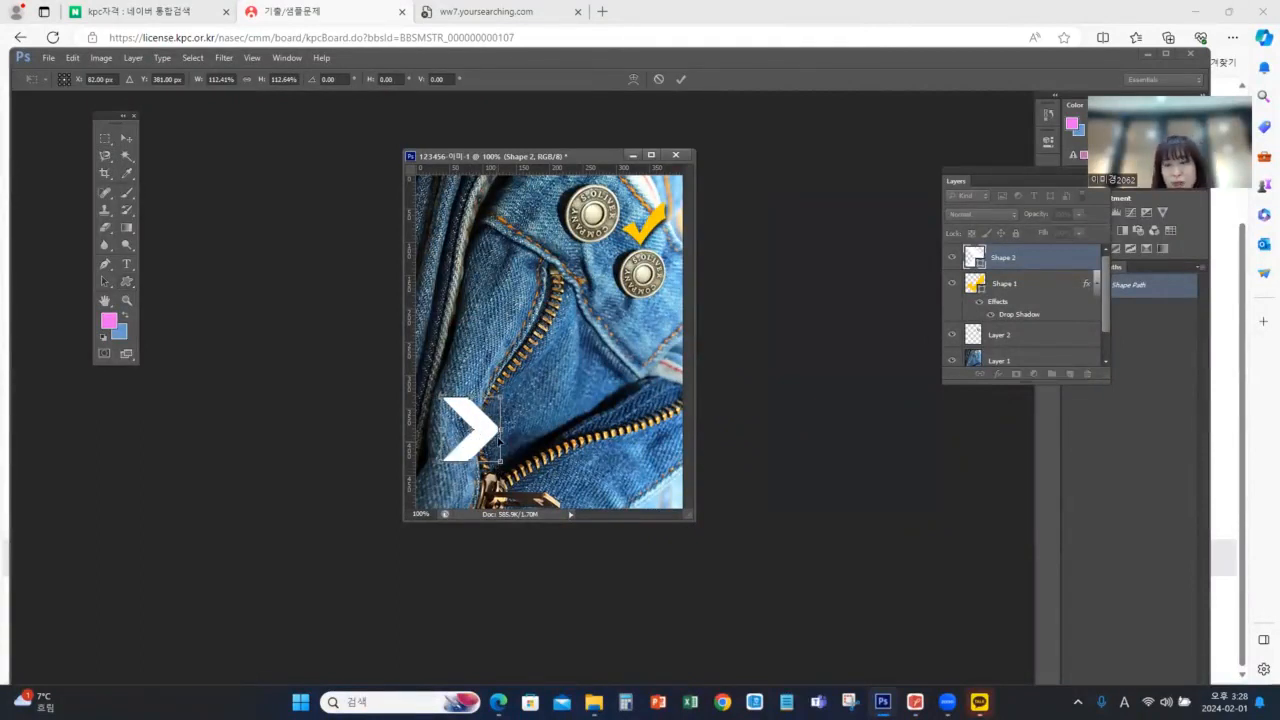
pyautogui.press('Return')
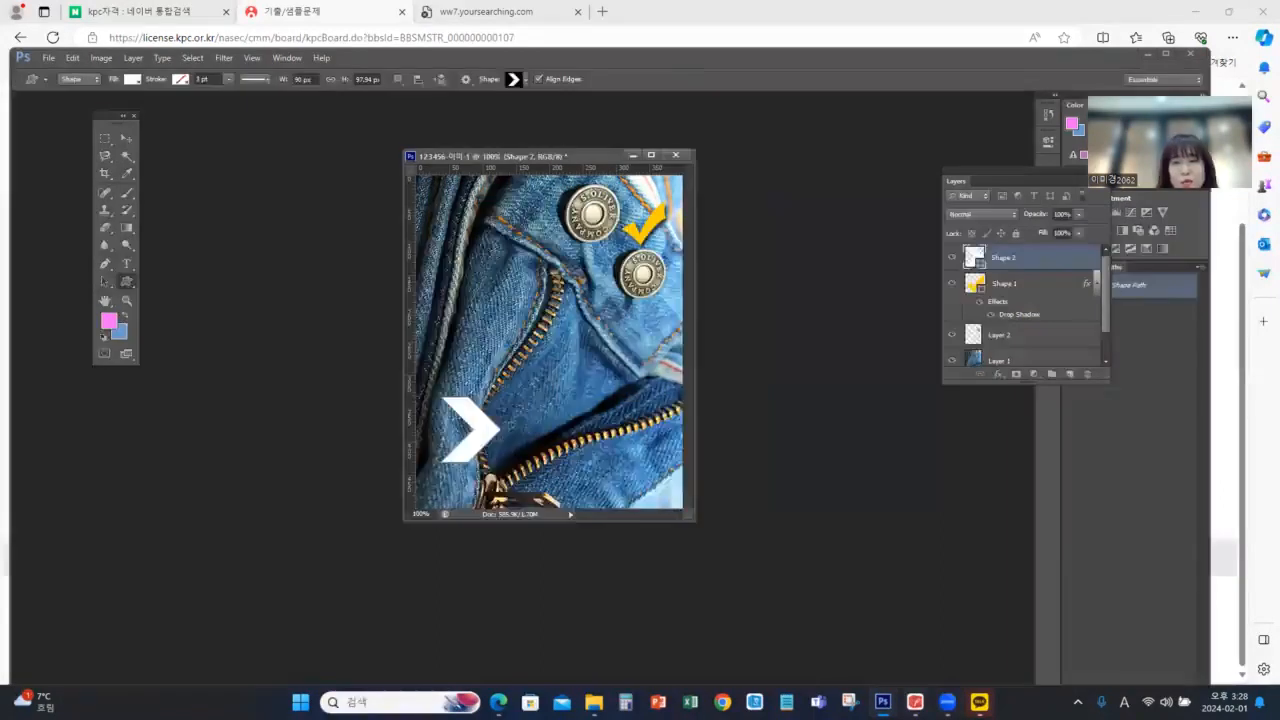
# Look up the first arrow colour in the exam PDF and set the chevron's fill to #cccc66 in Photoshop
pyautogui.hotkey('alt', 'Tab')
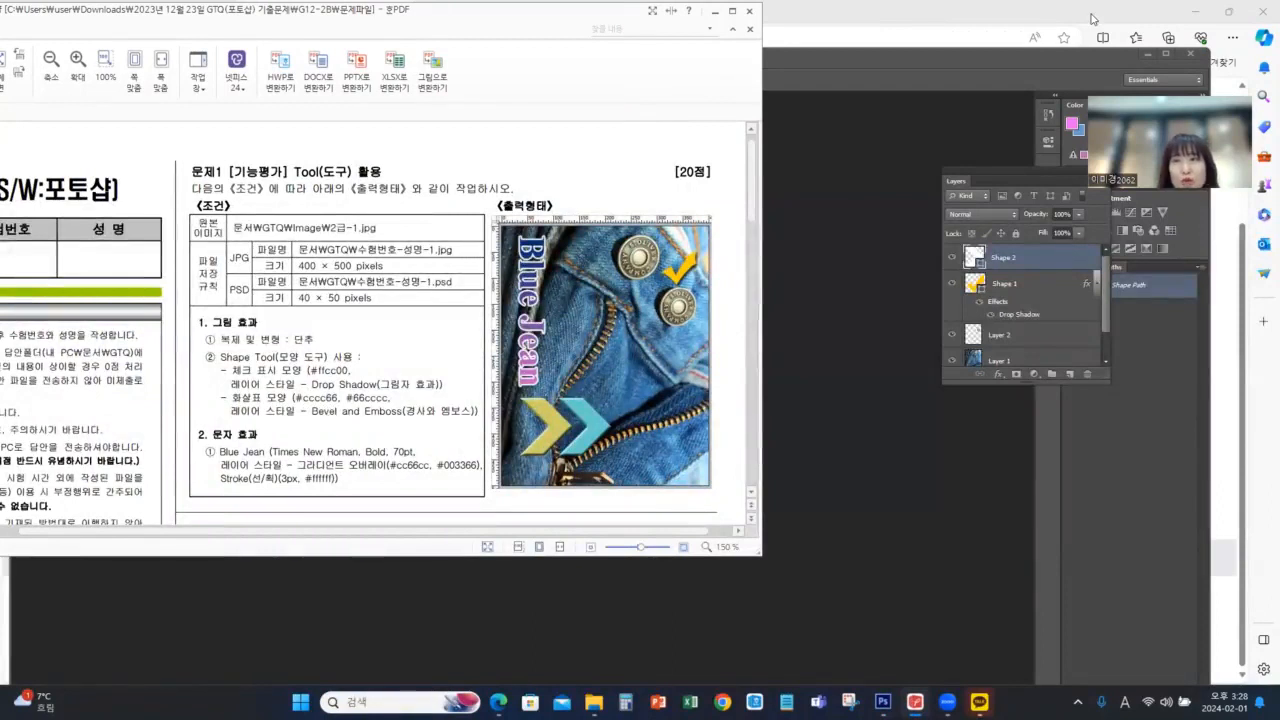
pyautogui.hotkey('alt', 'Tab')
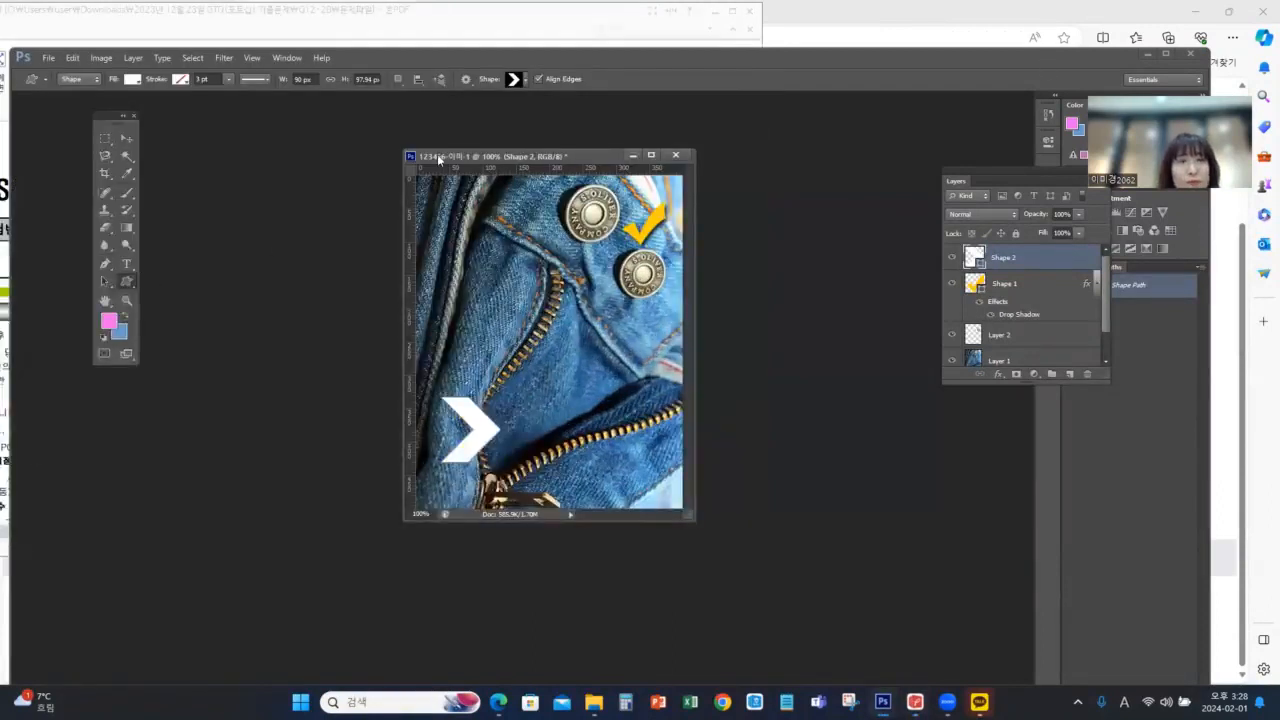
pyautogui.click(132, 80)
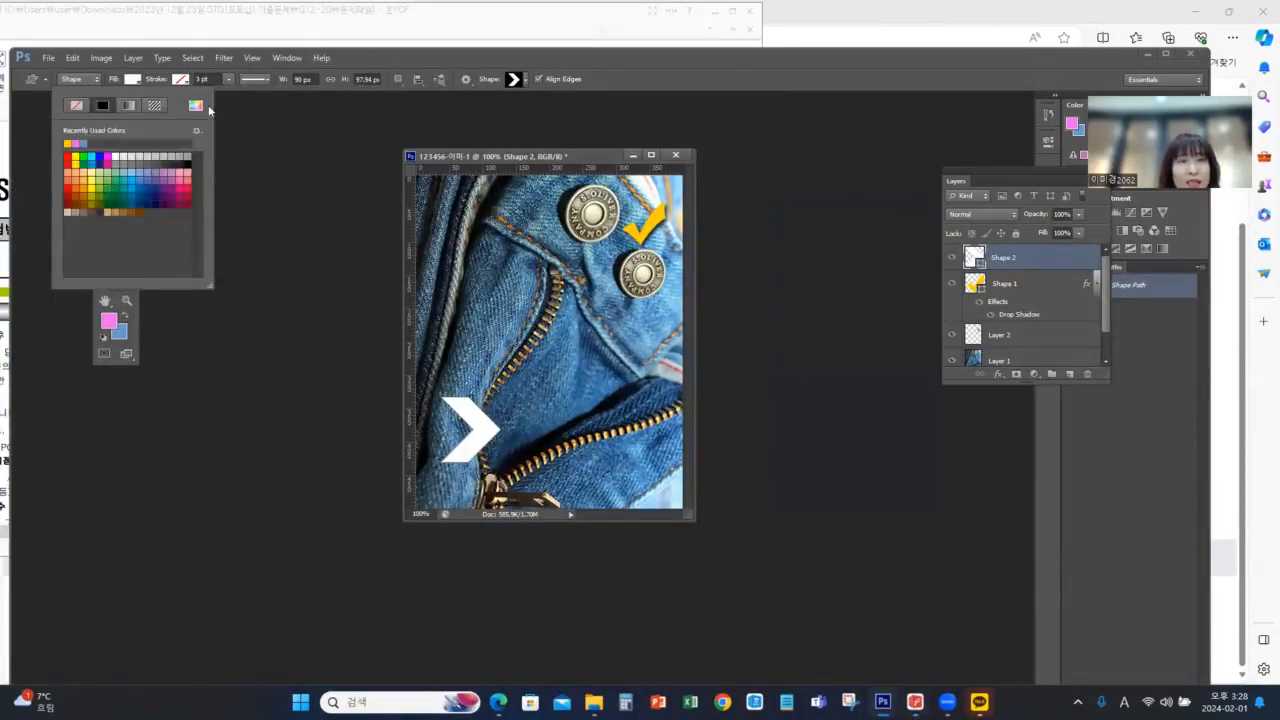
pyautogui.click(195, 105)
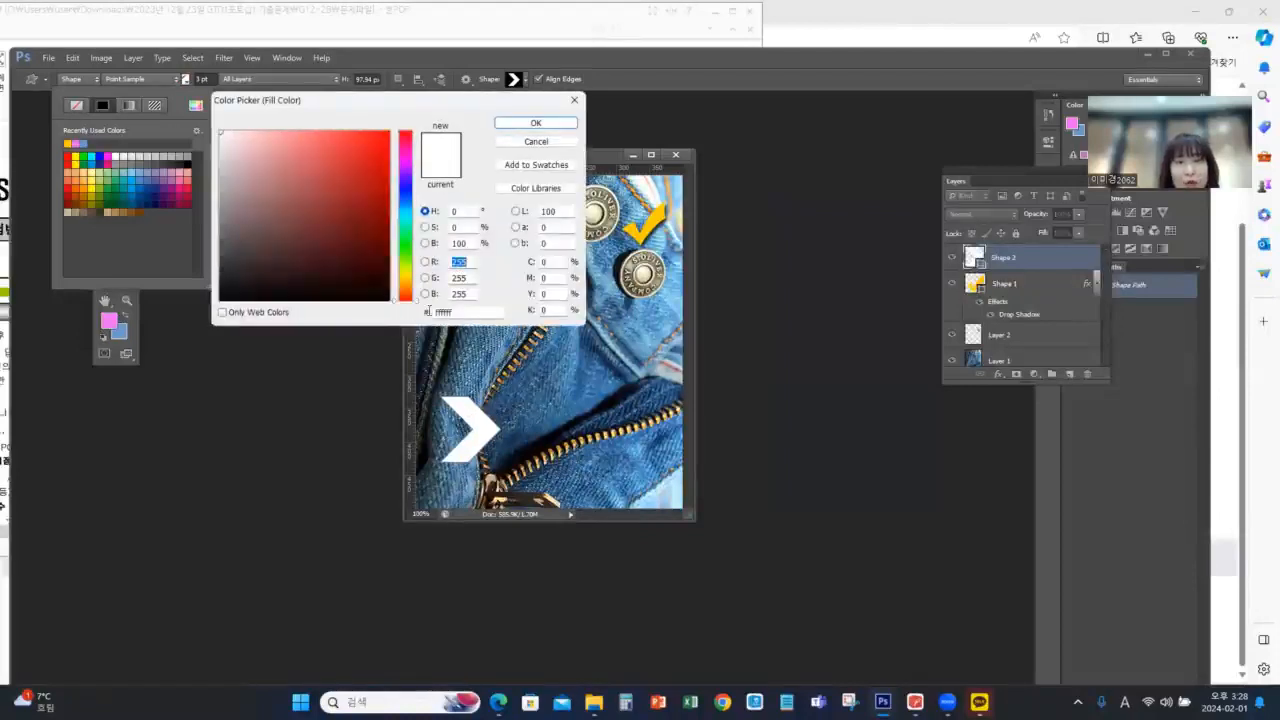
pyautogui.write('cccc')
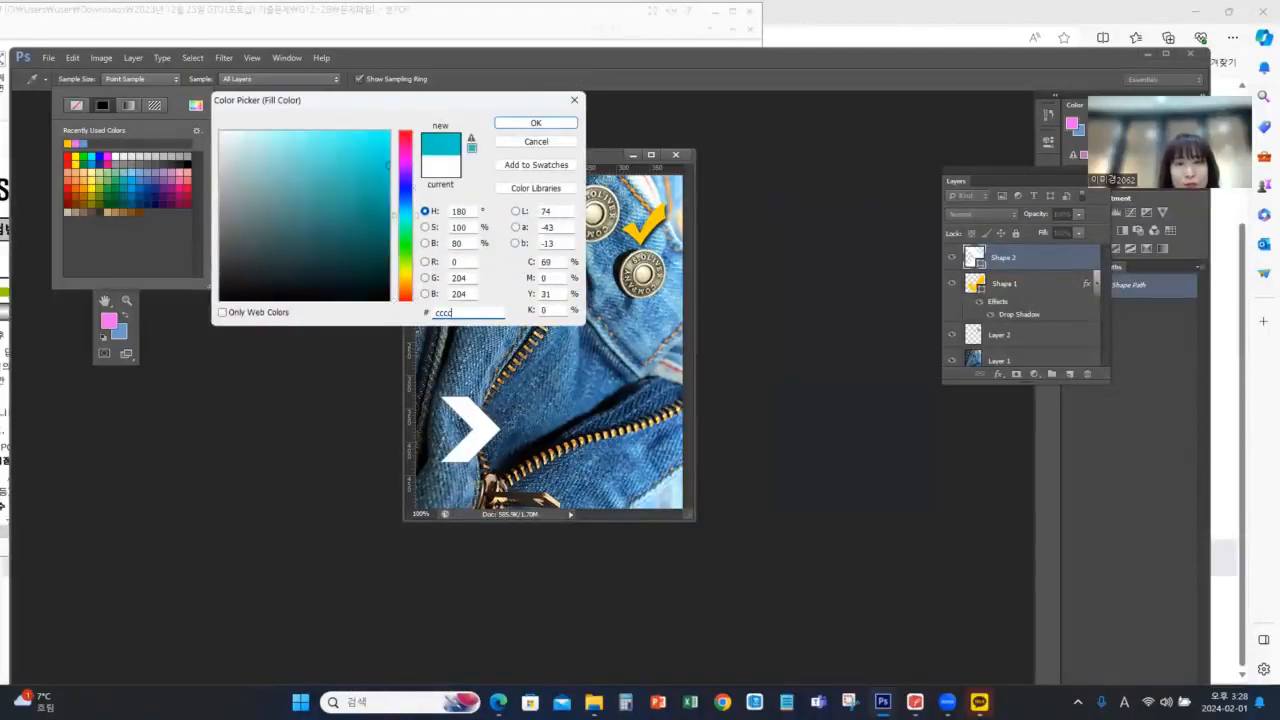
pyautogui.write('66')
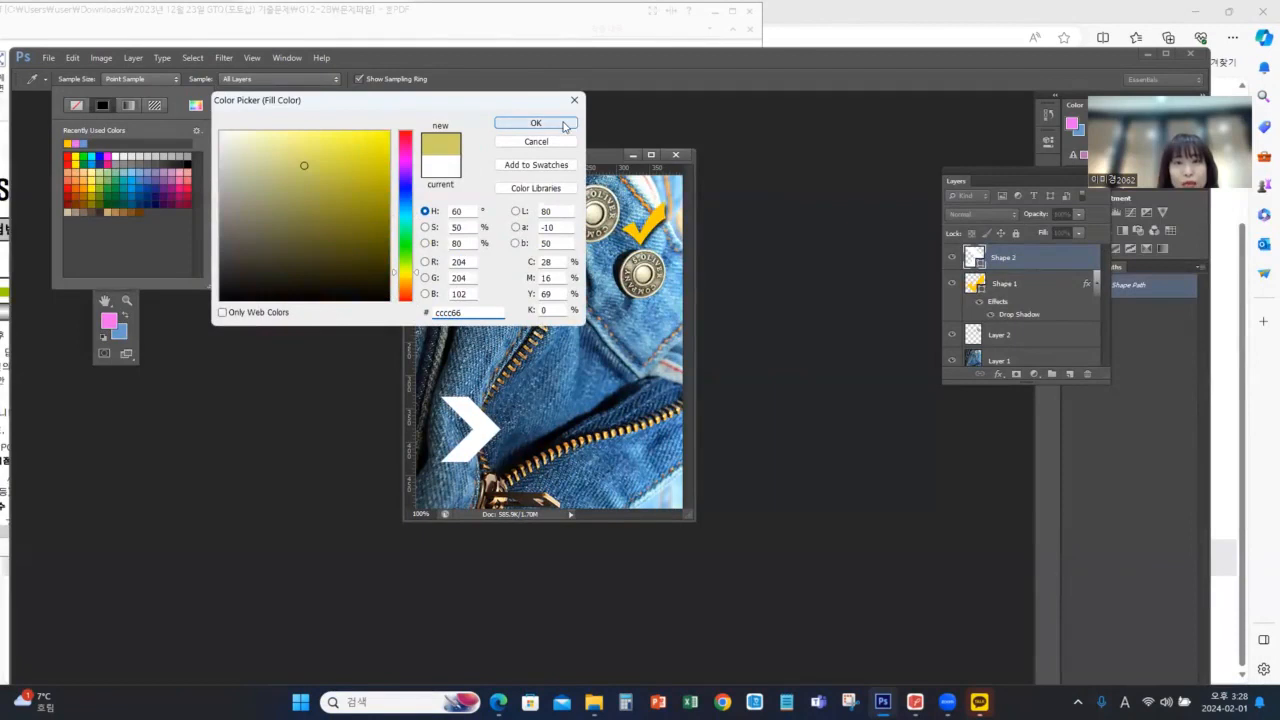
pyautogui.press('Return')
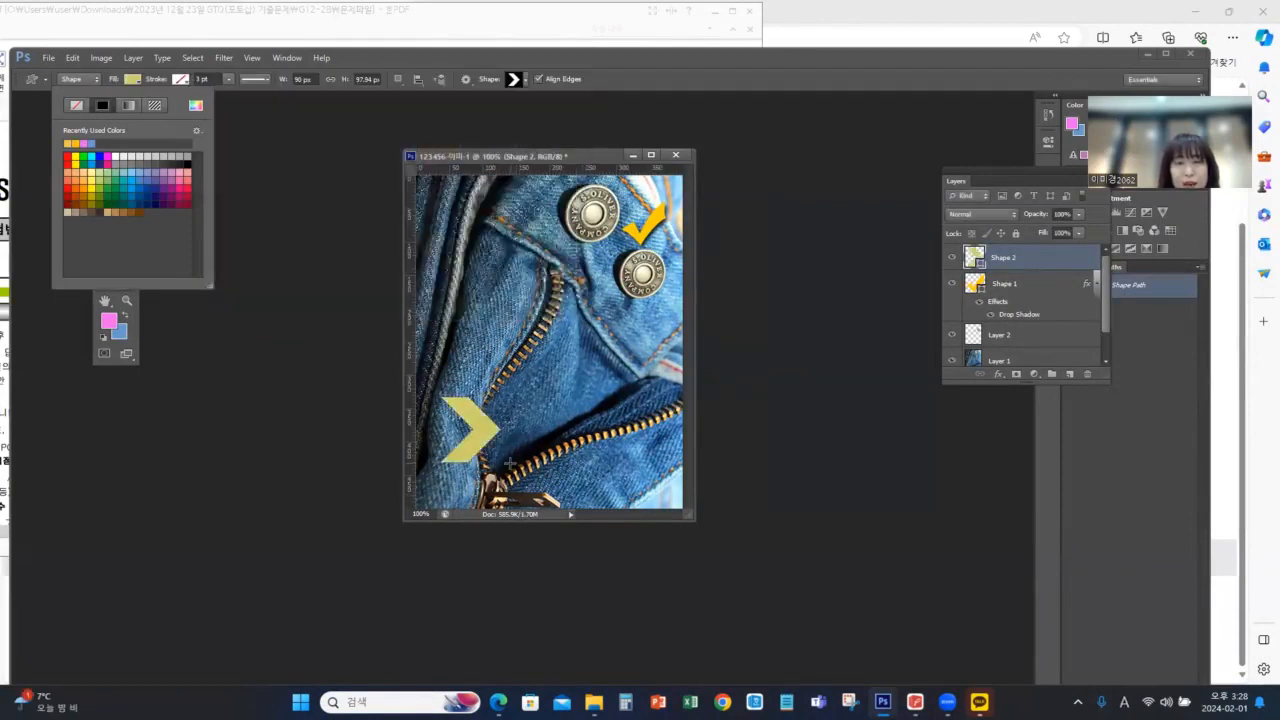
# Check the arrow's layer style in the exam PDF and apply Bevel & Emboss to the chevron with default settings
pyautogui.click(915, 702)
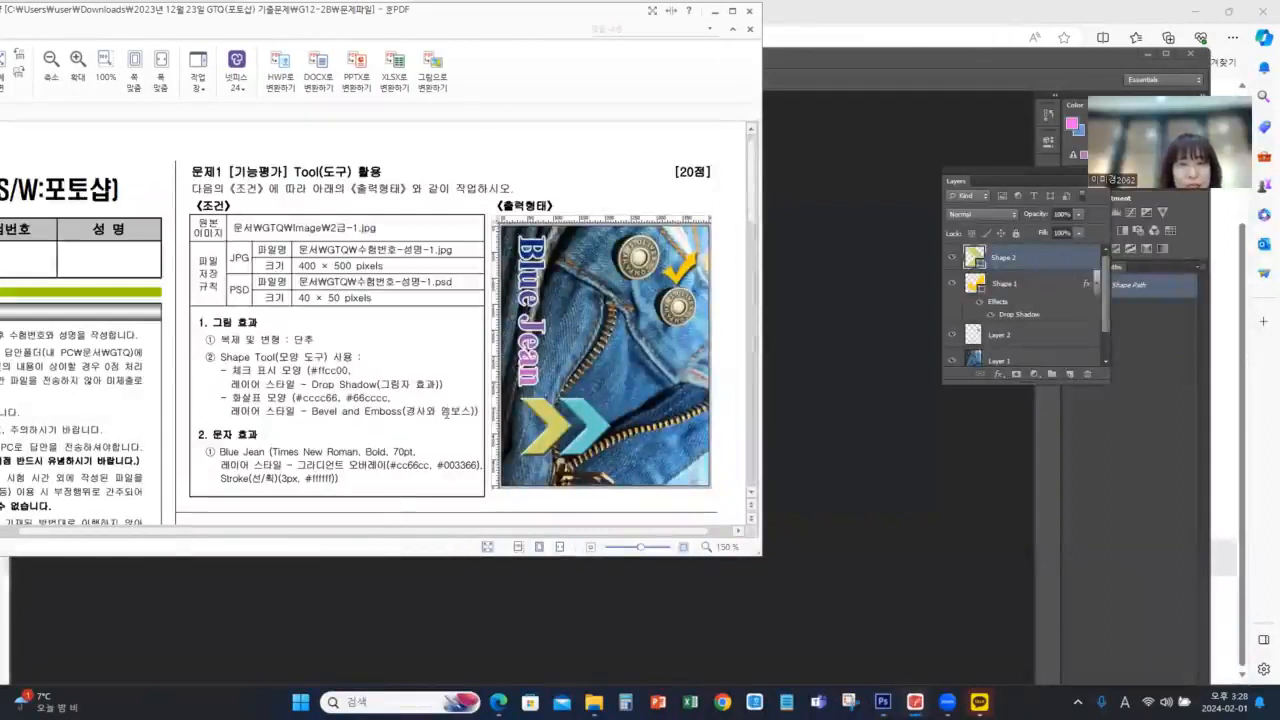
pyautogui.click(980, 58)
pyautogui.click(997, 375)
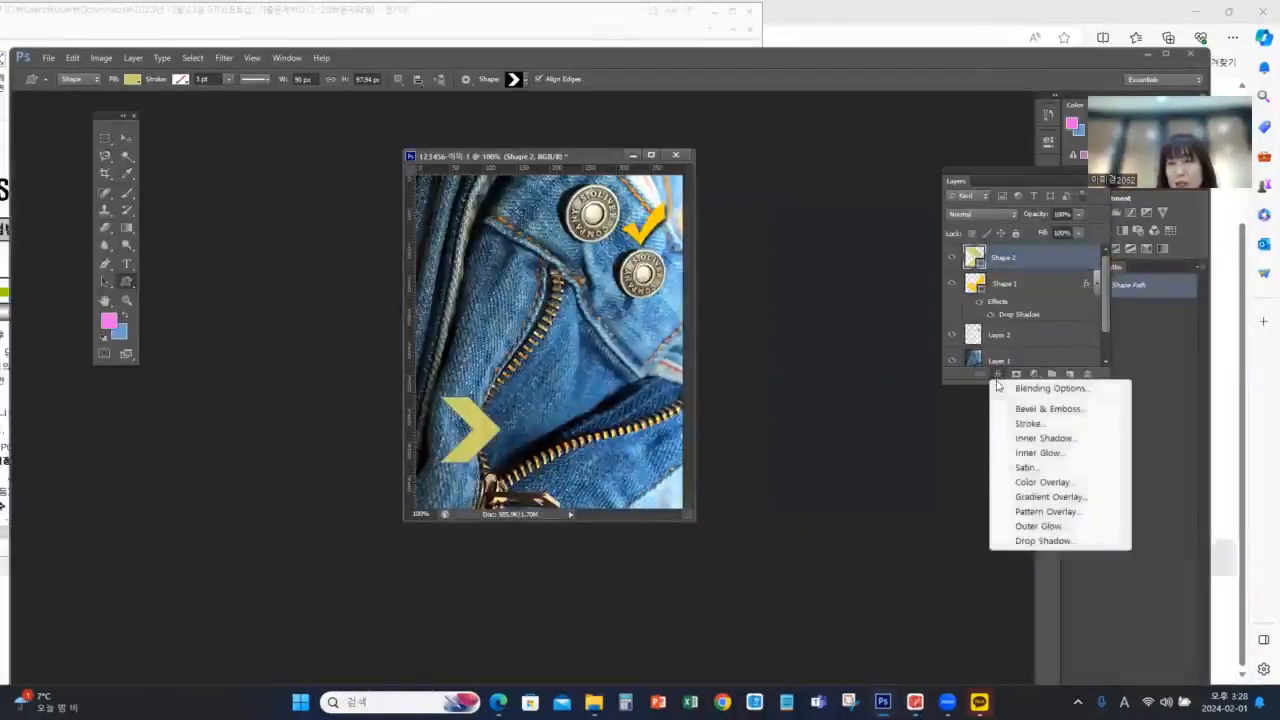
pyautogui.click(1044, 408)
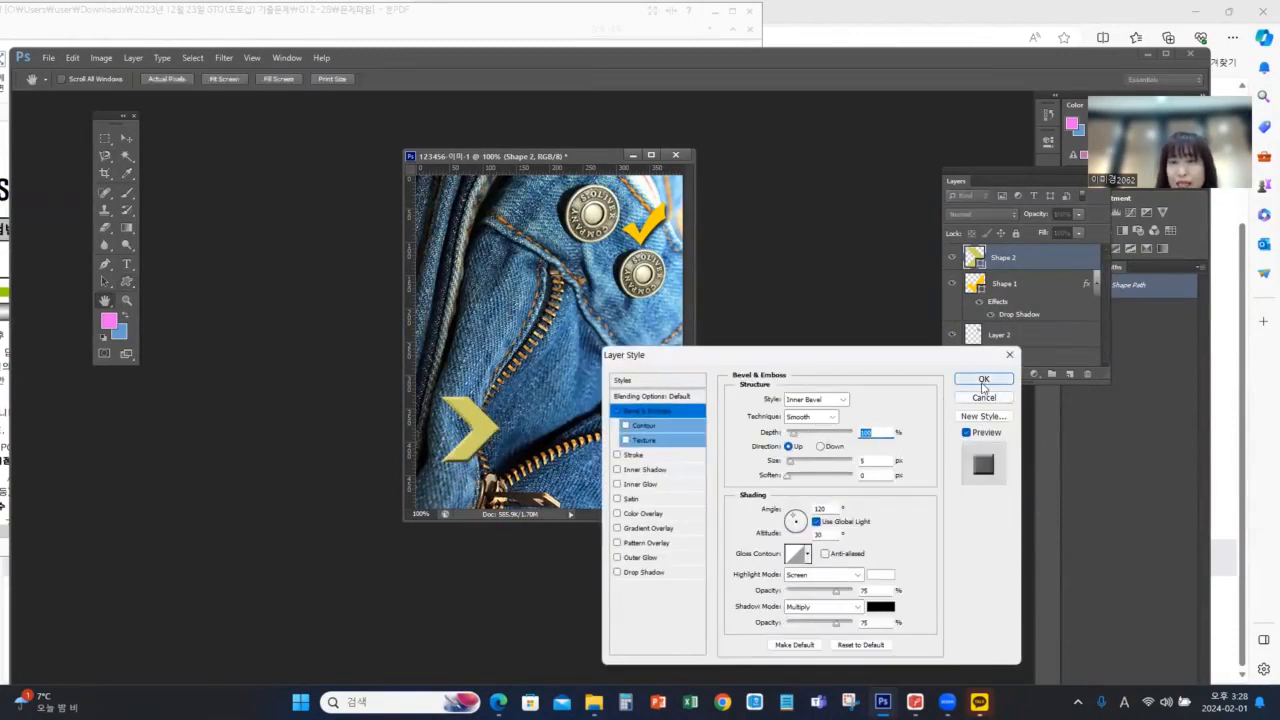
pyautogui.click(983, 380)
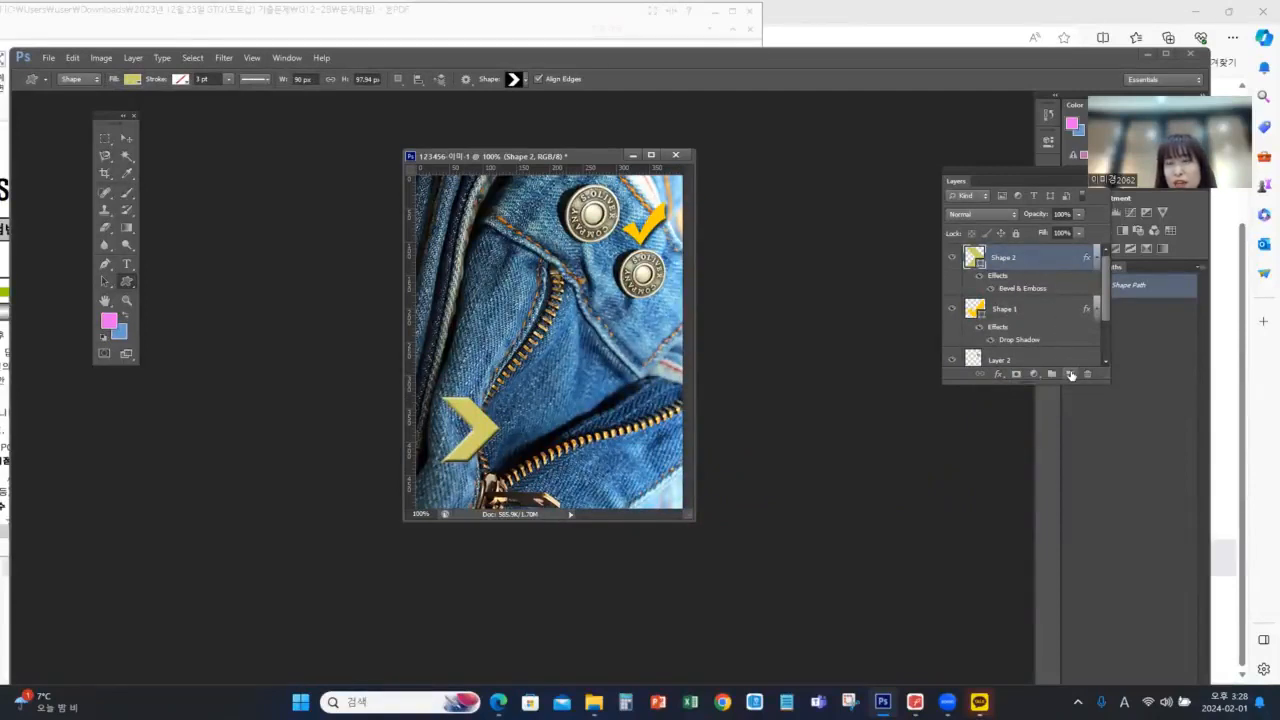
# Place a copy of the yellow chevron level with the original and just to its right using the Move tool
pyautogui.click(126, 138)
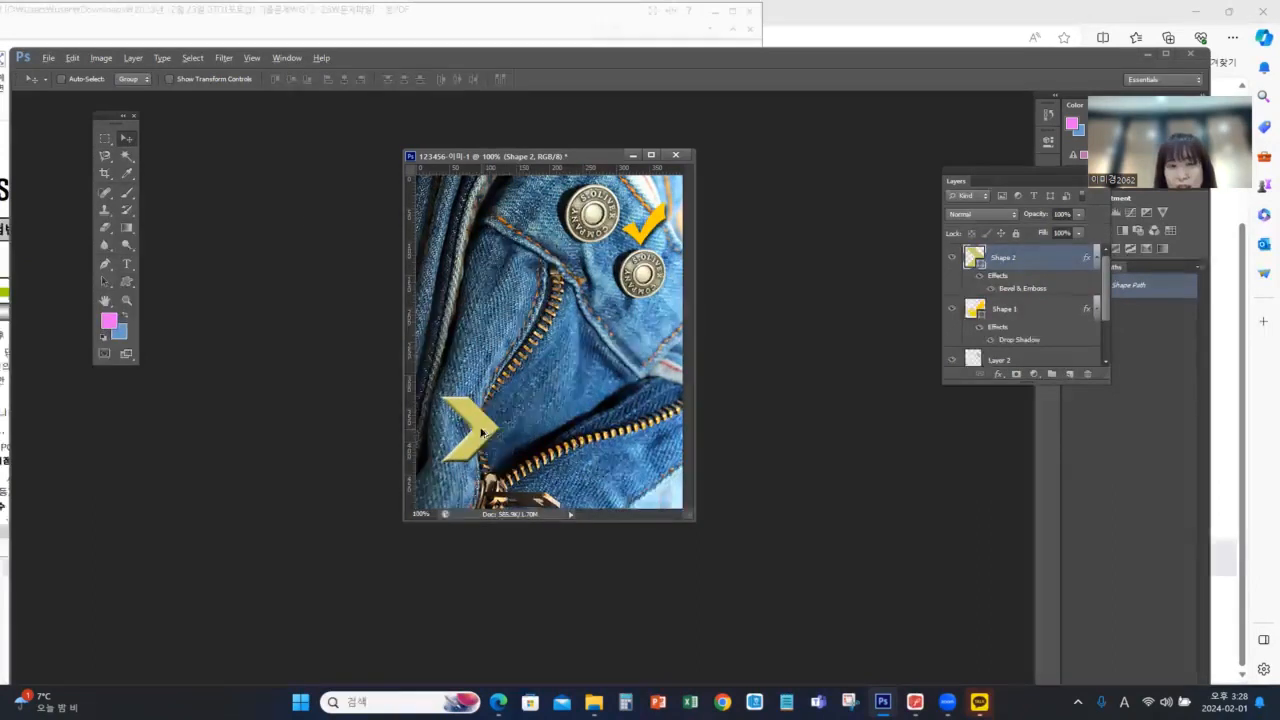
pyautogui.moveTo(481, 432); pyautogui.dragTo(530, 431)
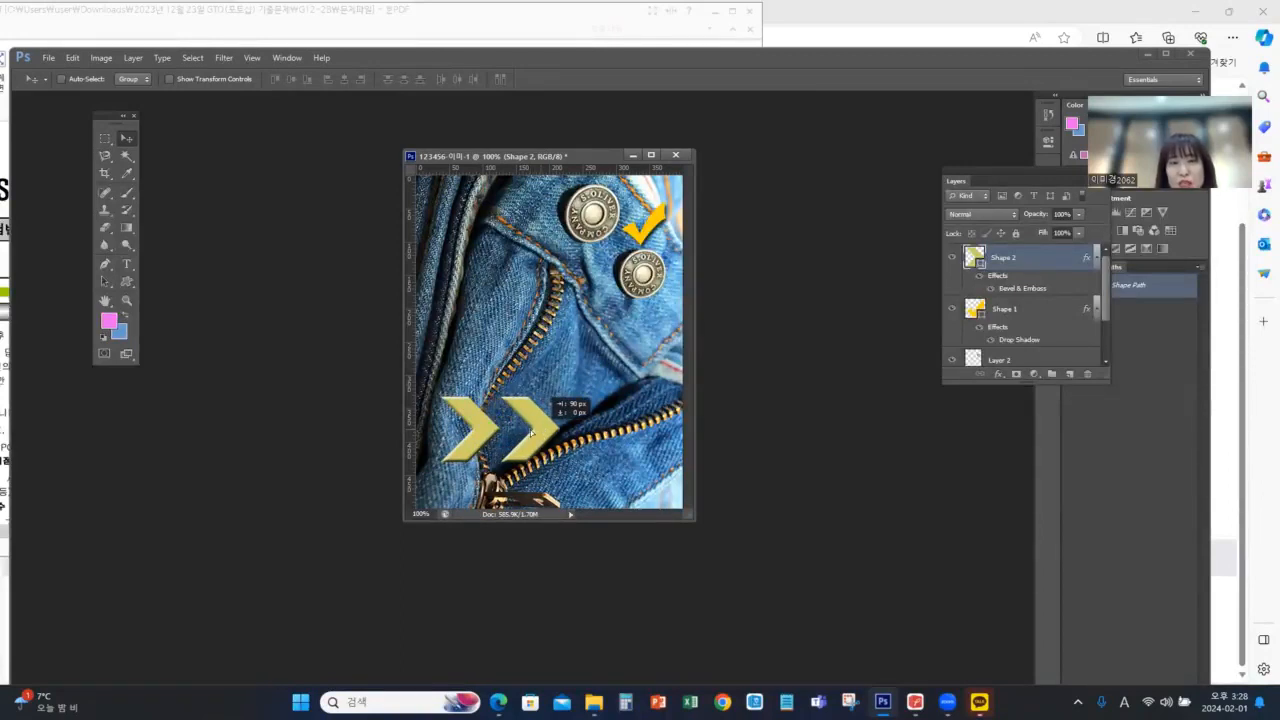
pyautogui.moveTo(530, 432); pyautogui.dragTo(530, 431)
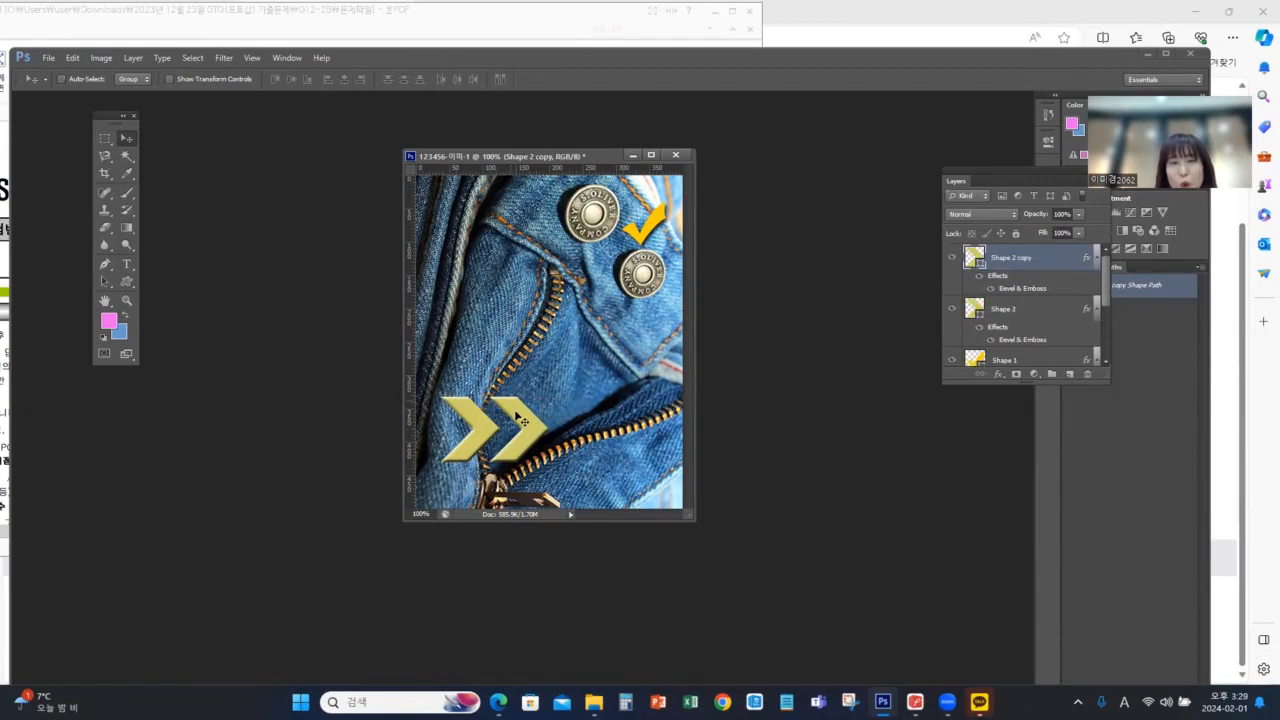
# Look up the second arrow colour in the exam PDF and set the copied chevron's fill to #66cccc in Photoshop
pyautogui.hotkey('alt', 'Tab')
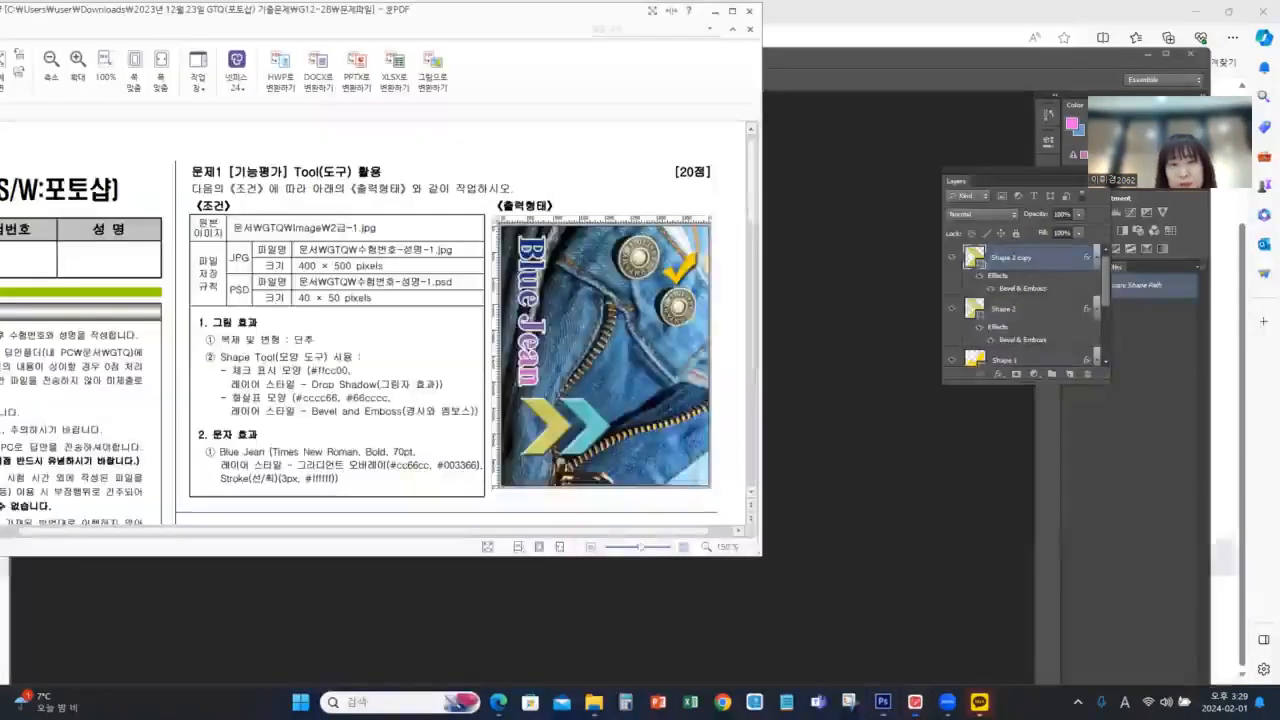
pyautogui.hotkey('alt', 'Tab')
pyautogui.hotkey('alt', 'Tab')
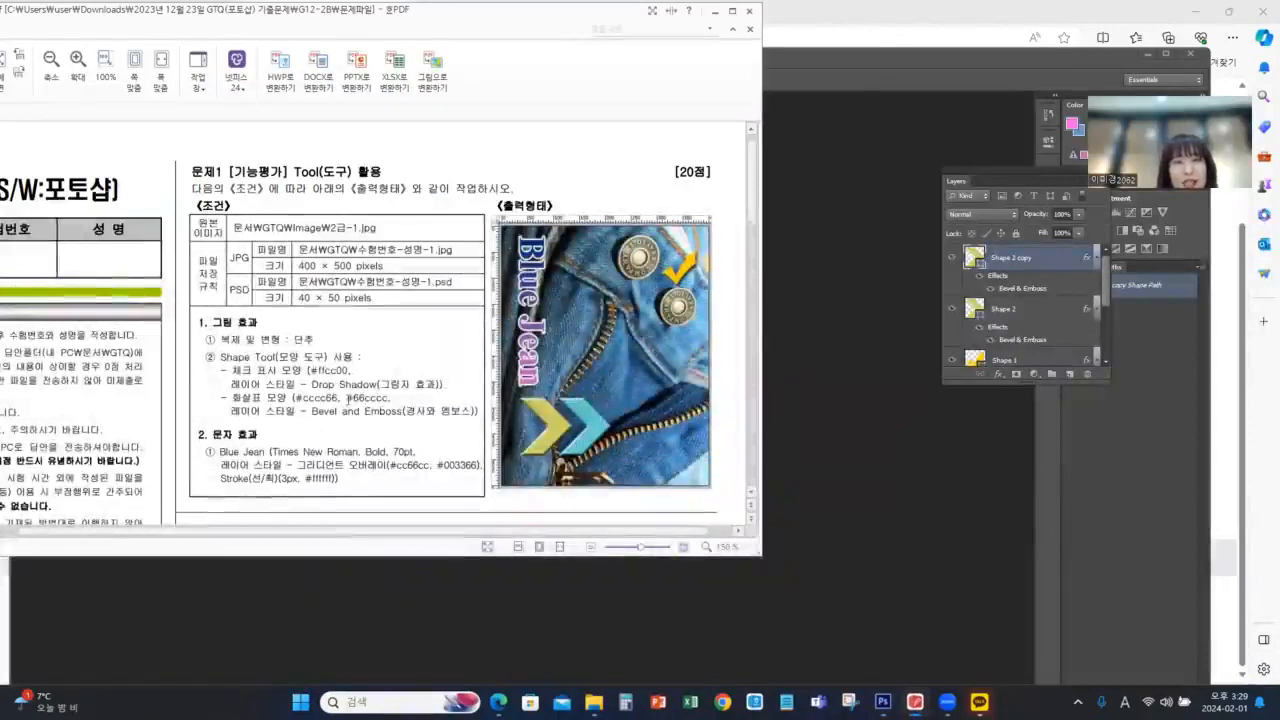
pyautogui.click(992, 59)
pyautogui.click(132, 279)
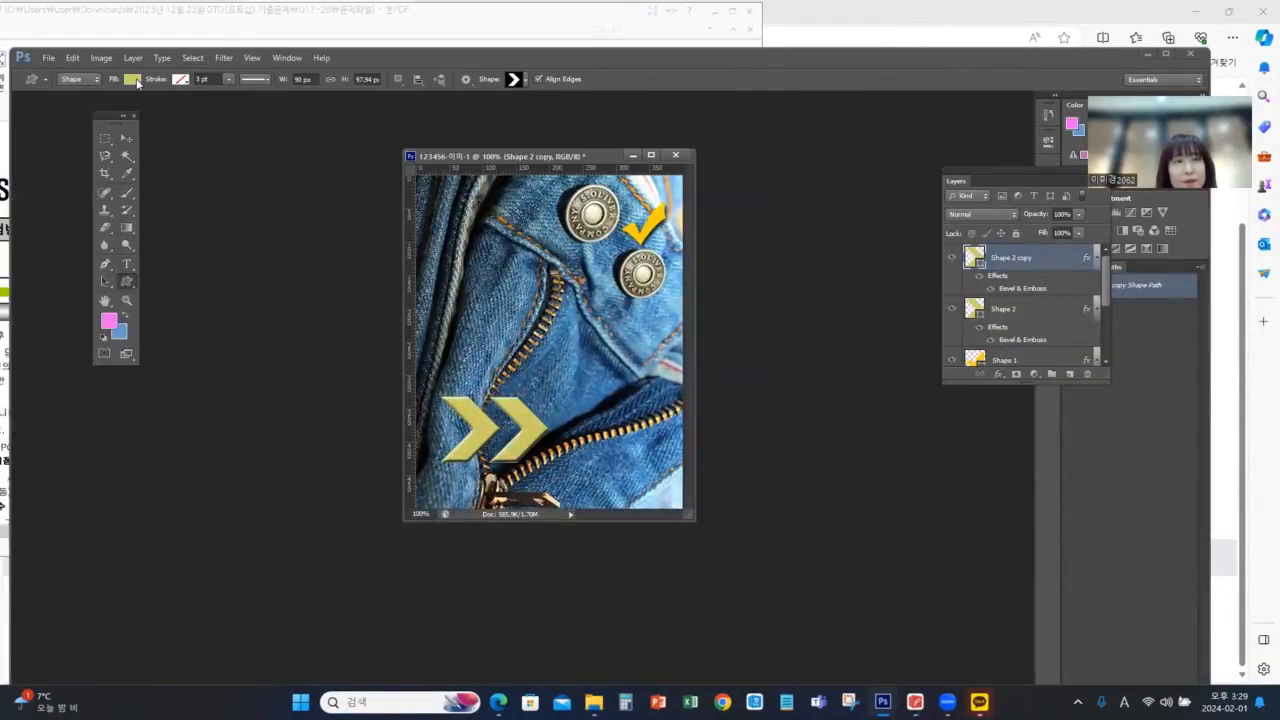
pyautogui.click(133, 79)
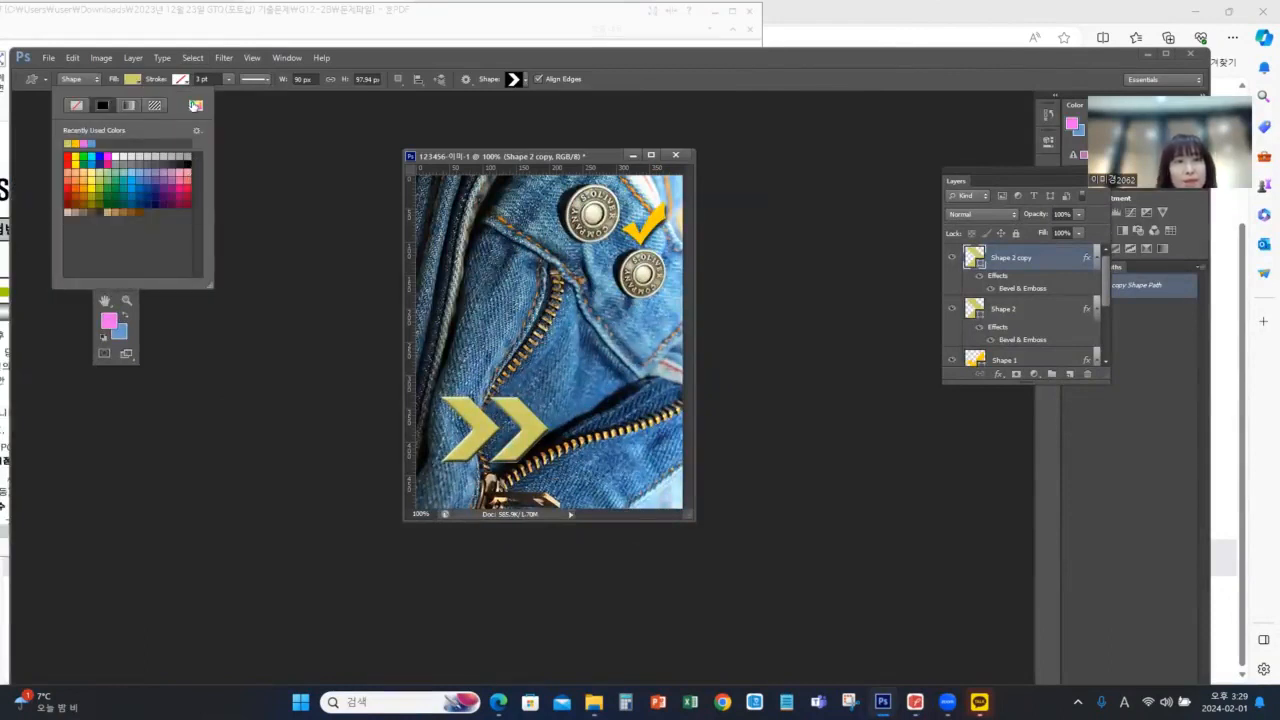
pyautogui.click(195, 105)
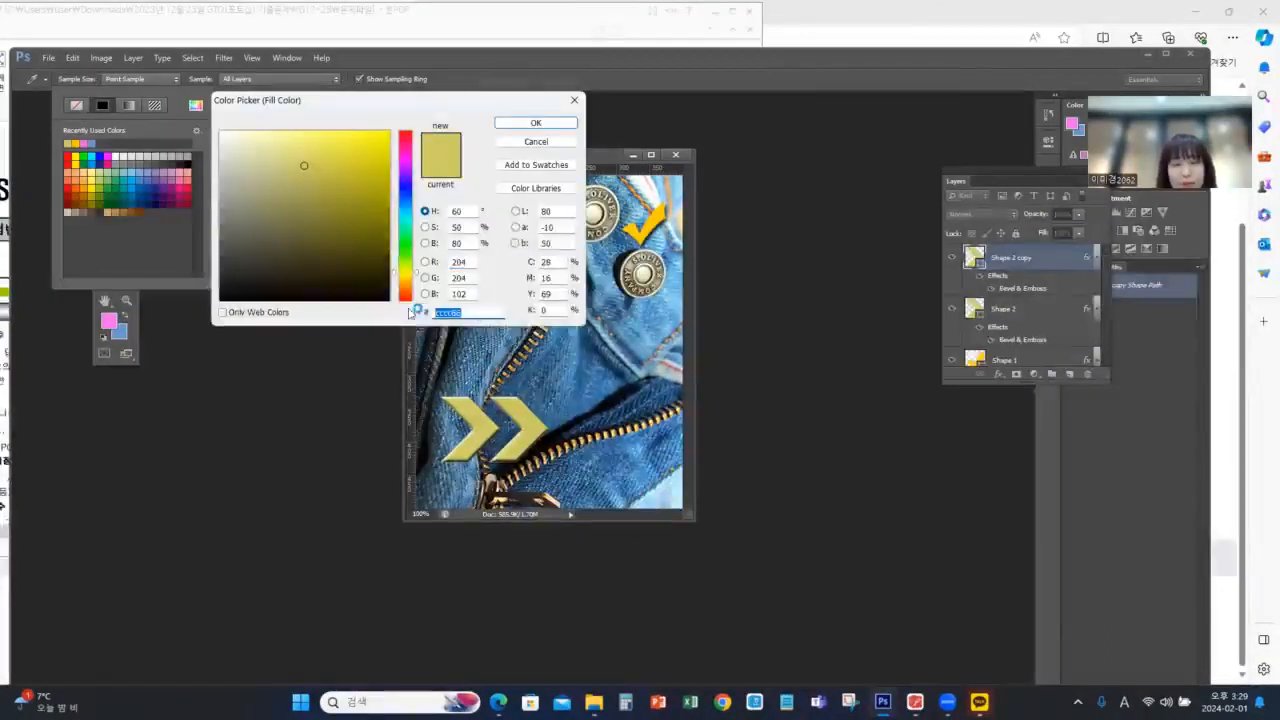
pyautogui.write('66ccc')
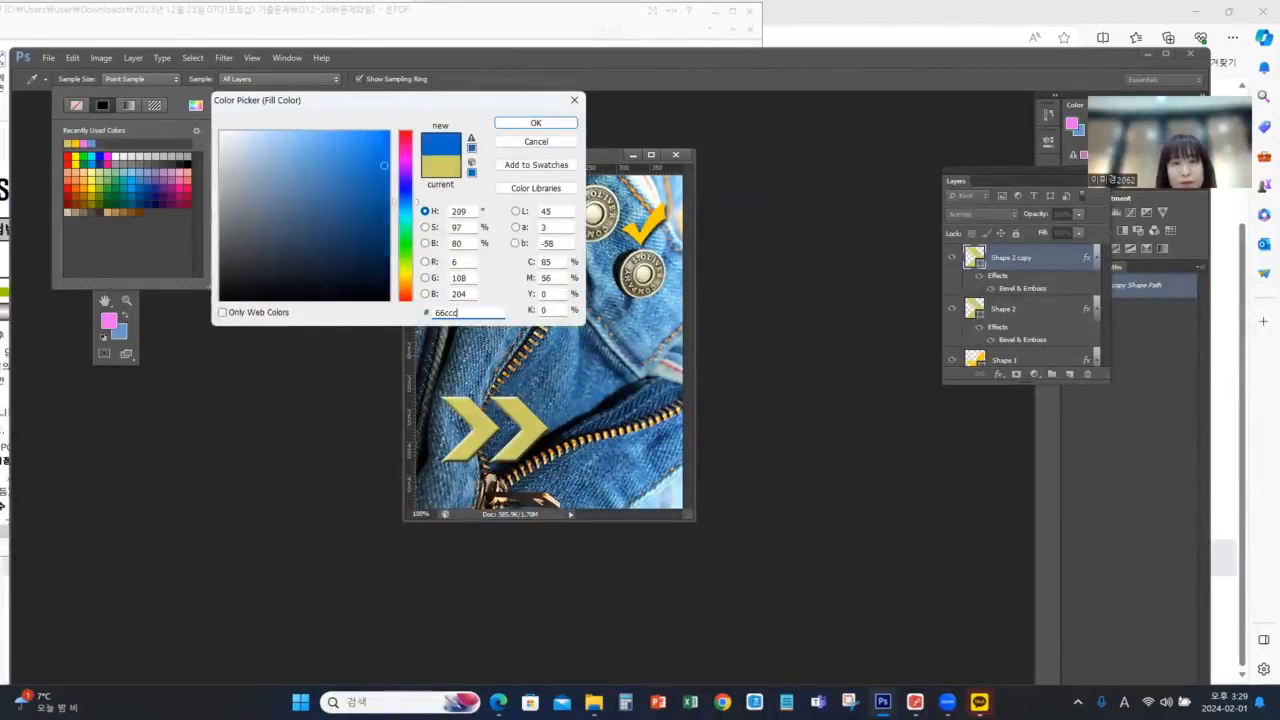
pyautogui.write('c')
pyautogui.click(536, 123)
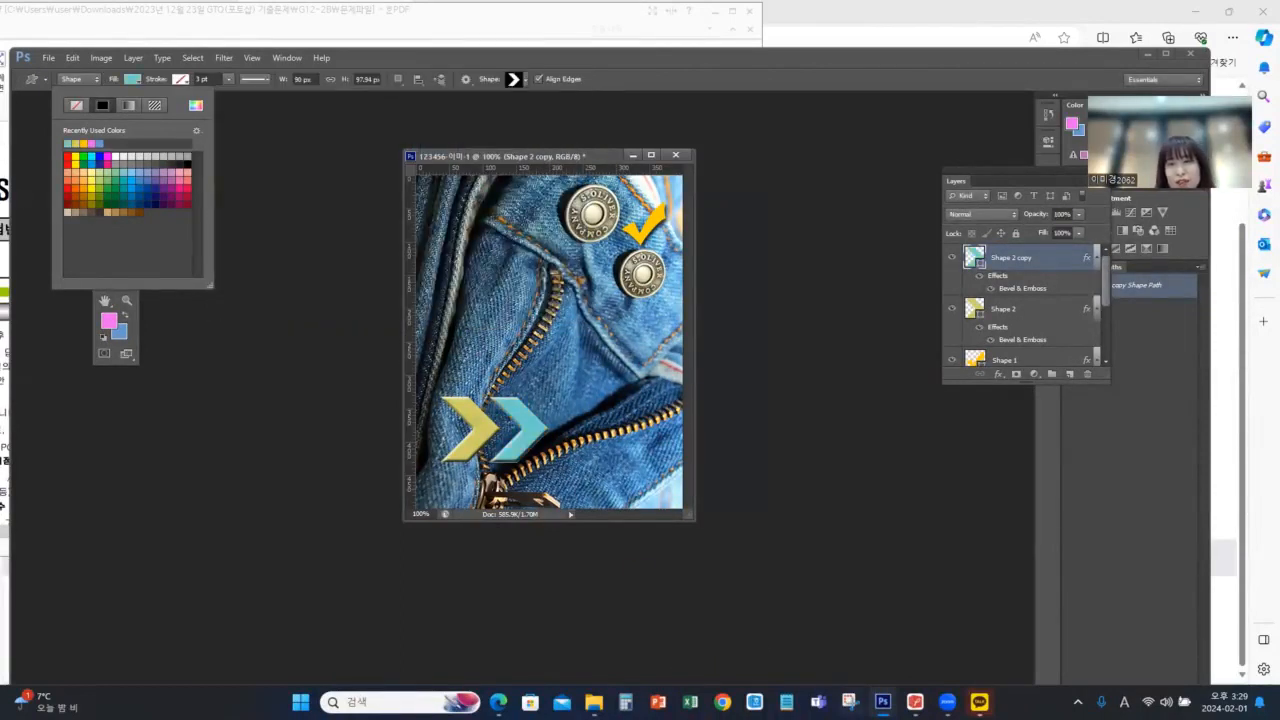
# Check the text requirement in the exam PDF, then add vertical text "Blue Jean" along the image's left edge in Photoshop
pyautogui.hotkey('alt', 'Tab')
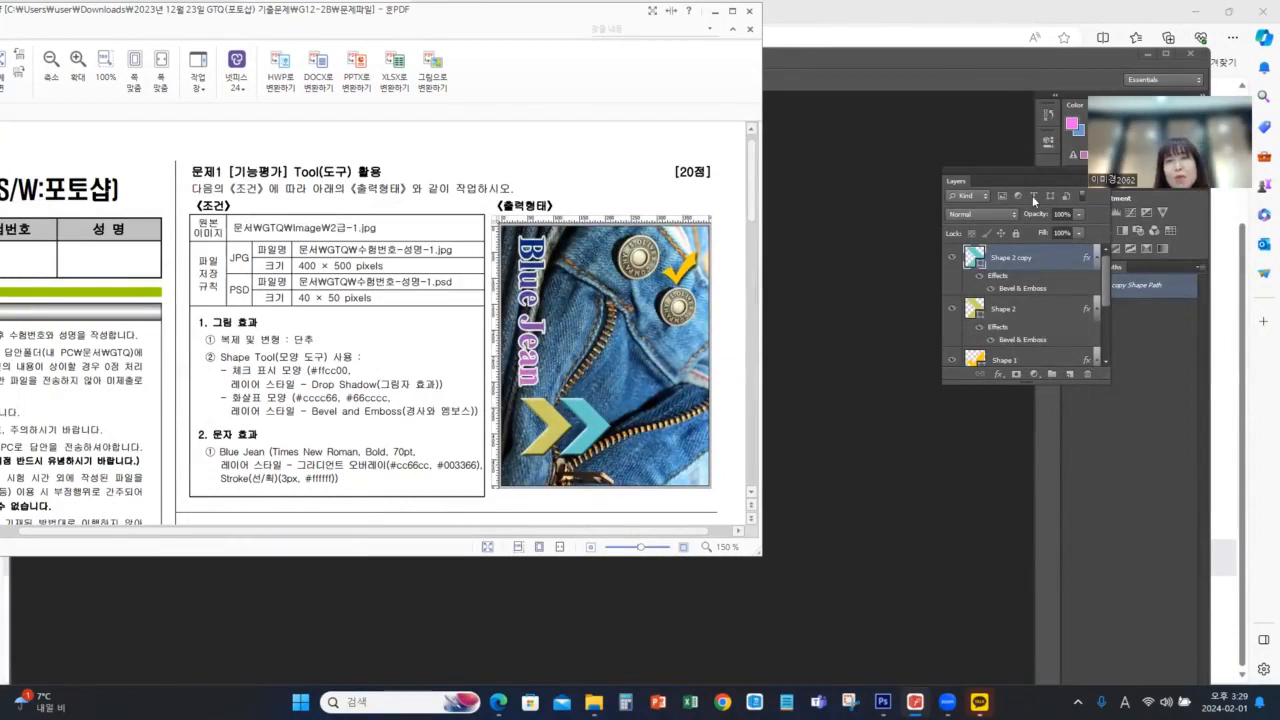
pyautogui.click(972, 63)
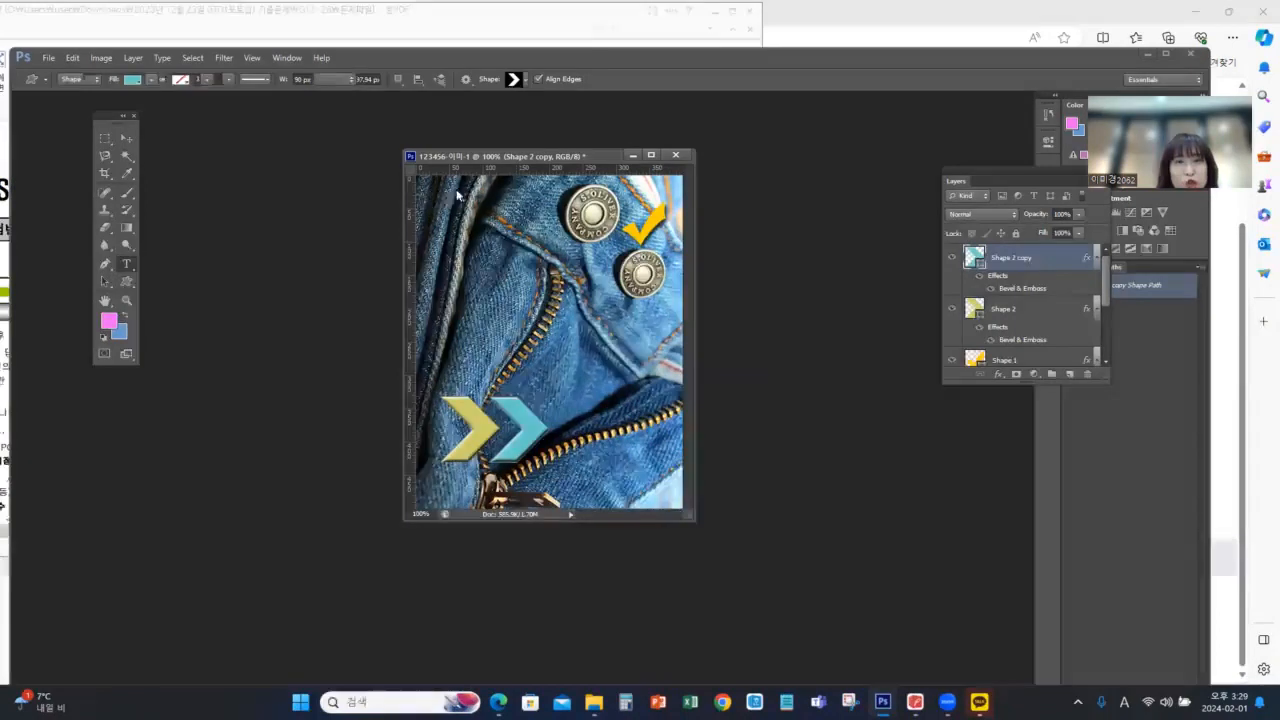
pyautogui.press('t')
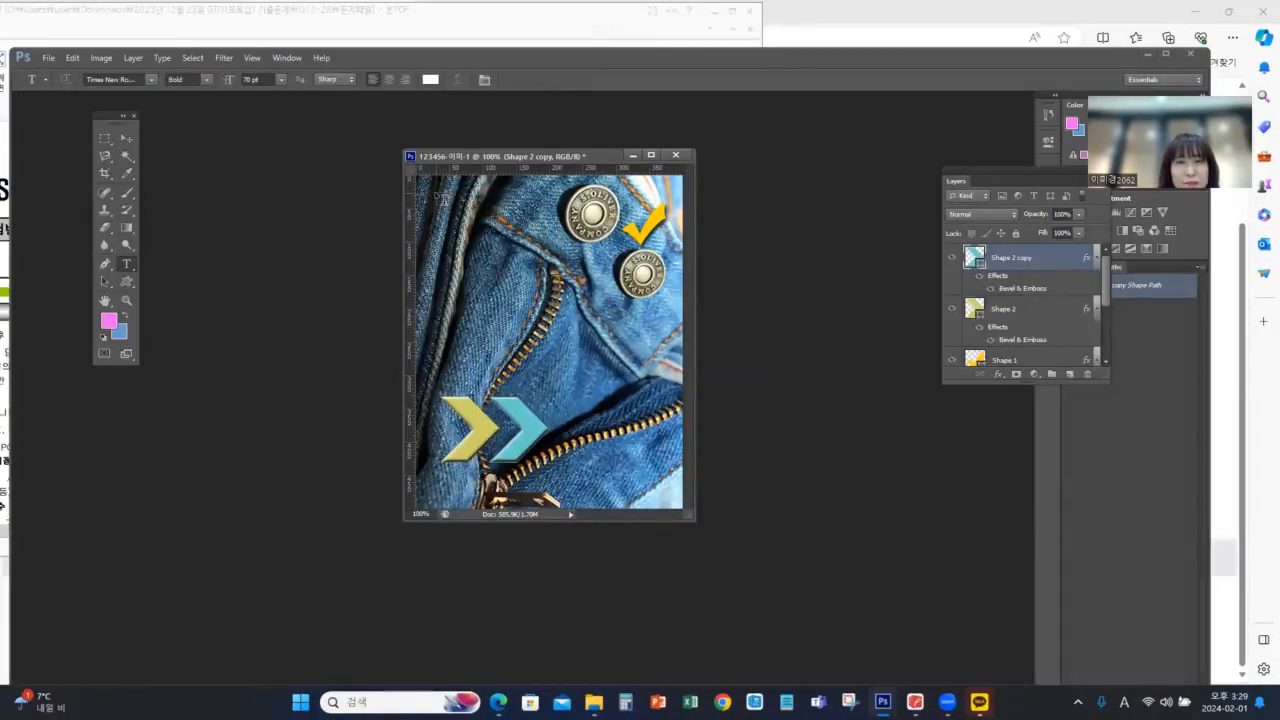
pyautogui.click(438, 195)
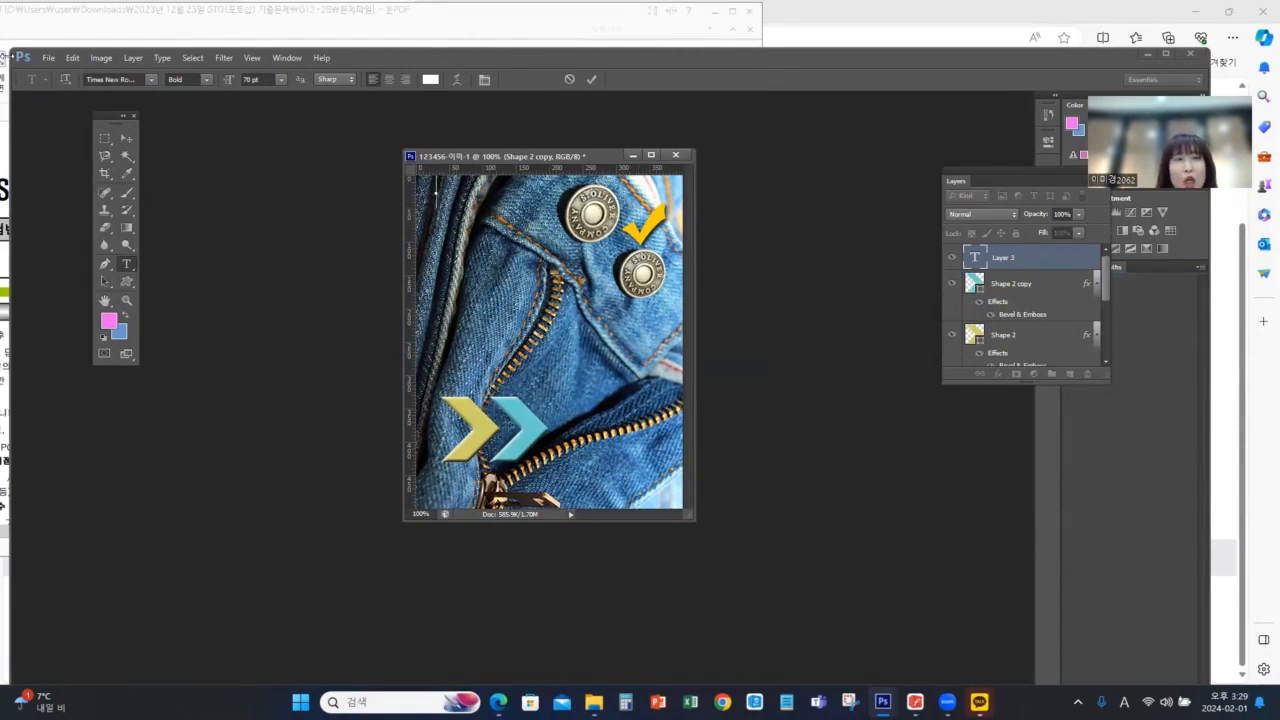
pyautogui.click(65, 79)
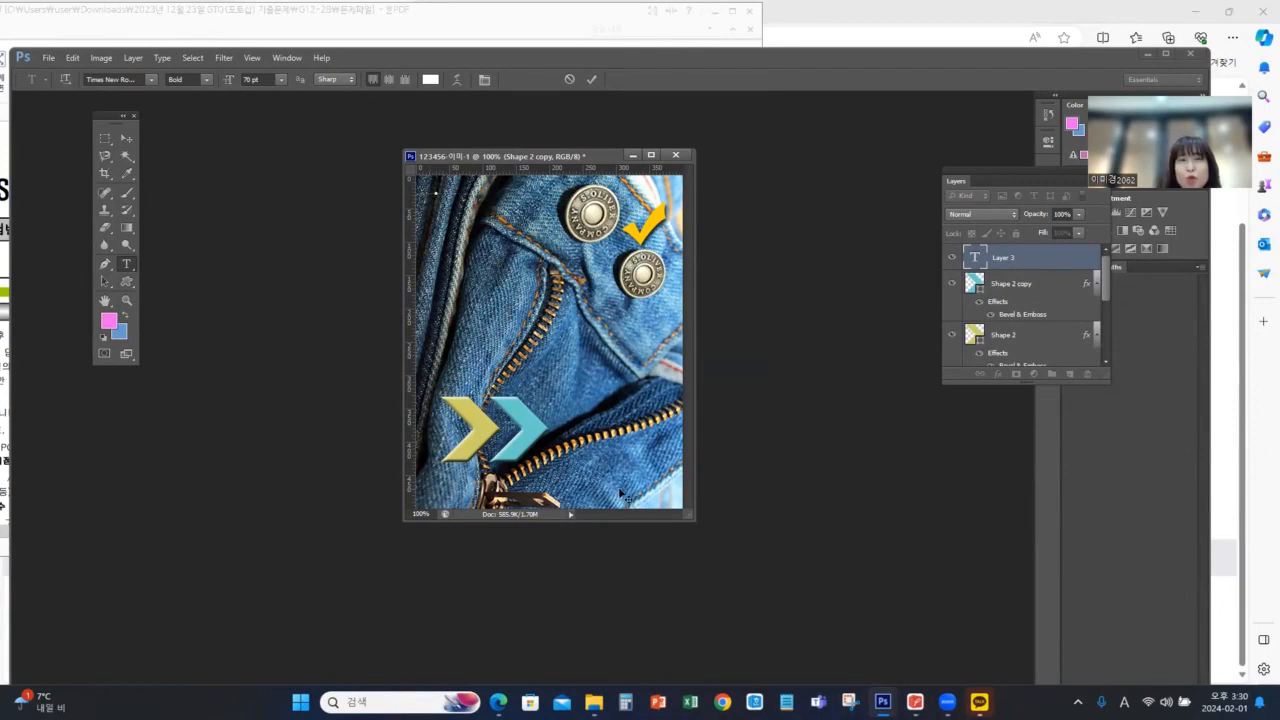
pyautogui.write('B')
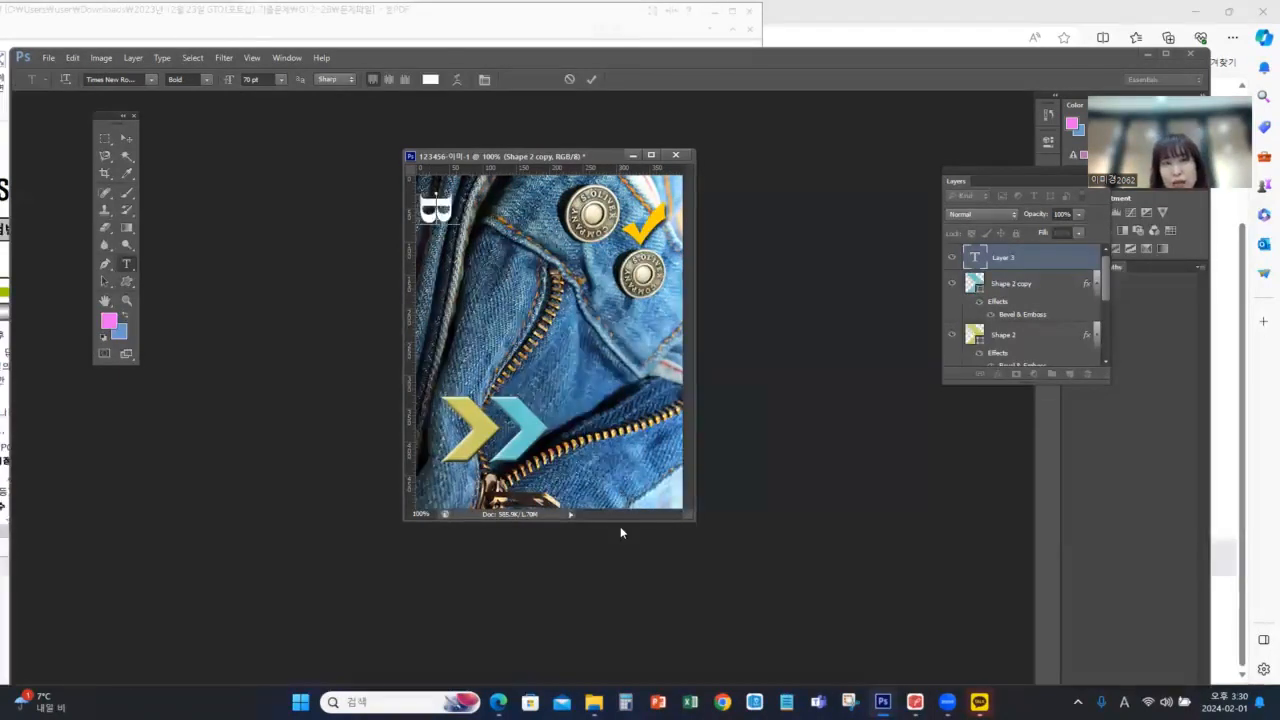
pyautogui.write('lue')
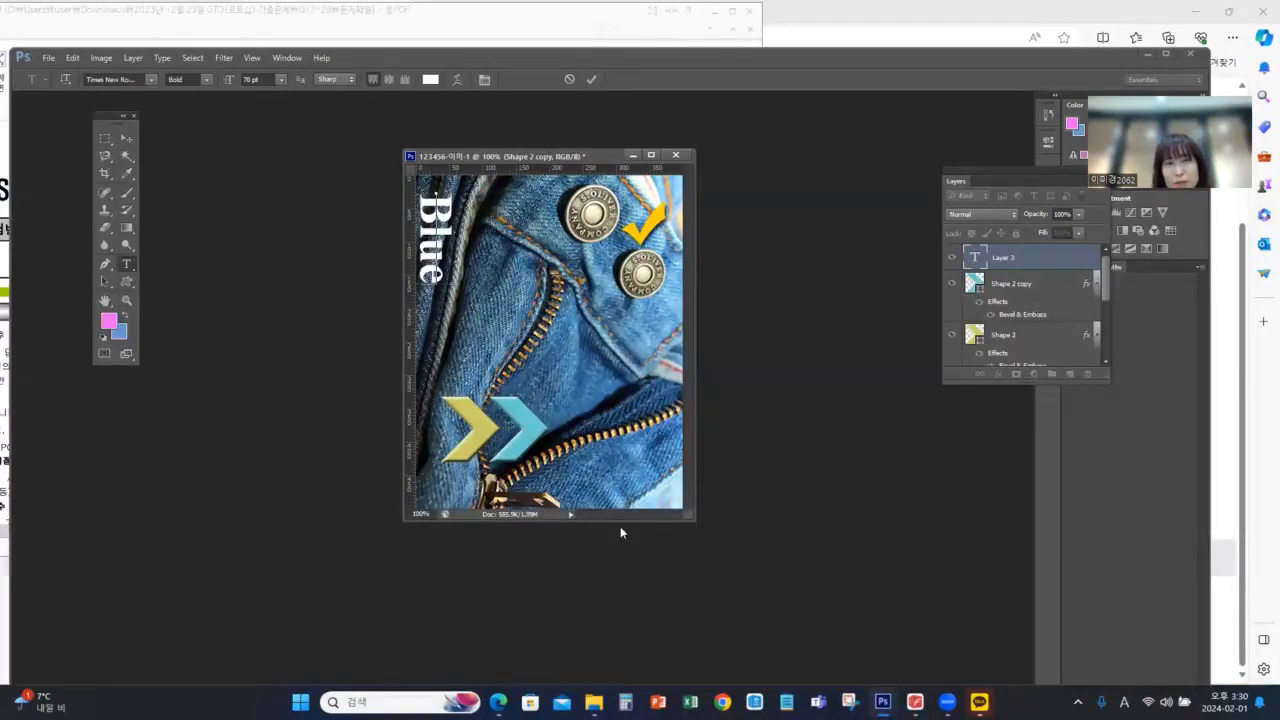
pyautogui.write(' Jean')
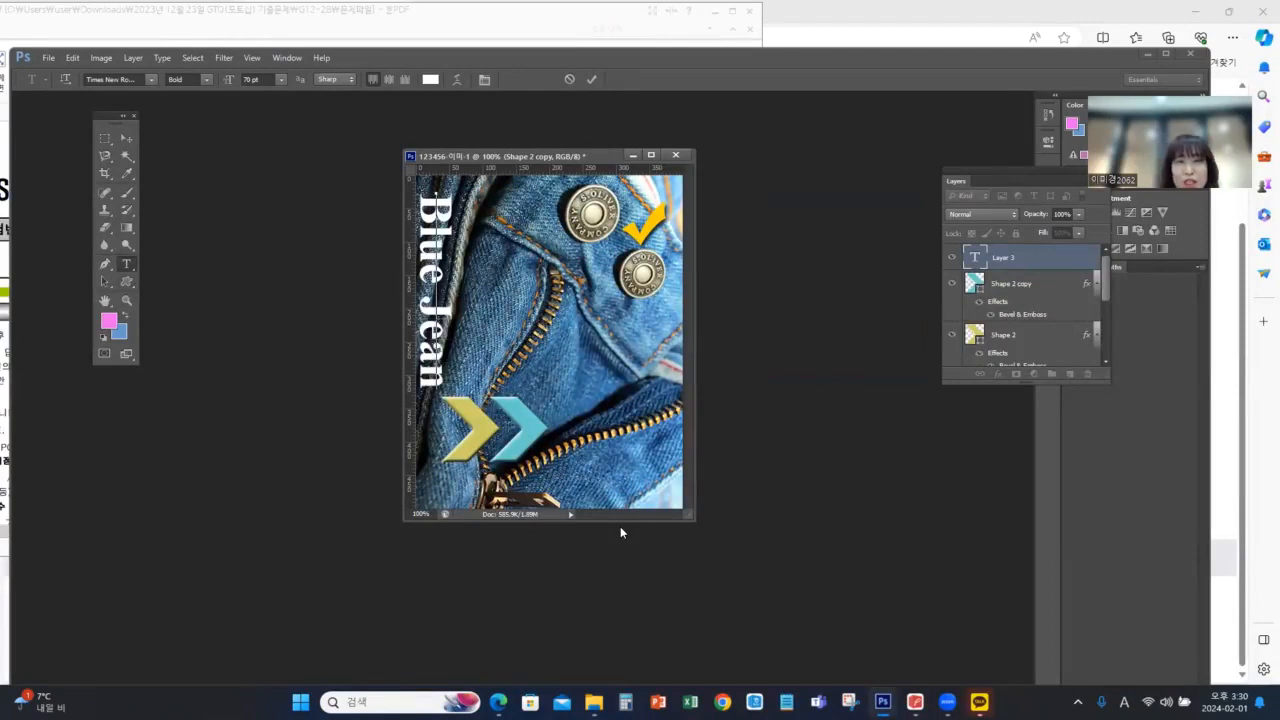
# Position the "Blue Jean" text slightly in from the left edge, above the yellow chevron, matching the sample in the exam PDF
pyautogui.click(126, 137)
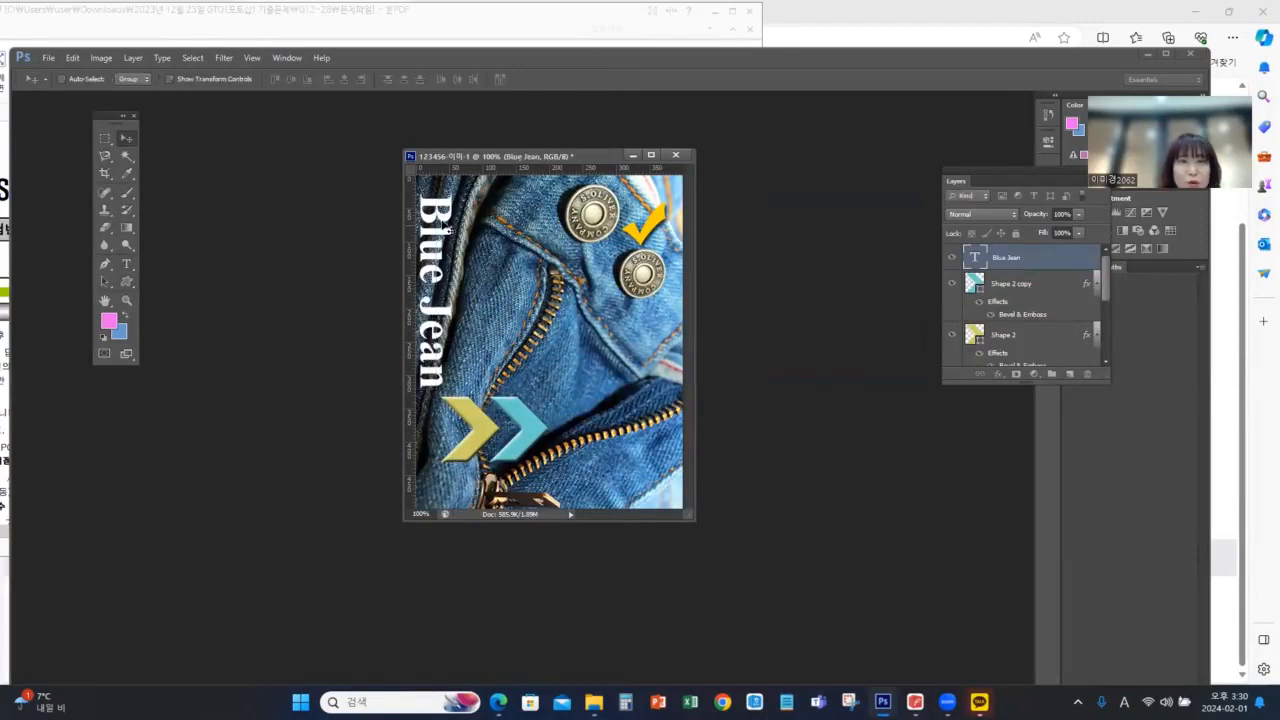
pyautogui.moveTo(449, 229); pyautogui.dragTo(456, 207)
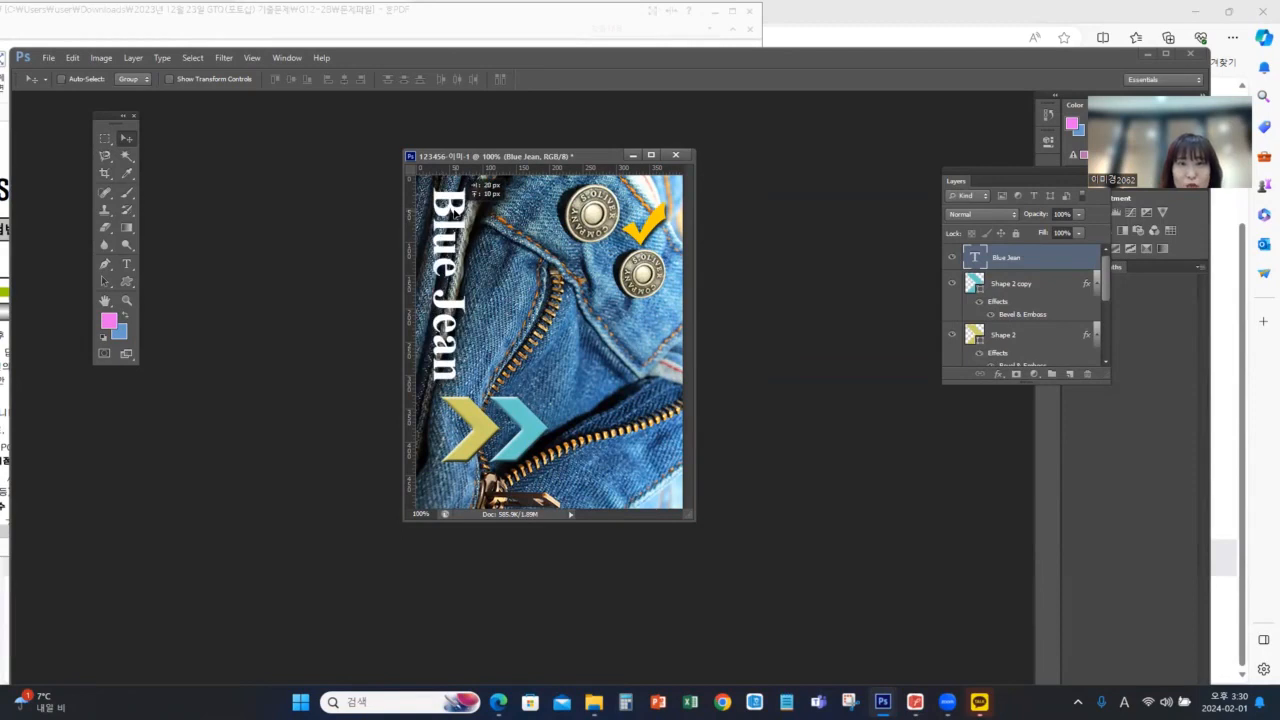
pyautogui.hotkey('alt', 'Tab')
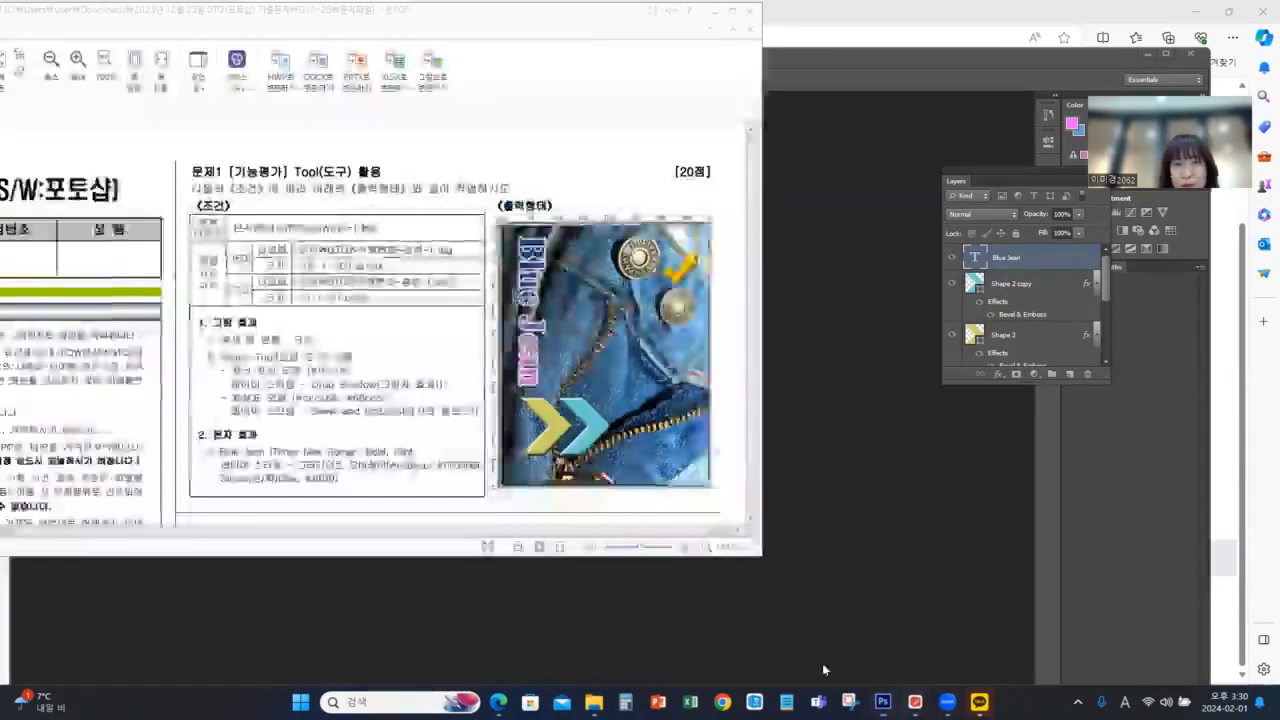
pyautogui.click(856, 283)
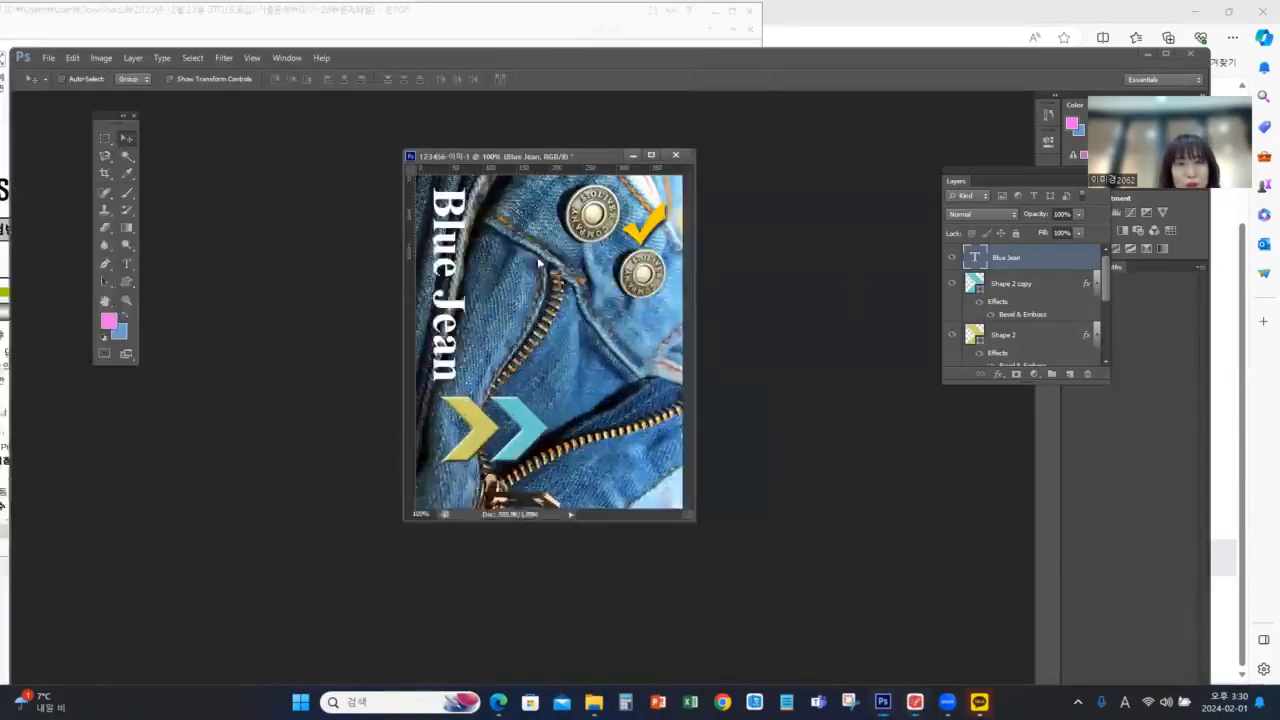
pyautogui.moveTo(465, 196); pyautogui.dragTo(472, 207)
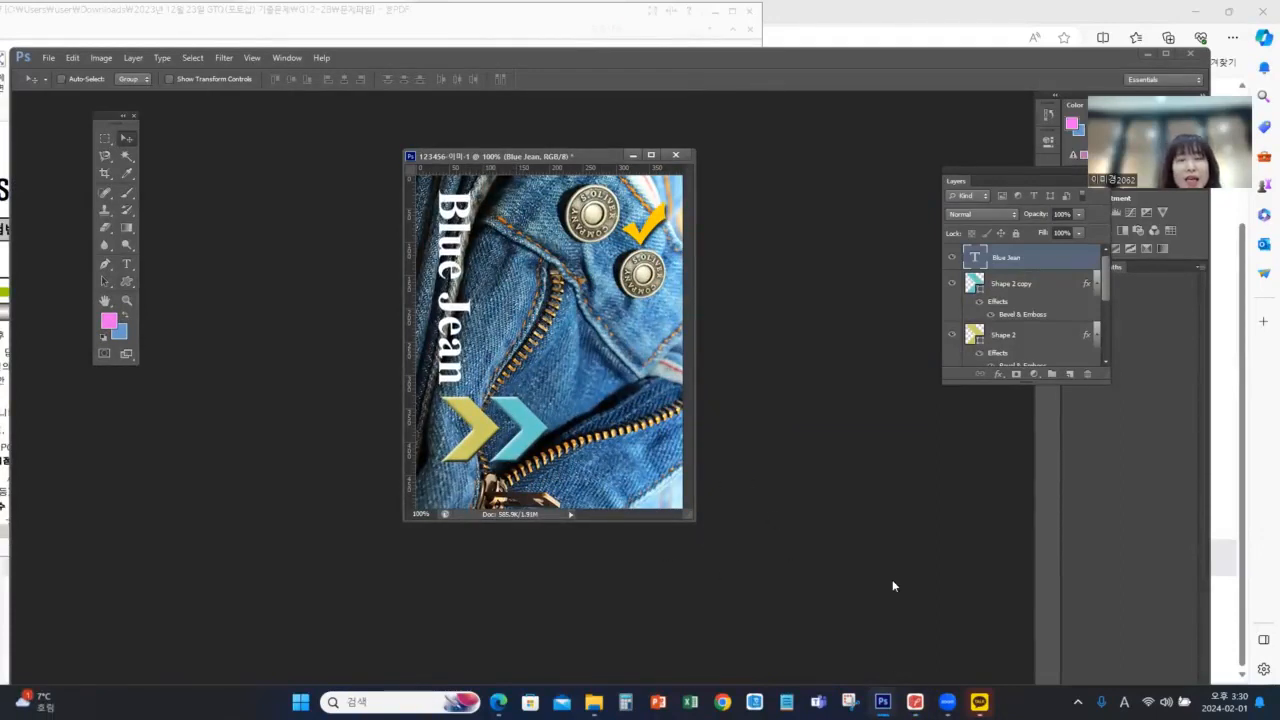
# Check the font requirement in the exam PDF and set the "Blue Jean" text to Times New Roman, Bold, 70 pt
pyautogui.click(915, 702)
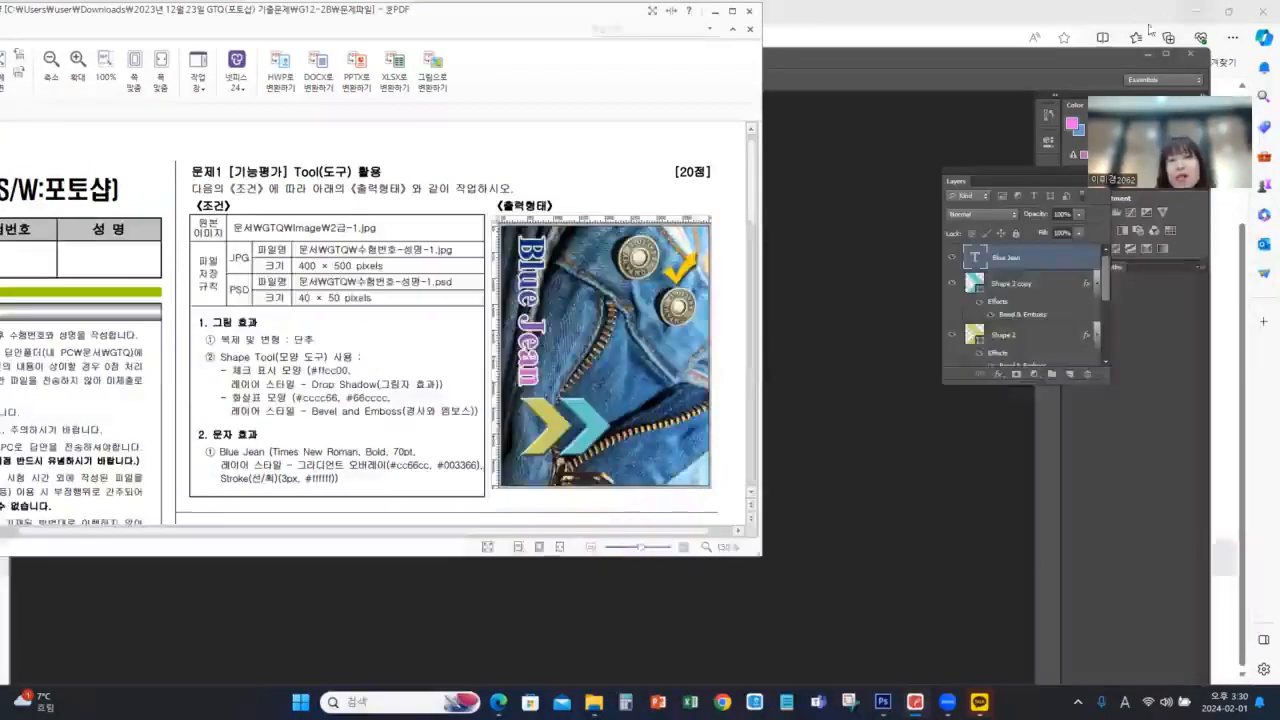
pyautogui.click(1006, 67)
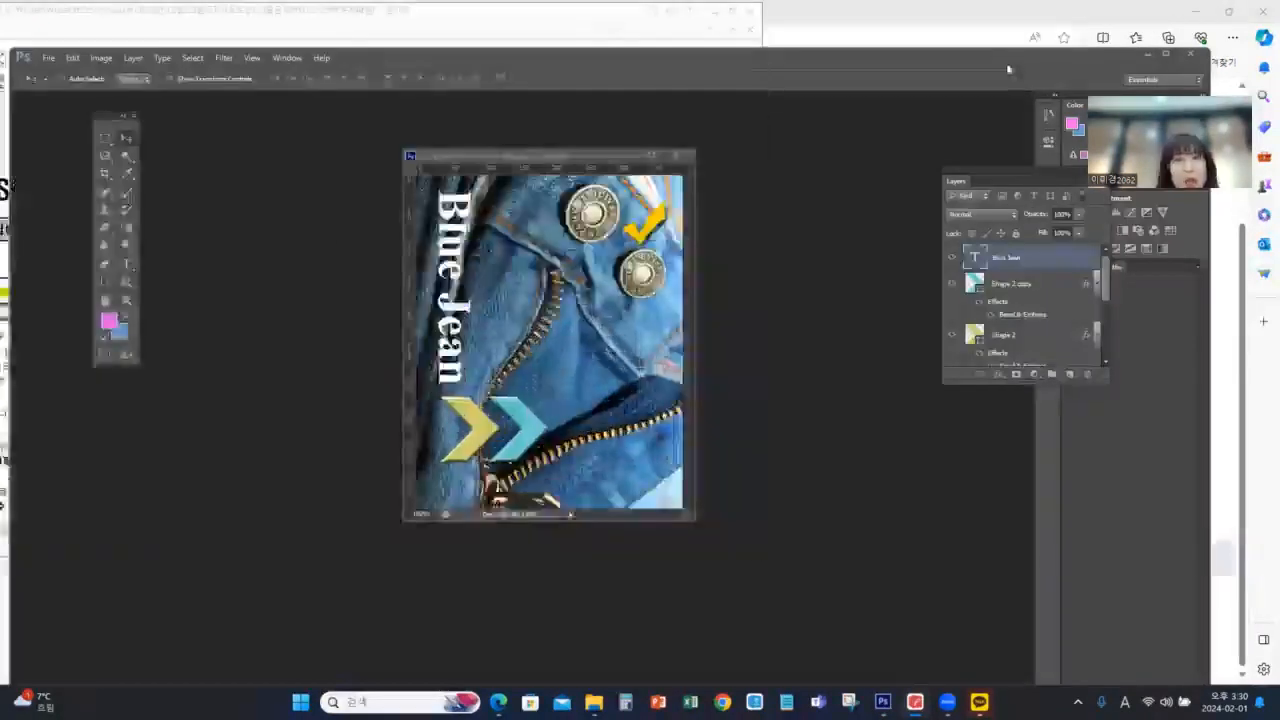
pyautogui.click(127, 265)
pyautogui.click(150, 80)
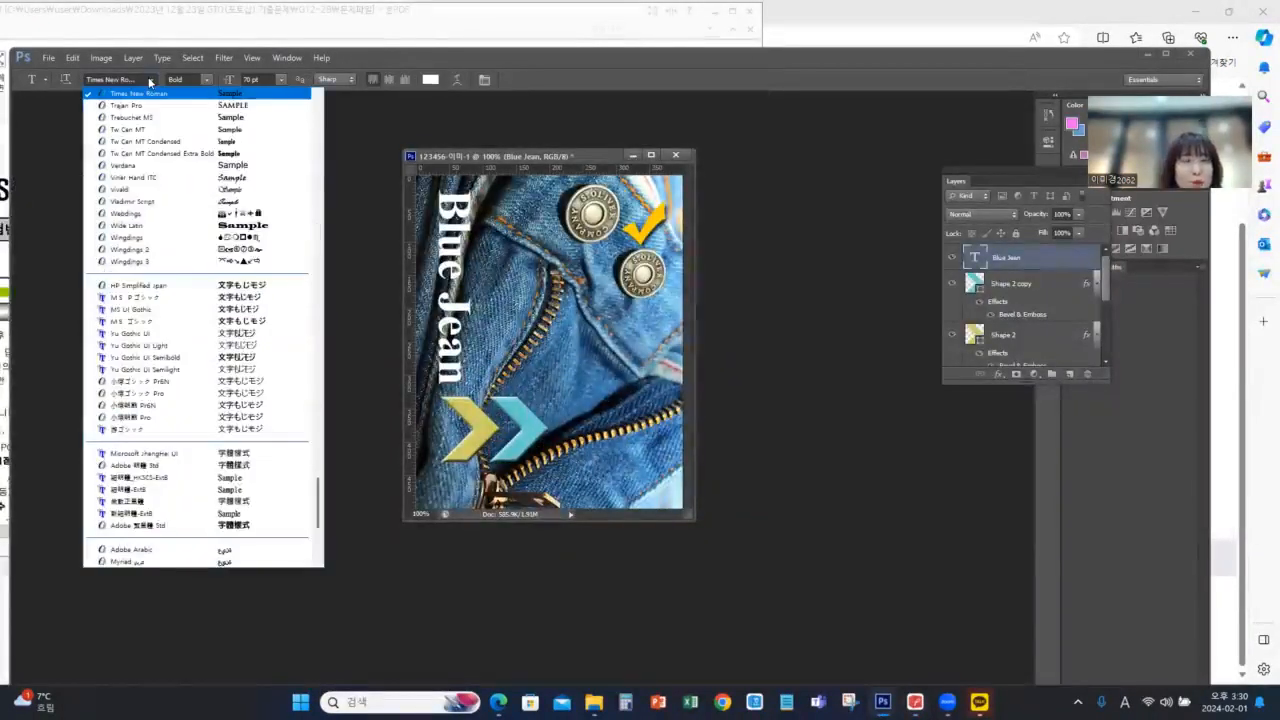
pyautogui.scroll(1, 148, 92)
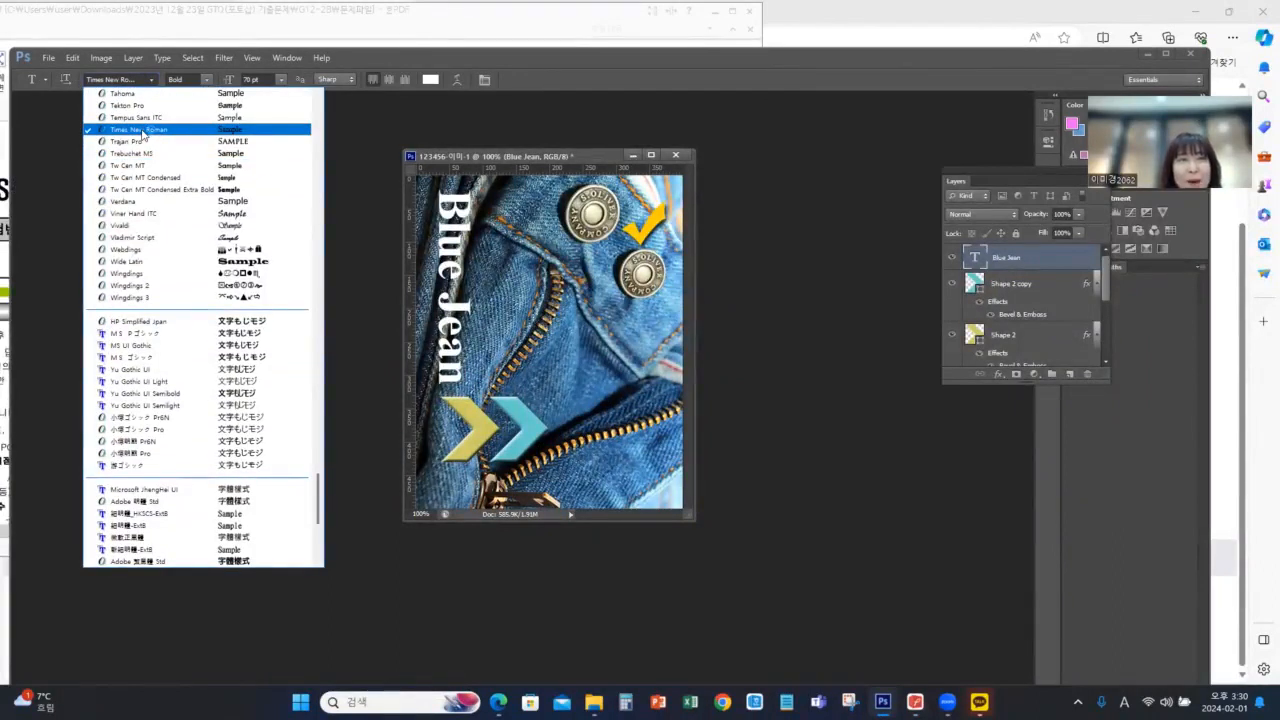
pyautogui.click(128, 131)
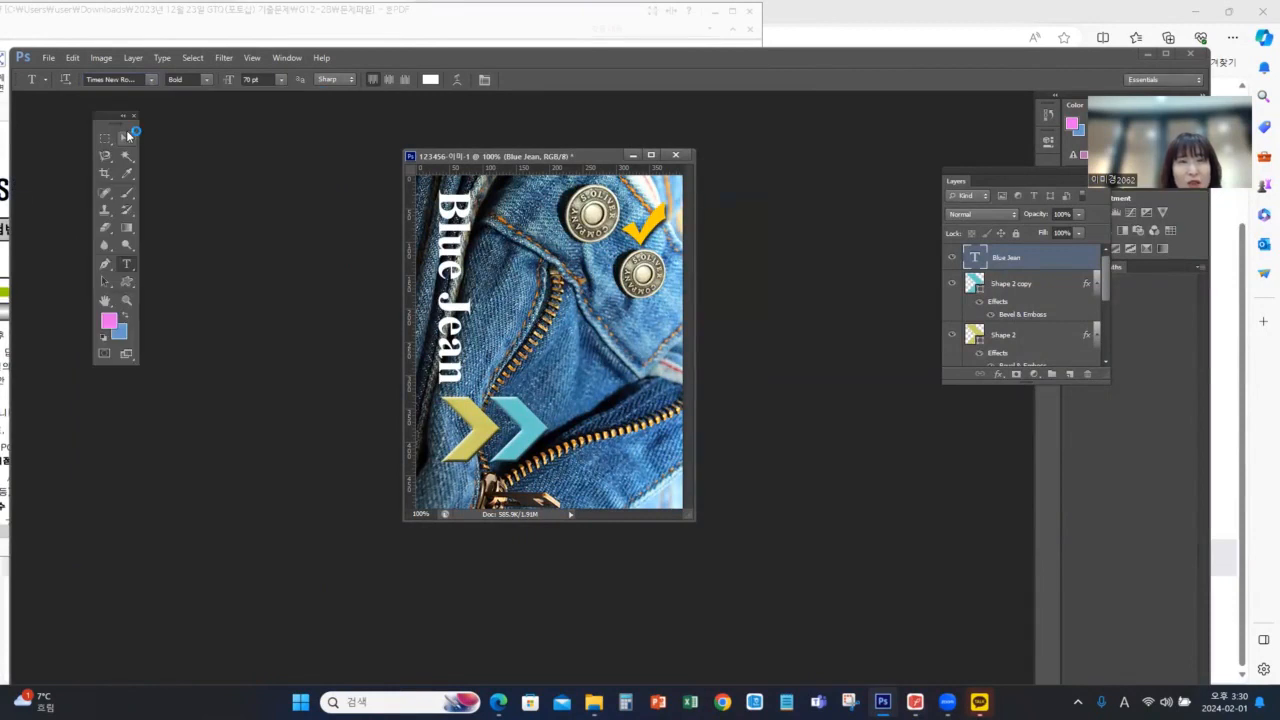
pyautogui.click(207, 80)
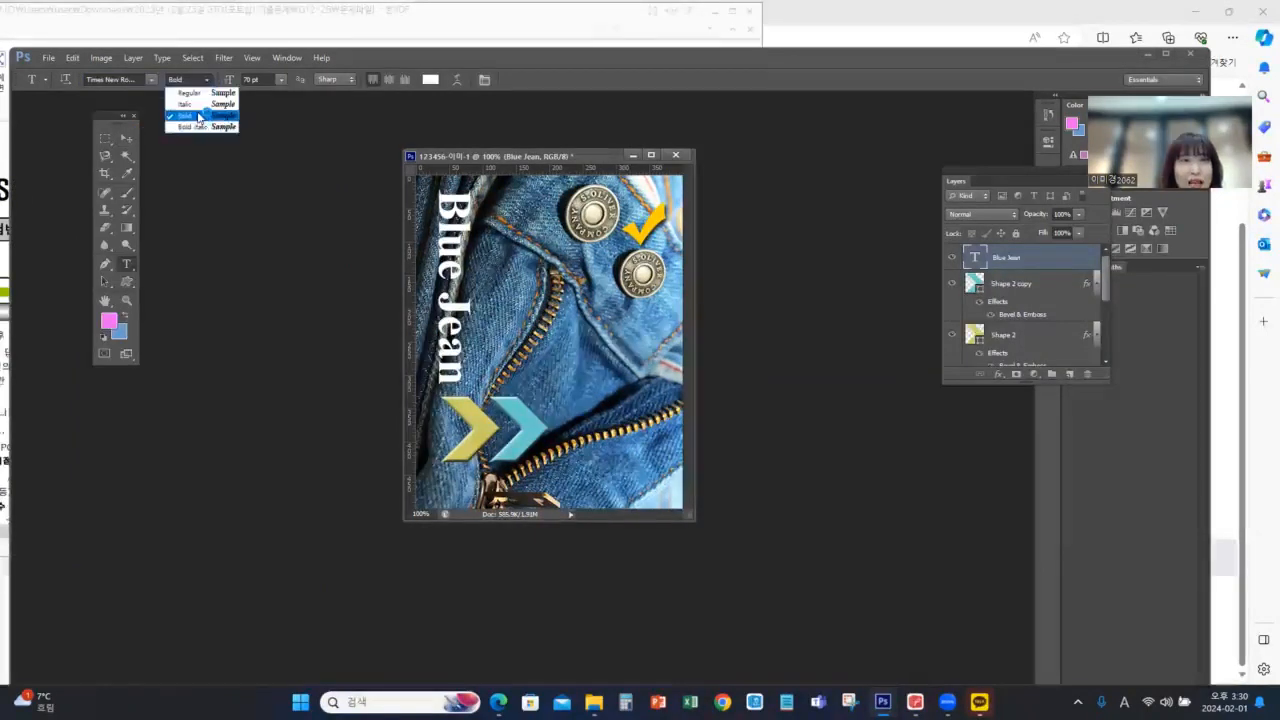
pyautogui.click(199, 117)
pyautogui.click(281, 80)
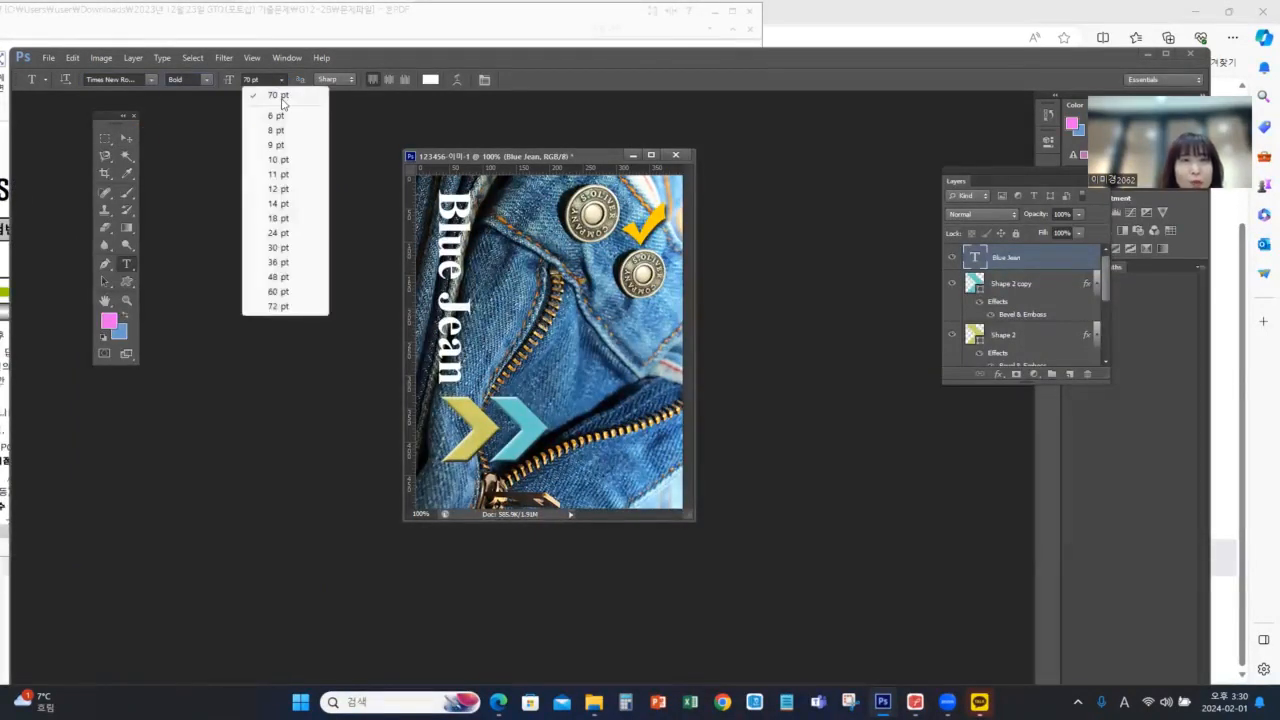
pyautogui.click(281, 98)
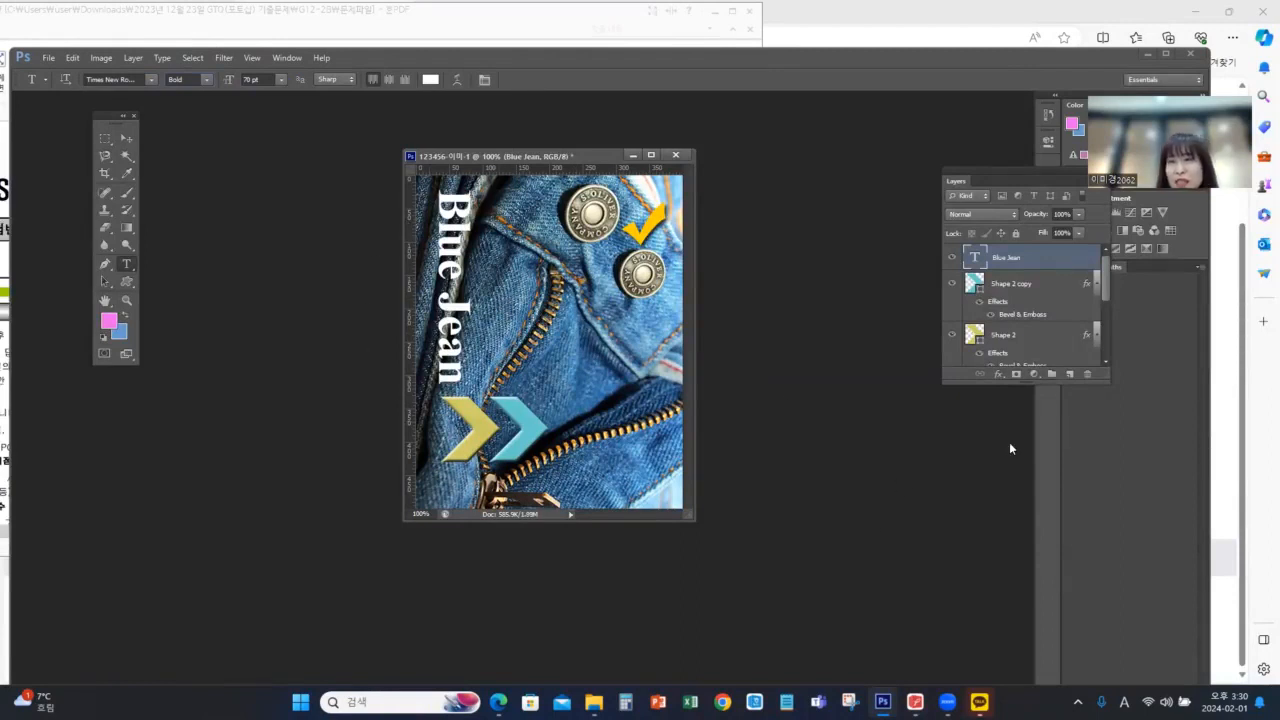
# Add a Gradient Overlay to the "Blue Jean" text layer and check the required gradient colours in the exam PDF
pyautogui.click(997, 376)
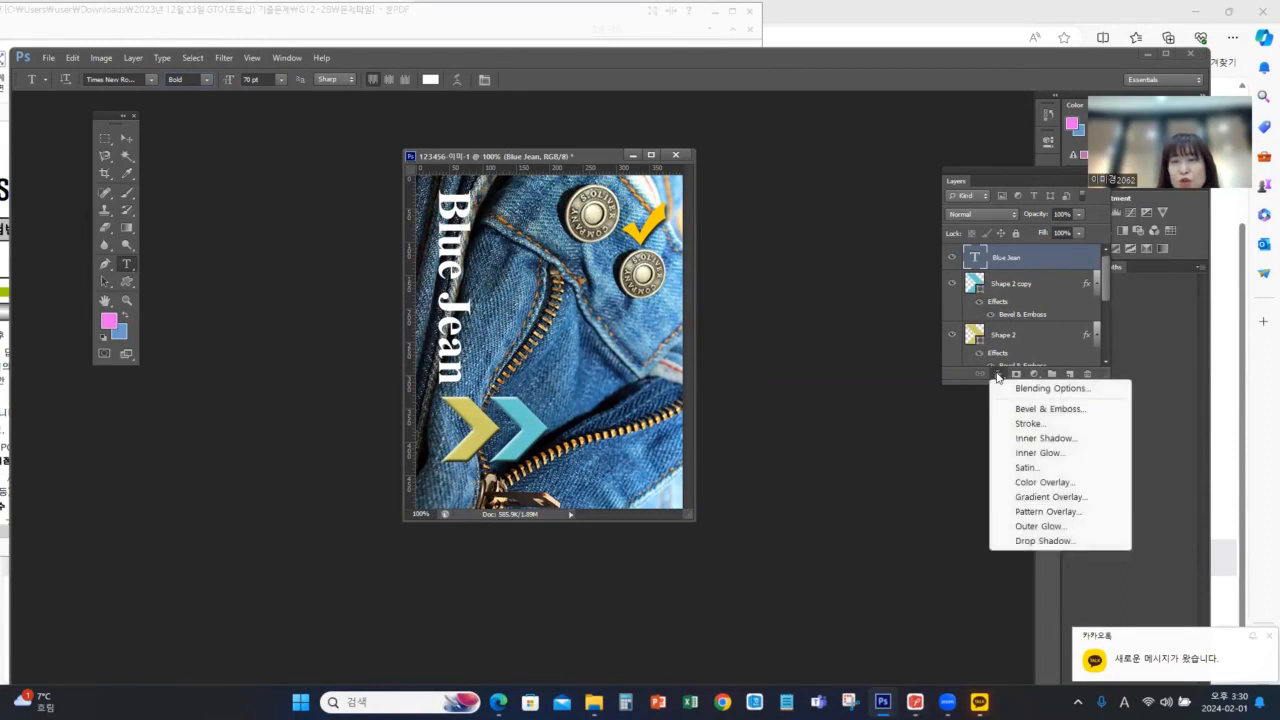
pyautogui.click(1036, 499)
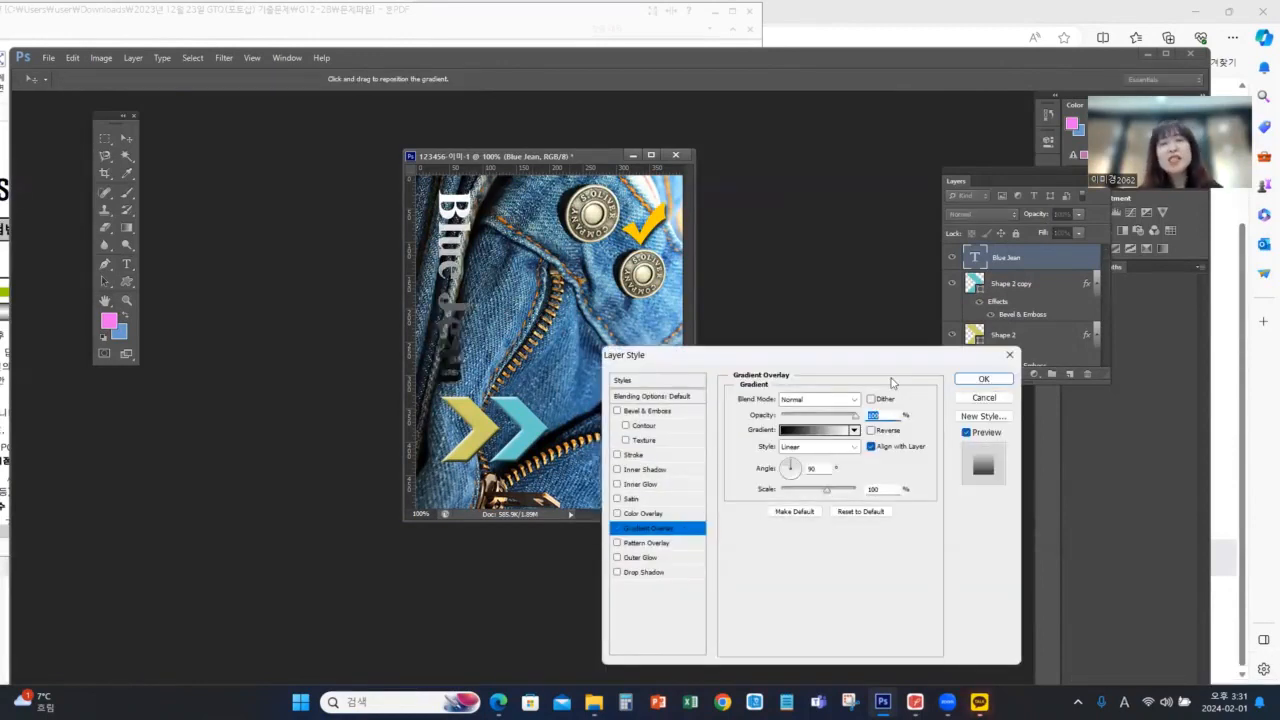
pyautogui.moveTo(777, 355); pyautogui.dragTo(814, 228)
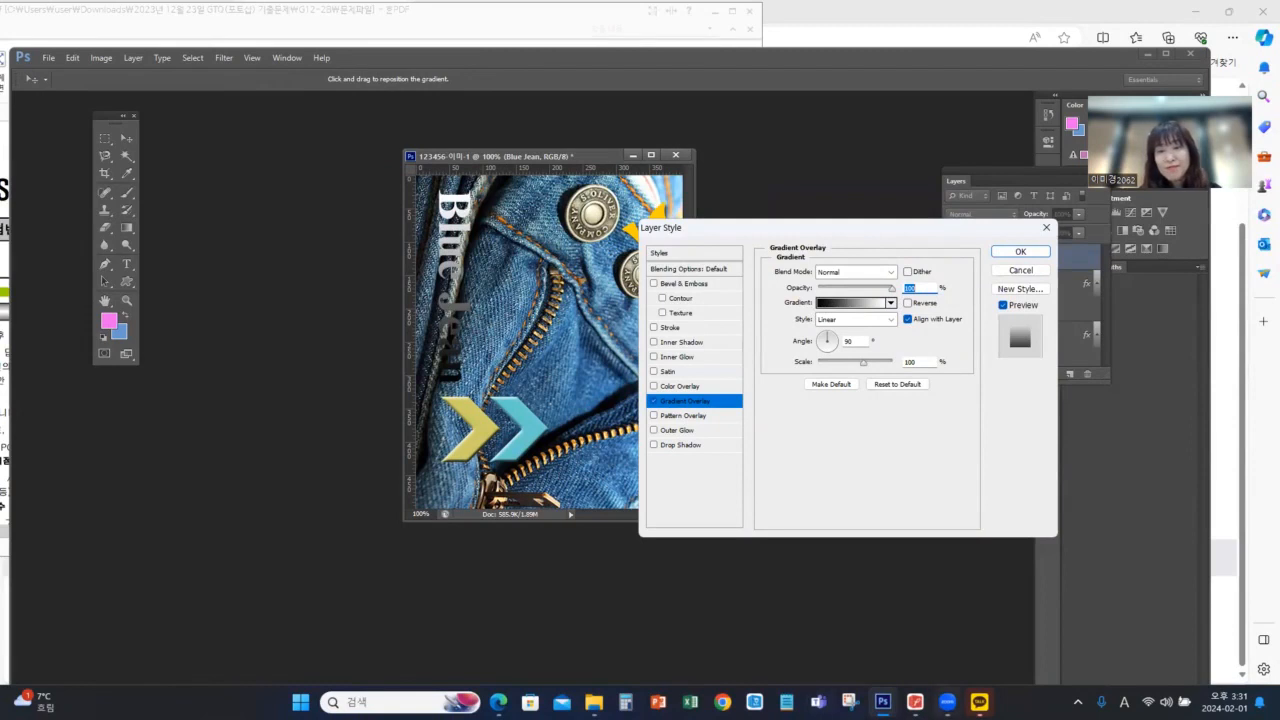
pyautogui.click(915, 702)
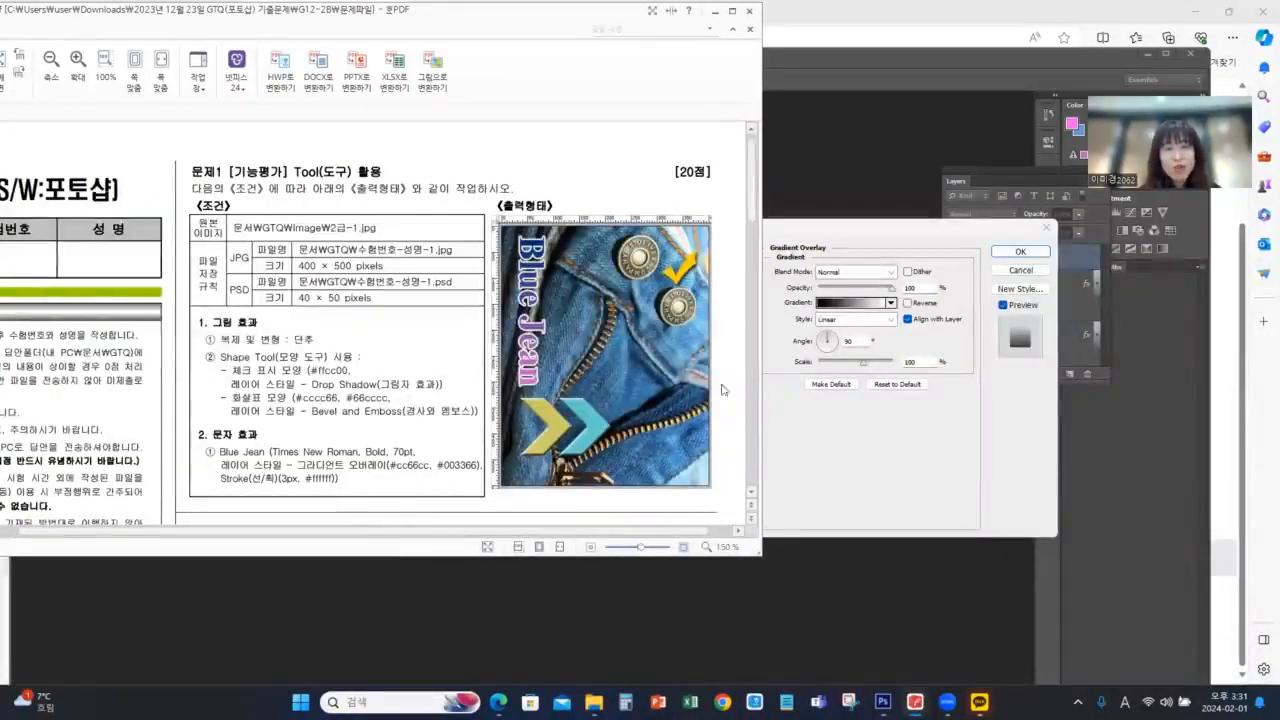
pyautogui.click(933, 246)
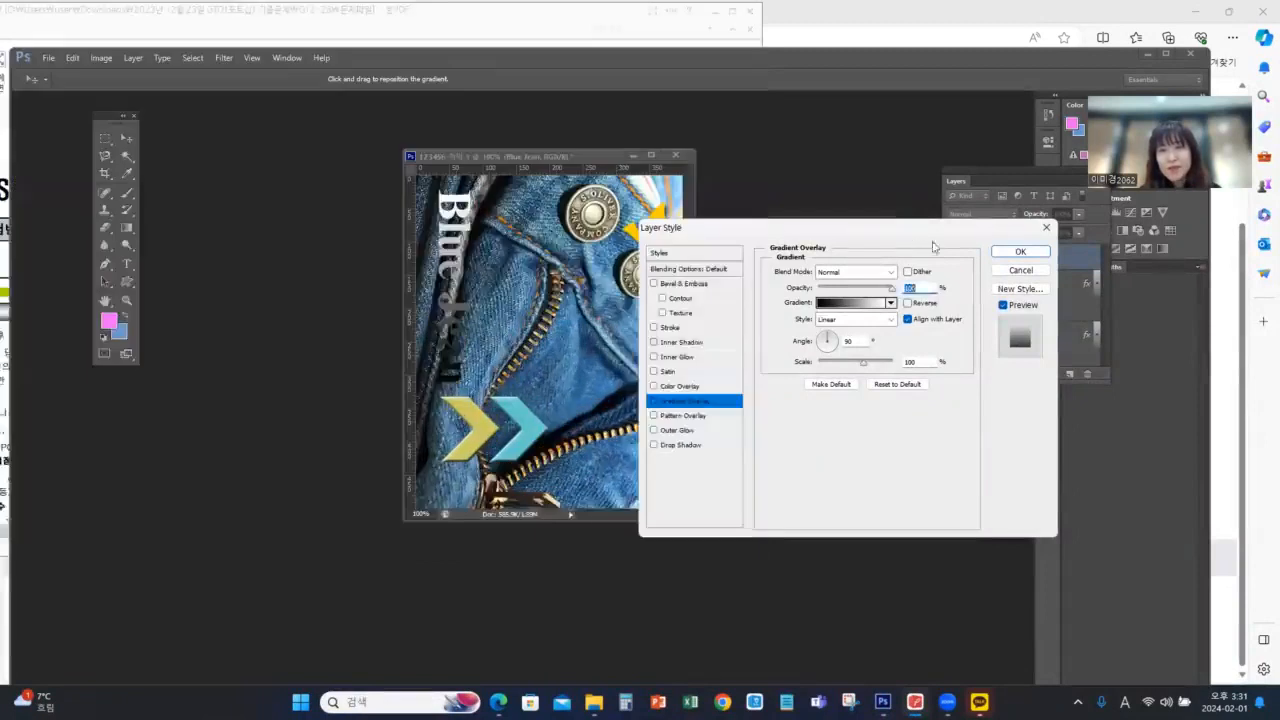
# Set the overlay gradient's starting colour stop to #cc66cc in Photoshop and check it against the exam PDF
pyautogui.click(851, 304)
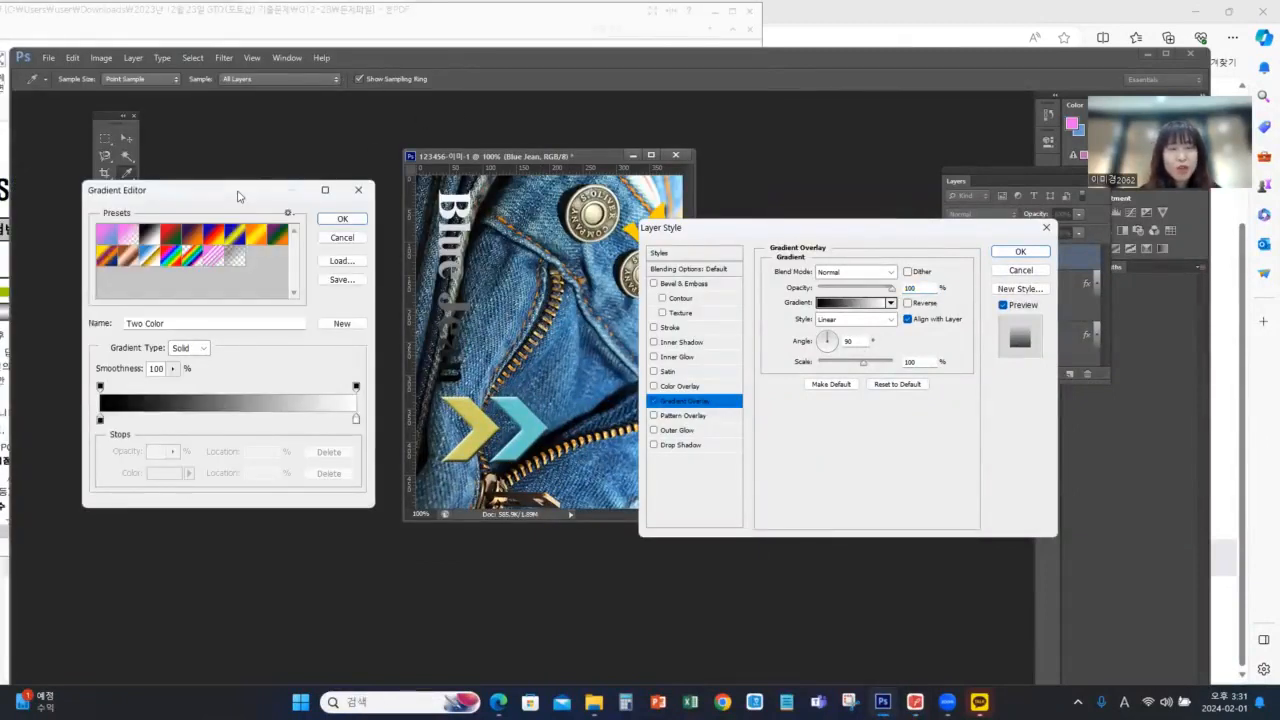
pyautogui.moveTo(238, 196); pyautogui.dragTo(415, 169)
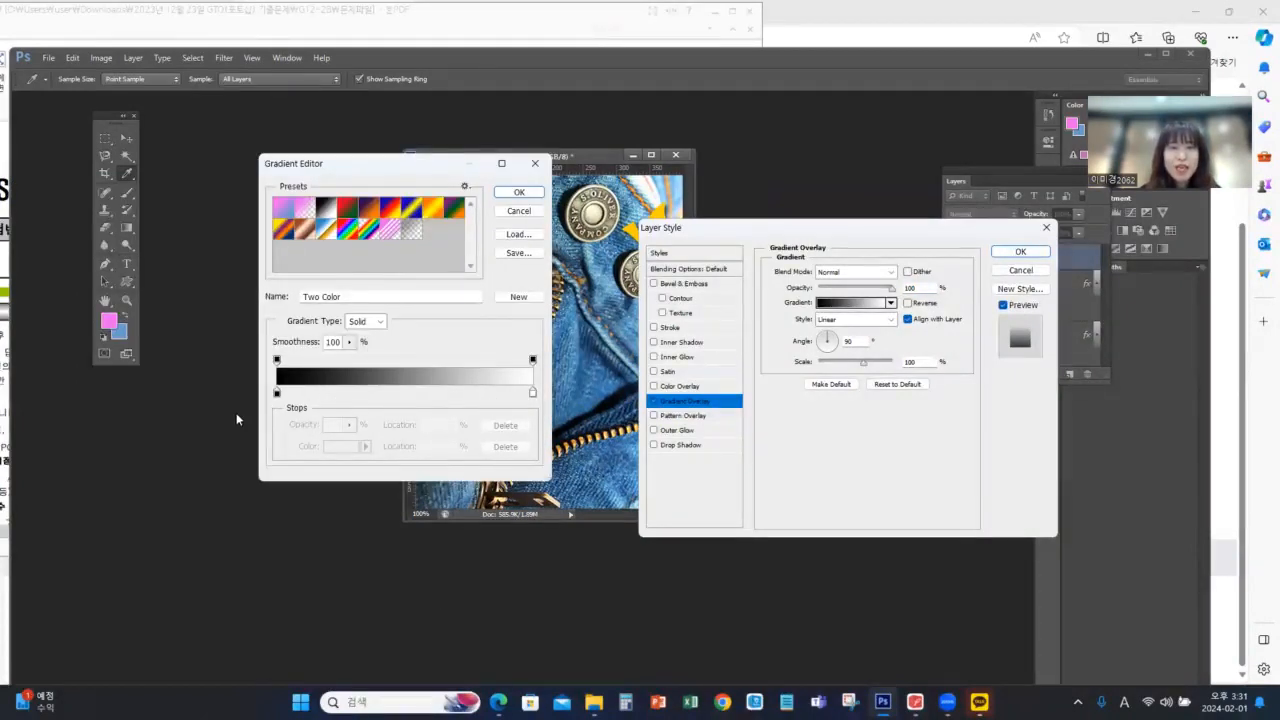
pyautogui.click(277, 392)
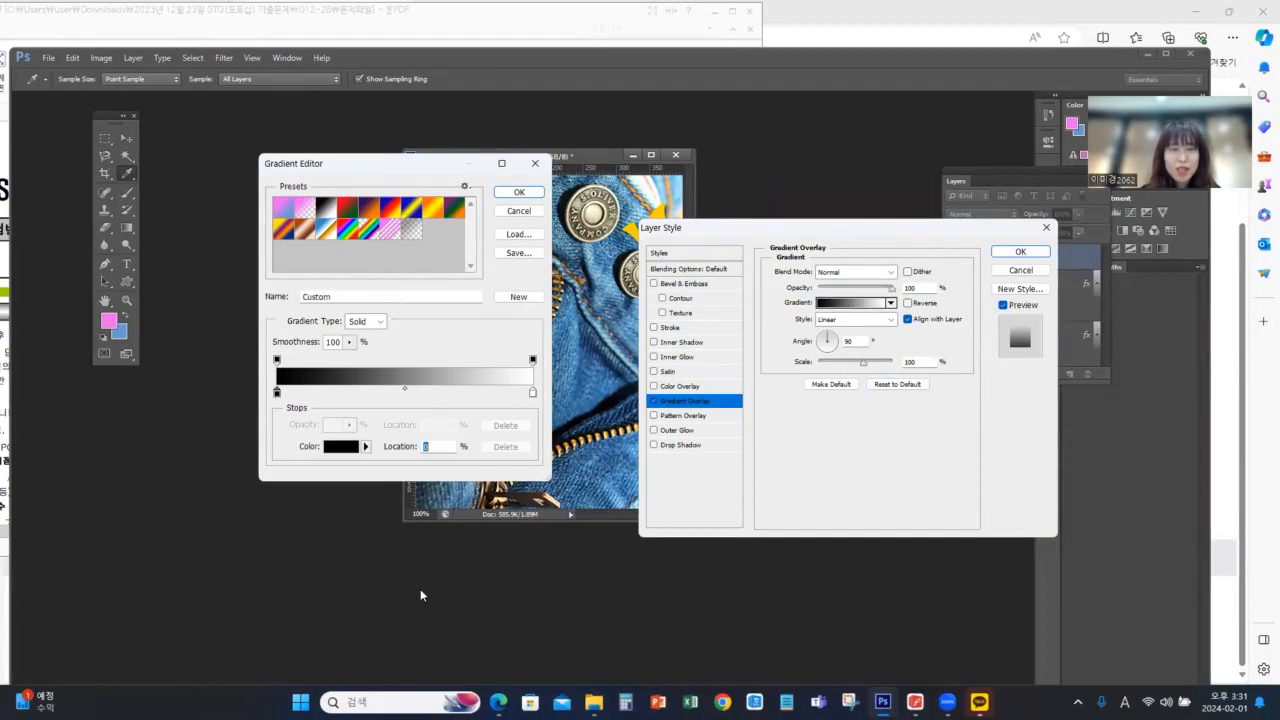
pyautogui.click(345, 450)
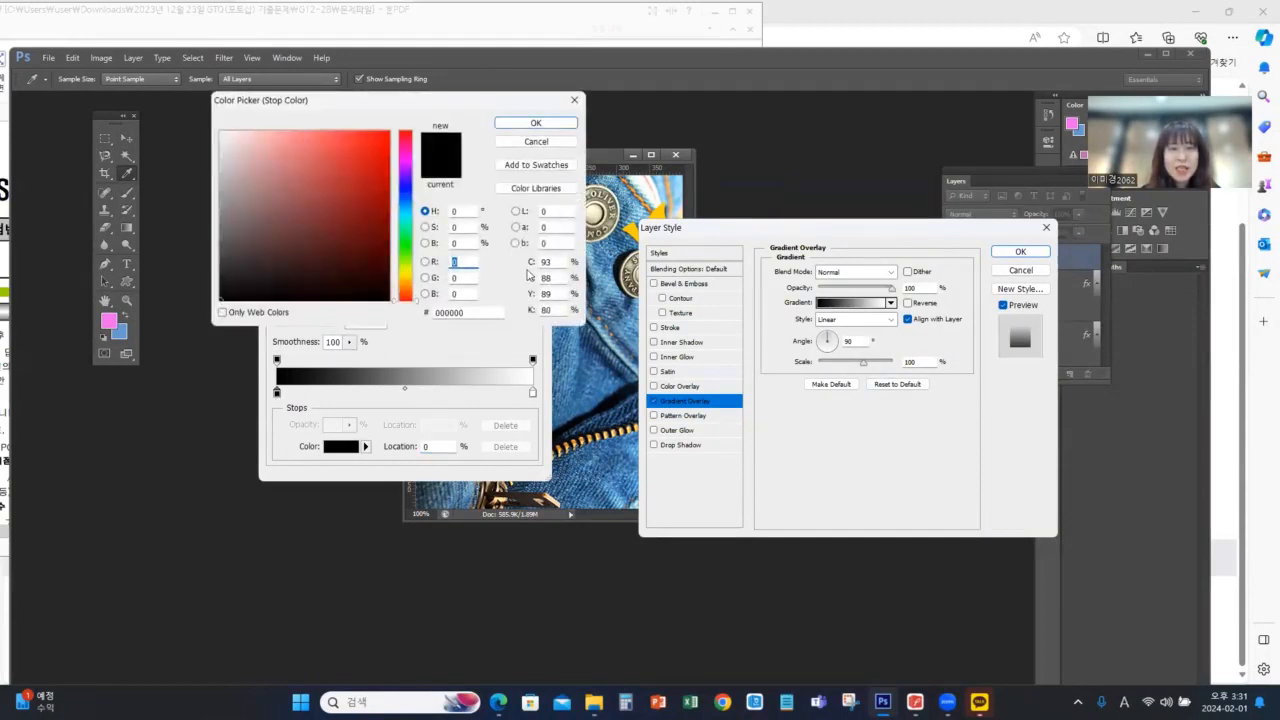
pyautogui.doubleClick(486, 313)
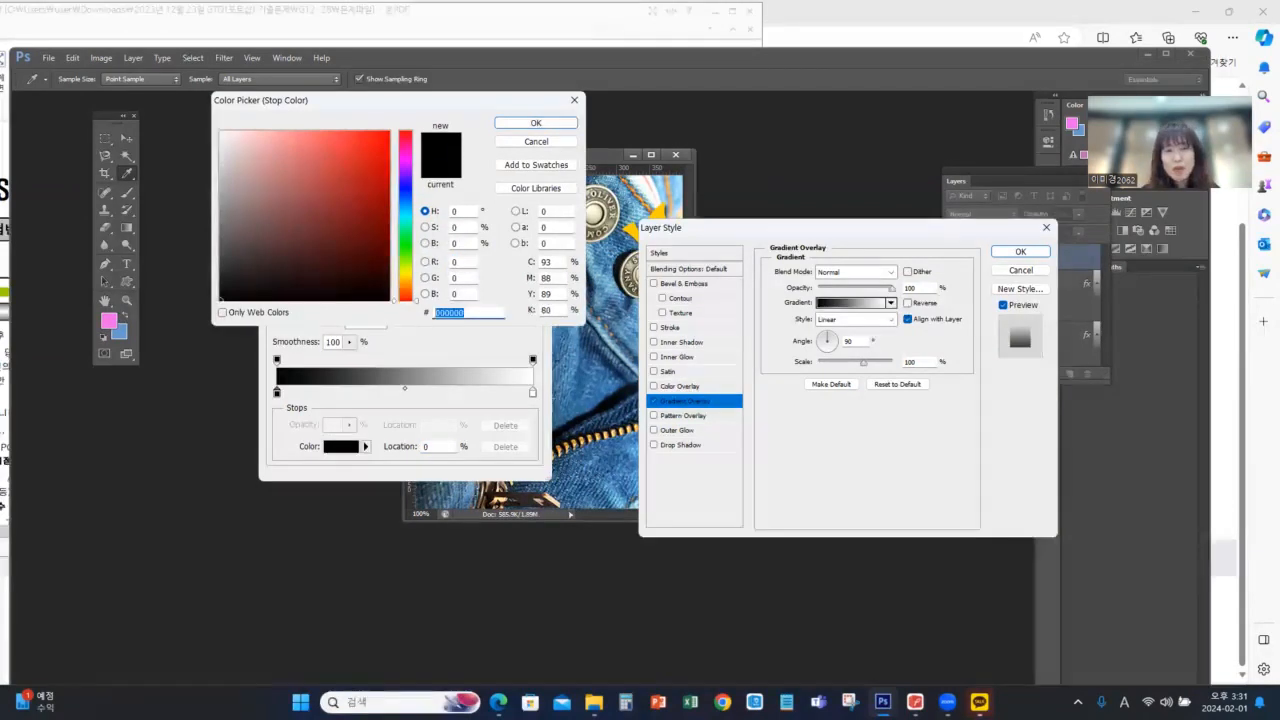
pyautogui.write('cc66cc')
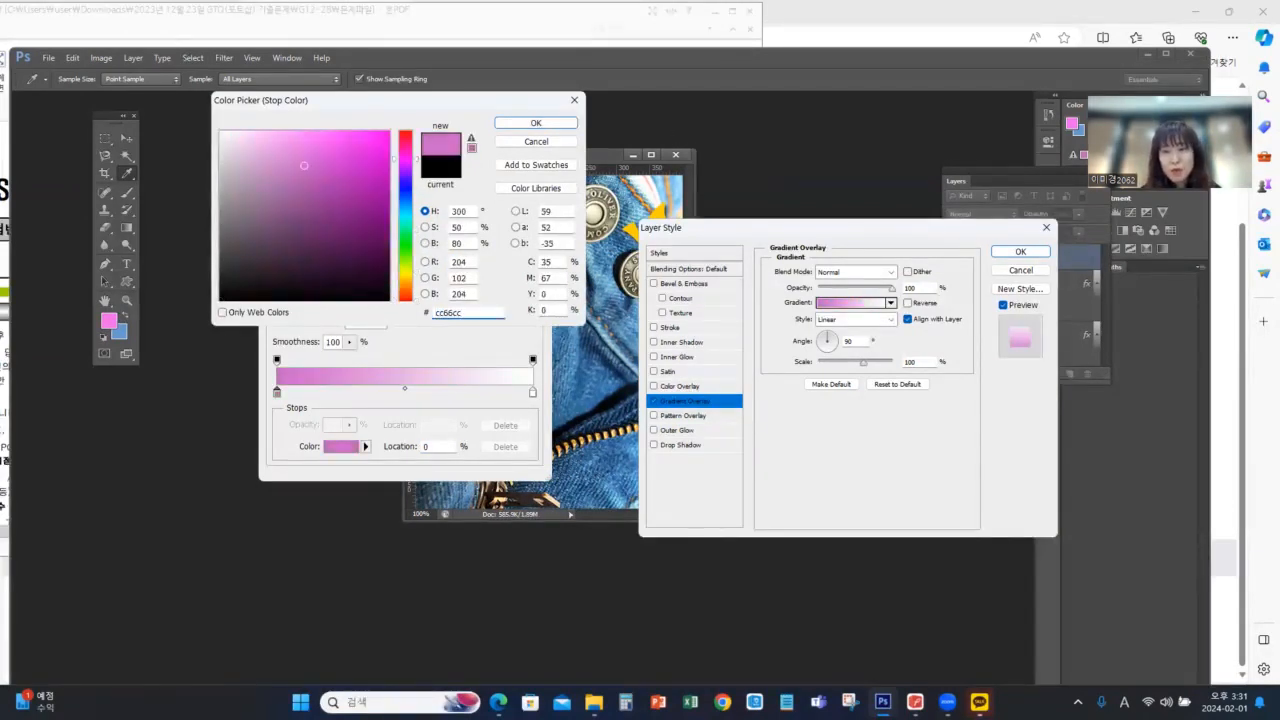
pyautogui.hotkey('alt', 'Tab')
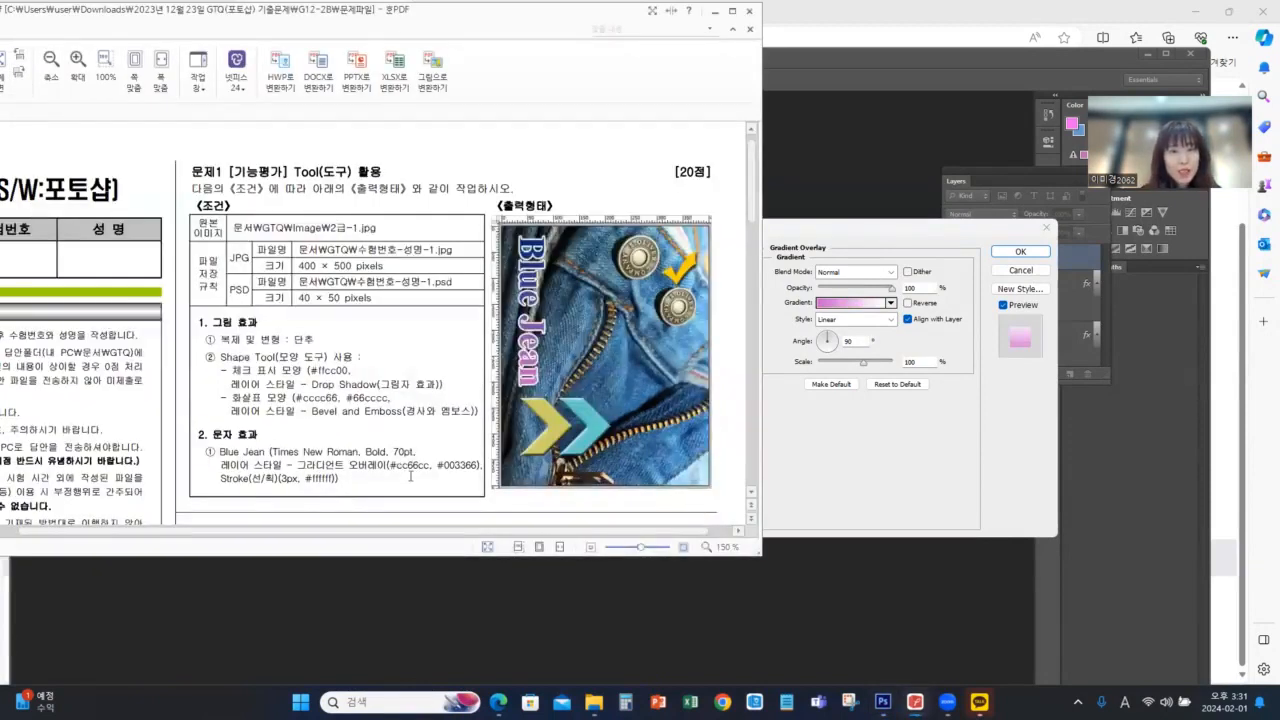
pyautogui.click(1027, 16)
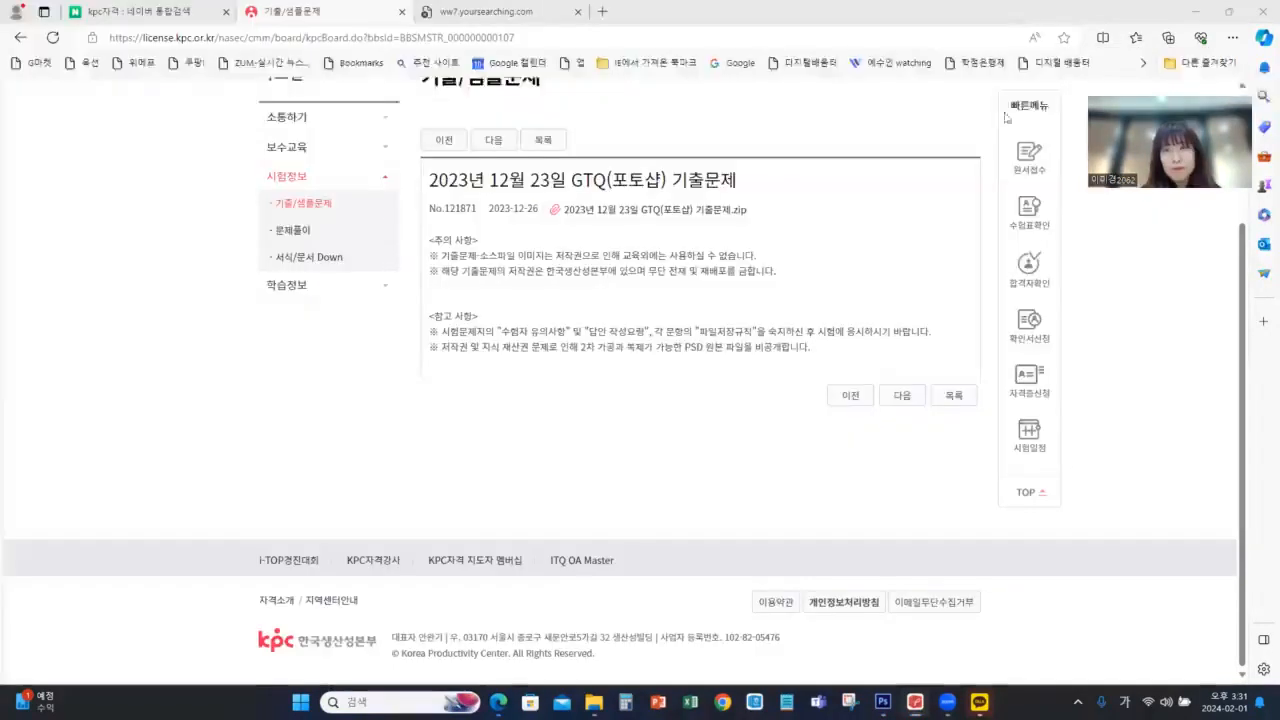
pyautogui.click(882, 702)
pyautogui.click(962, 645)
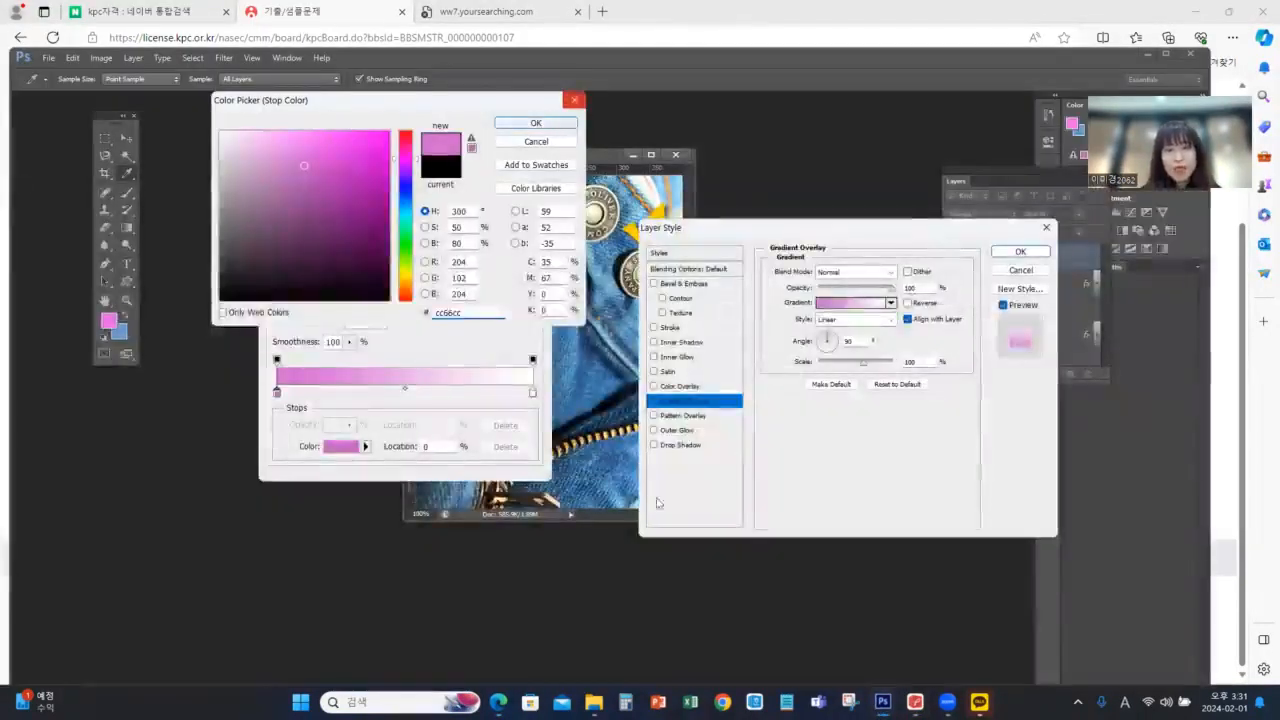
# Look up the second gradient colour in the exam PDF and set the gradient's end colour stop to #003366 in Photoshop
pyautogui.click(532, 393)
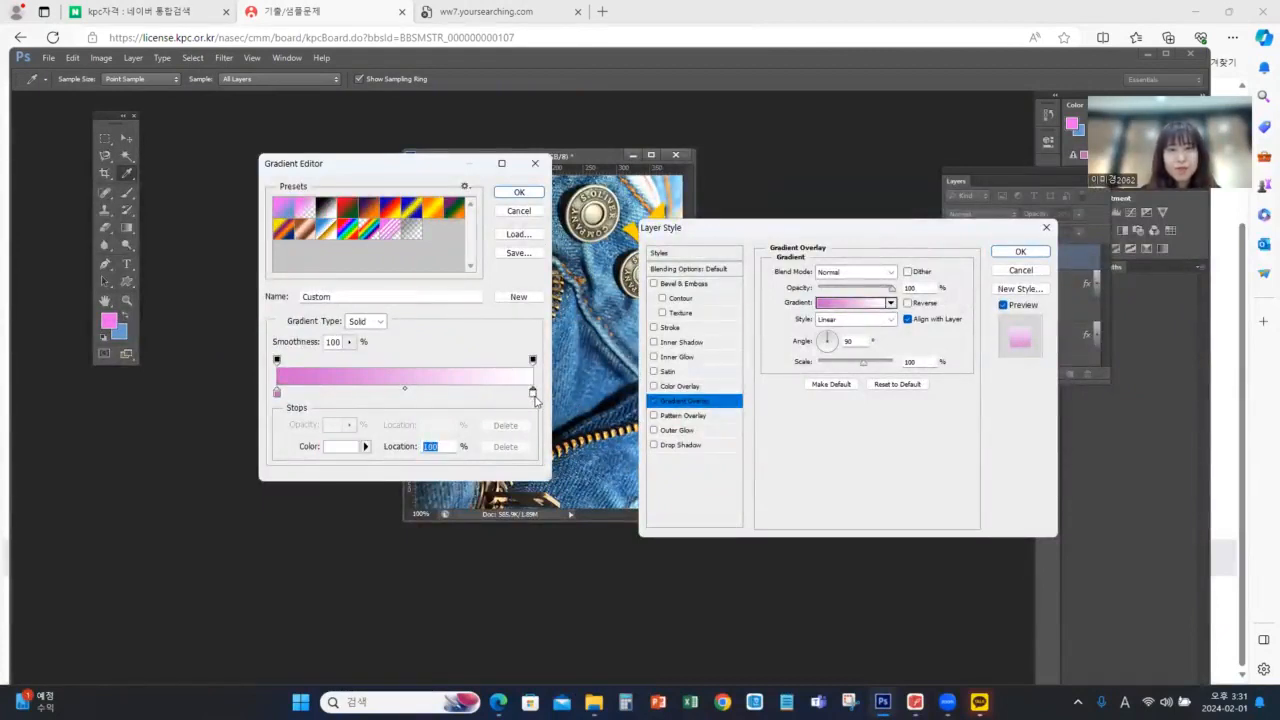
pyautogui.click(915, 702)
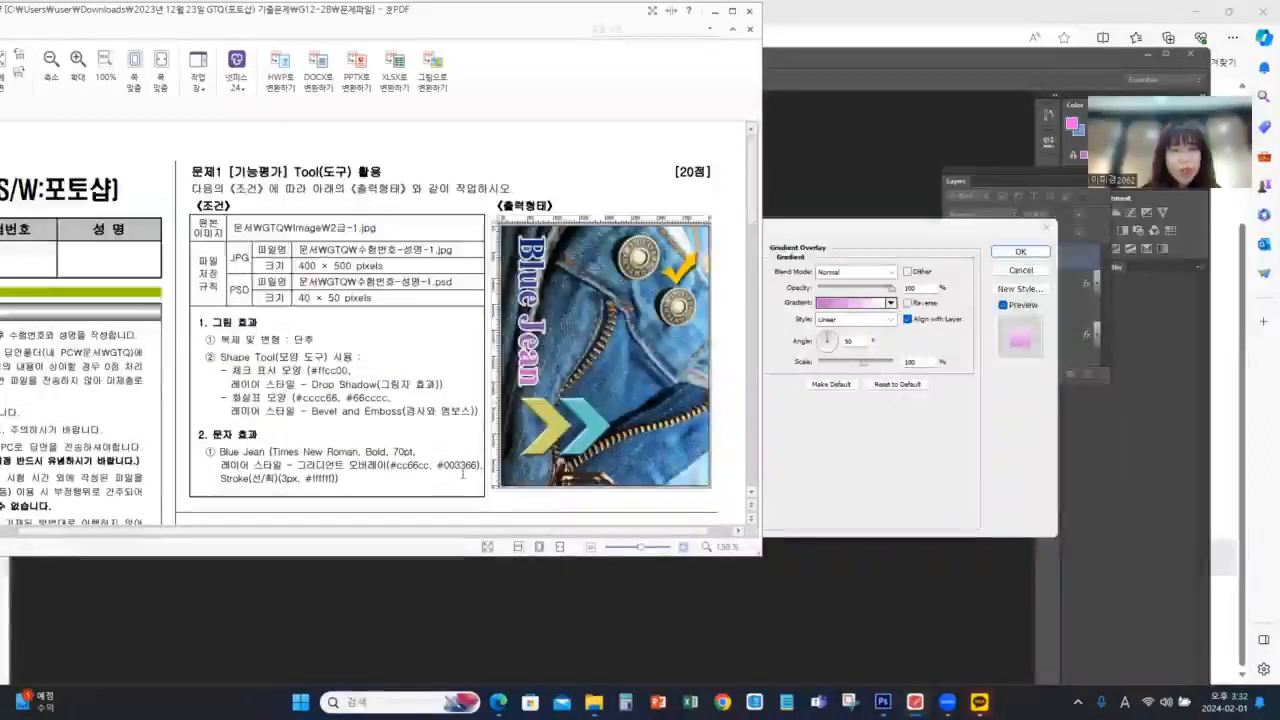
pyautogui.click(889, 483)
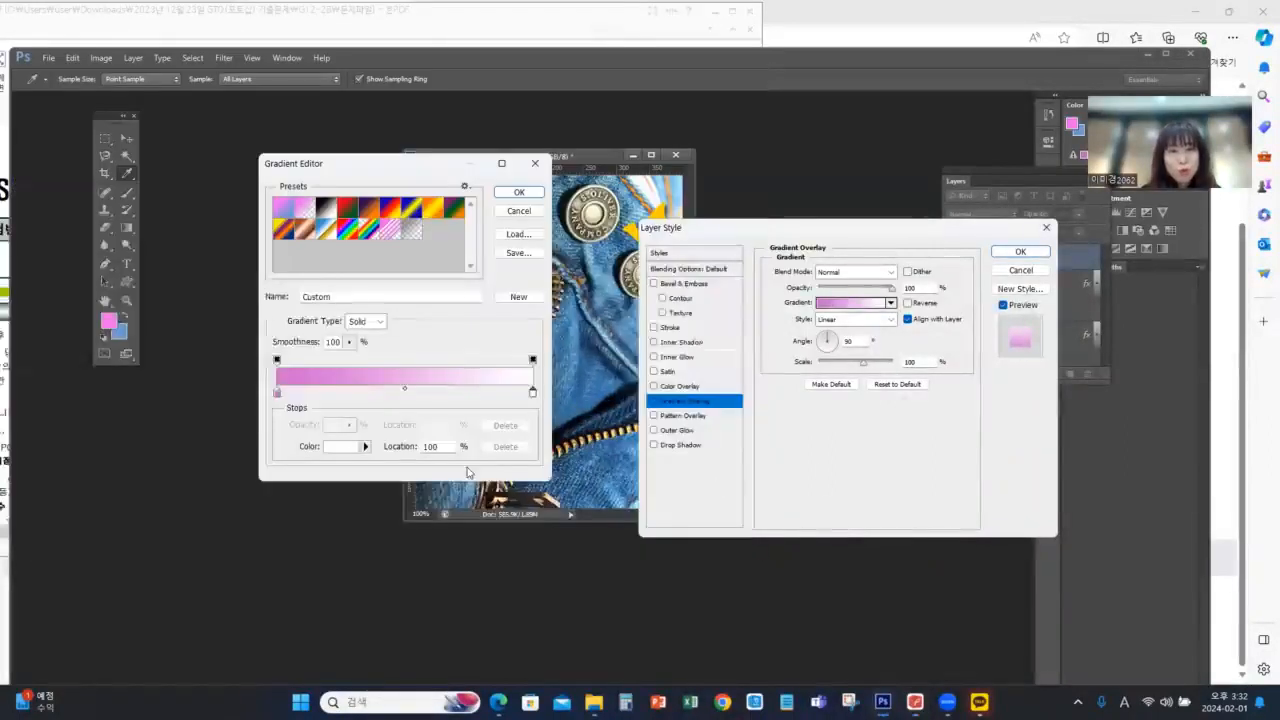
pyautogui.click(340, 446)
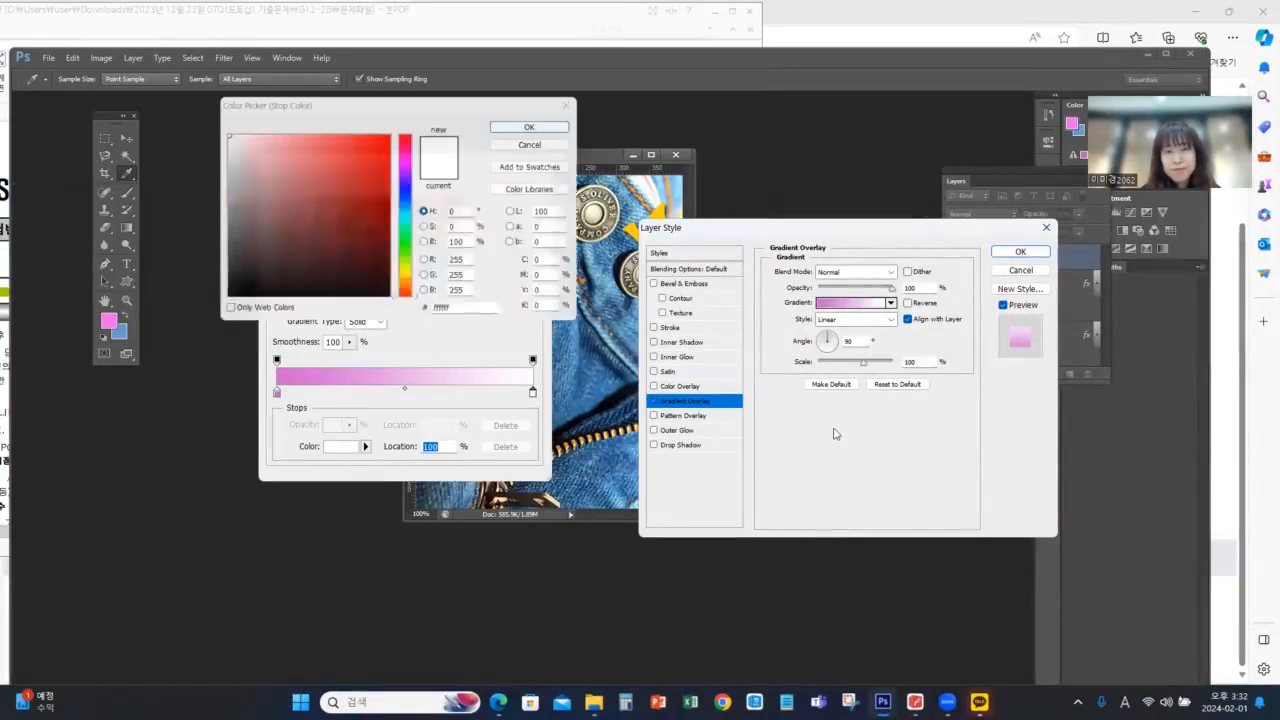
pyautogui.doubleClick(490, 314)
pyautogui.write('00')
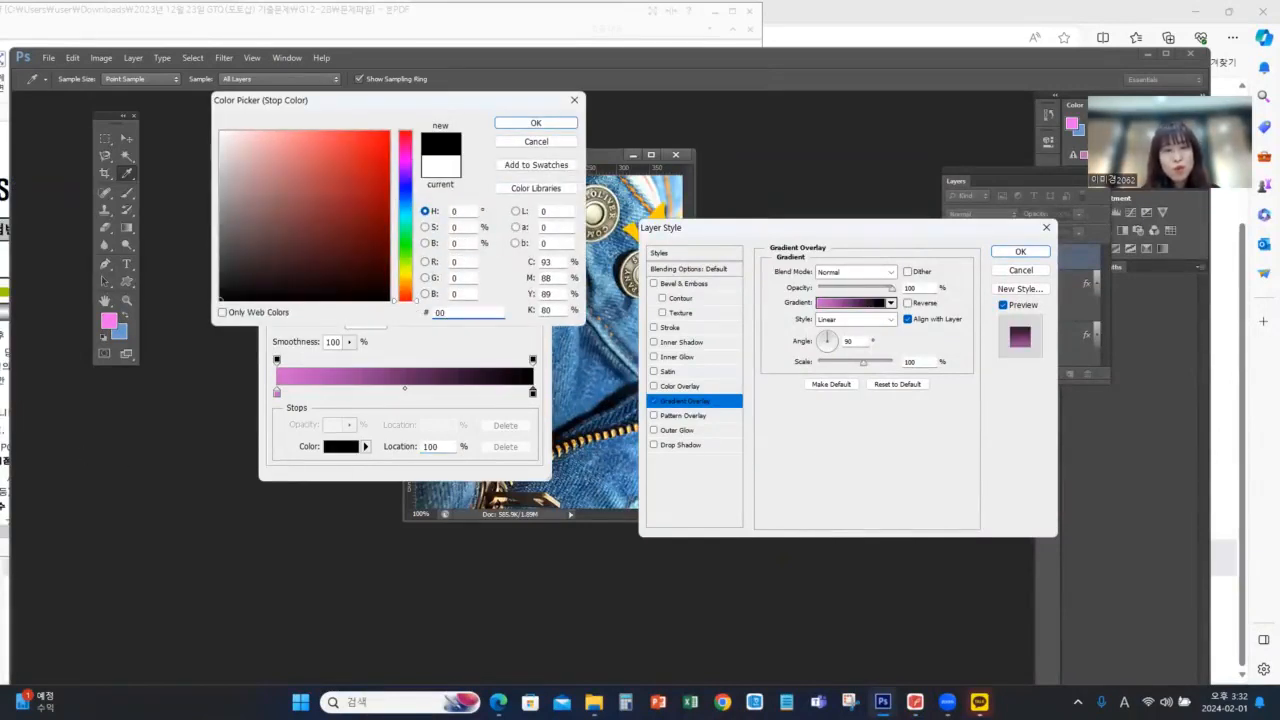
pyautogui.write('3366')
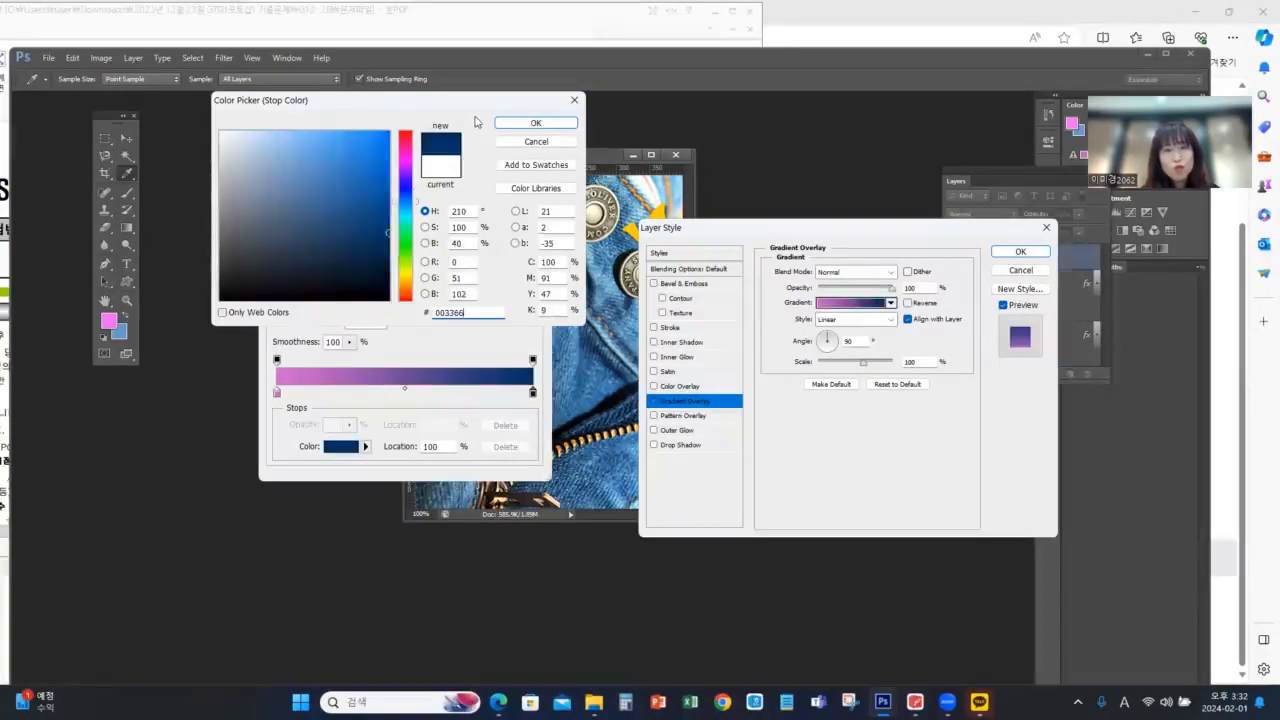
pyautogui.click(522, 122)
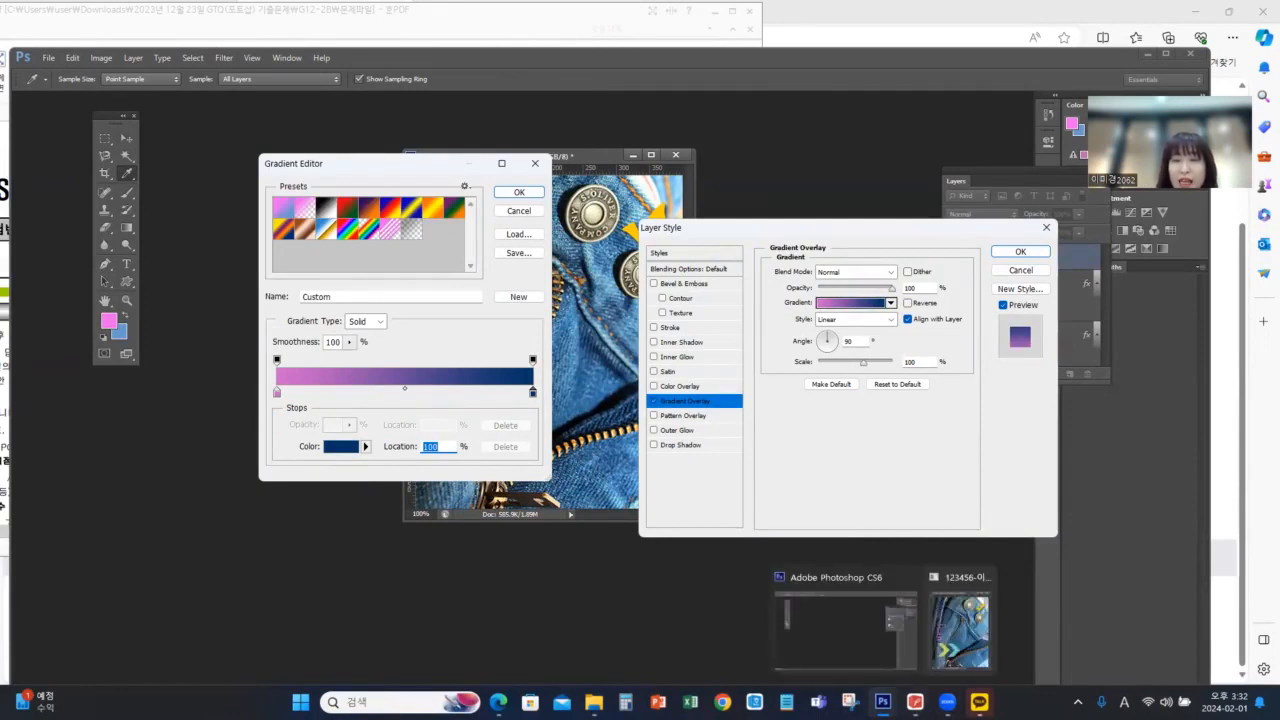
# Check the exam PDF again, then try an extra colour stop in the middle of the gradient and remove it
pyautogui.click(915, 702)
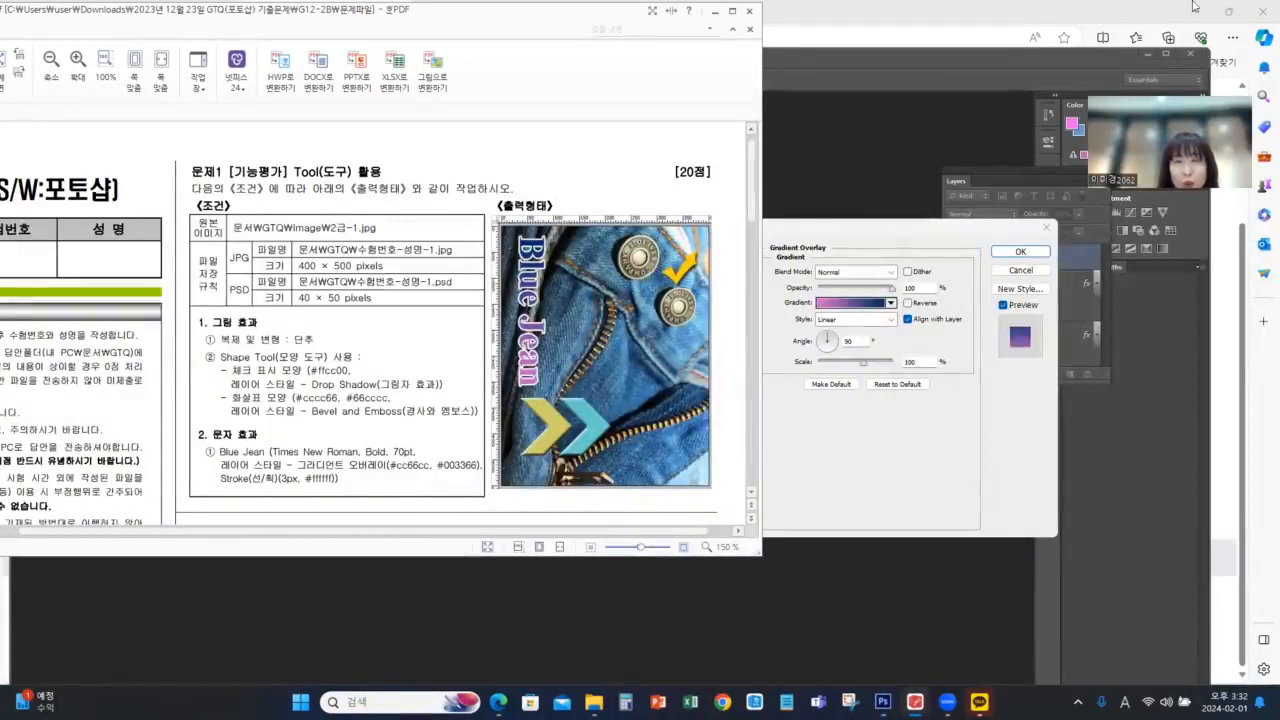
pyautogui.click(408, 575)
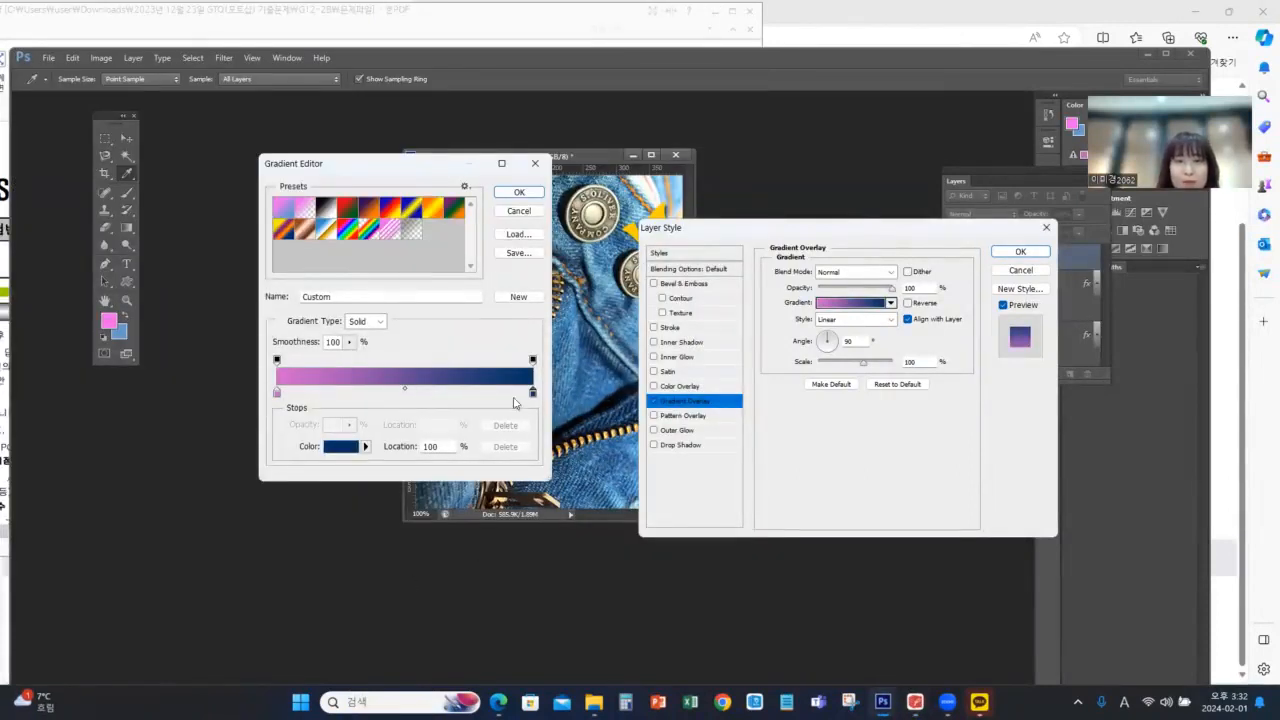
pyautogui.click(405, 393)
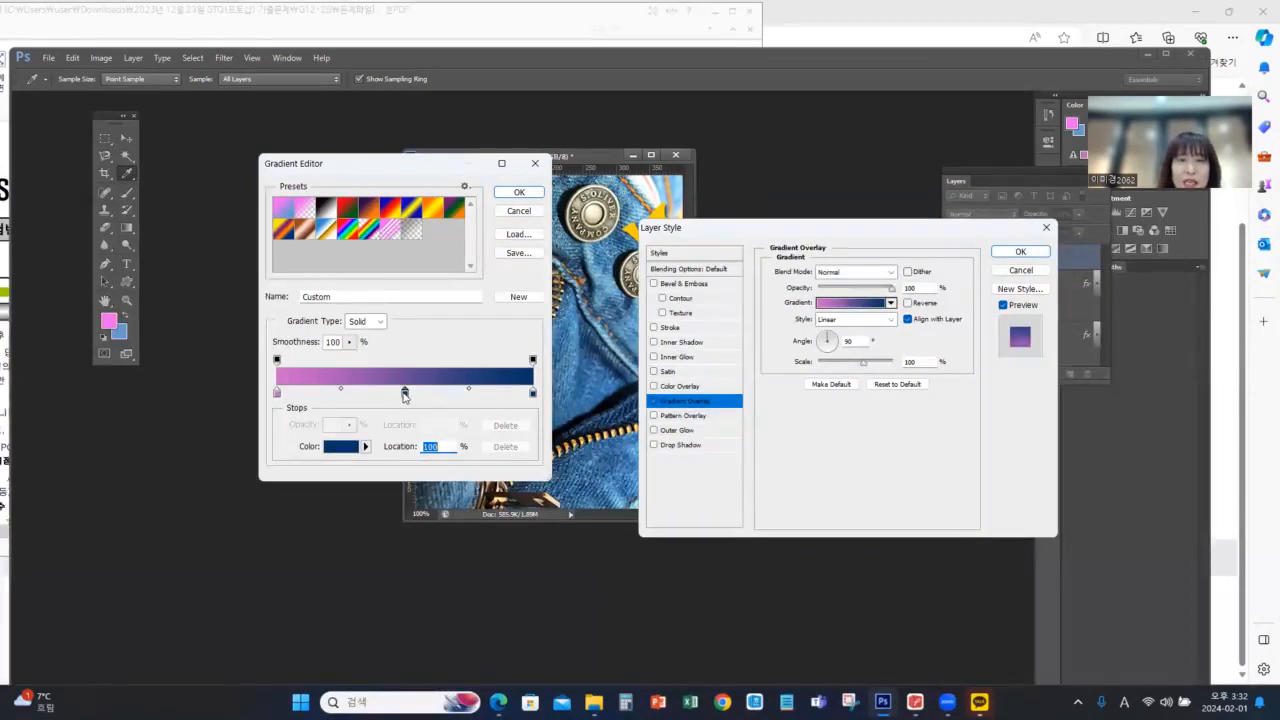
pyautogui.moveTo(404, 393); pyautogui.dragTo(406, 450)
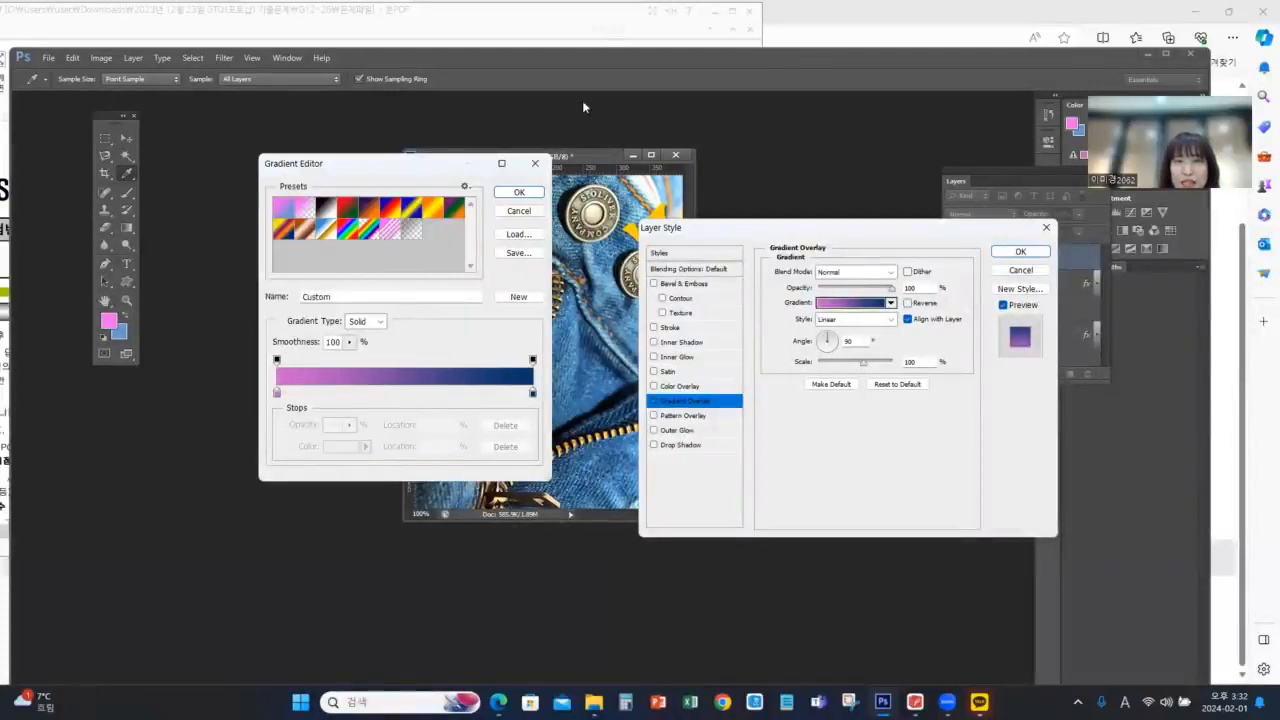
# Accept the edited gradient and compare the text's gradient direction with the sample in the exam PDF
pyautogui.click(521, 192)
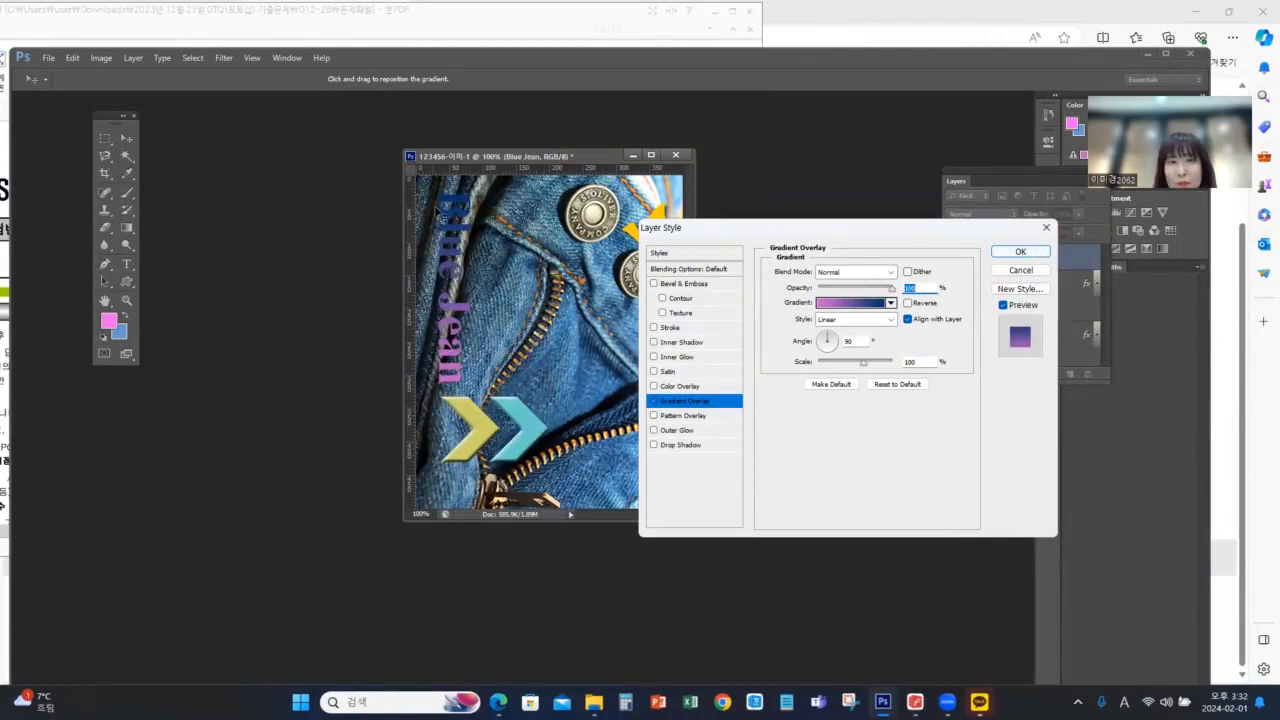
pyautogui.hotkey('alt', 'Tab')
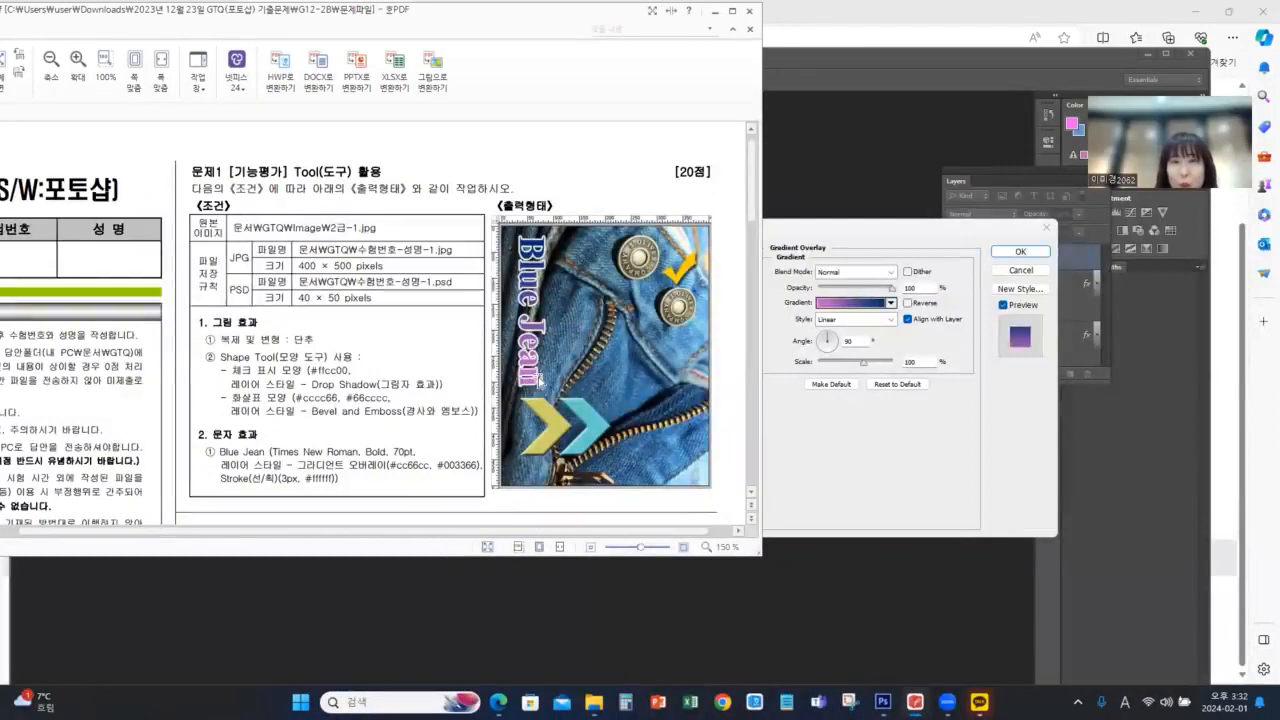
pyautogui.hotkey('alt', 'Tab')
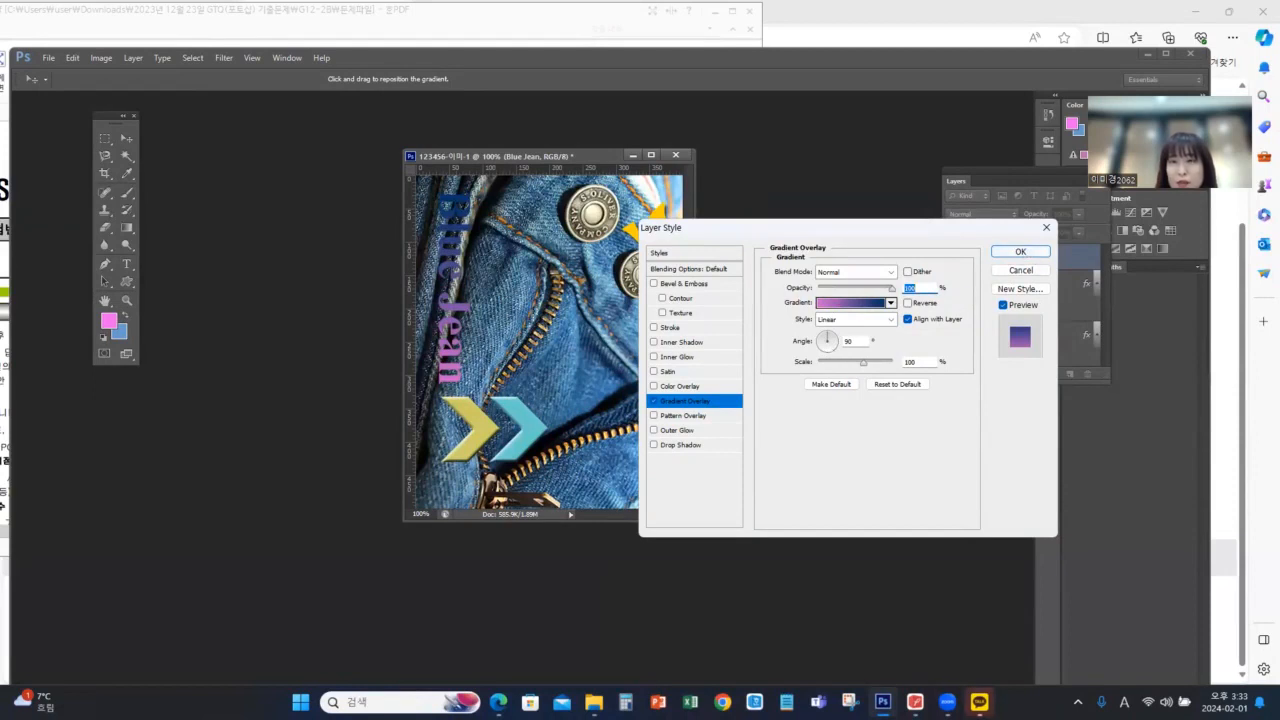
# Check the stroke requirement in the exam PDF, then add a 3 px #ffffff Stroke to the "Blue Jean" text and apply the layer styles
pyautogui.click(915, 702)
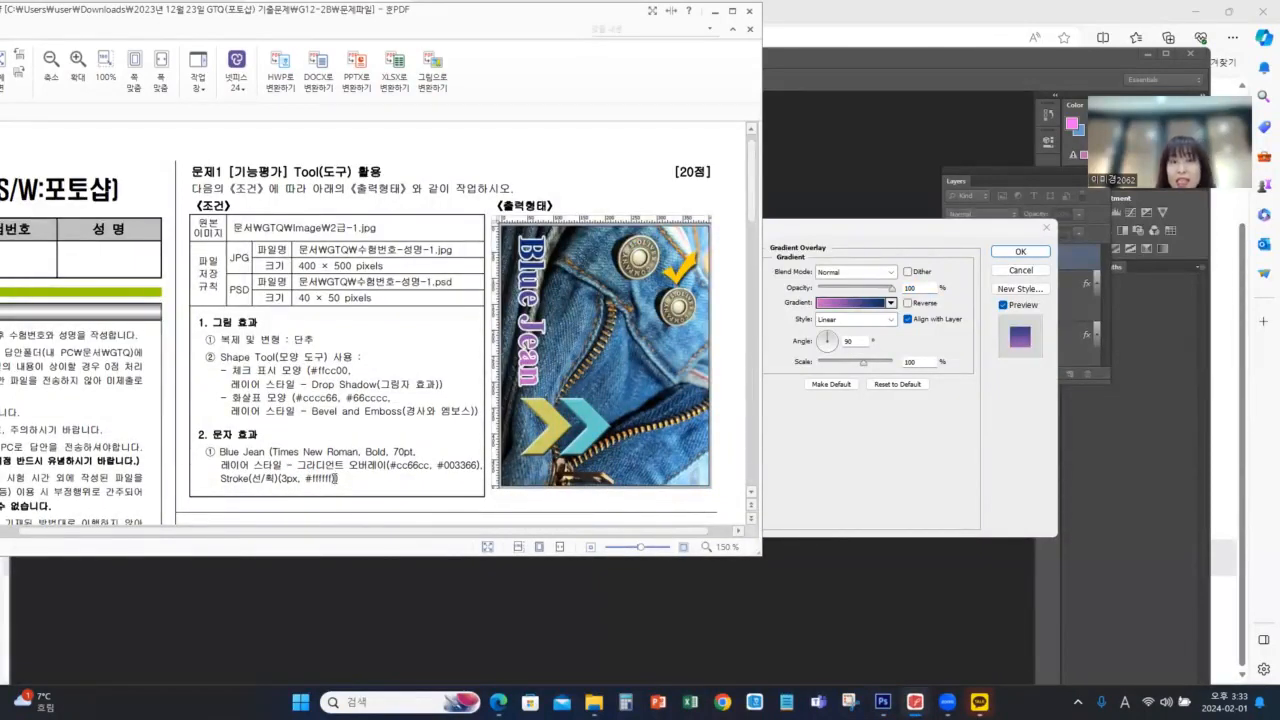
pyautogui.click(857, 244)
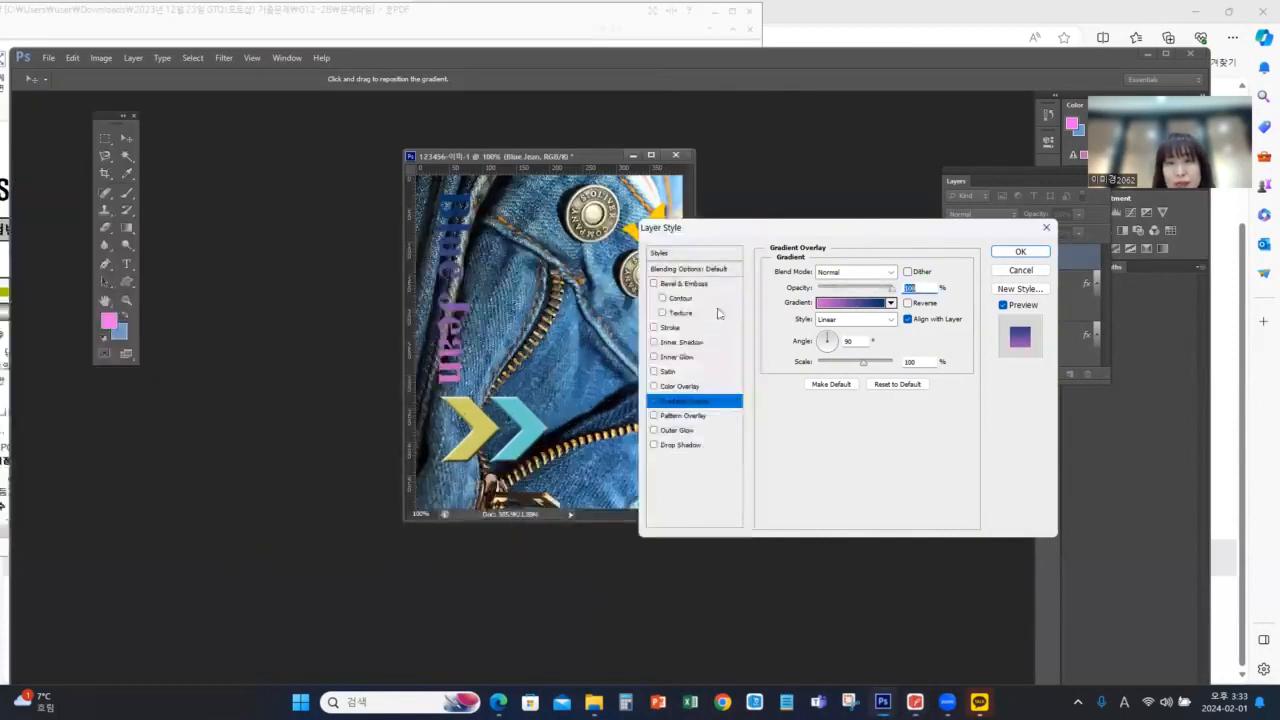
pyautogui.click(670, 327)
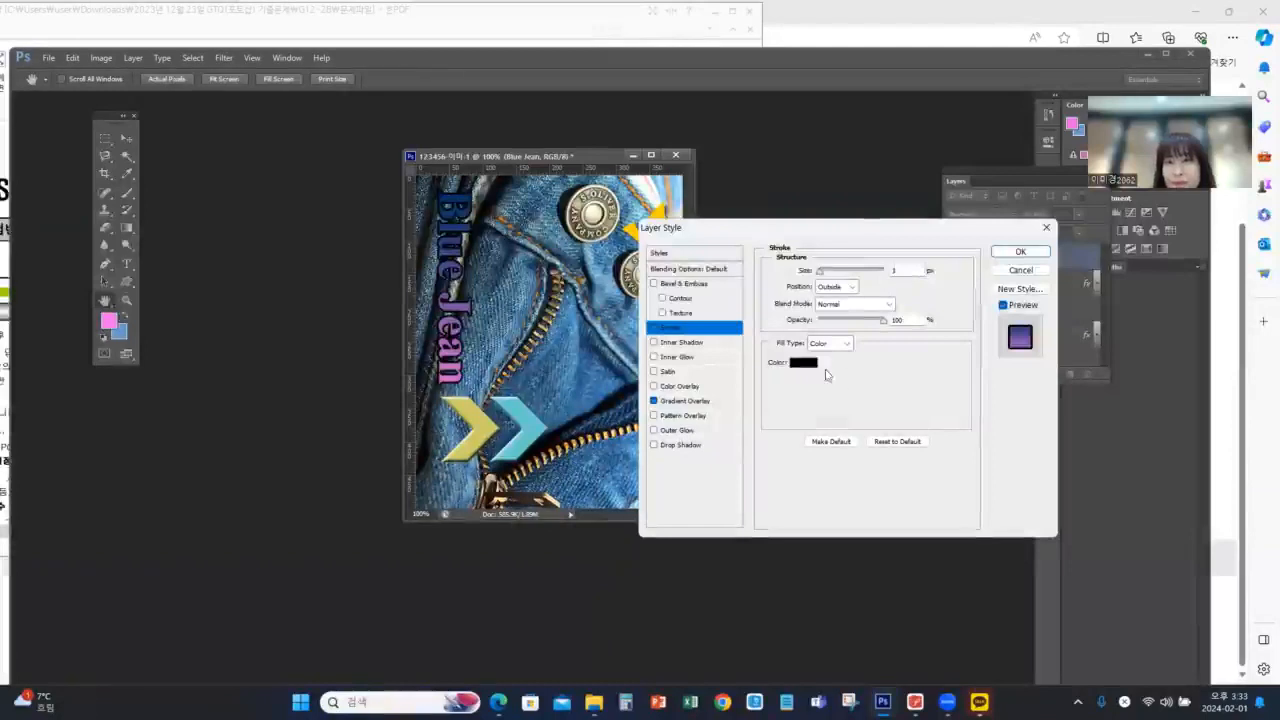
pyautogui.click(812, 362)
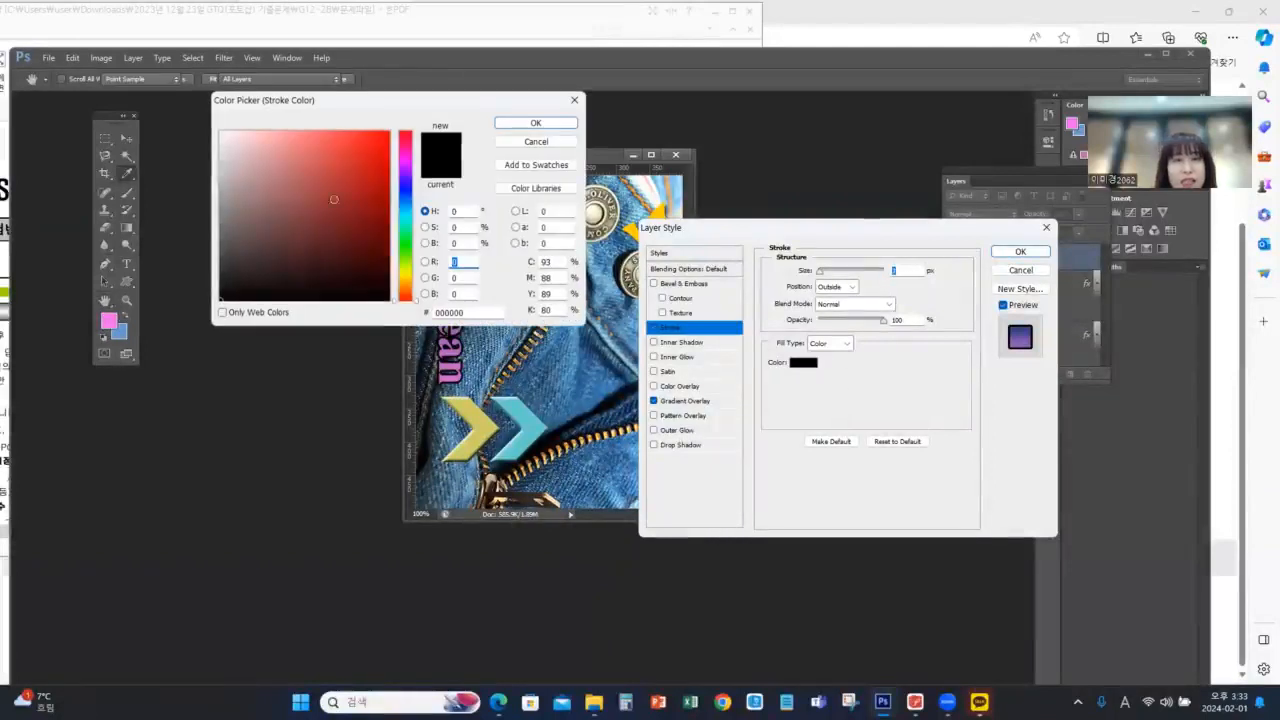
pyautogui.moveTo(222, 132); pyautogui.dragTo(202, 115)
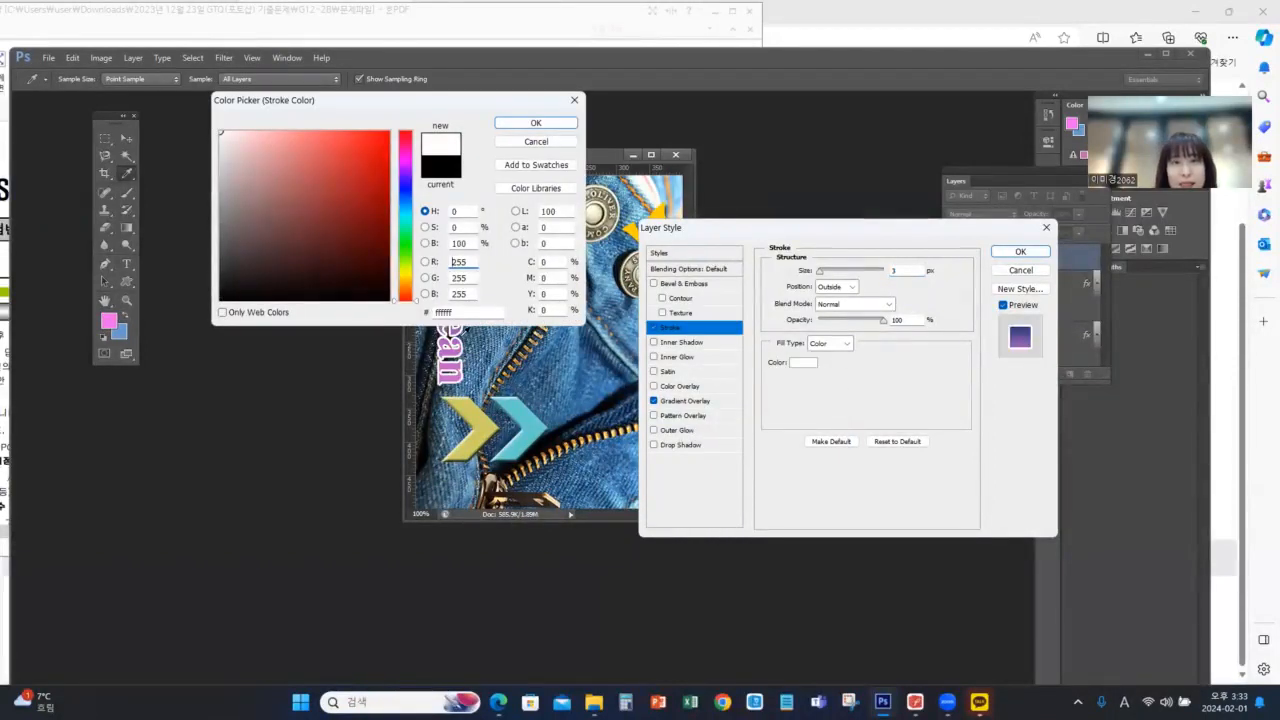
pyautogui.click(536, 122)
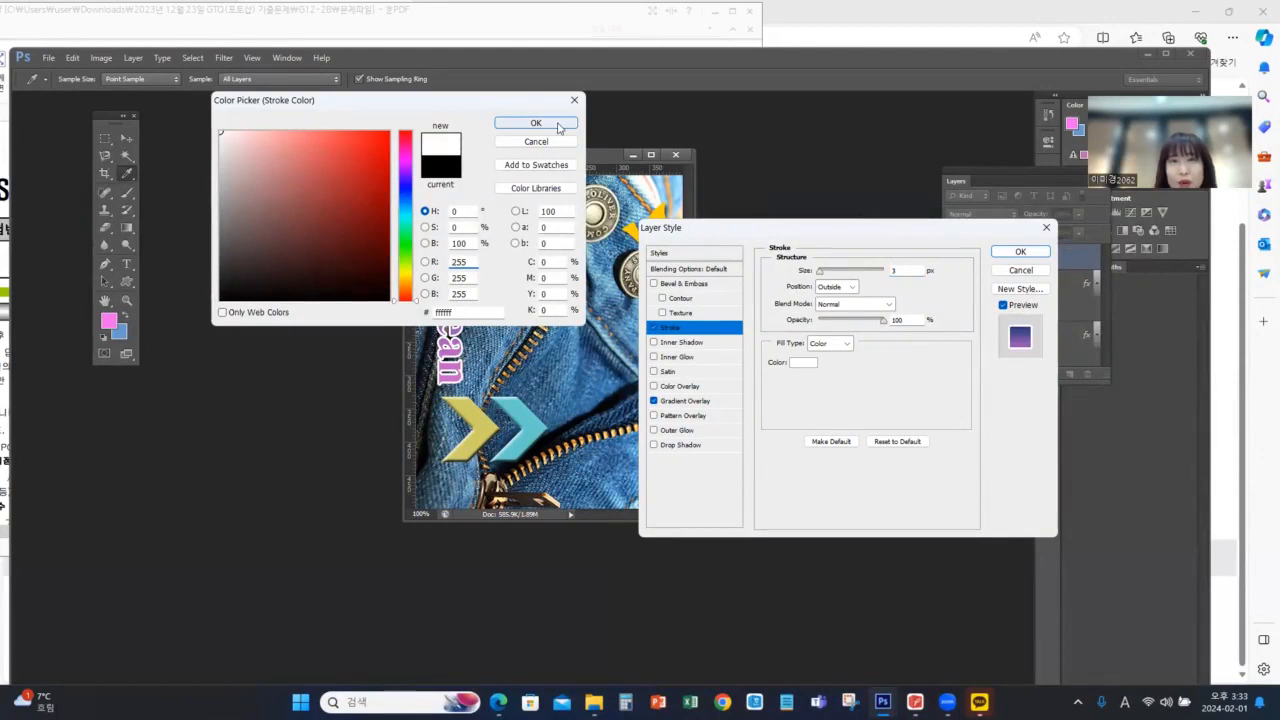
pyautogui.click(1035, 252)
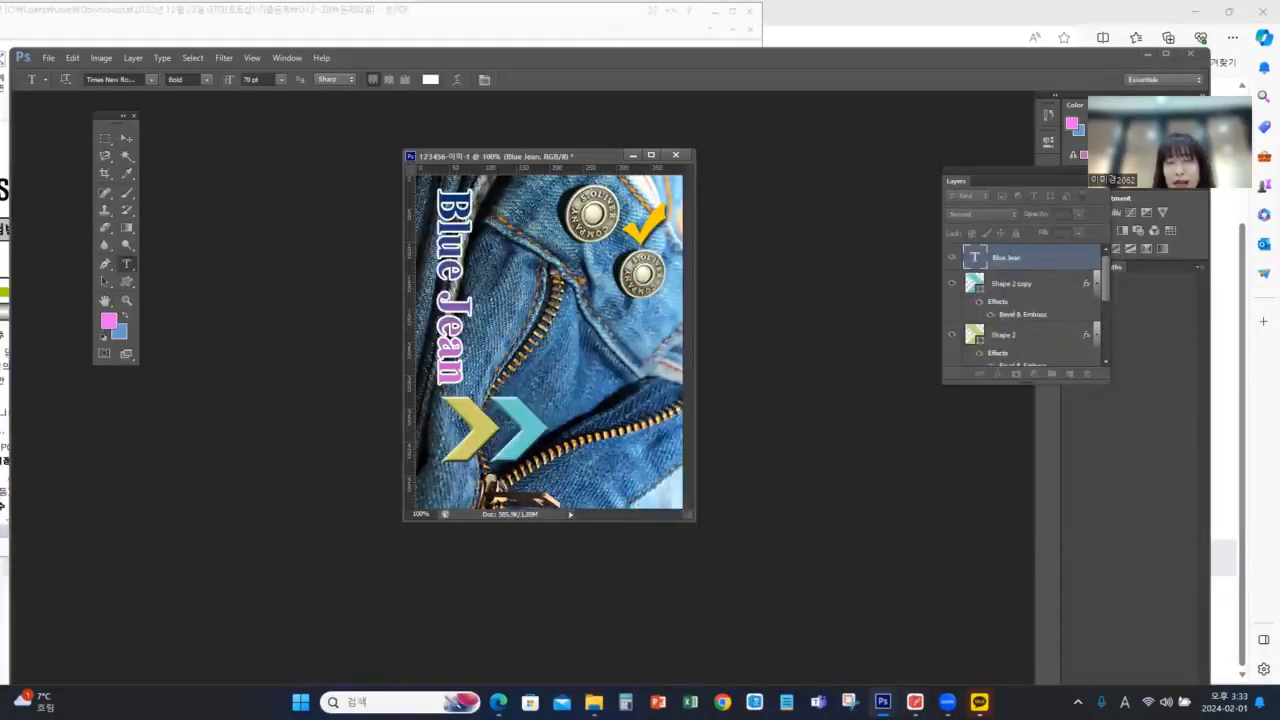
# Place the exam PDF beside the Photoshop document and compare the finished artwork with the sample output of 문제1
pyautogui.click(915, 702)
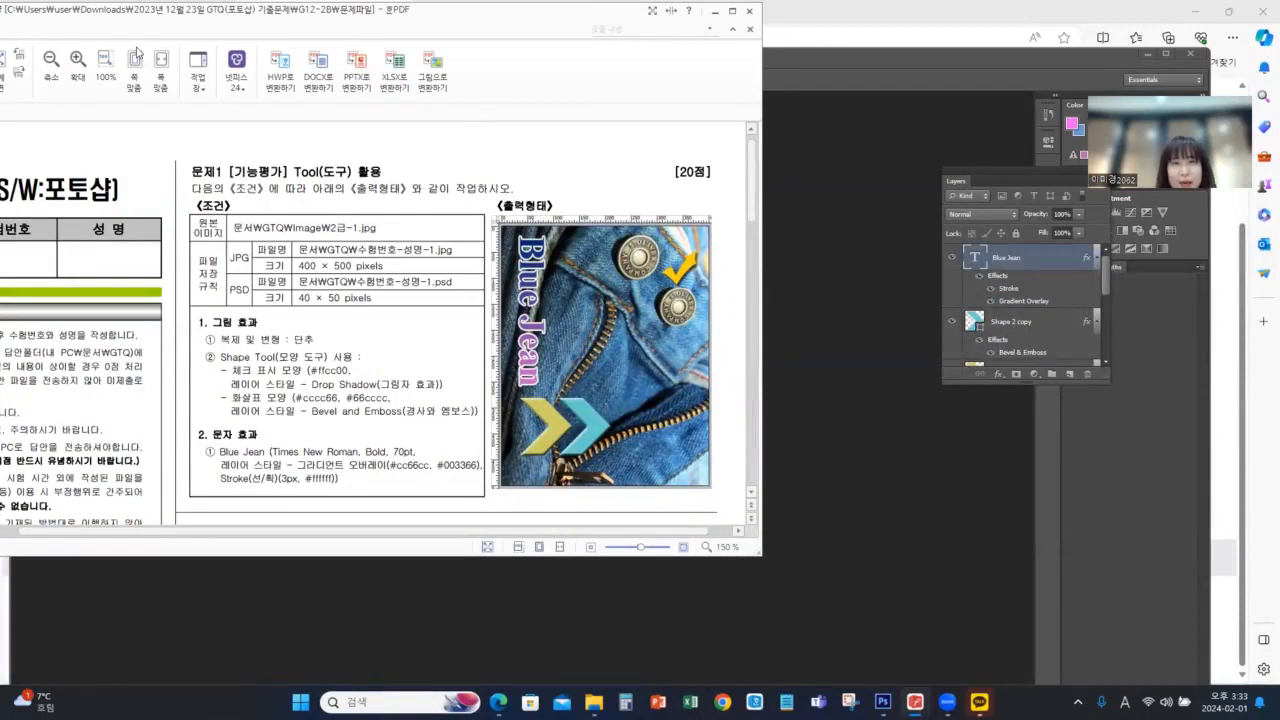
pyautogui.moveTo(137, 10); pyautogui.dragTo(96, 109)
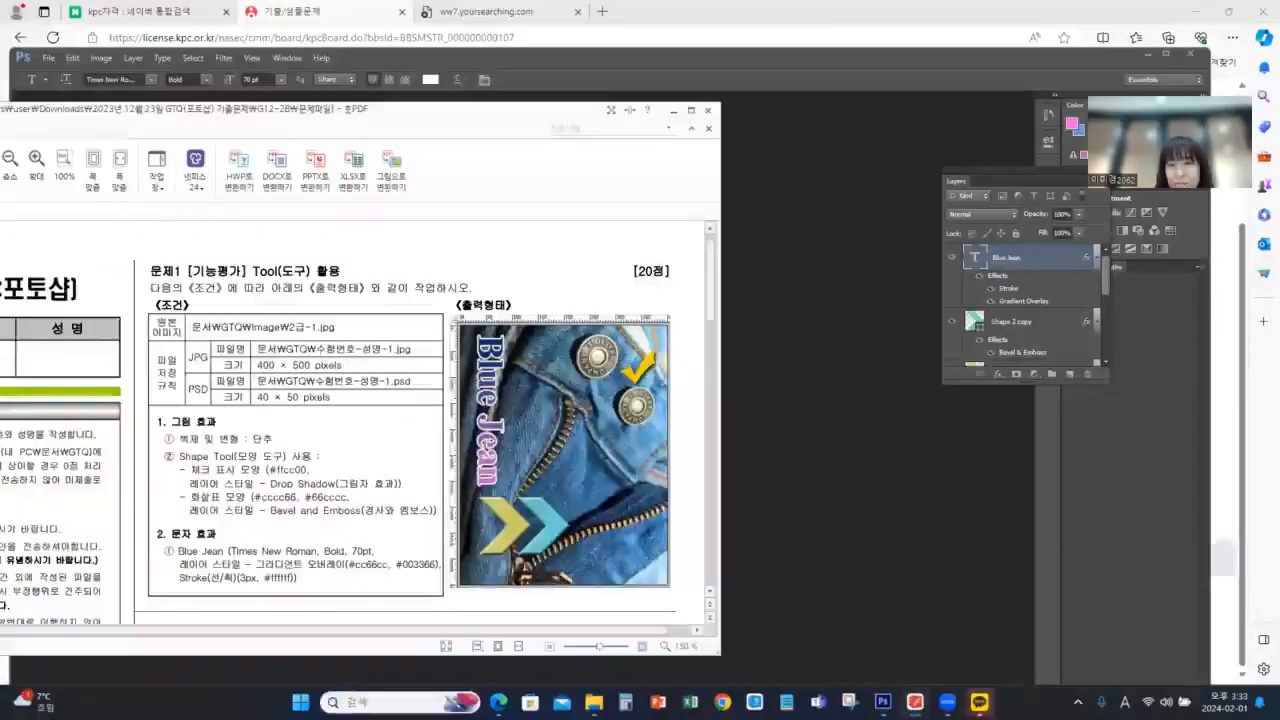
pyautogui.click(883, 702)
pyautogui.click(900, 380)
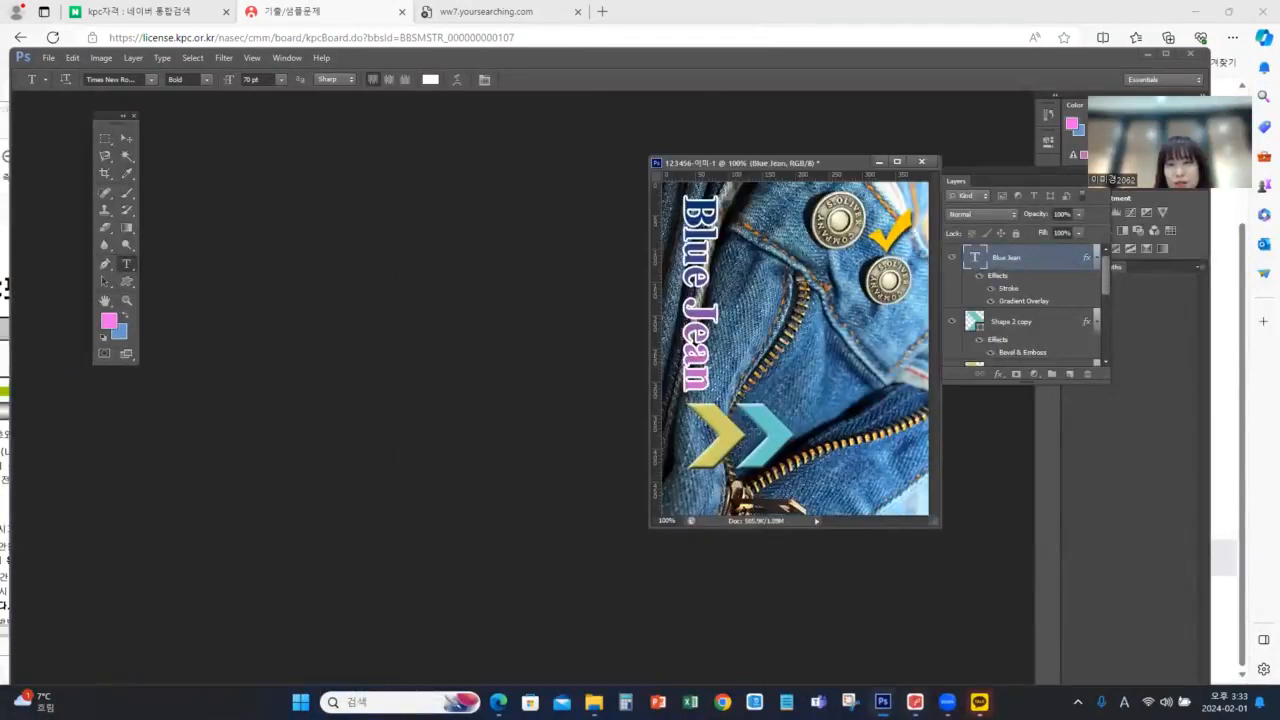
pyautogui.click(915, 701)
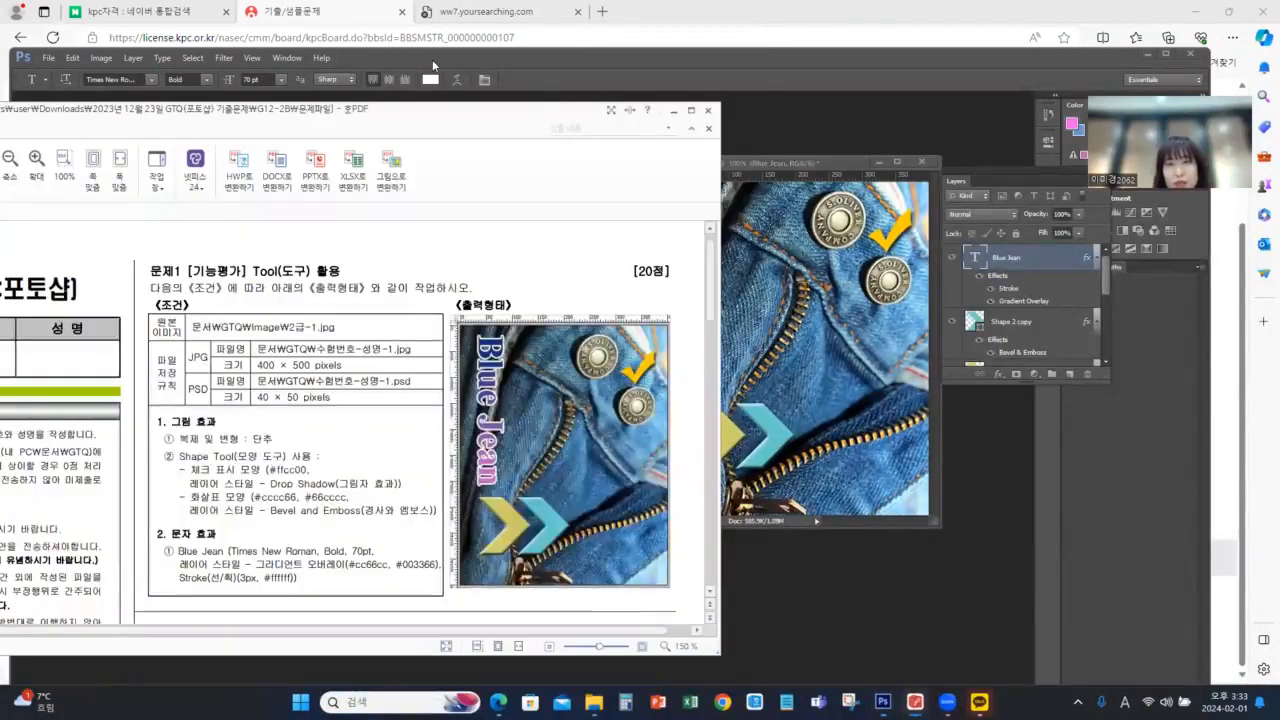
pyautogui.moveTo(570, 109); pyautogui.dragTo(470, 54)
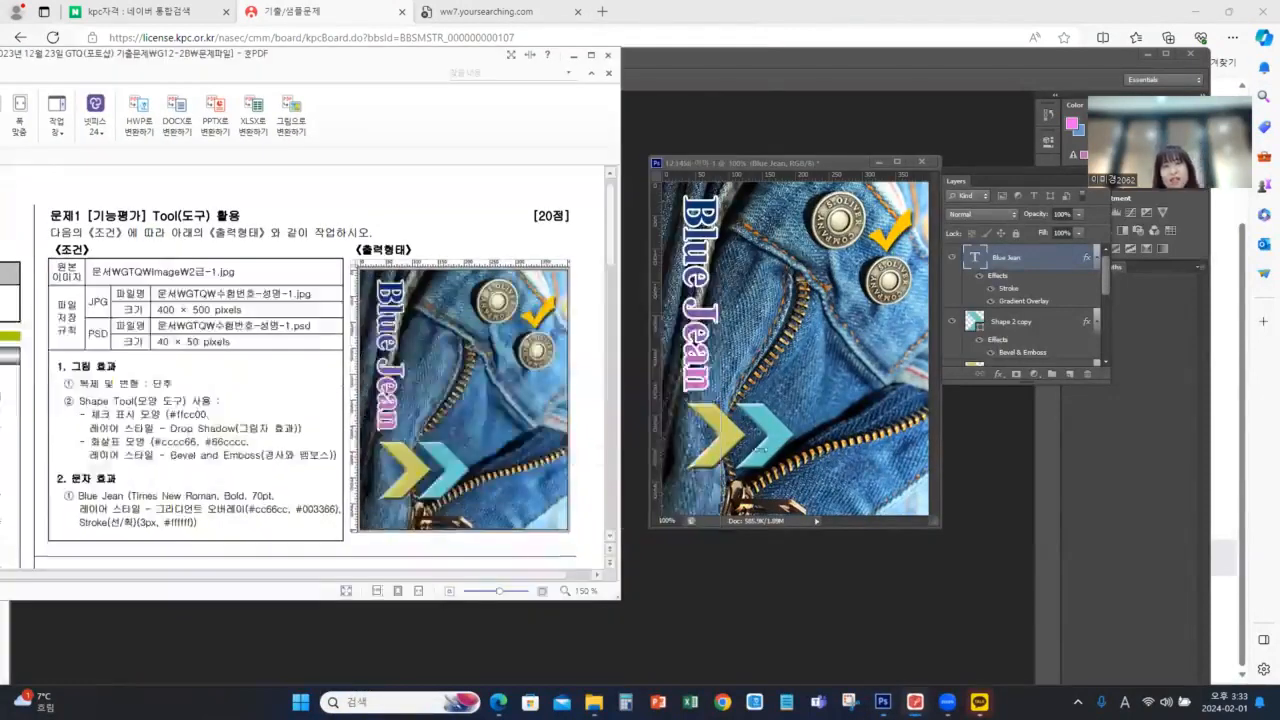
pyautogui.click(777, 126)
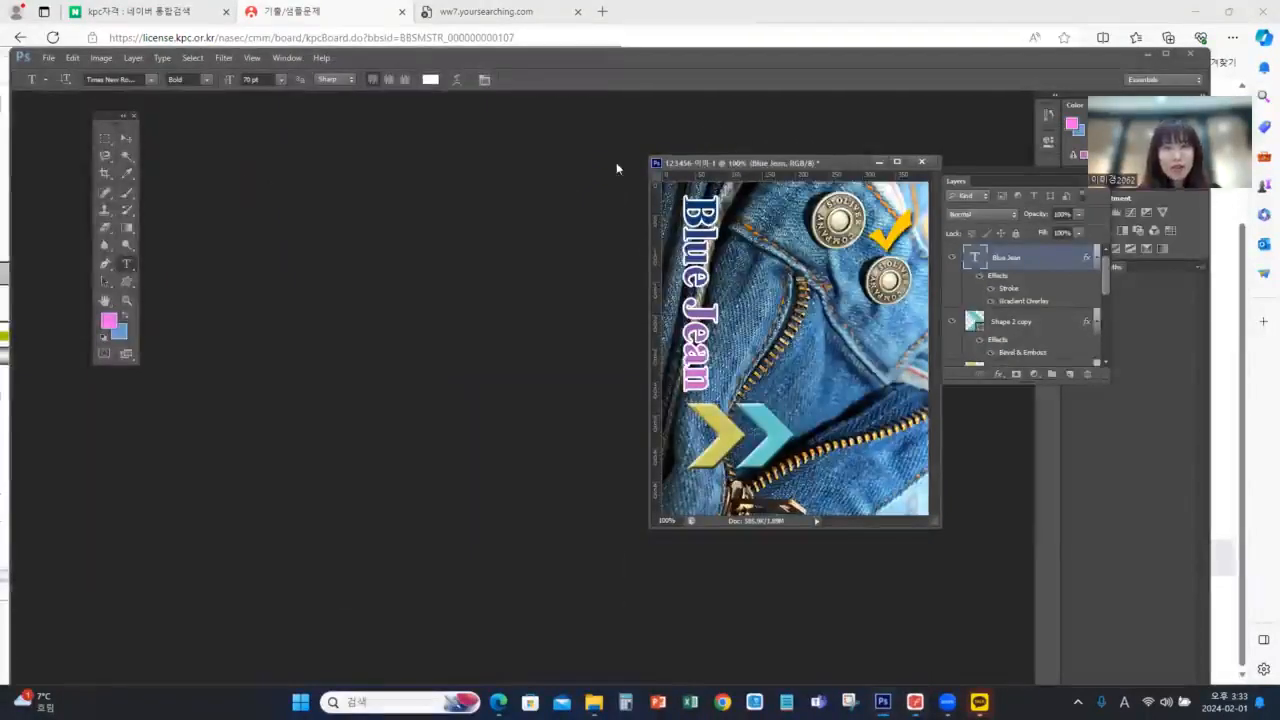
# Save the finished artwork as a layered Photoshop PSD in the 소스파일 folder, replacing the existing file
pyautogui.moveTo(708, 163); pyautogui.dragTo(498, 175)
pyautogui.click(48, 57)
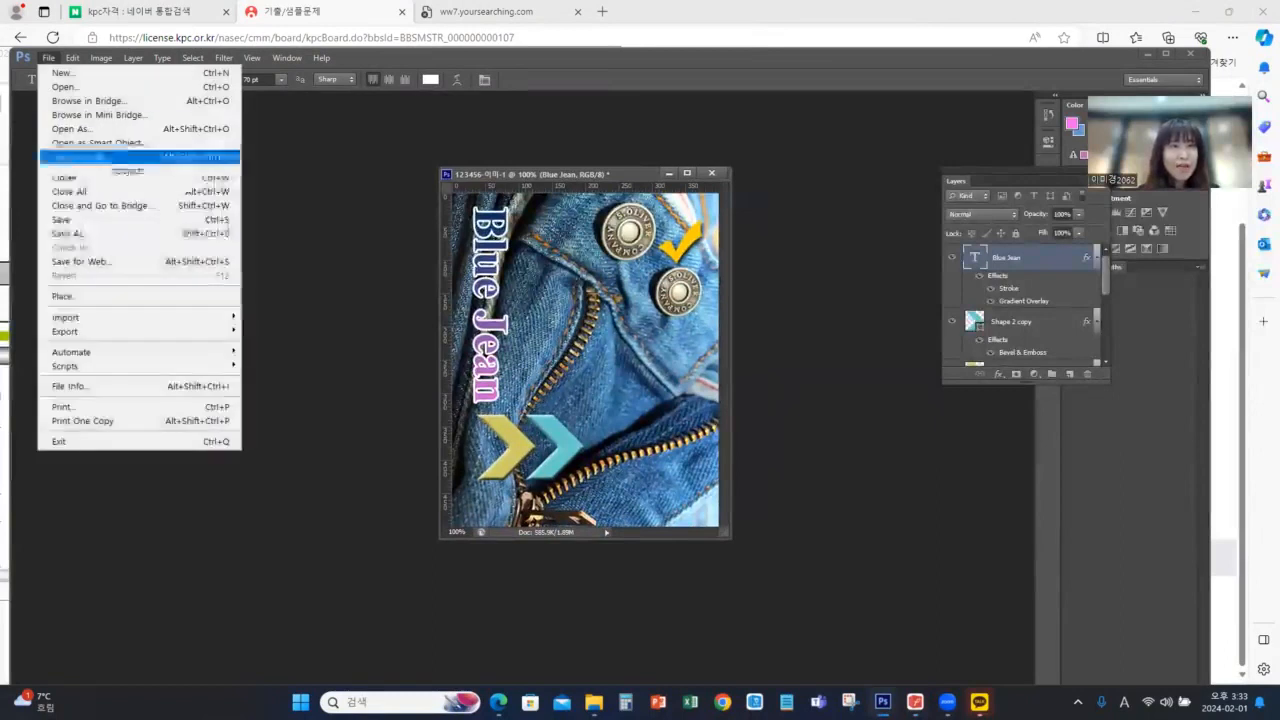
pyautogui.click(64, 221)
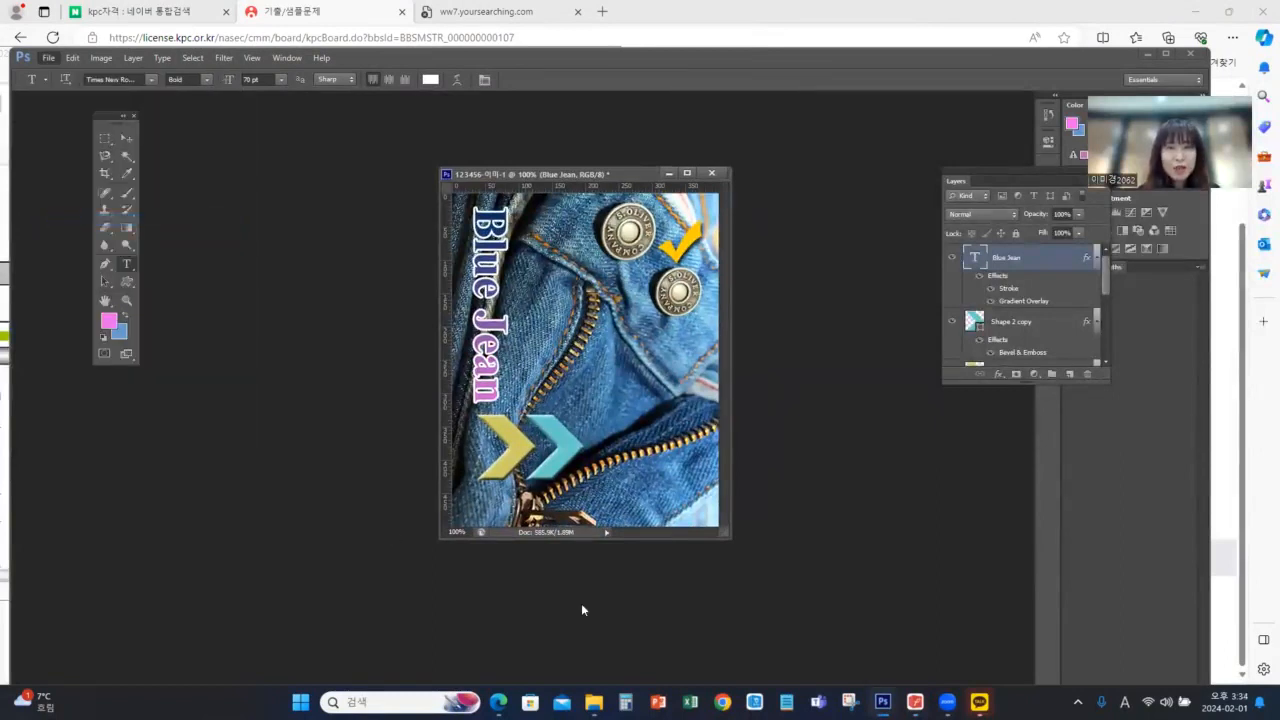
pyautogui.click(831, 391)
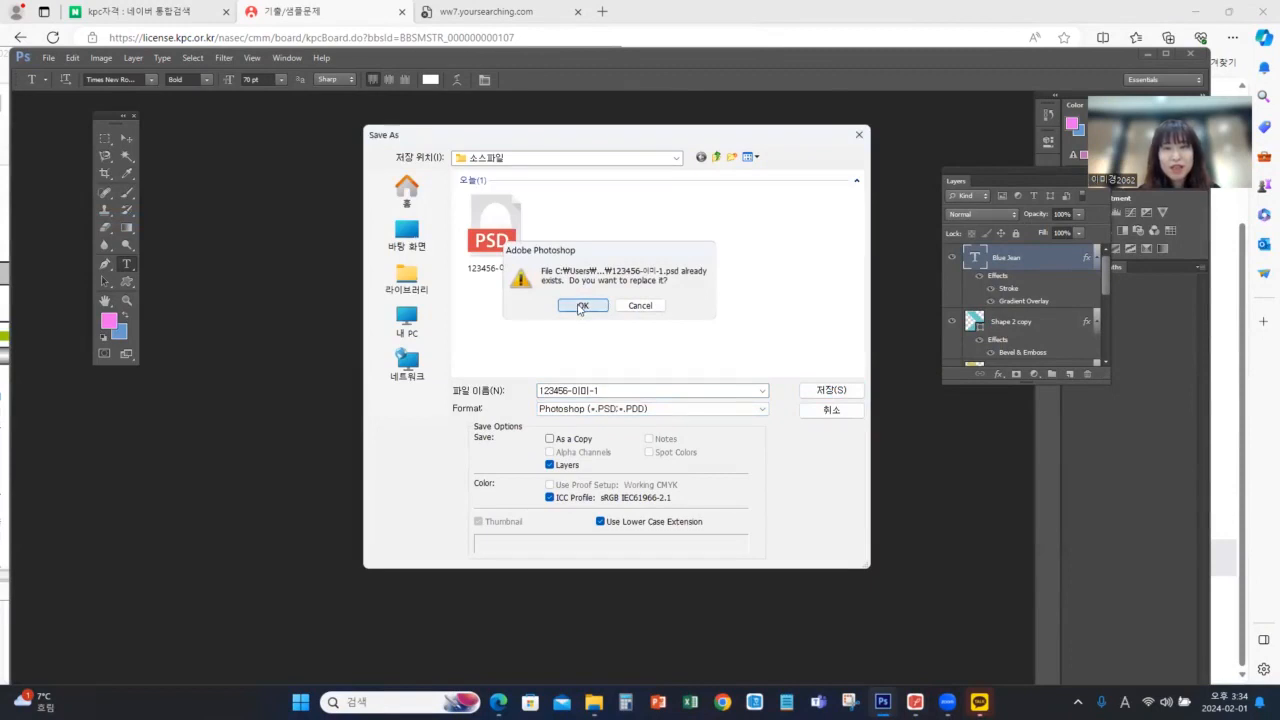
pyautogui.click(580, 306)
pyautogui.click(780, 216)
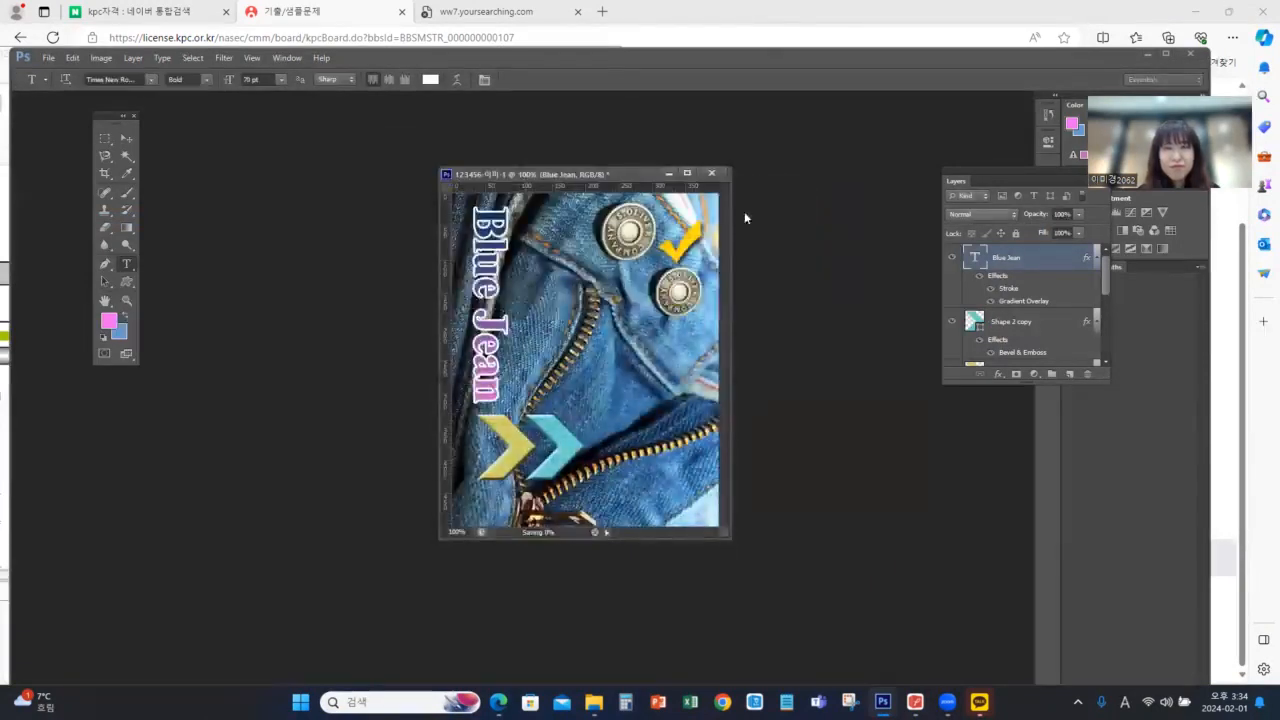
# Save a JPEG copy of the artwork under the same file name at Maximum quality 12, Progressive with 3 scans
pyautogui.click(47, 58)
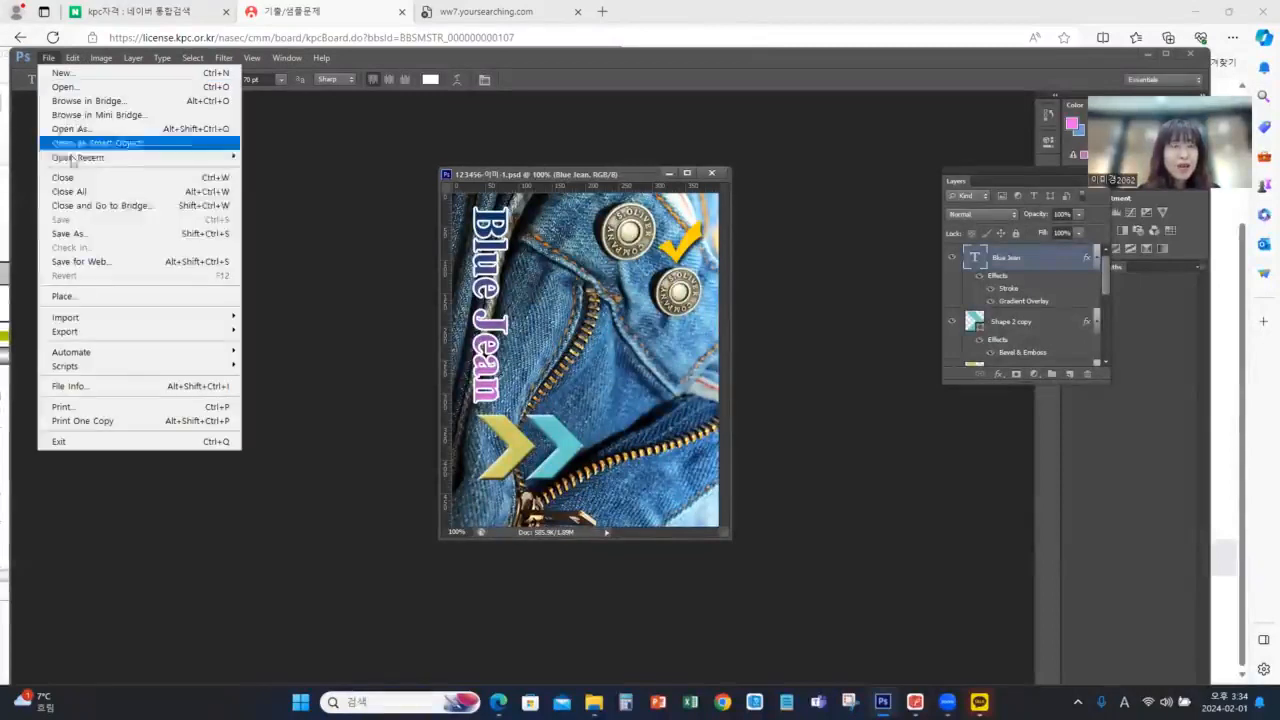
pyautogui.click(91, 236)
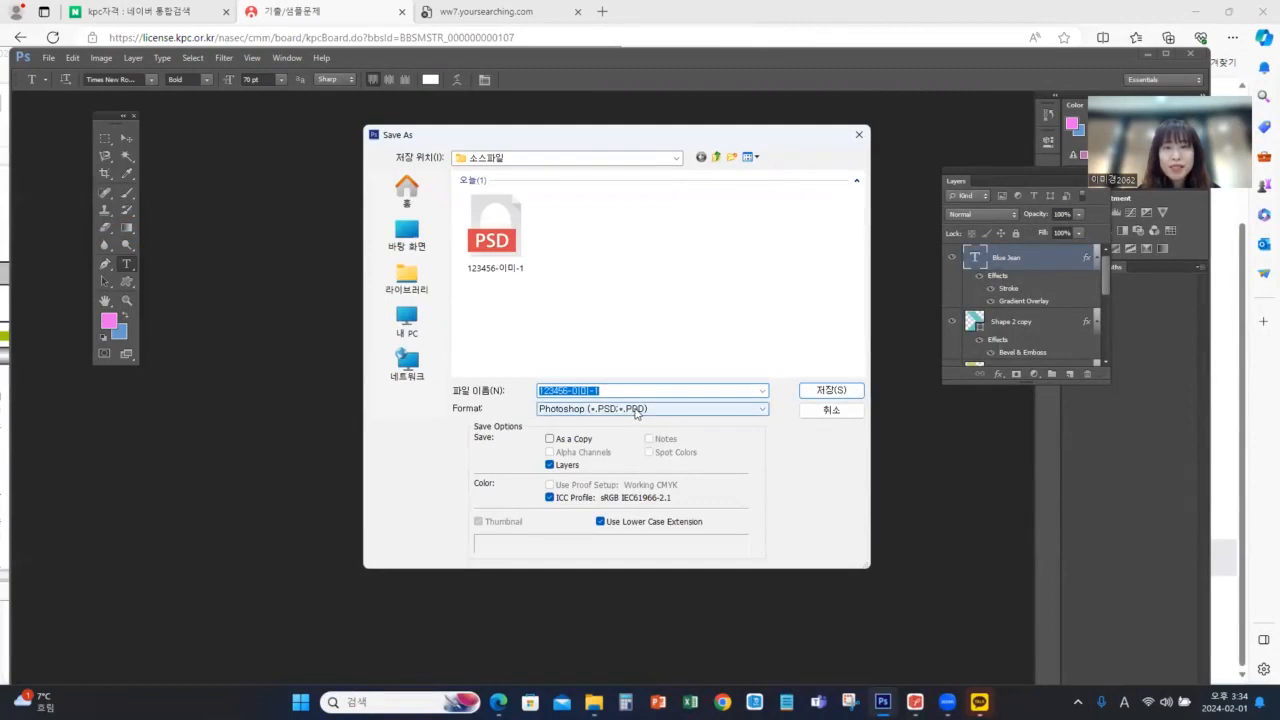
pyautogui.click(670, 409)
pyautogui.click(612, 490)
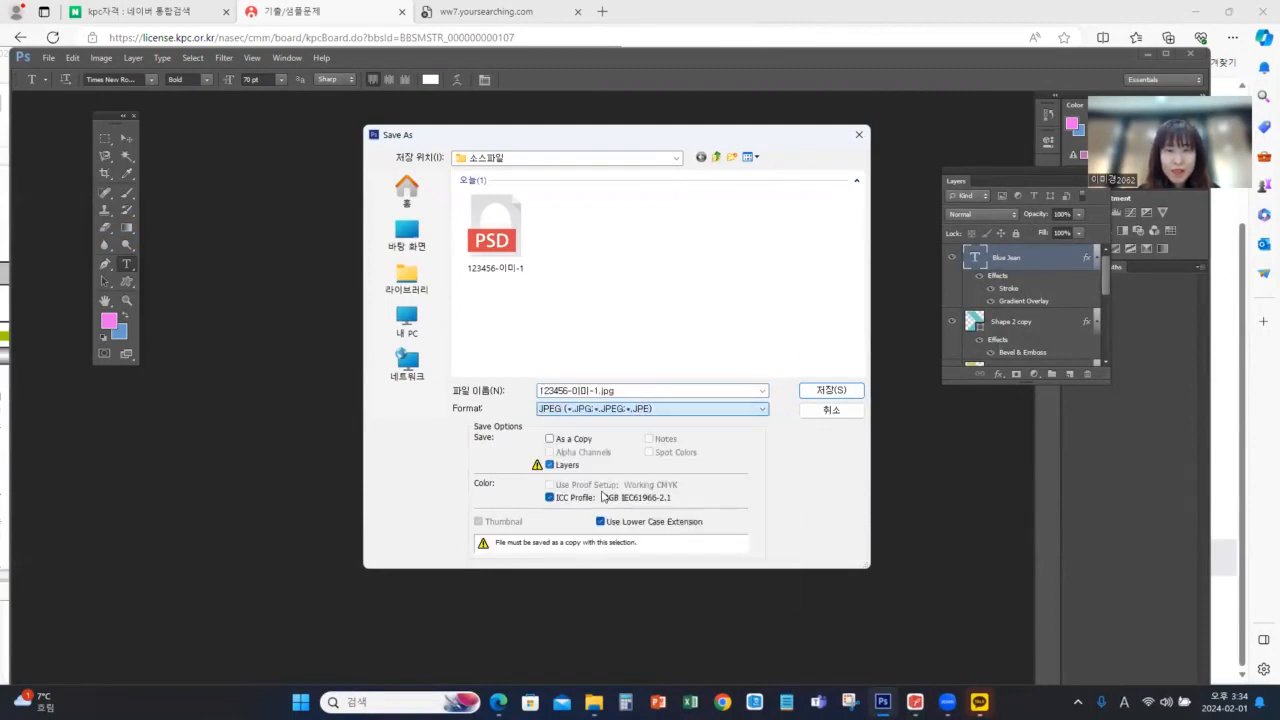
pyautogui.click(609, 391)
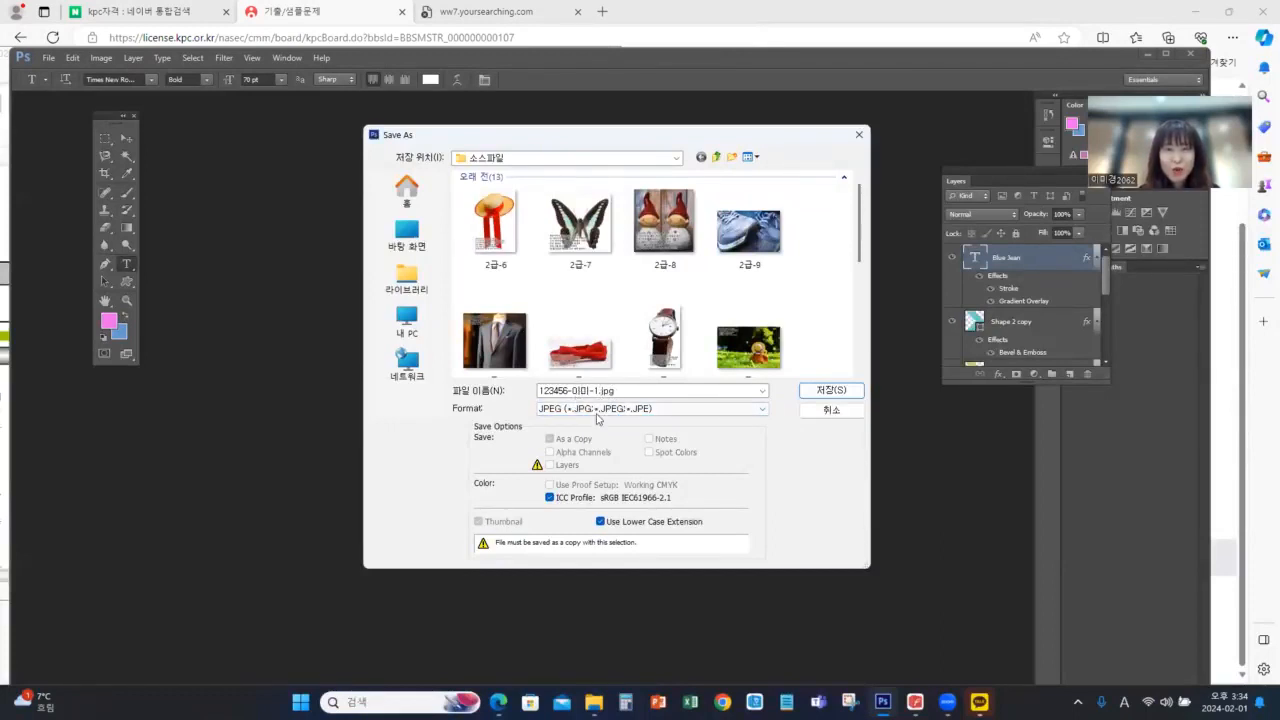
pyautogui.click(818, 392)
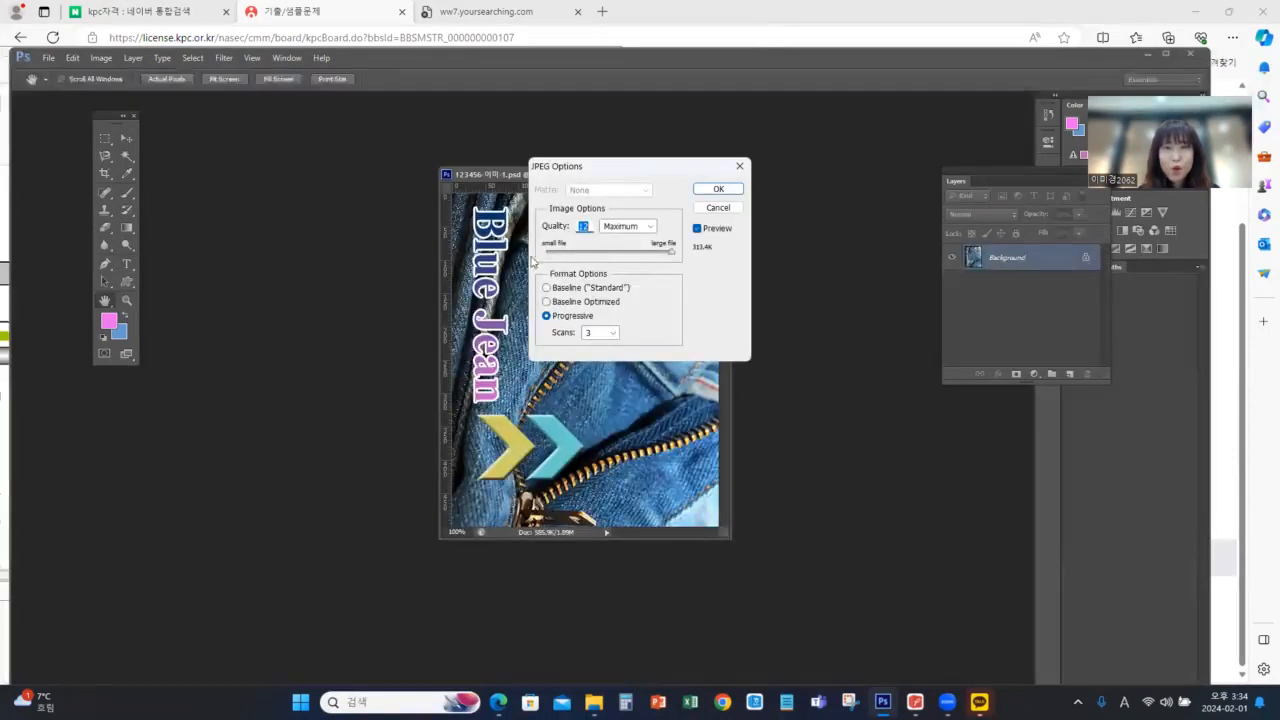
pyautogui.click(718, 189)
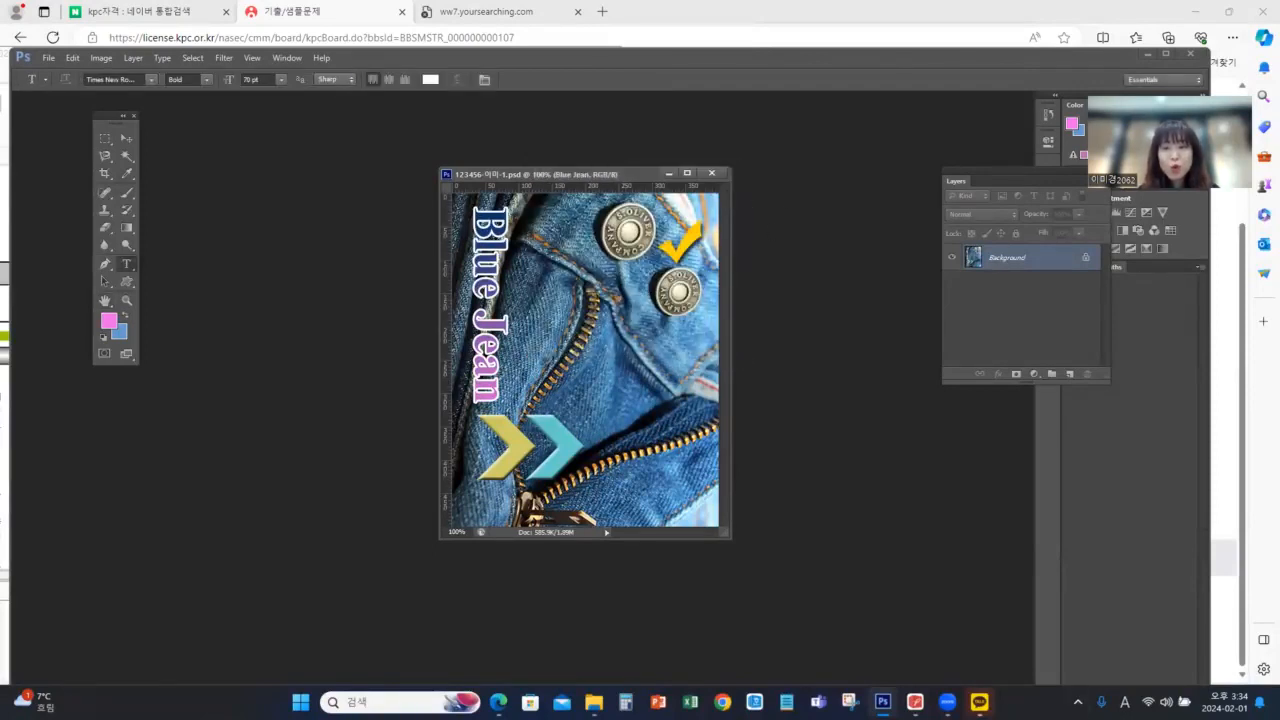
# Check the required PSD size in the exam PDF, then resize the image to 40 × 50 pixels and save the PSD
pyautogui.click(915, 702)
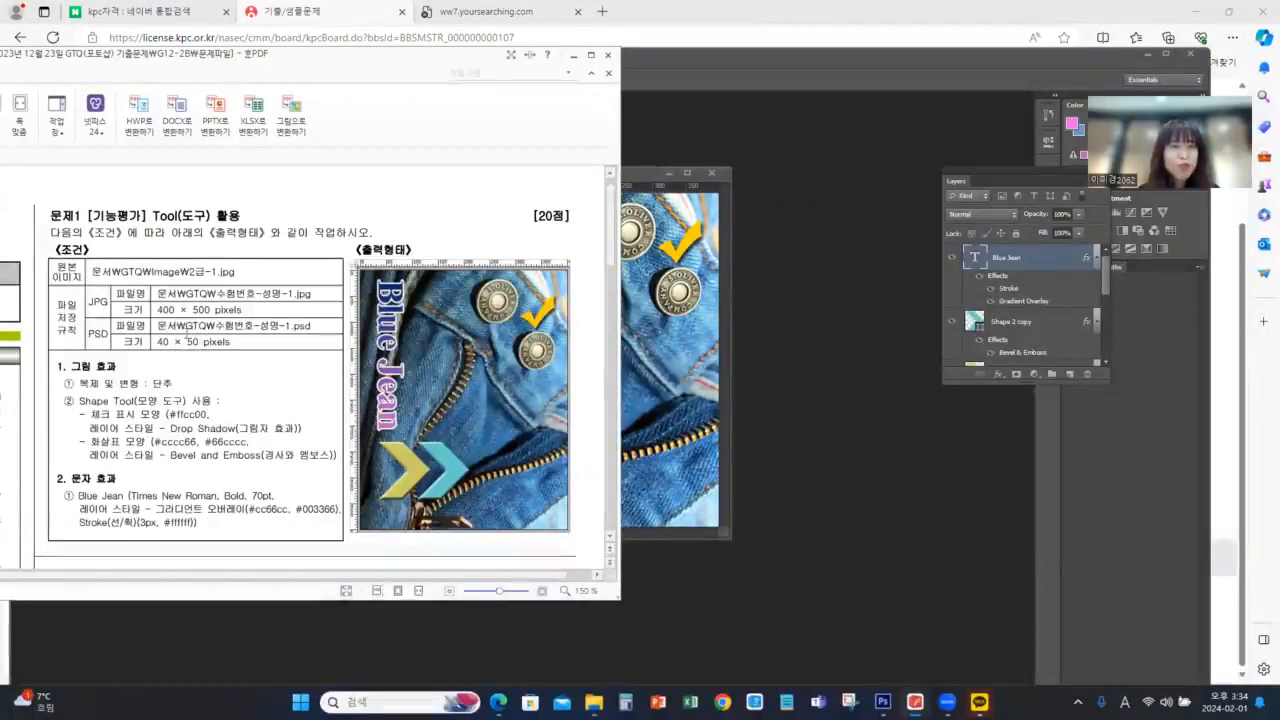
pyautogui.click(641, 172)
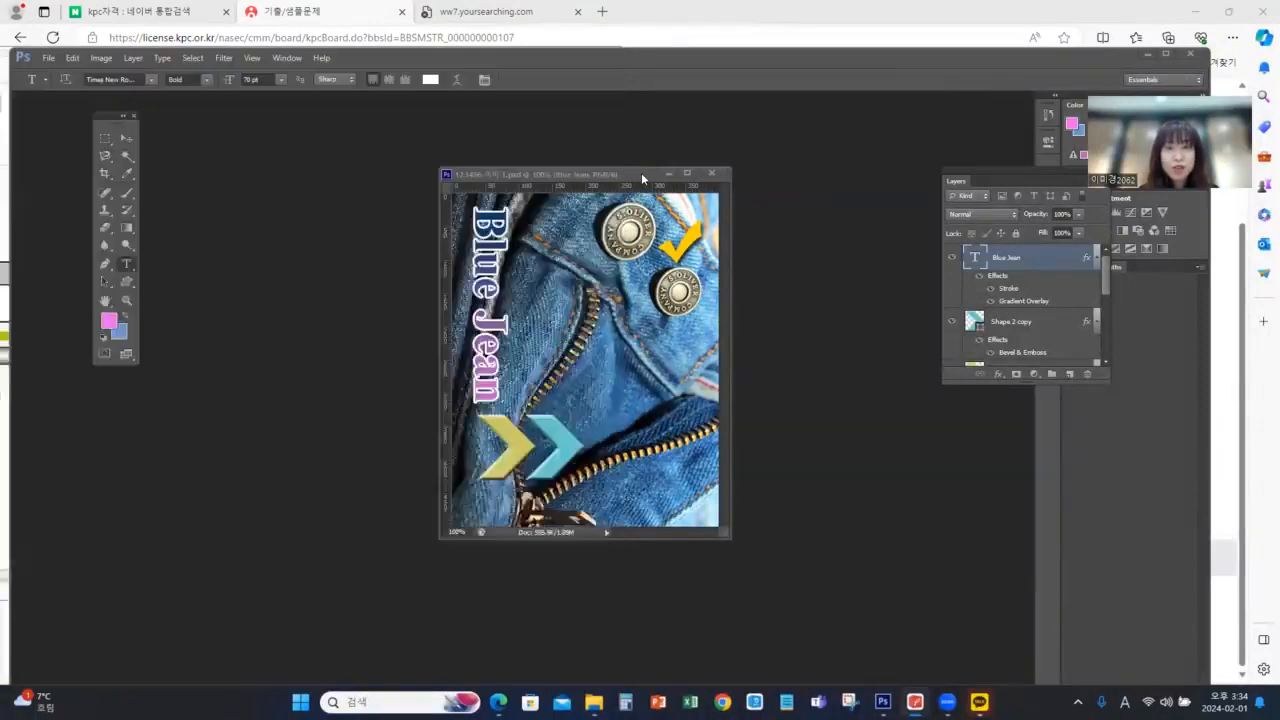
pyautogui.rightClick(555, 175)
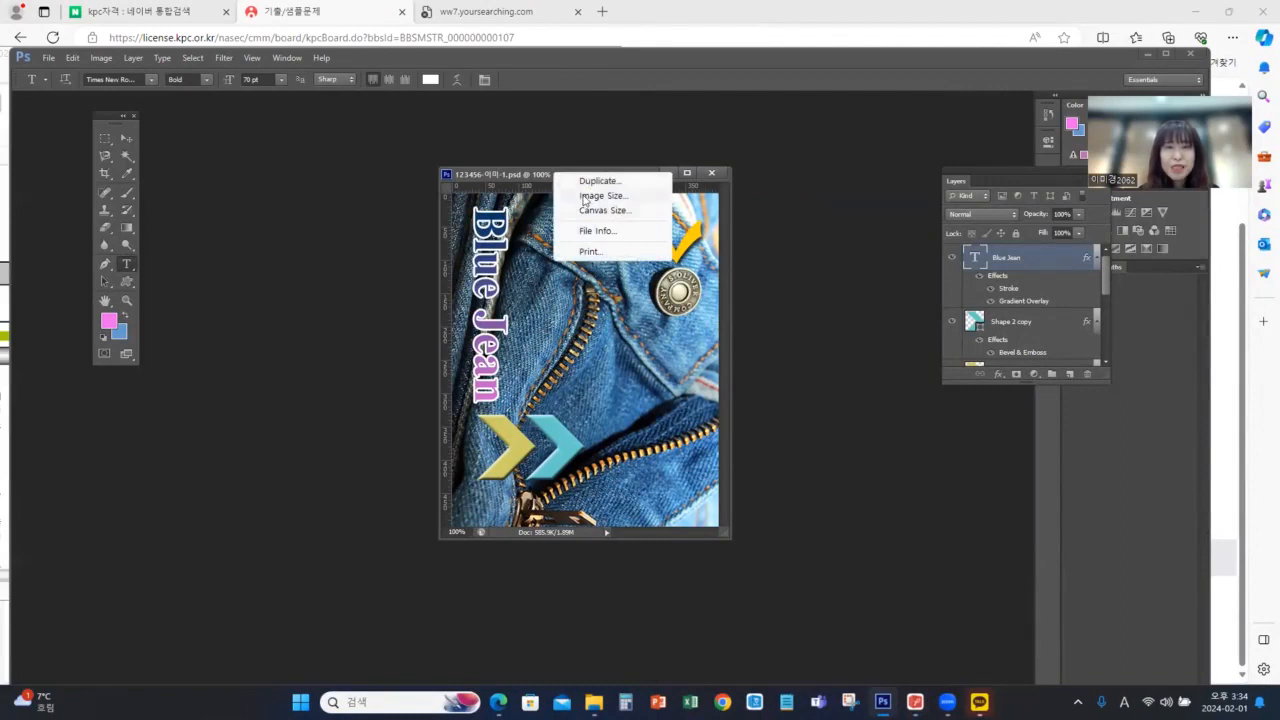
pyautogui.click(586, 196)
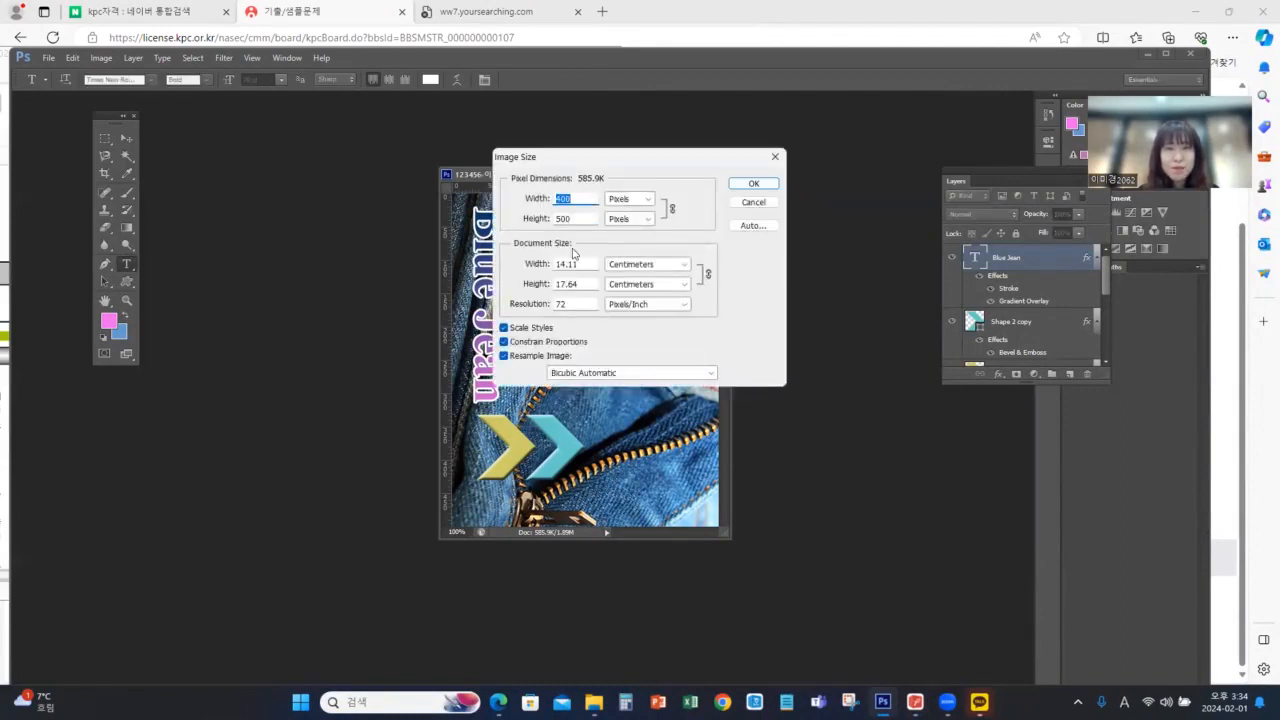
pyautogui.write('40')
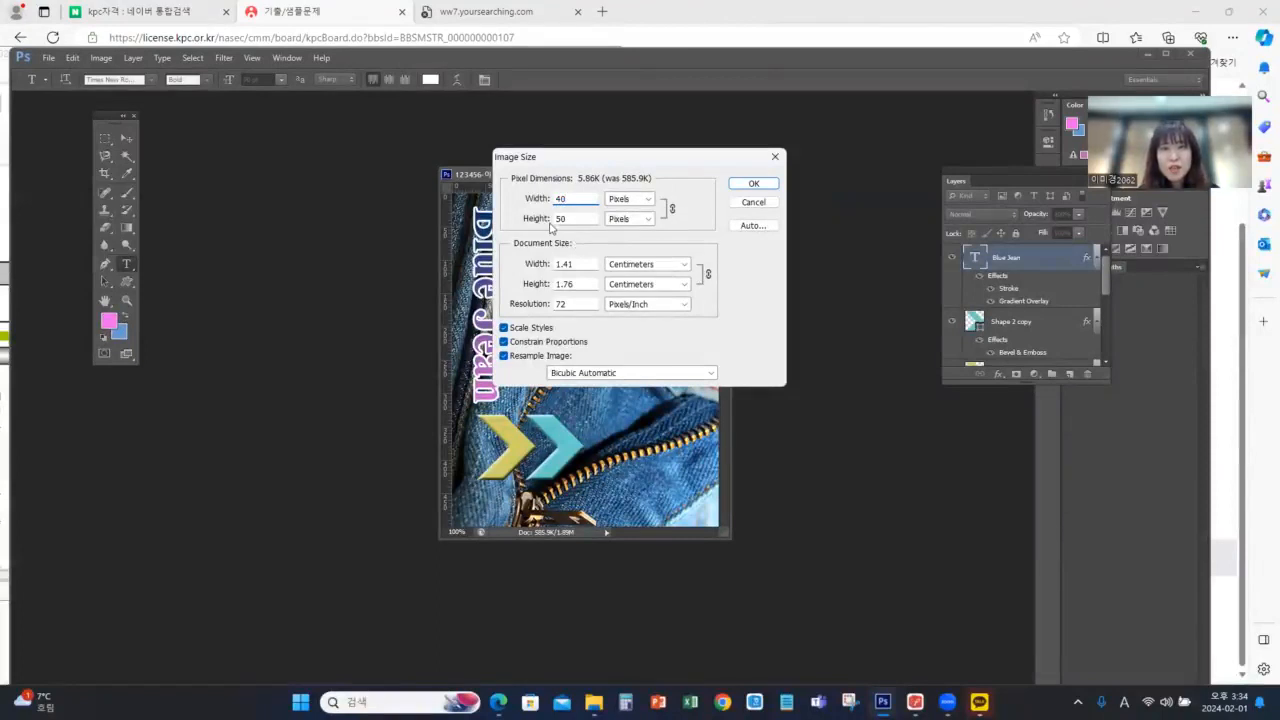
pyautogui.click(758, 183)
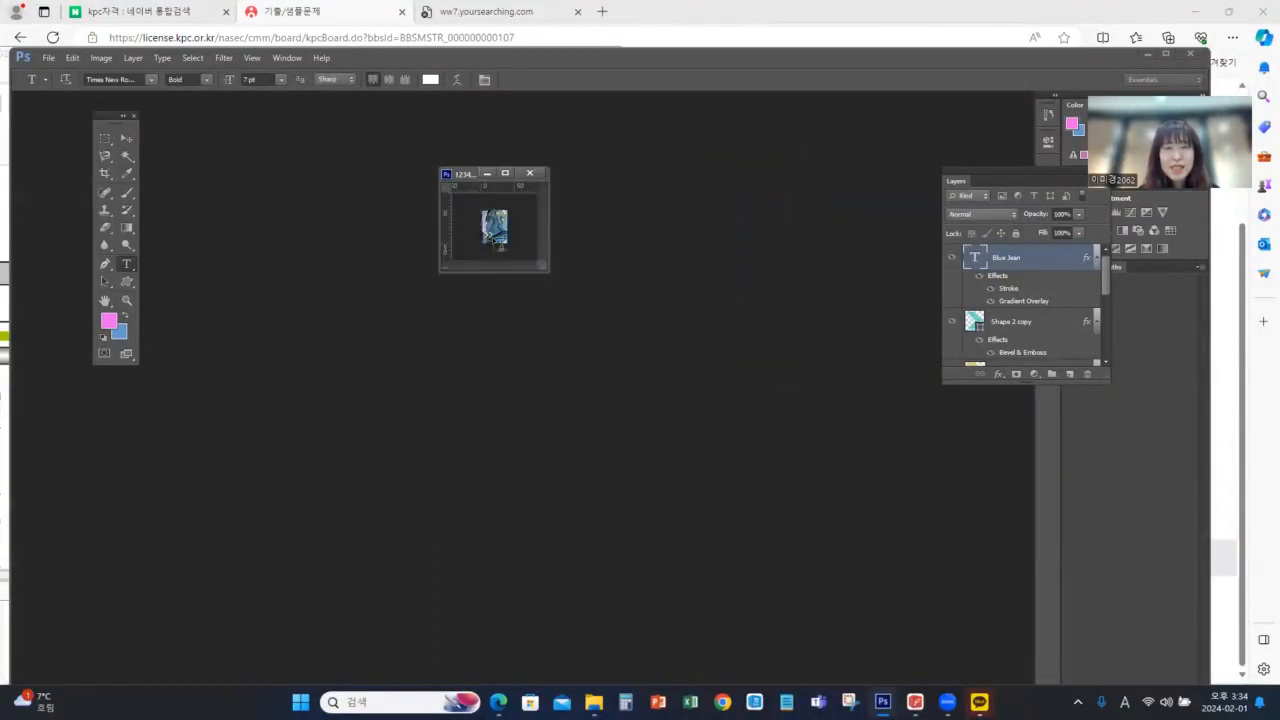
pyautogui.click(48, 59)
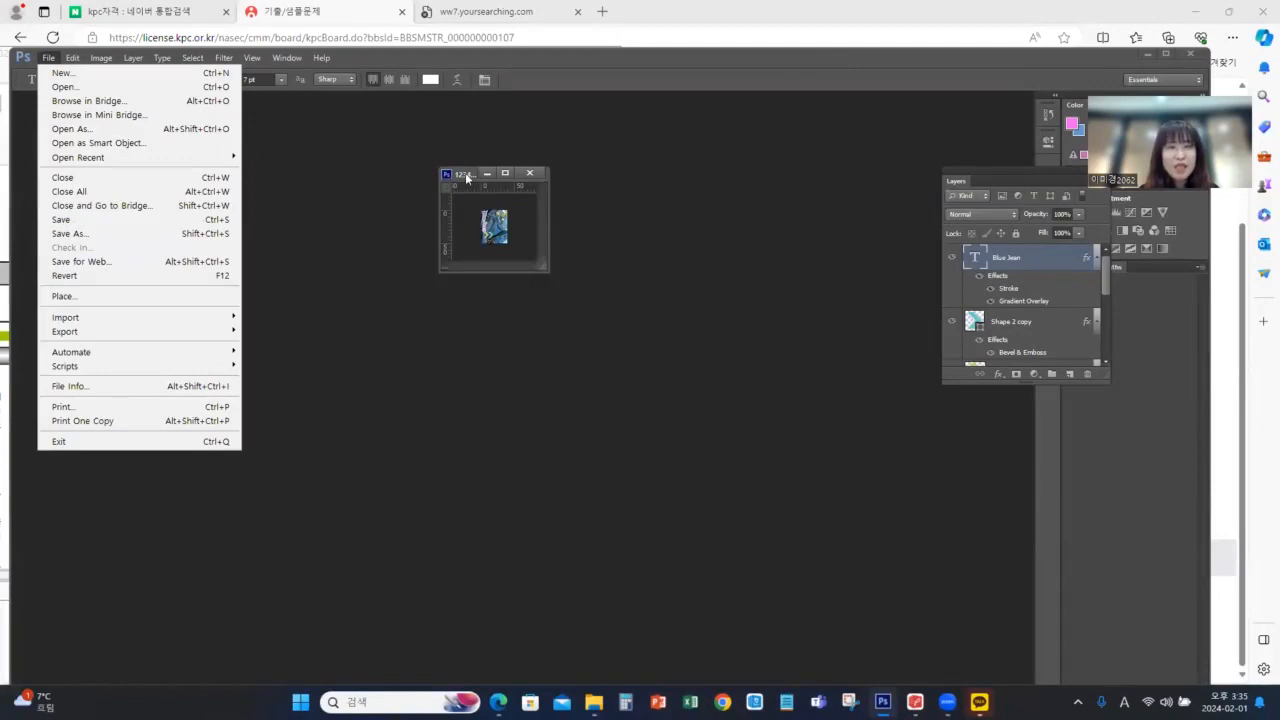
pyautogui.click(62, 220)
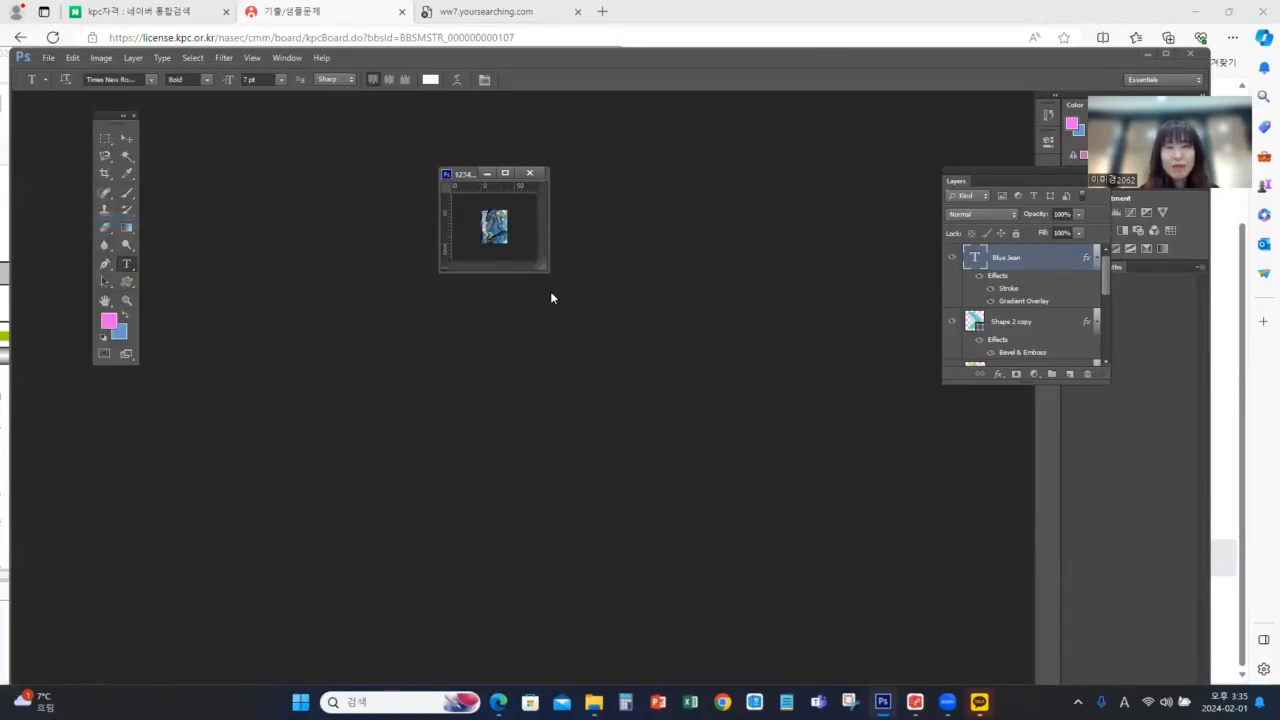
# Enlarge the document window, then show the History panel, undock it and enlarge it to list all the states
pyautogui.moveTo(542, 270); pyautogui.dragTo(638, 384)
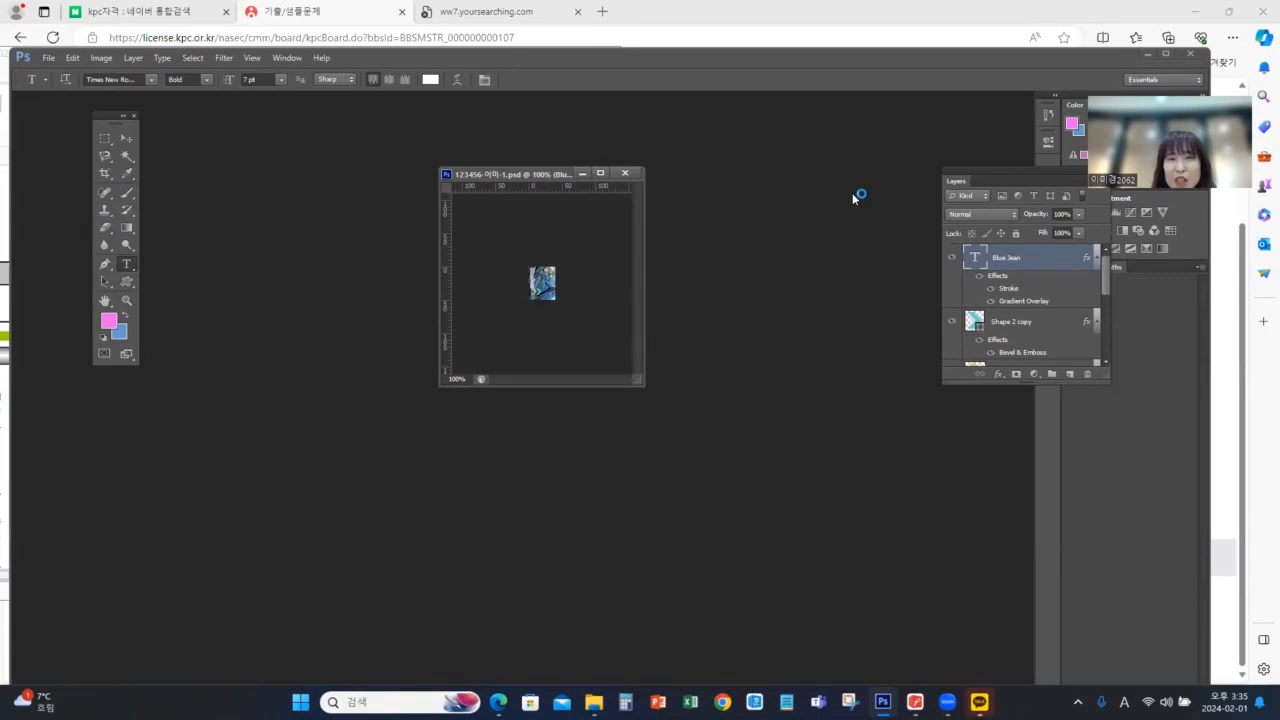
pyautogui.click(287, 57)
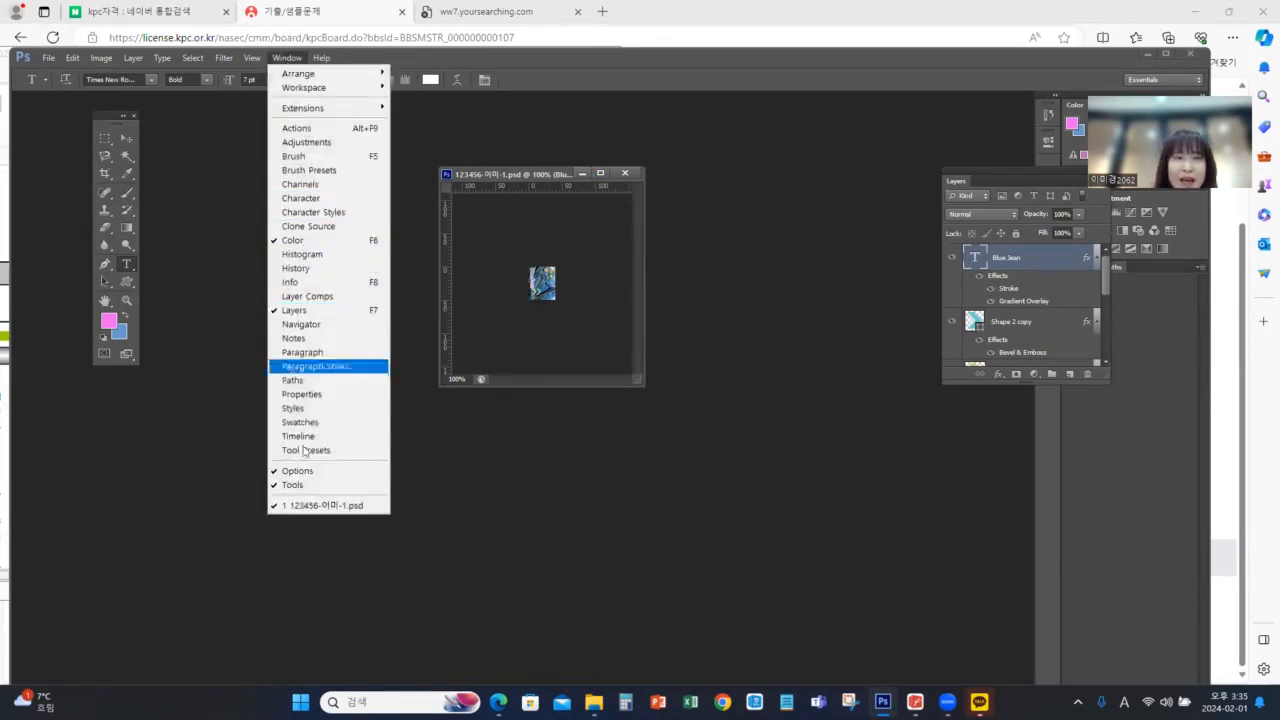
pyautogui.click(312, 271)
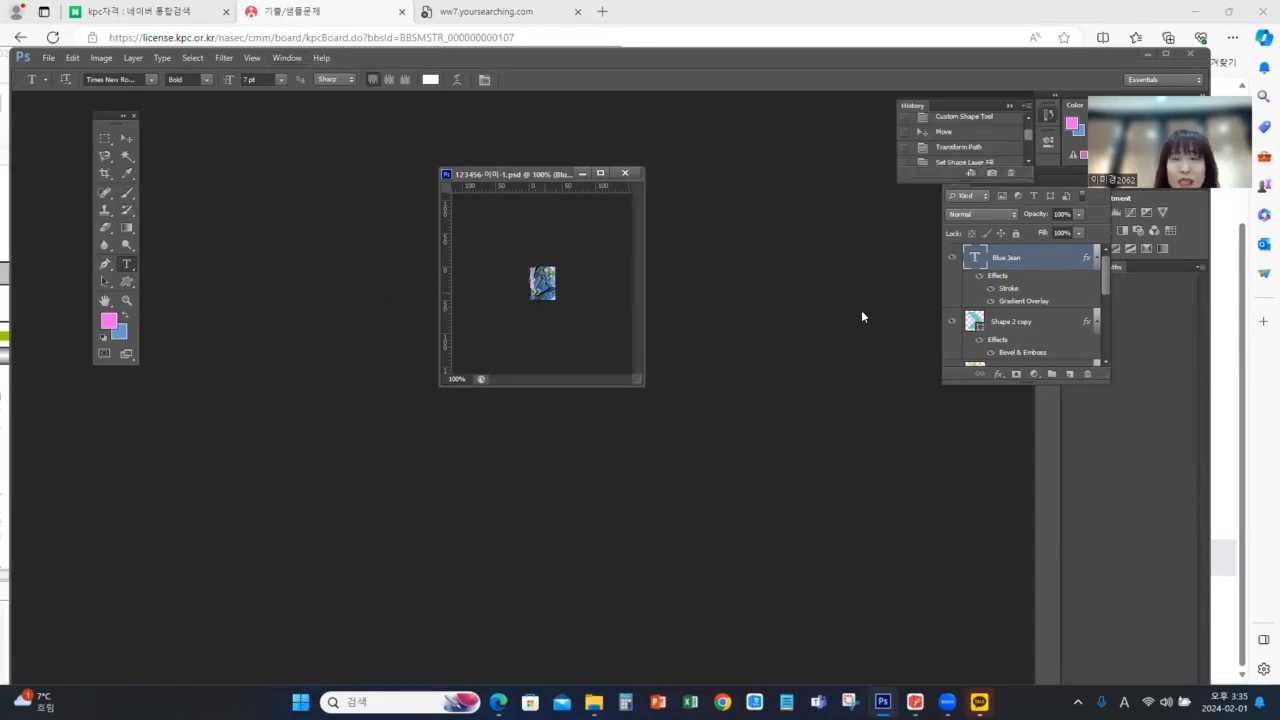
pyautogui.moveTo(903, 101); pyautogui.dragTo(709, 117)
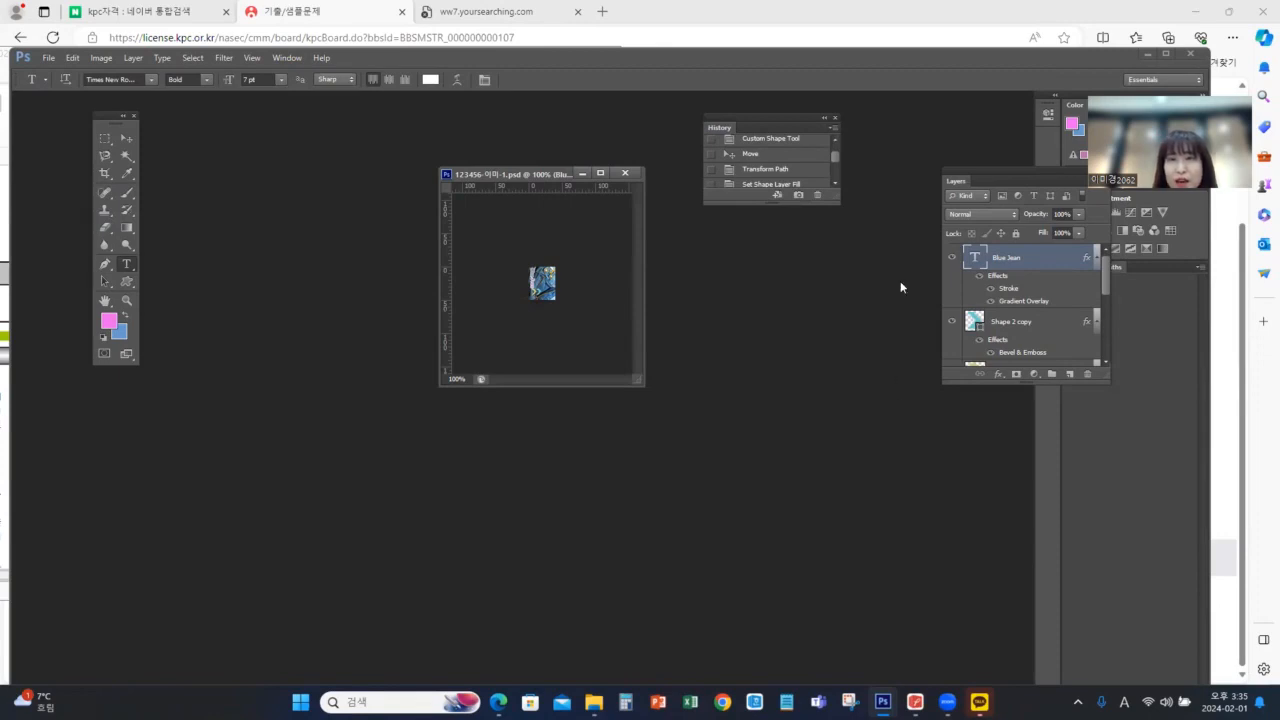
pyautogui.moveTo(836, 197); pyautogui.dragTo(899, 498)
# Return the document to the last Layer Style history state before the image resize and enlarge its window to show the whole image
pyautogui.click(812, 447)
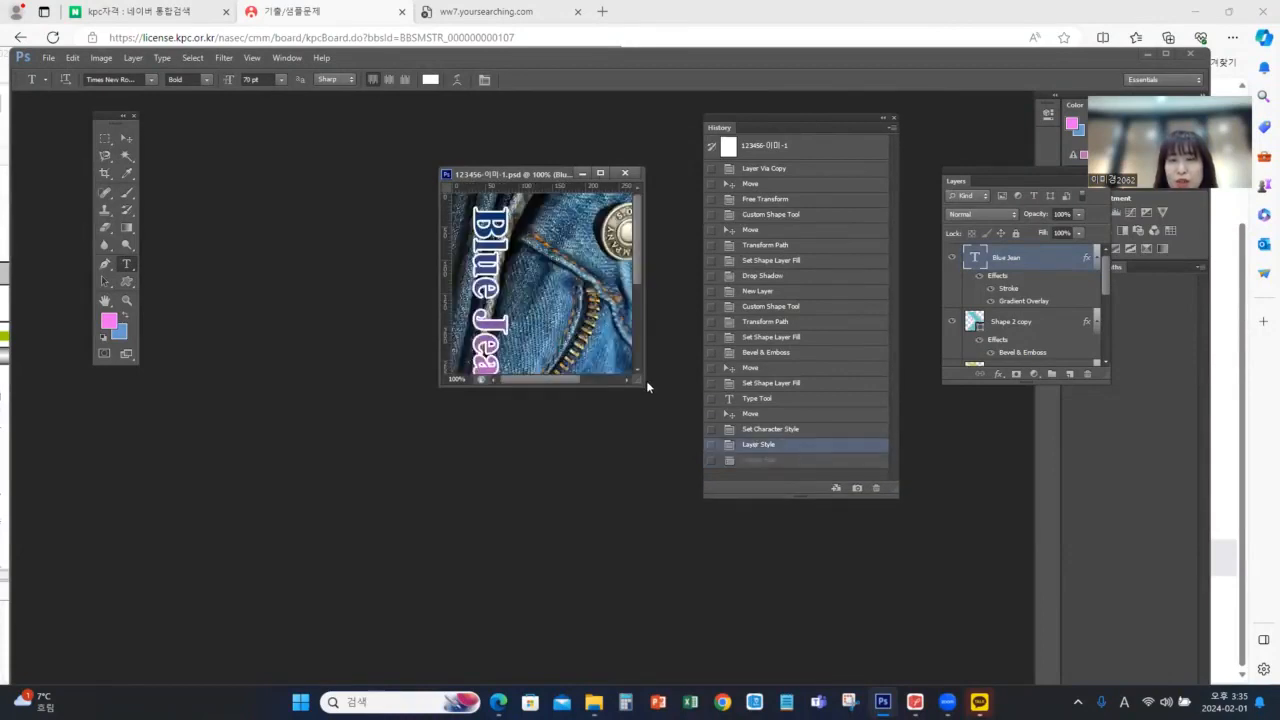
pyautogui.moveTo(724, 565); pyautogui.dragTo(780, 586)
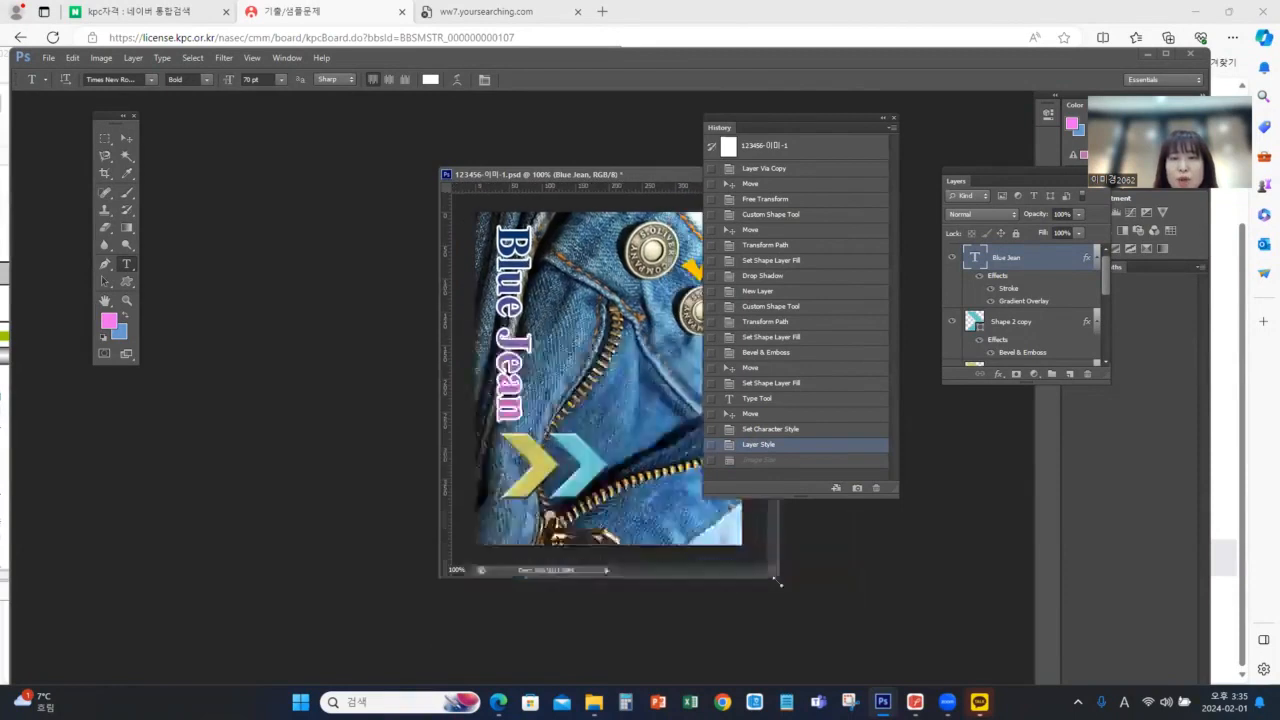
pyautogui.moveTo(649, 176); pyautogui.dragTo(558, 167)
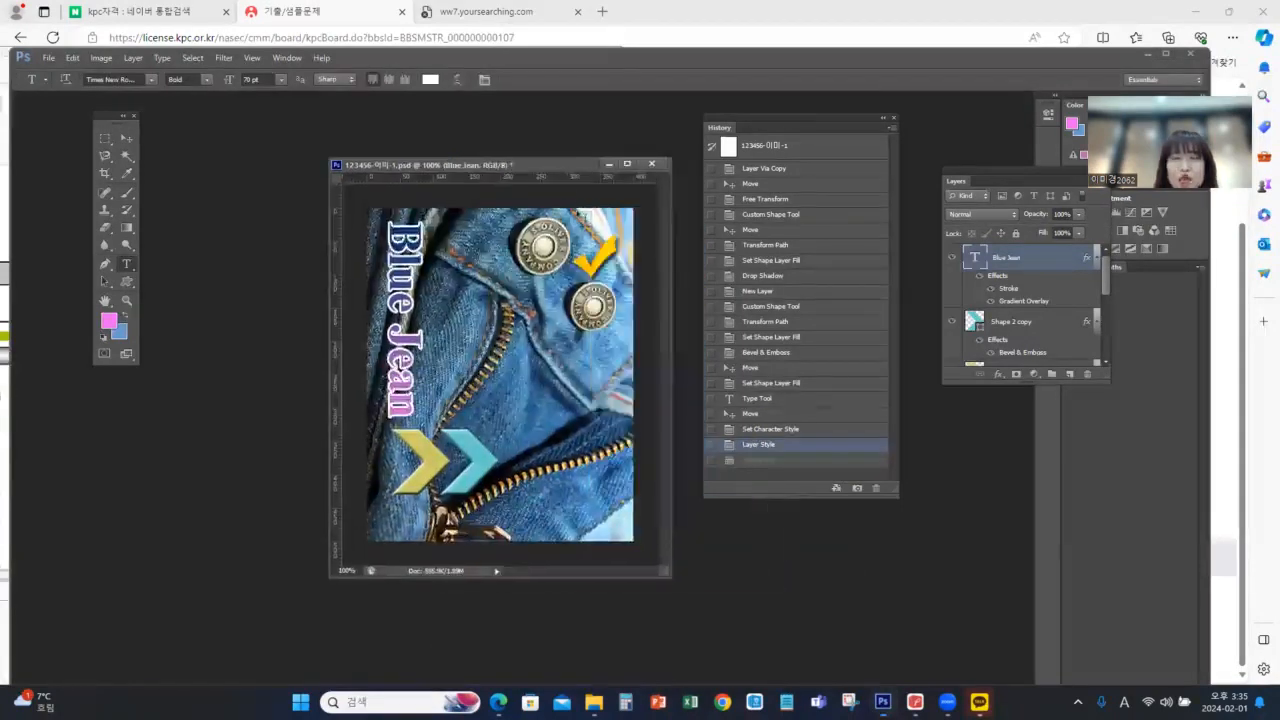